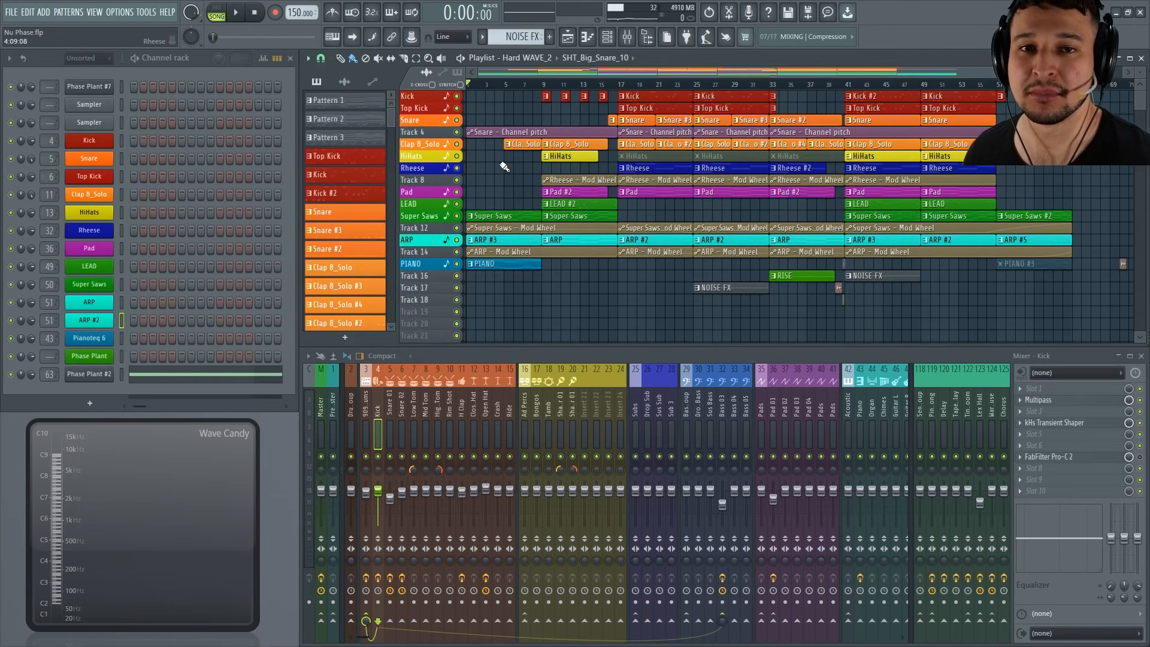
# Open the Kick's Multipass and look through its modulation sources from ENV 1 to SNAKE, ending on LFO 1.
pyautogui.click(1075, 400)
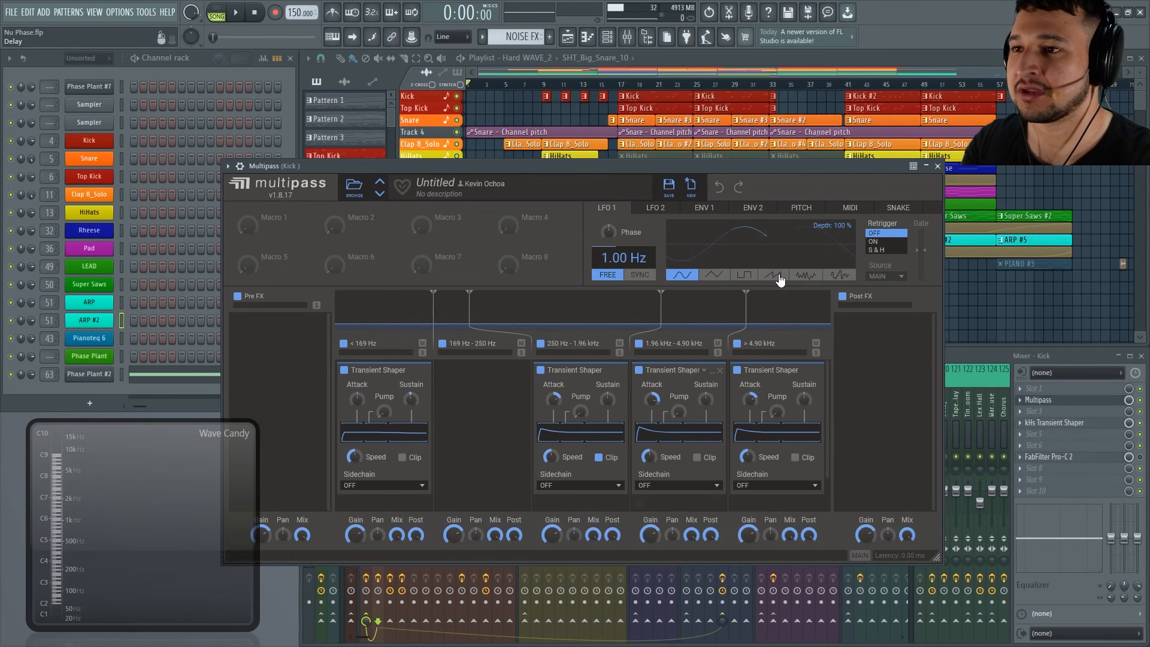
pyautogui.click(705, 210)
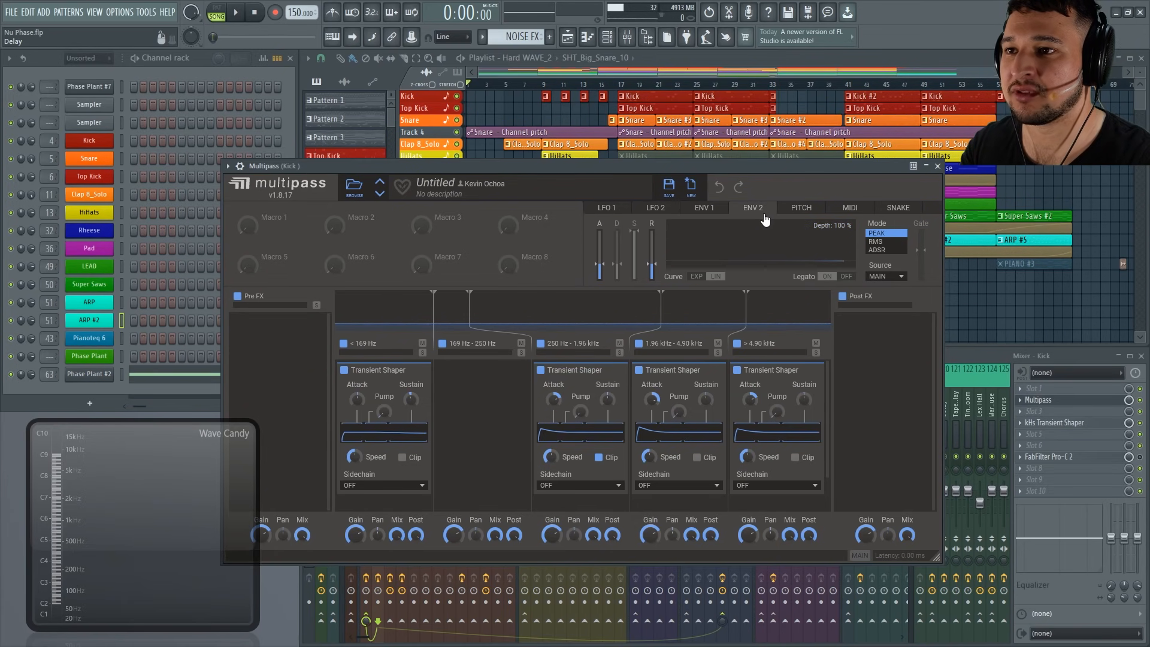
pyautogui.click(802, 209)
pyautogui.click(851, 210)
pyautogui.click(902, 209)
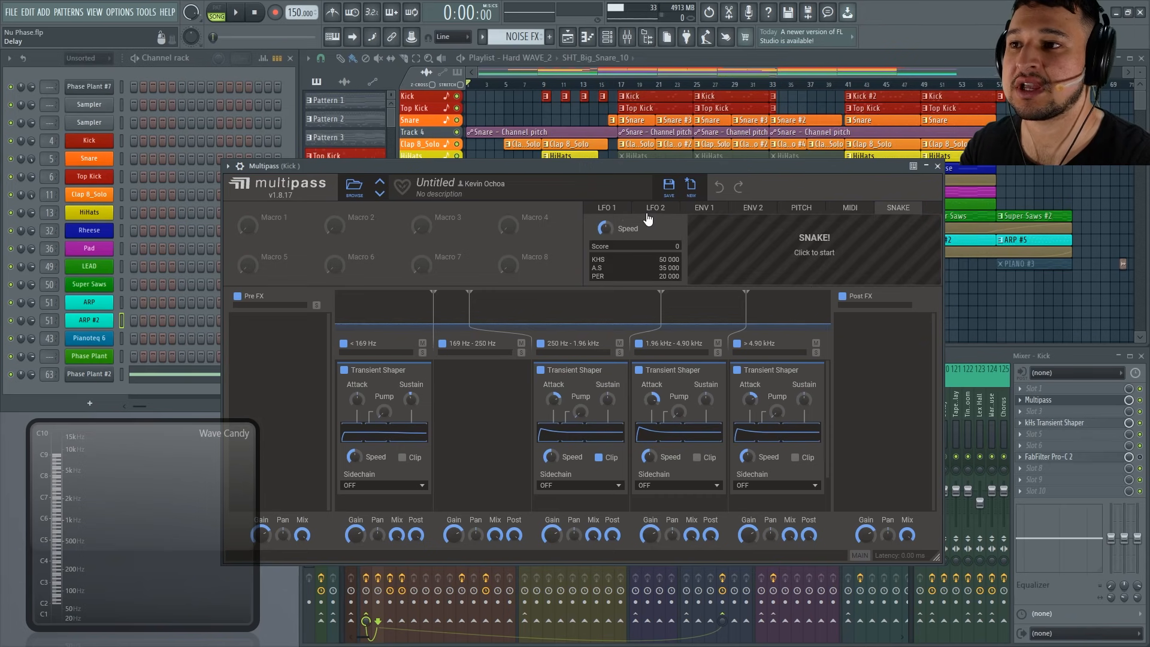
pyautogui.click(626, 211)
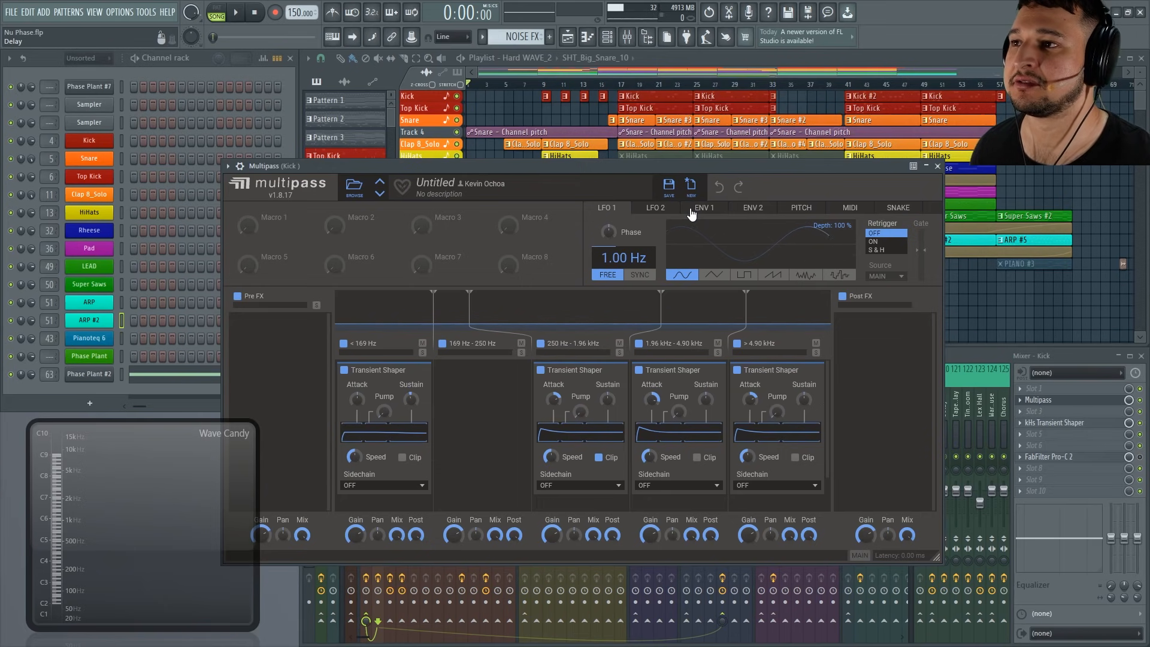
# Play the song from the start and briefly view the ARP channel's Phase Plant synth.
pyautogui.moveTo(664, 163); pyautogui.dragTo(667, 162)
pyautogui.press('space')
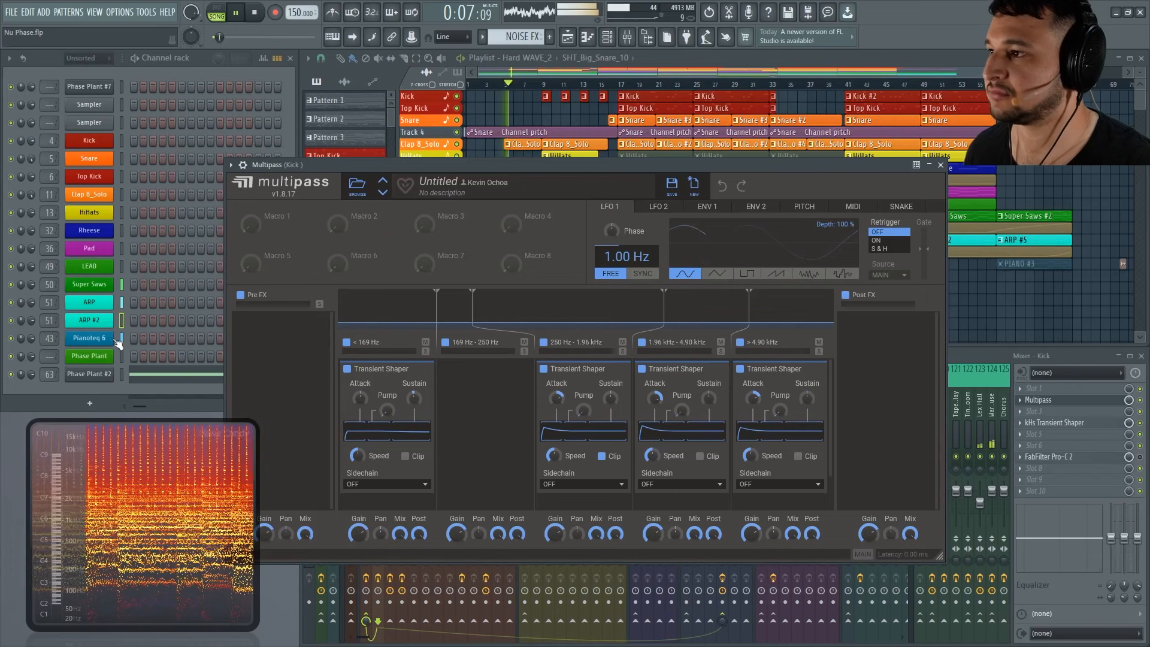
pyautogui.click(111, 306)
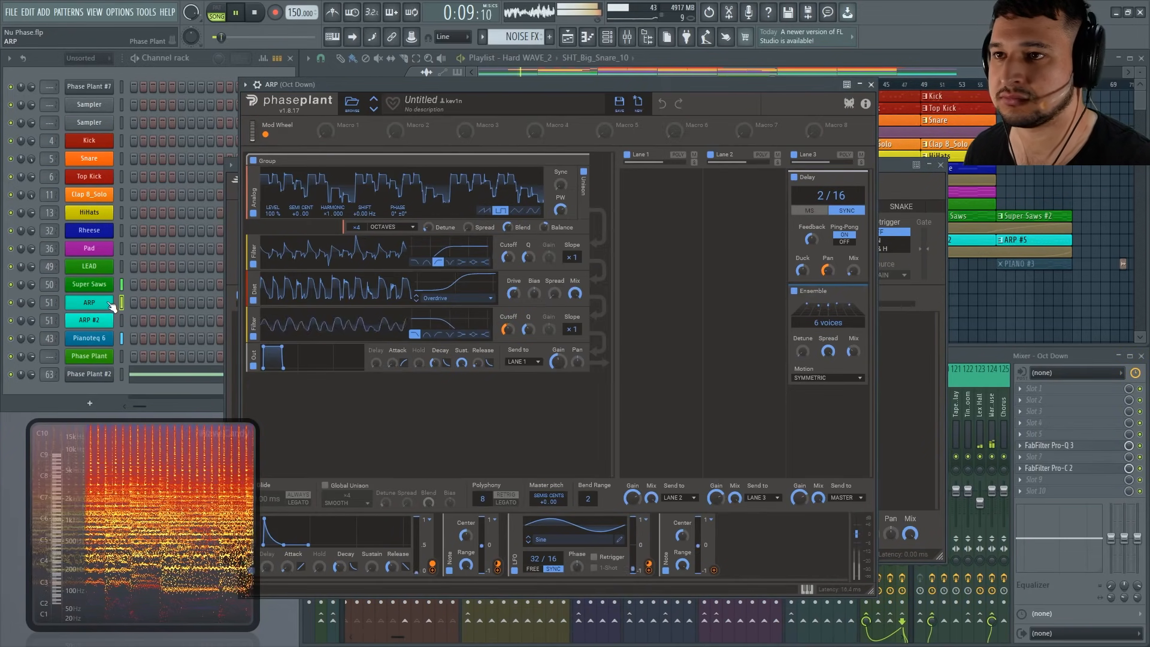
pyautogui.click(108, 308)
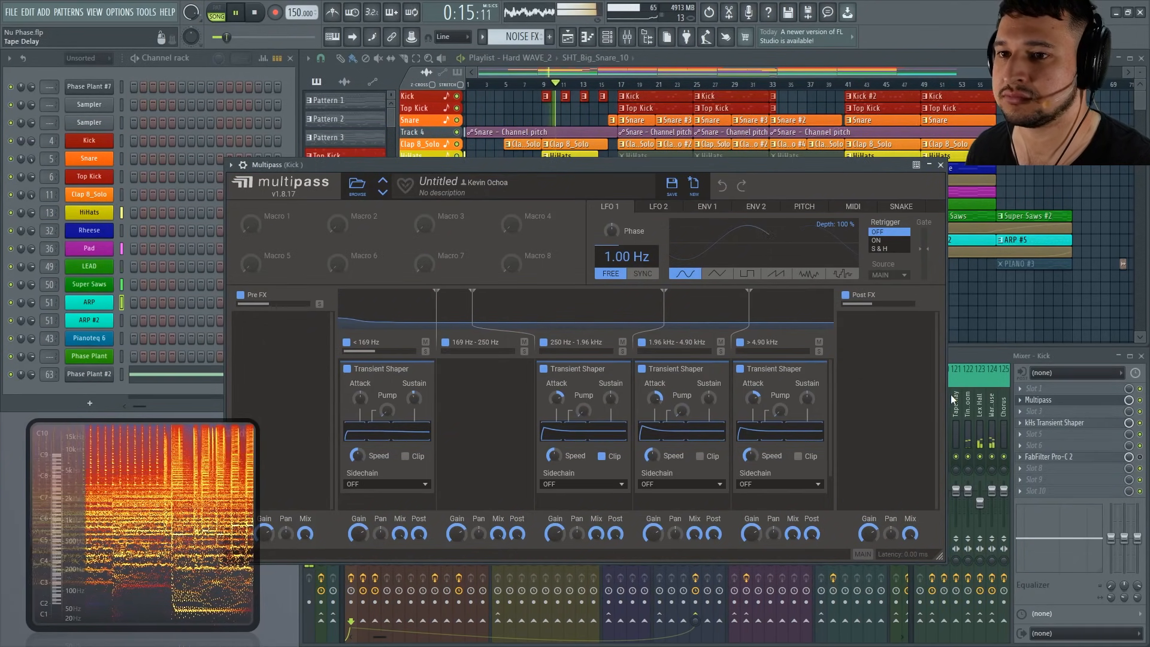
# Watch the Kick's Multipass and mixer effect slots while the song plays, and close the plugin.
pyautogui.click(1145, 407)
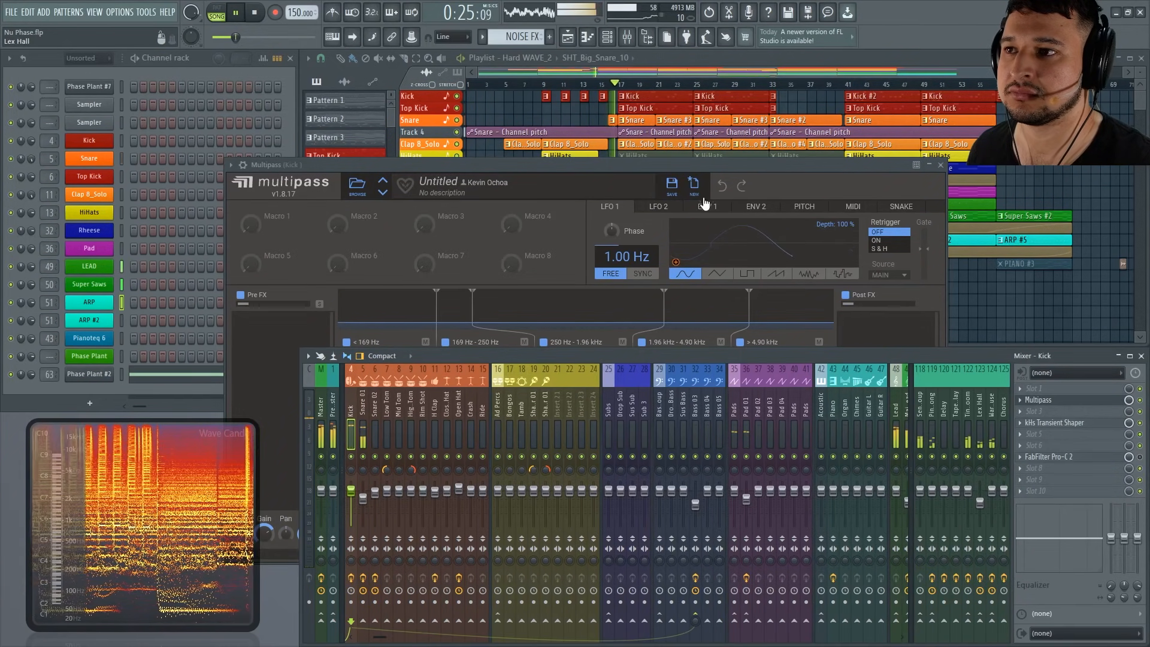
pyautogui.click(681, 167)
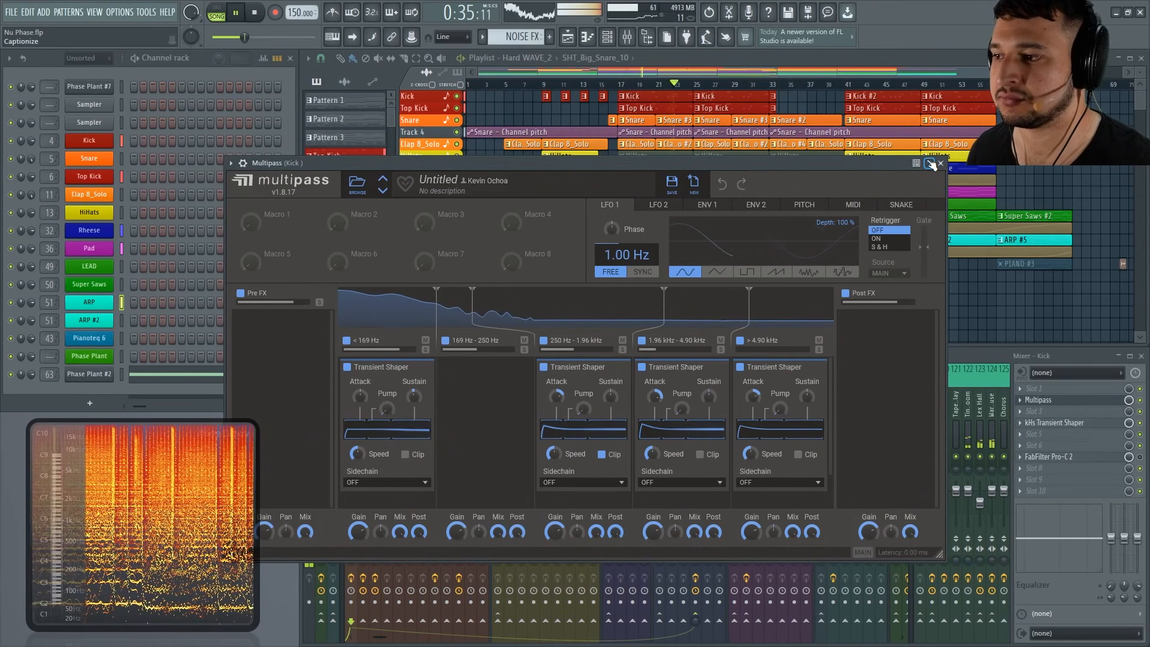
pyautogui.click(1142, 403)
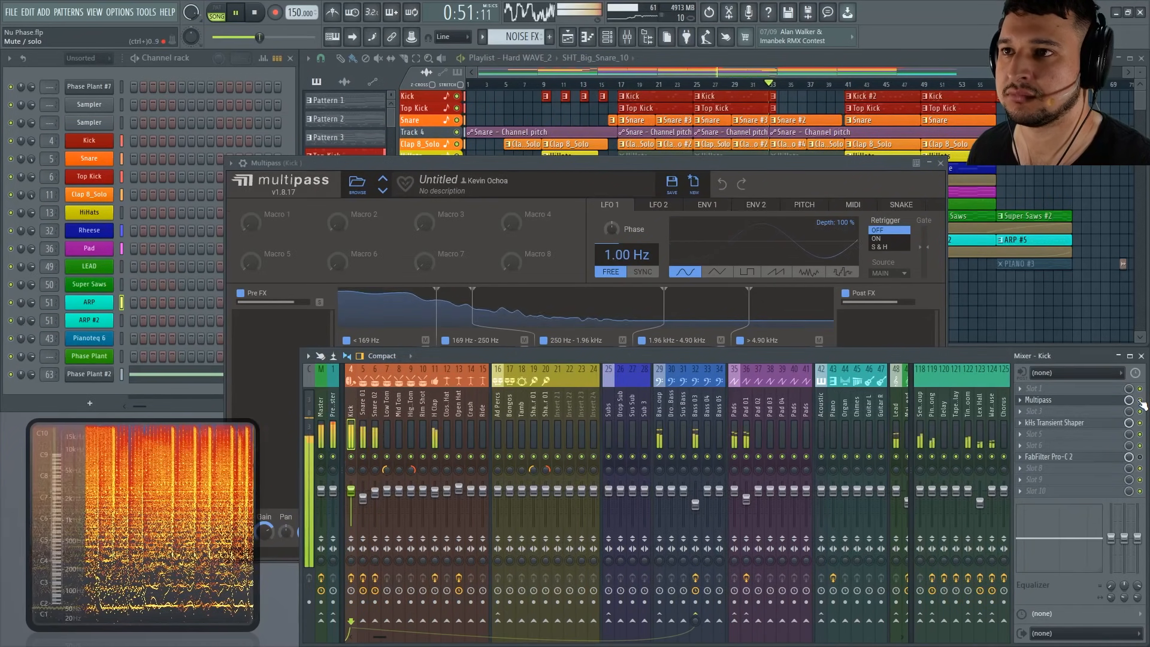
pyautogui.click(941, 163)
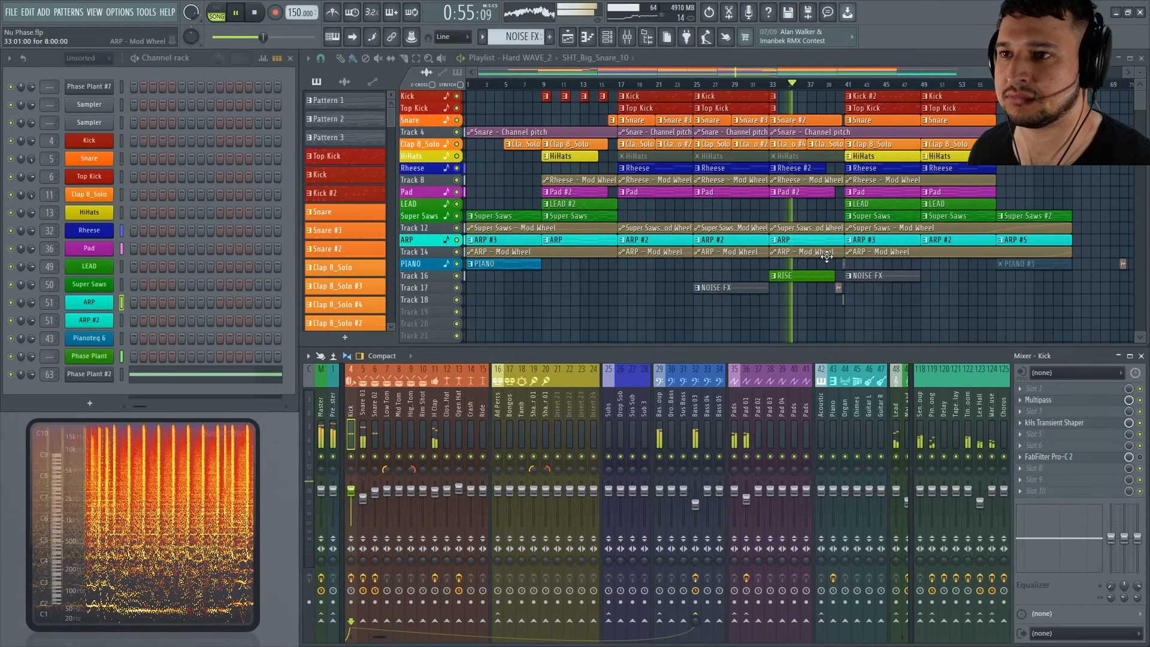
# Inspect the LEAD channel's Phase Plant patch and the Multipass on its Main Lead mixer track, and close both.
pyautogui.click(858, 217)
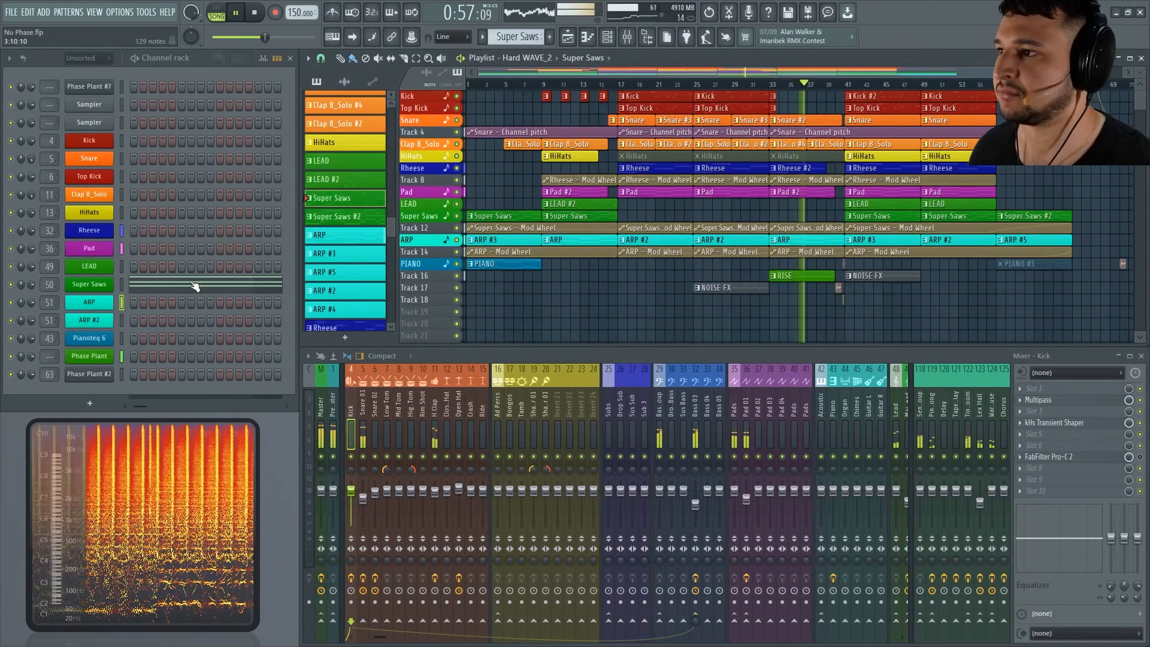
pyautogui.click(865, 204)
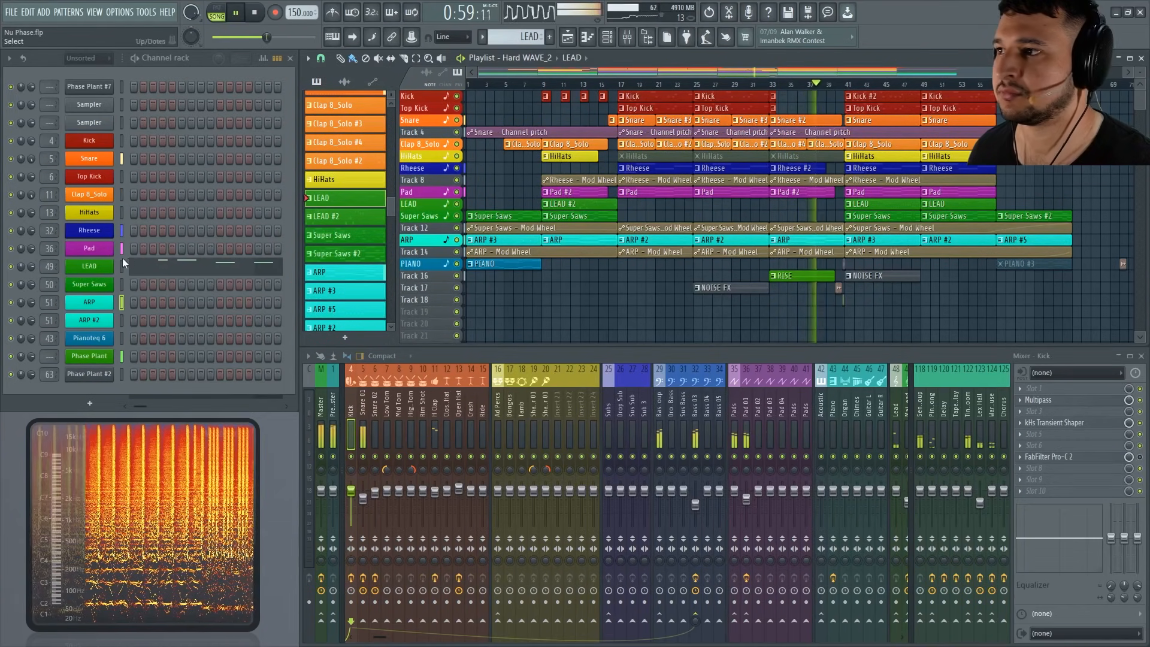
pyautogui.click(106, 268)
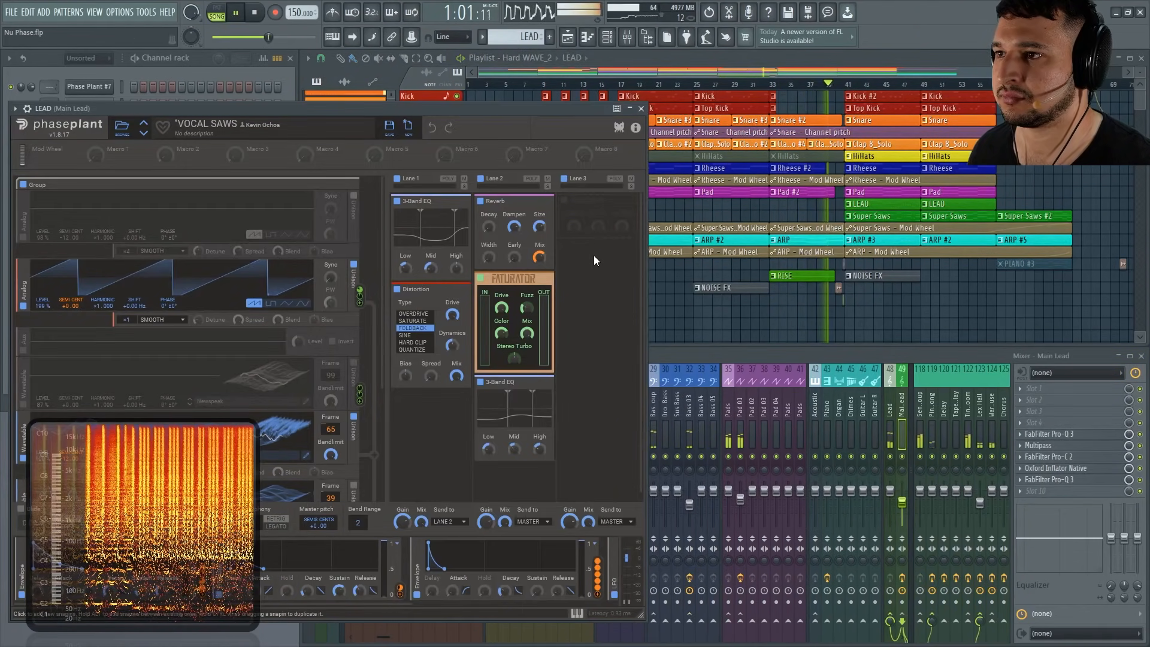
pyautogui.scroll(-3, 839, 385)
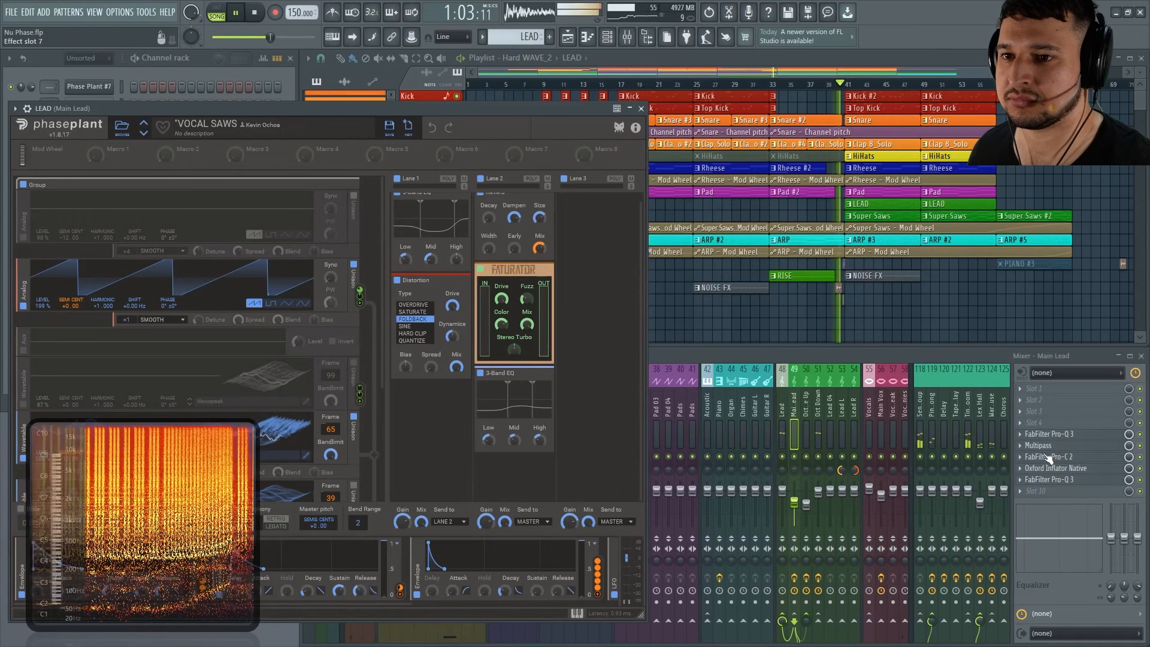
pyautogui.click(1047, 447)
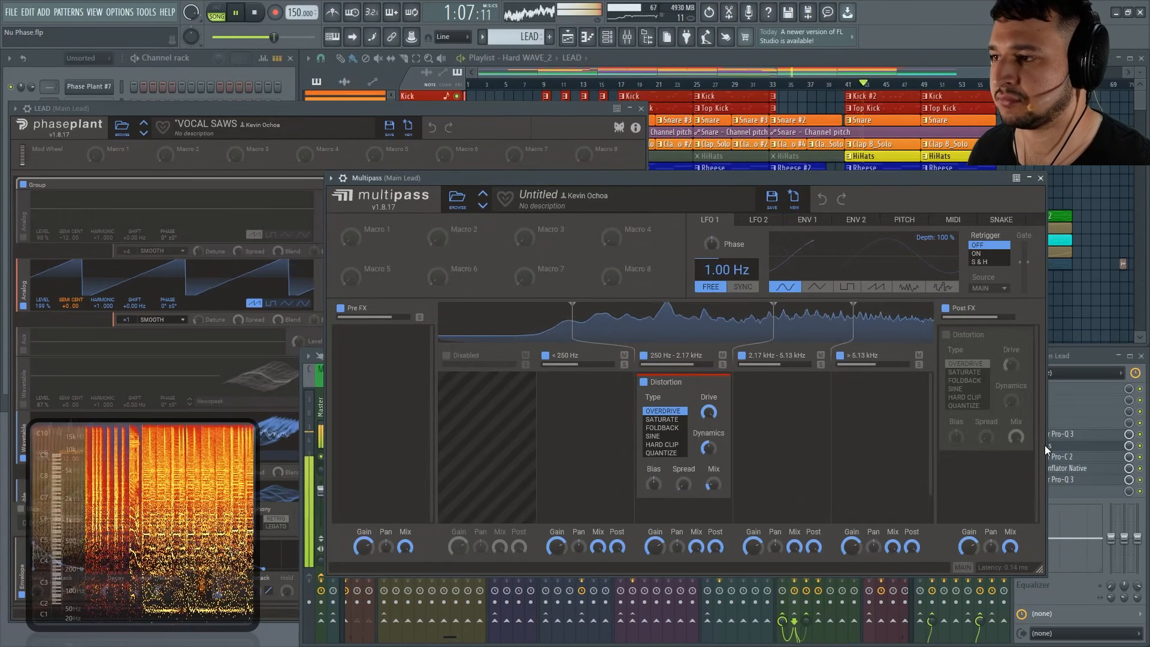
pyautogui.click(1041, 178)
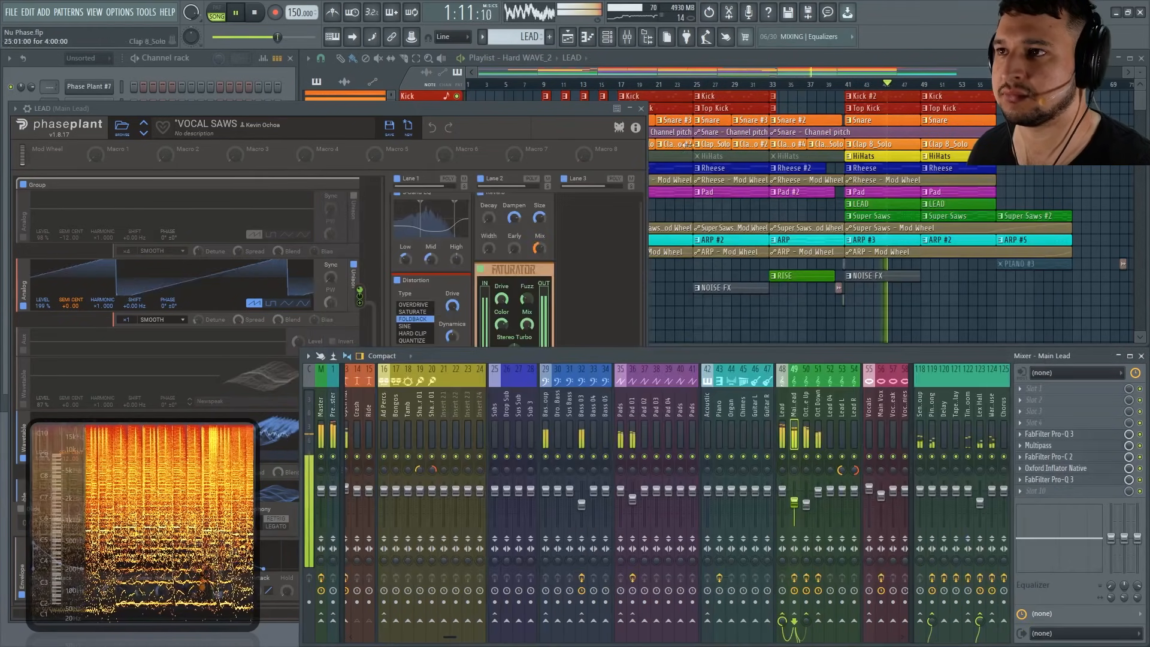
pyautogui.click(644, 109)
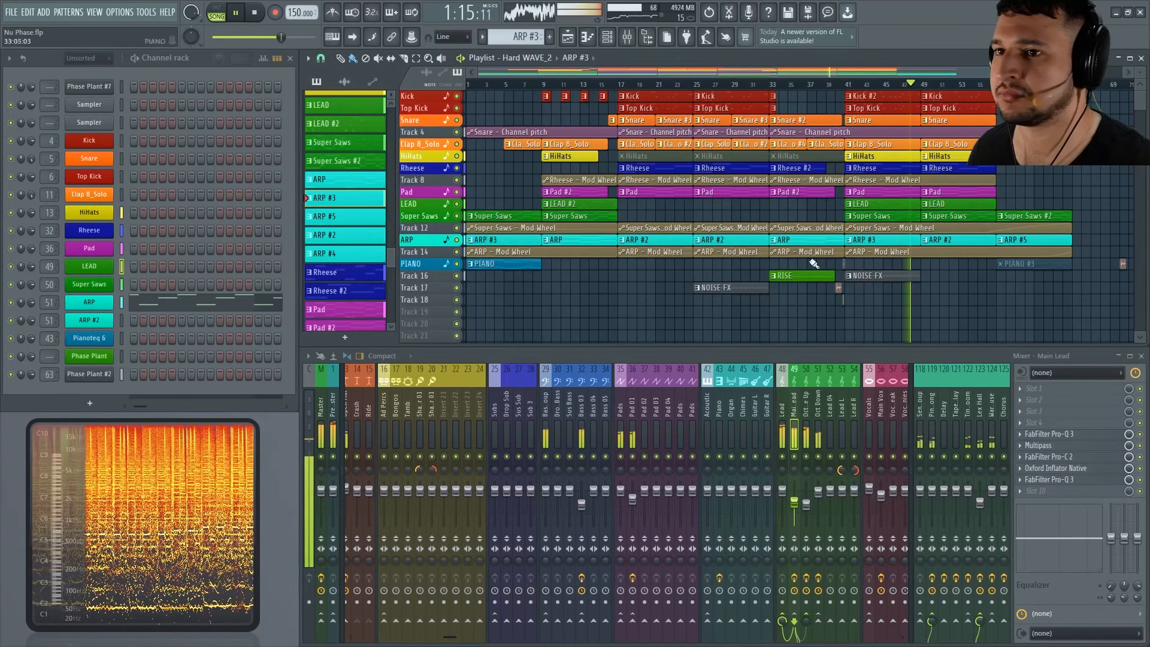
# Examine the ARP #2 Phase Plant effect lanes and the bands and Post FX of its 4 AM Multipass snapin.
pyautogui.click(88, 322)
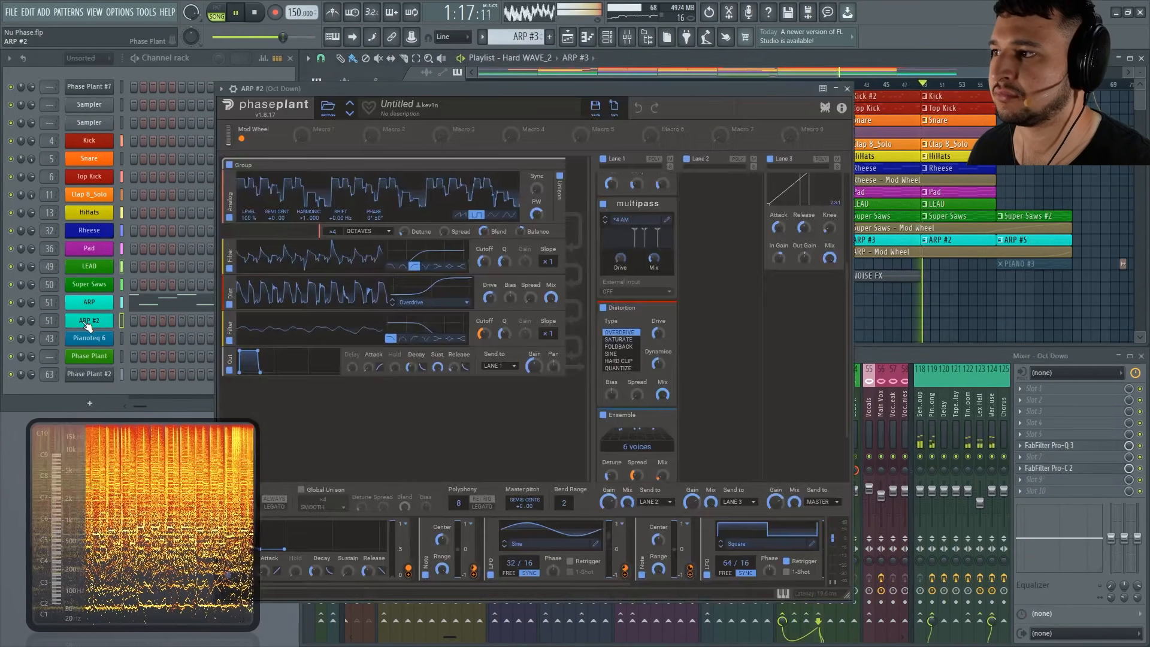
pyautogui.scroll(3, 736, 345)
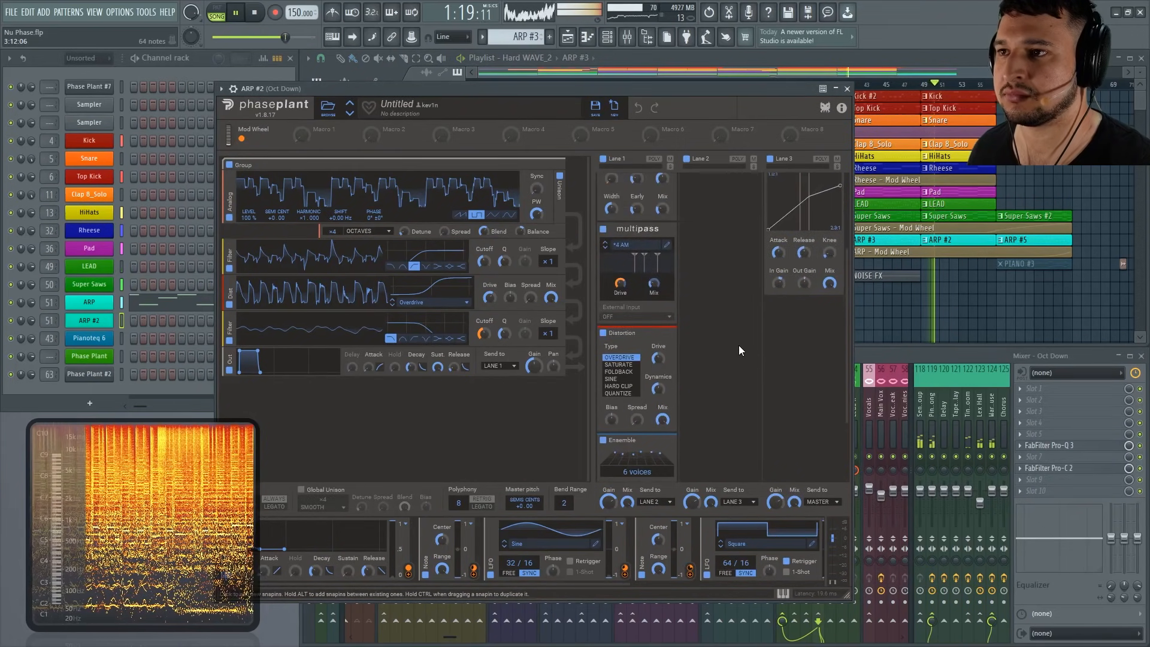
pyautogui.scroll(1, 739, 346)
pyautogui.click(667, 325)
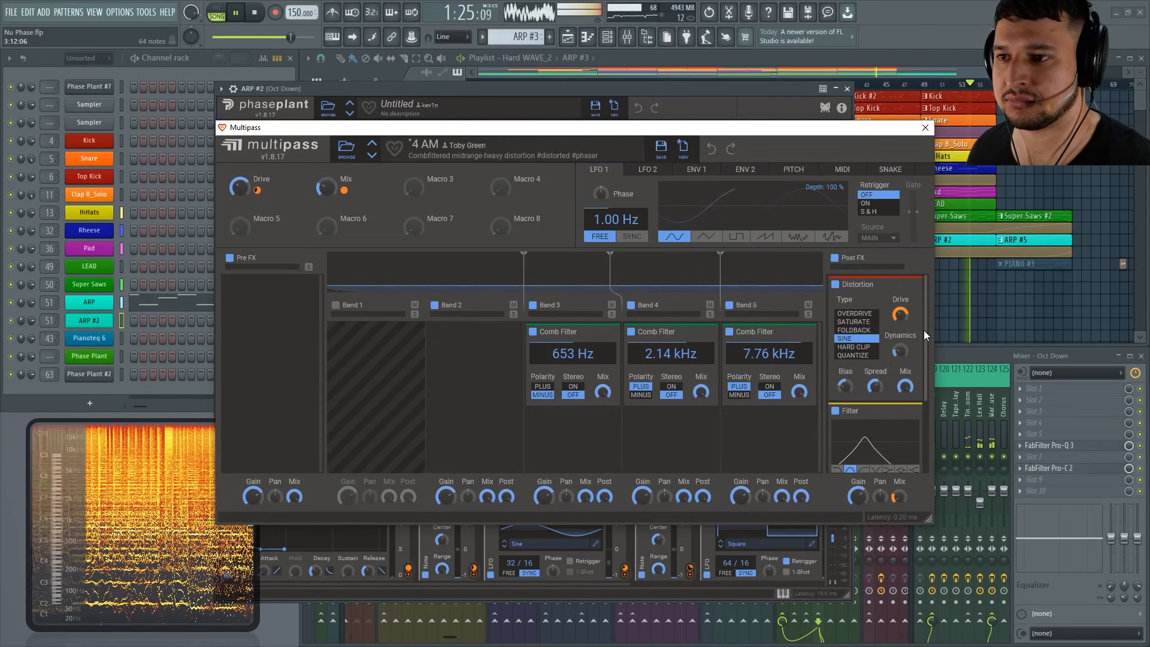
pyautogui.scroll(-1, 924, 330)
pyautogui.scroll(-3, 932, 383)
pyautogui.scroll(4, 930, 394)
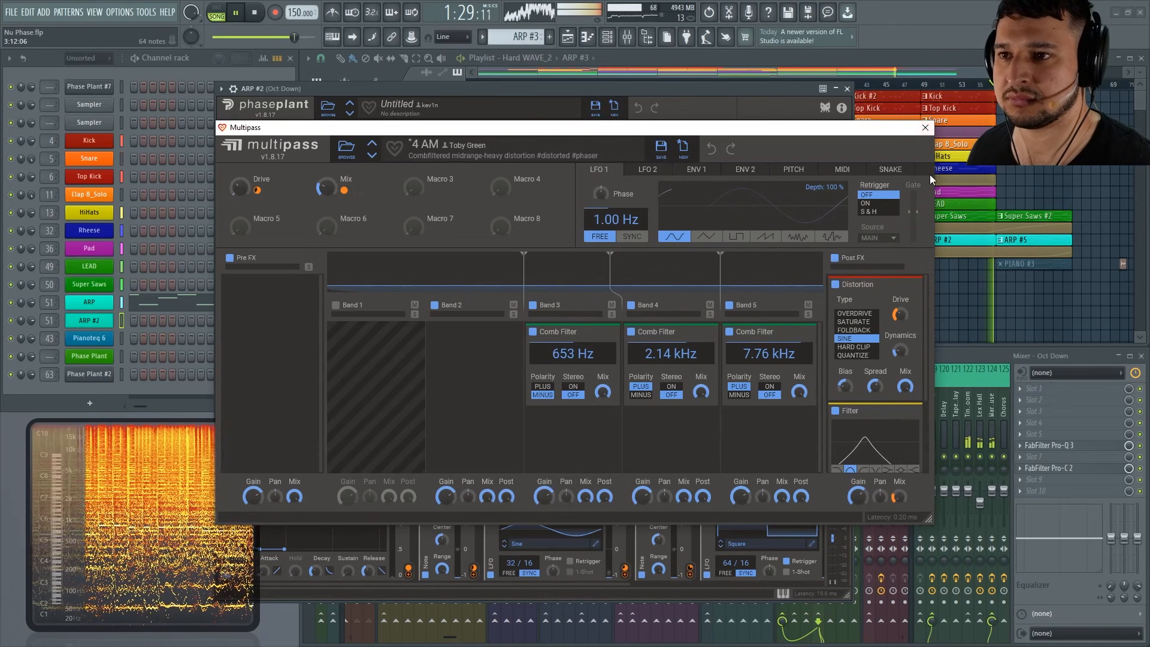
pyautogui.click(926, 128)
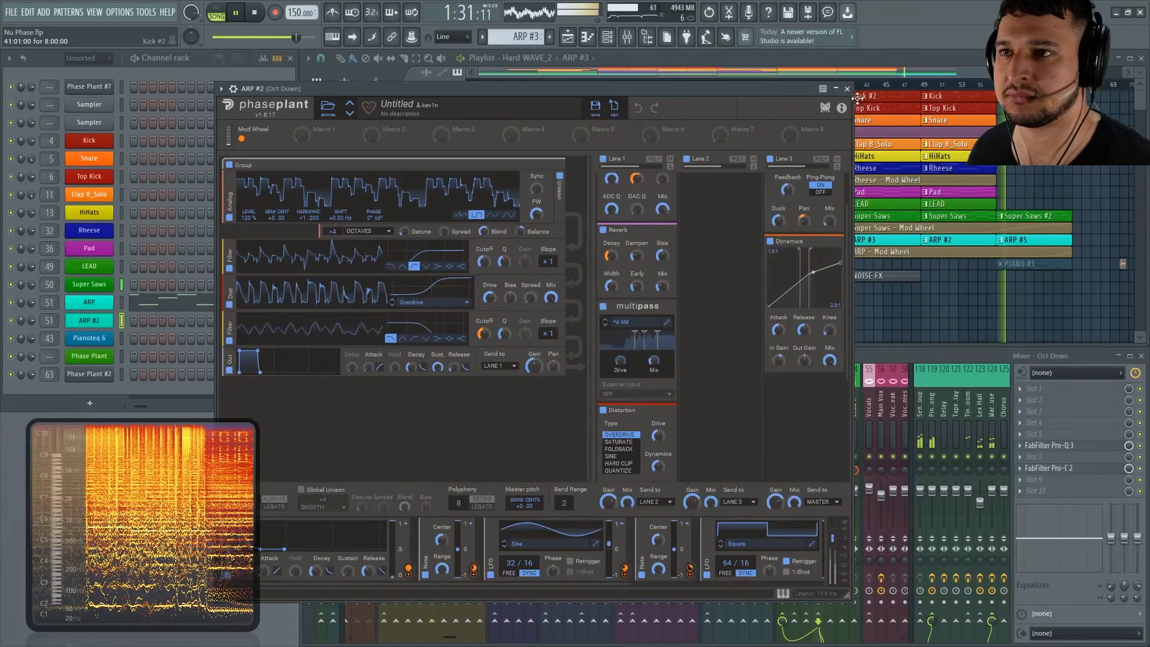
pyautogui.click(847, 90)
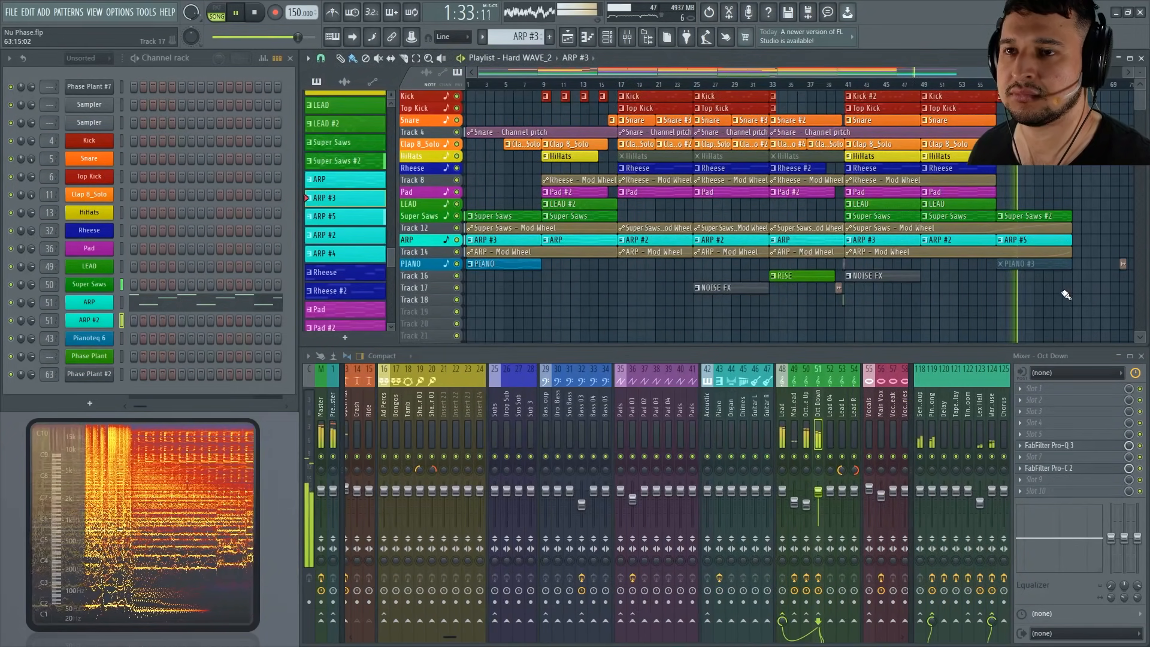
# Look over the lead mixer tracks while the song plays out, and stop playback.
pyautogui.hscroll(3, 698, 414)
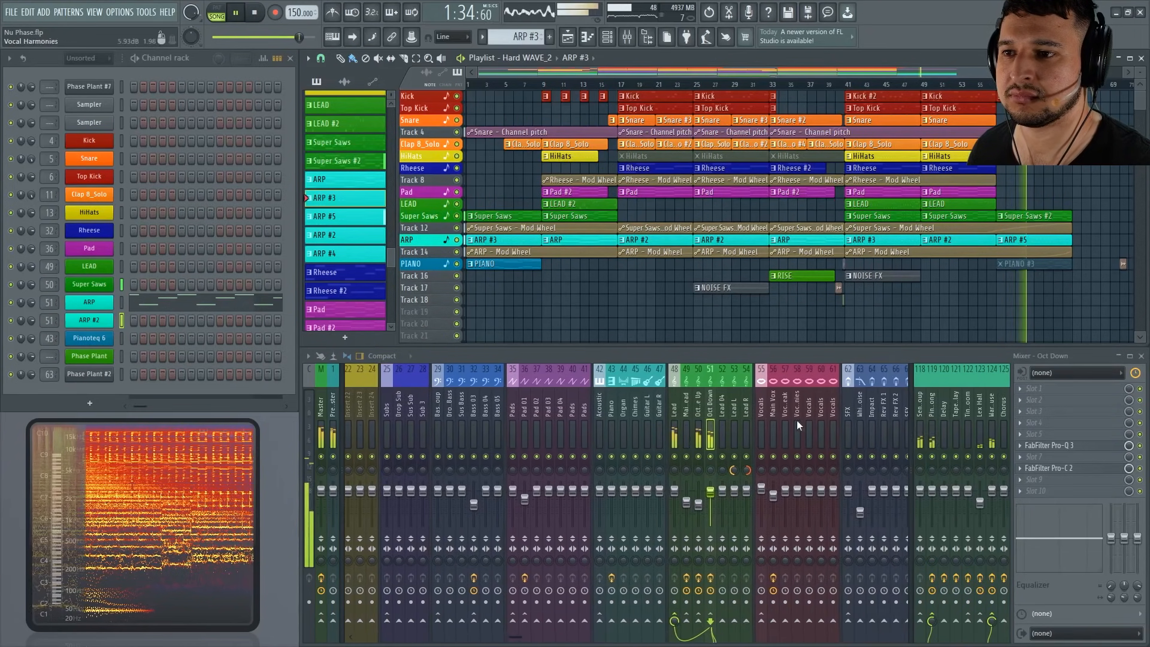
pyautogui.click(698, 414)
pyautogui.click(711, 414)
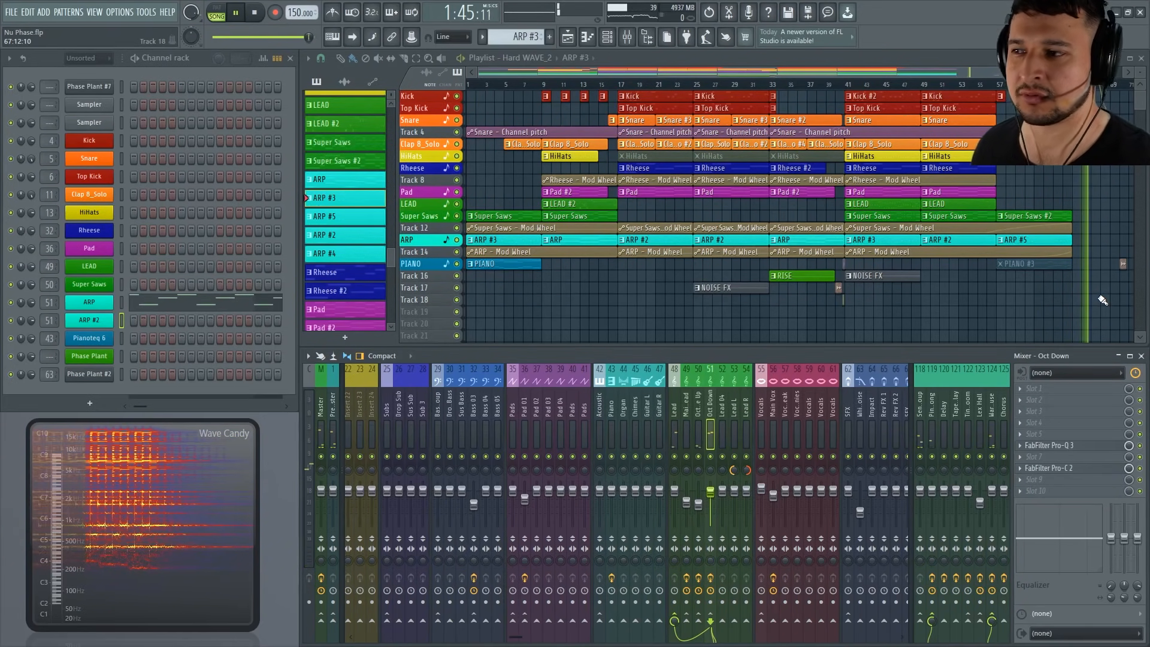
pyautogui.press('space')
# Duplicate Multipass on the Kick mixer track into the next effect slot and close the plugin windows.
pyautogui.scroll(10, 469, 425)
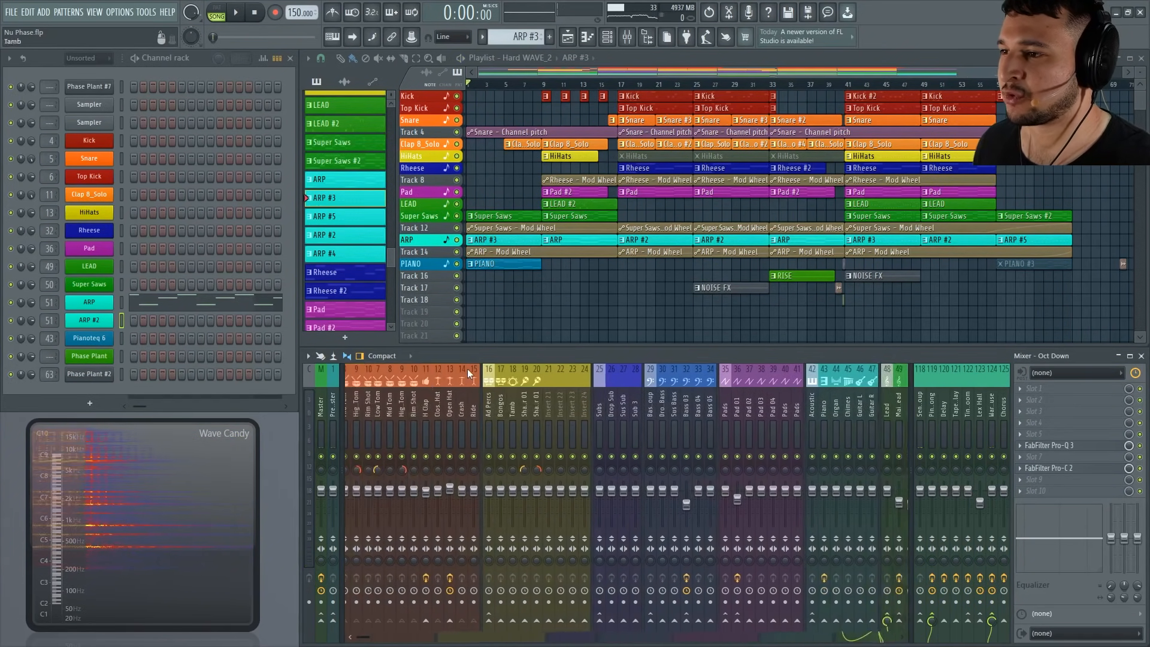
pyautogui.click(382, 415)
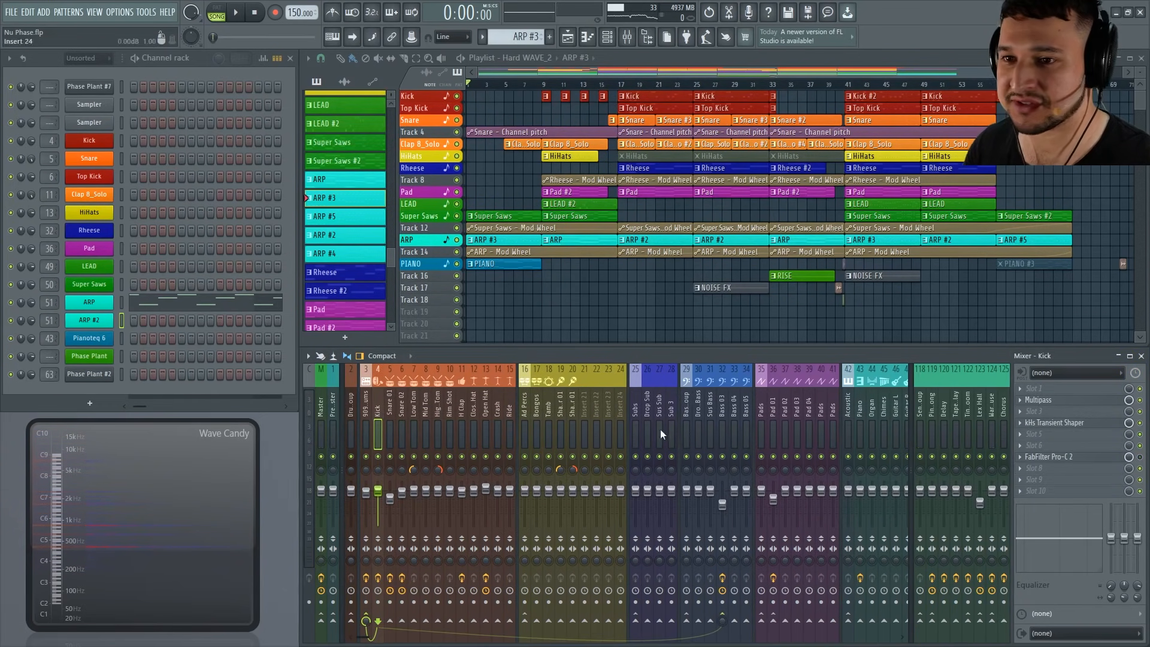
pyautogui.click(1053, 401)
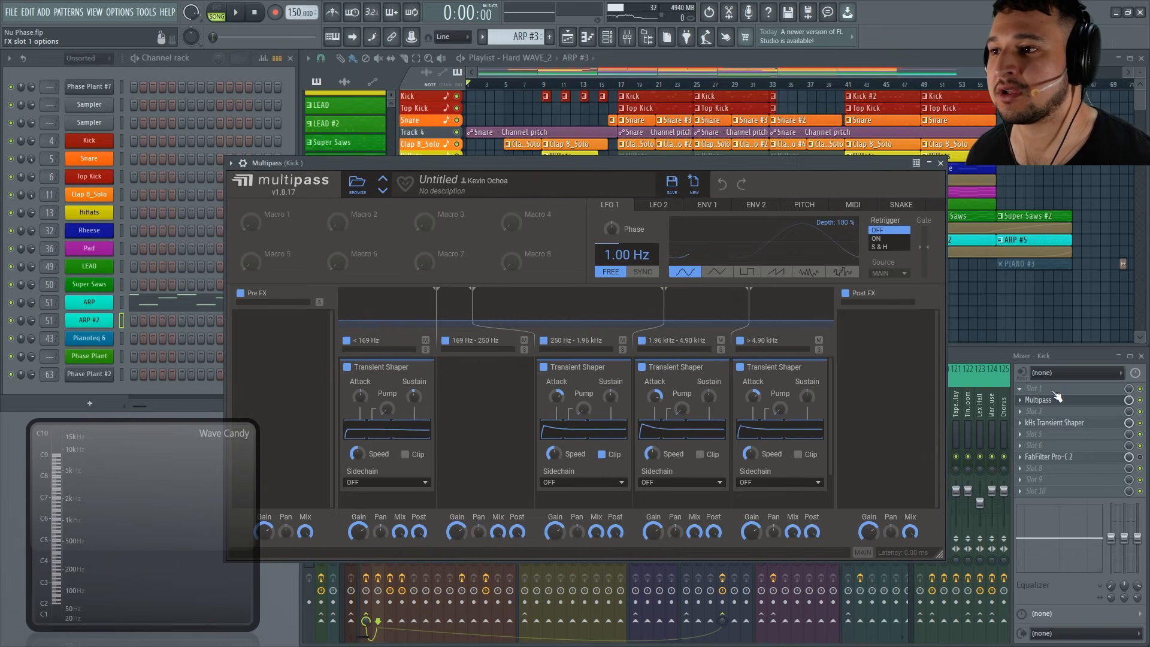
pyautogui.click(1020, 399)
pyautogui.click(1060, 429)
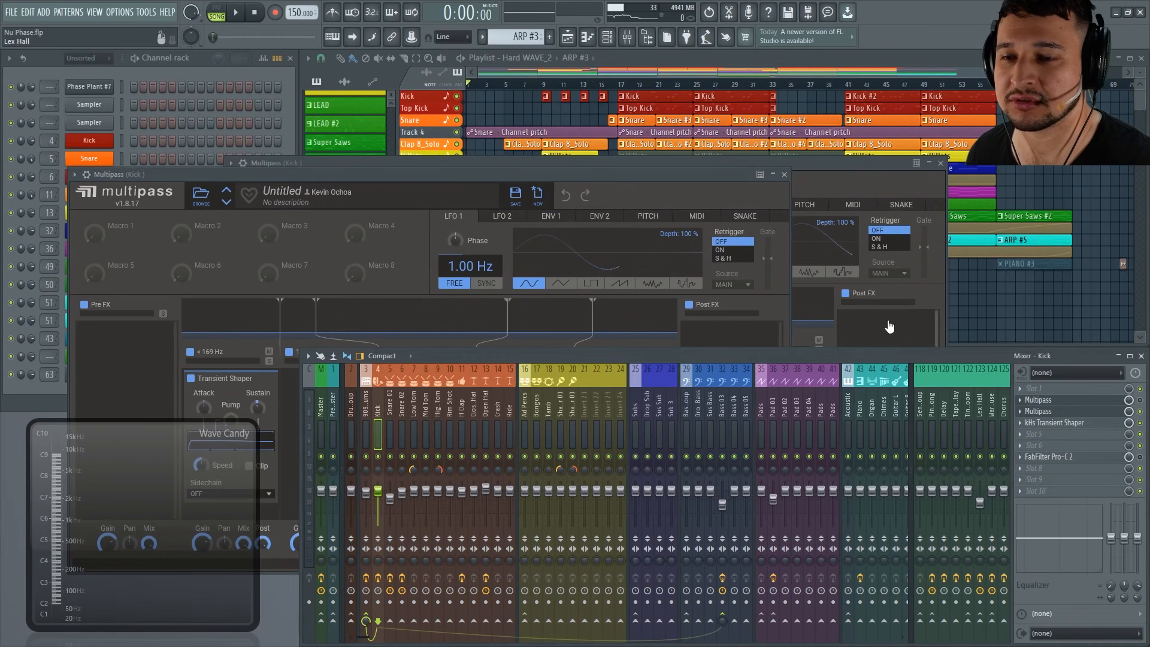
pyautogui.click(785, 174)
pyautogui.press('Escape')
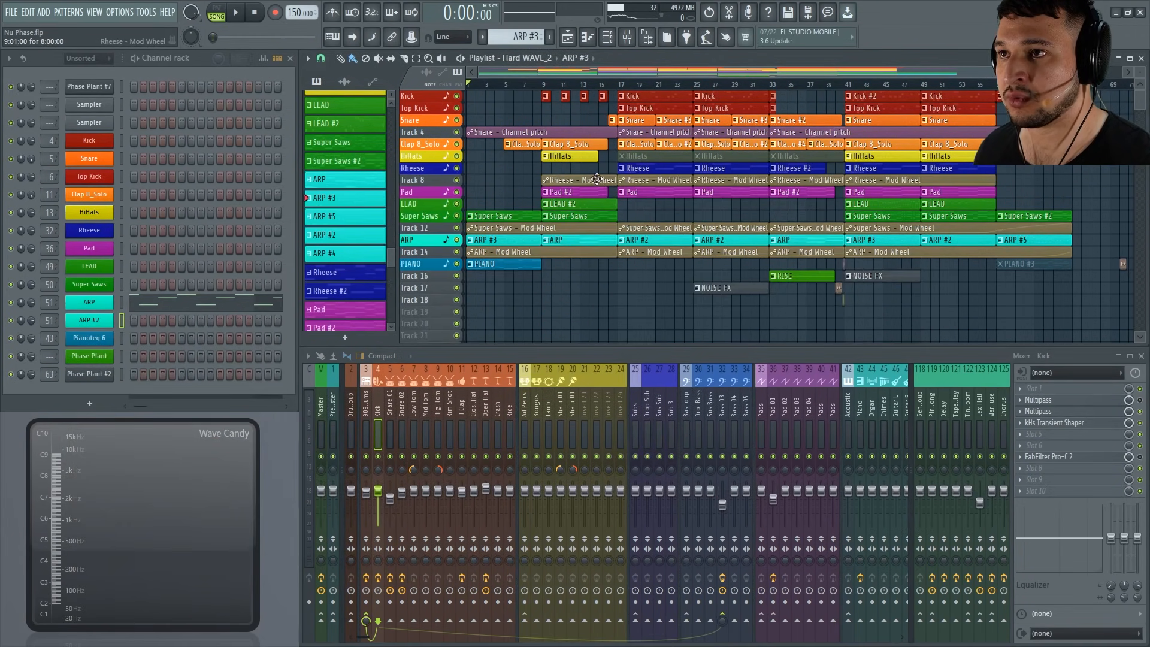
# Select bars 17 to 25 in the playlist as the loop range and solo the Kick track.
pyautogui.scroll(5, 563, 88)
pyautogui.moveTo(561, 88); pyautogui.dragTo(861, 91)
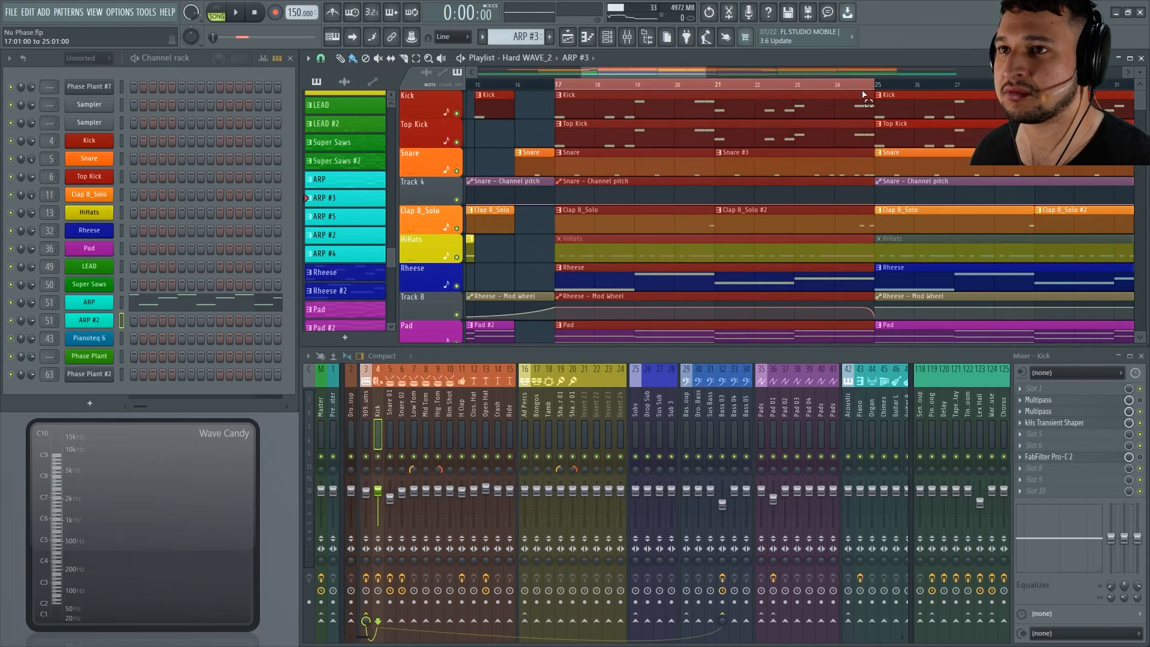
pyautogui.keyDown('ctrl'); pyautogui.click(456, 114); pyautogui.keyUp('ctrl')
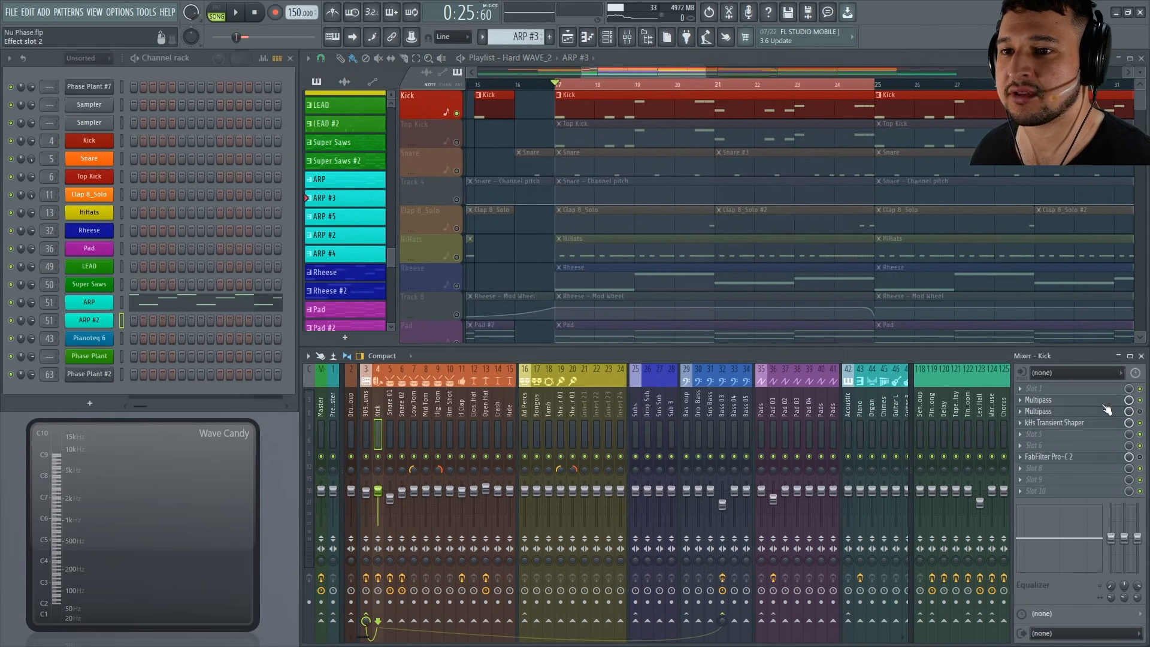
# Open the first Multipass on the Kick, toggle its effect slot, and play the soloed loop to hear the kick.
pyautogui.click(1075, 403)
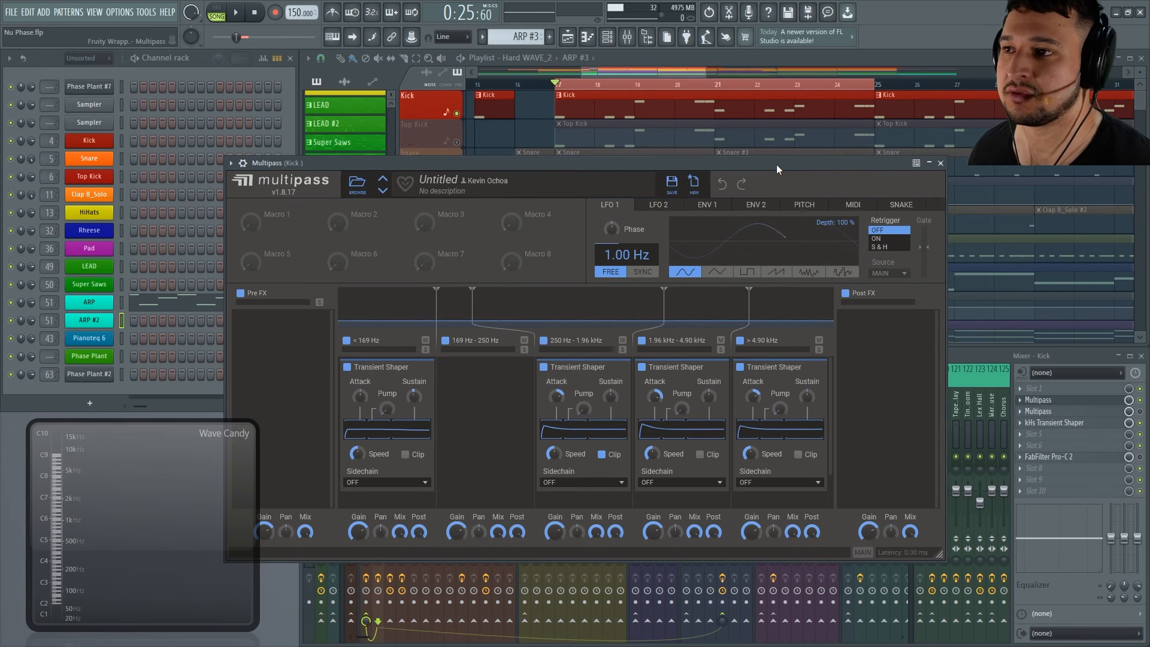
pyautogui.click(1140, 400)
pyautogui.click(785, 160)
pyautogui.press('space')
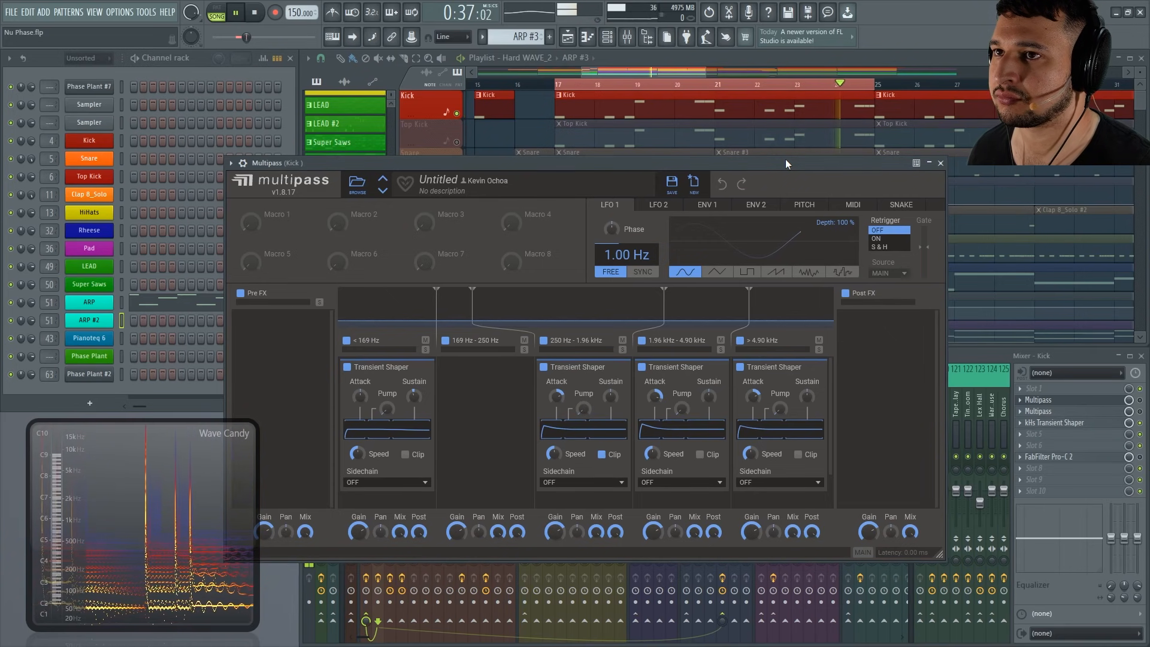
# Replay the soloed kick loop through the existing Multipass and stop playback.
pyautogui.press('space')
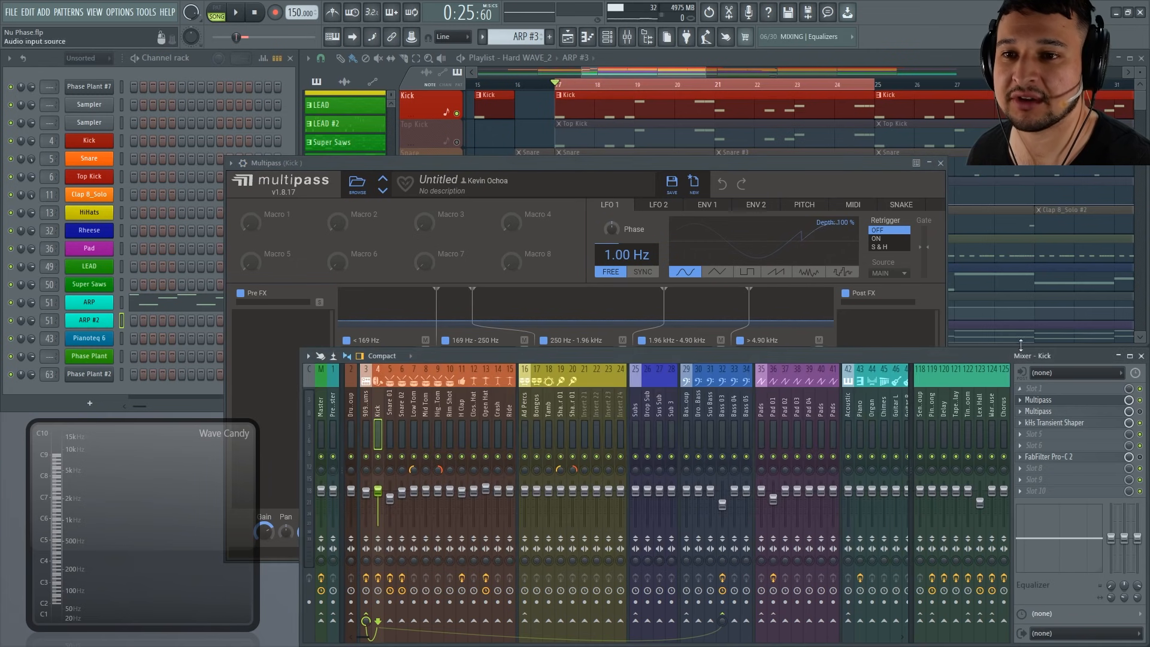
pyautogui.press('space')
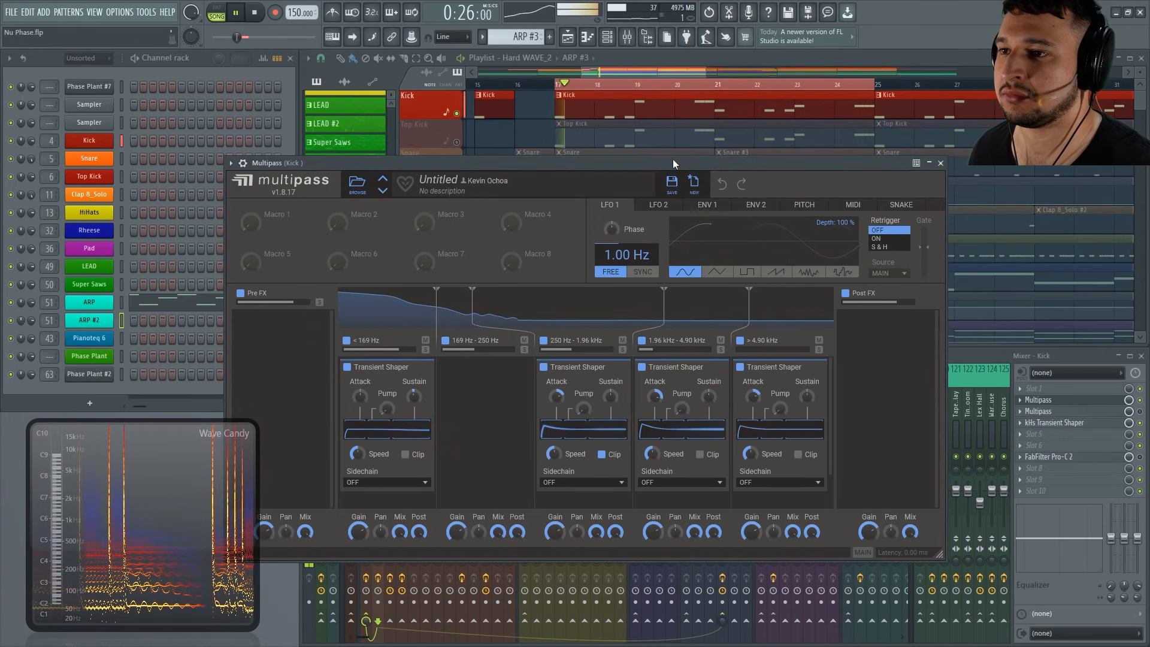
pyautogui.press('space')
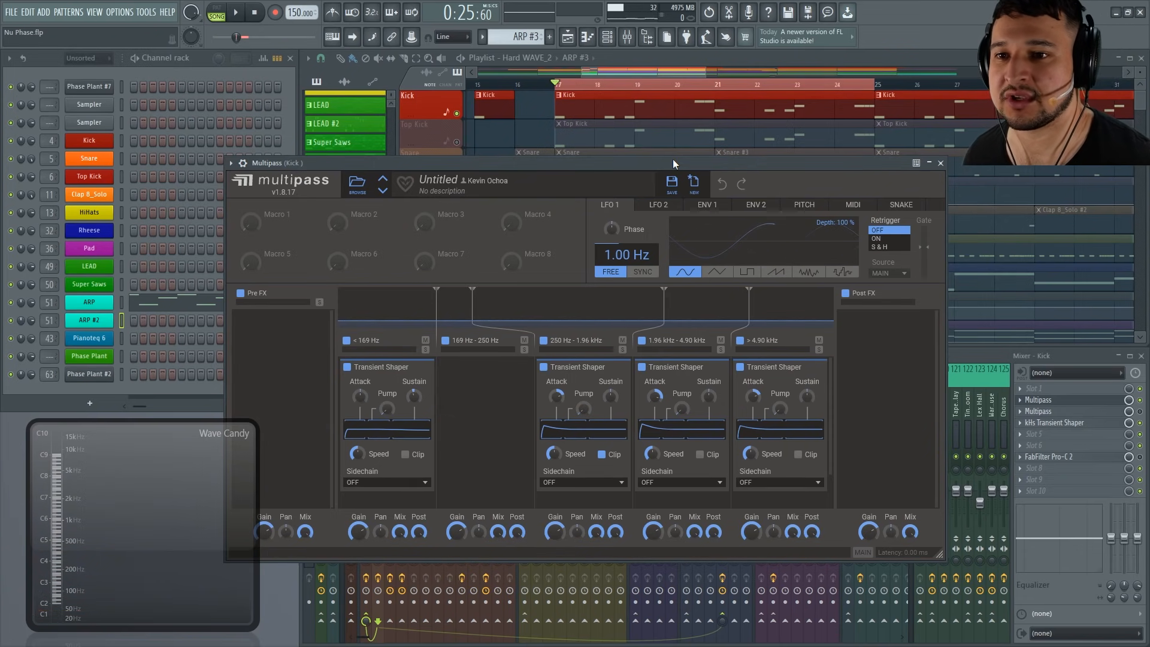
# Open the second Multipass on the Kick mixer track and delete the first one from effect slot 2.
pyautogui.click(1096, 415)
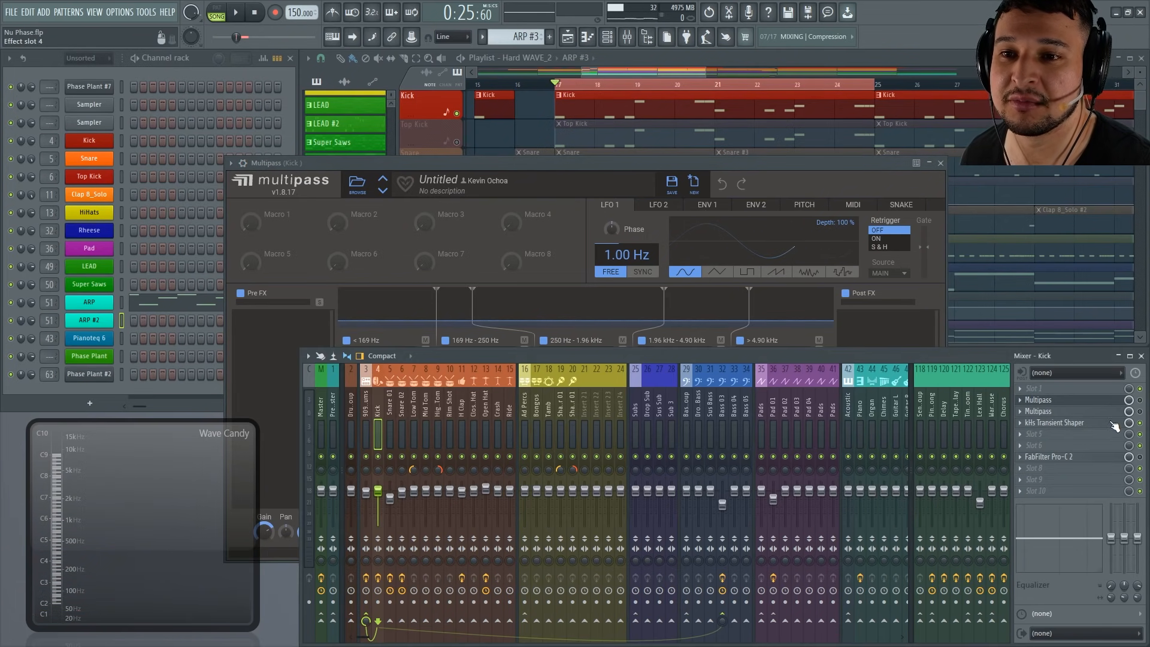
pyautogui.click(1014, 395)
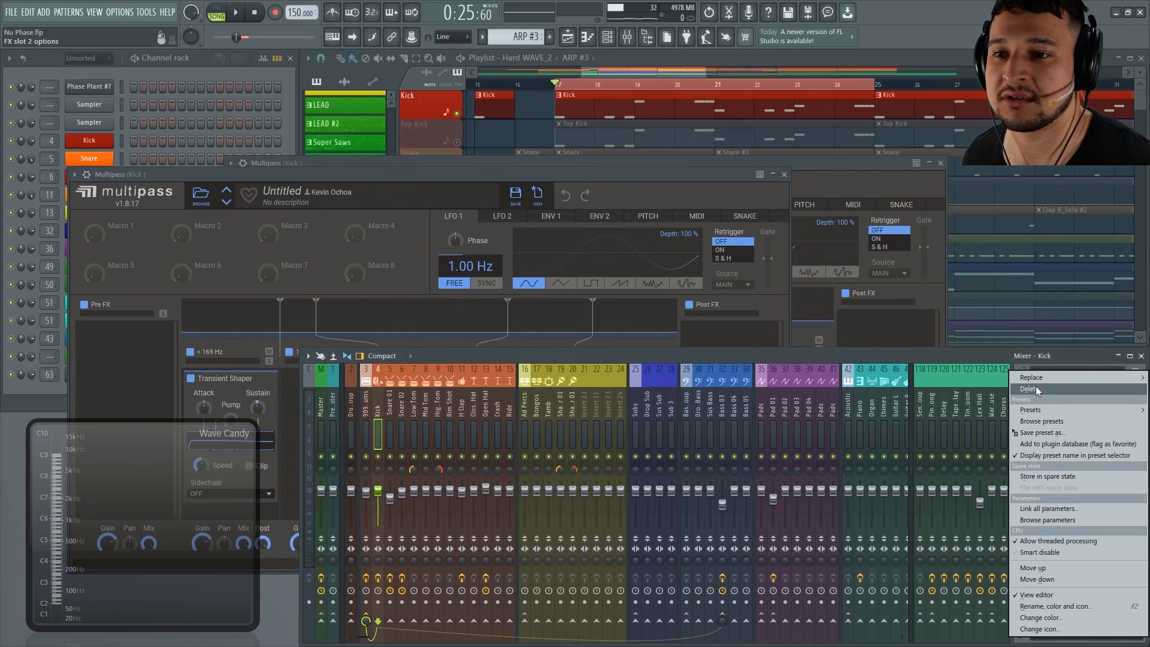
pyautogui.click(1016, 399)
pyautogui.click(647, 371)
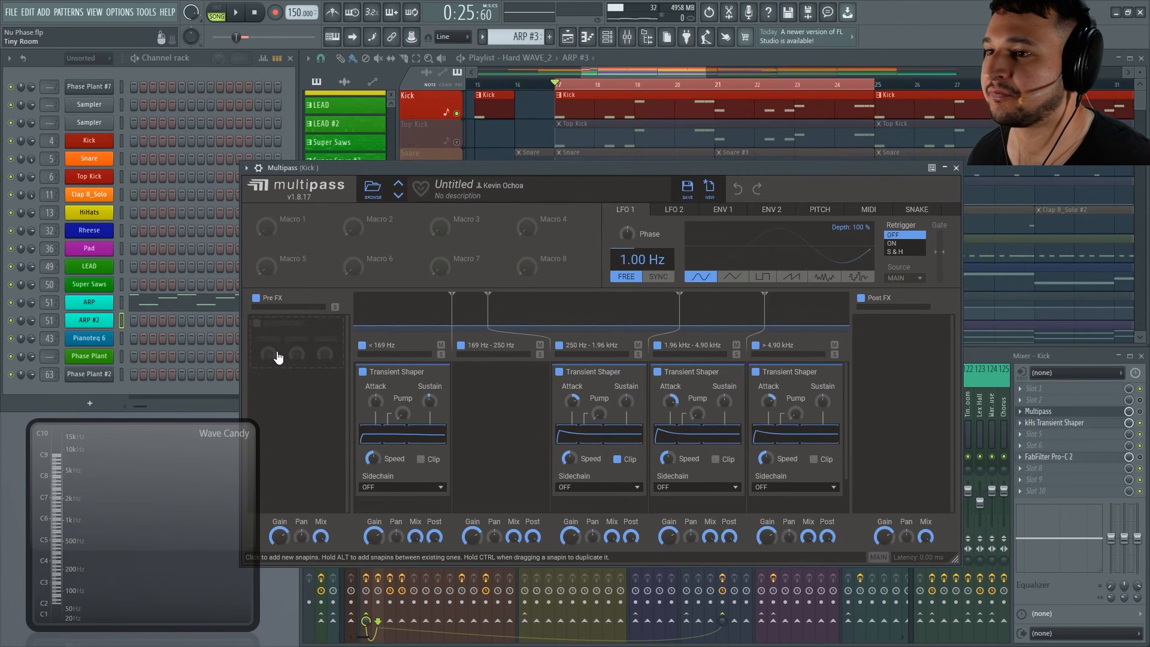
# Reset the remaining Multipass to a blank preset, shift the Wave Candy display aside, and add a Gain effect to the Pre FX lane.
pyautogui.click(710, 188)
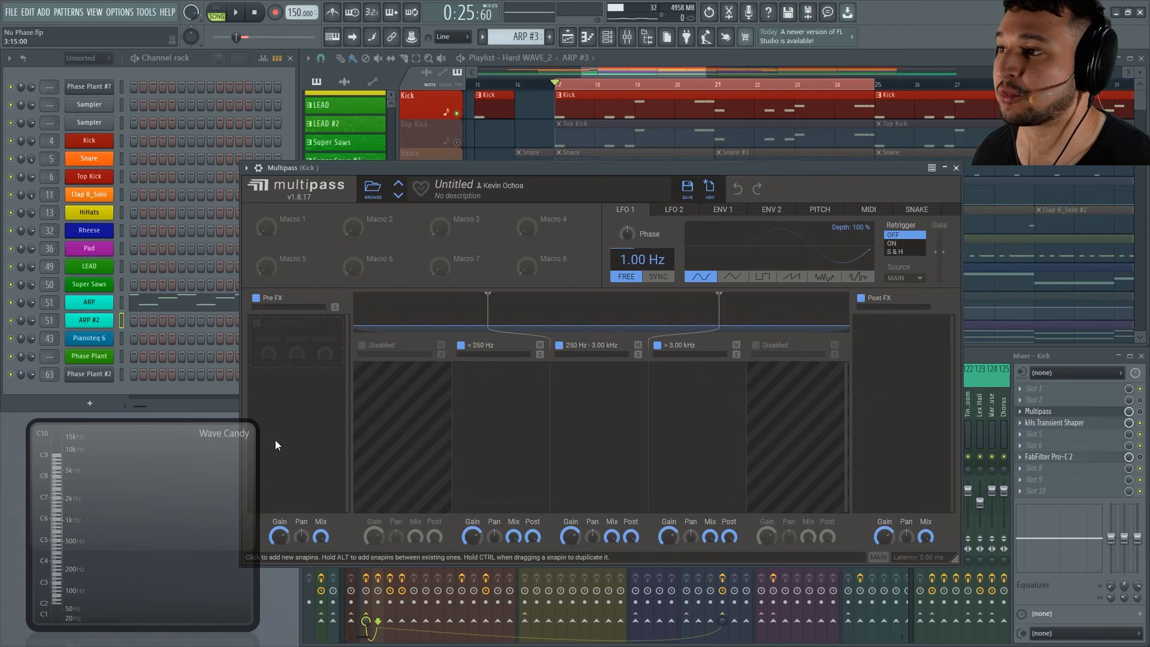
pyautogui.moveTo(219, 545)
pyautogui.mouseDown()
pyautogui.moveTo(214, 511)
pyautogui.moveTo(200, 534)
pyautogui.mouseUp()
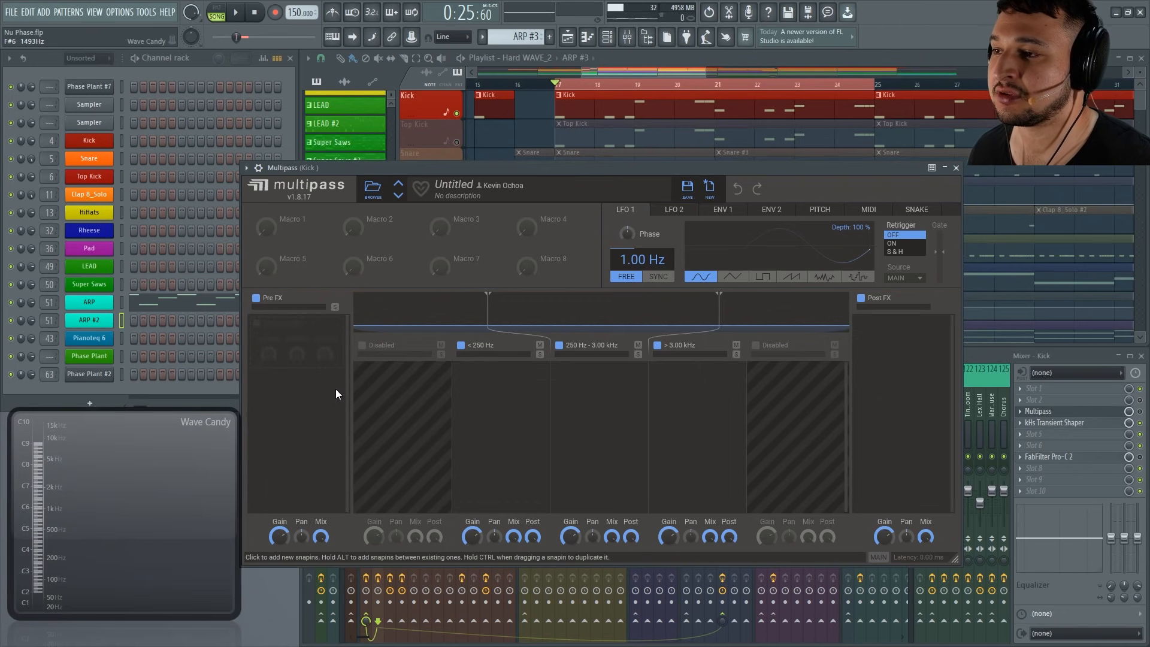
pyautogui.click(308, 339)
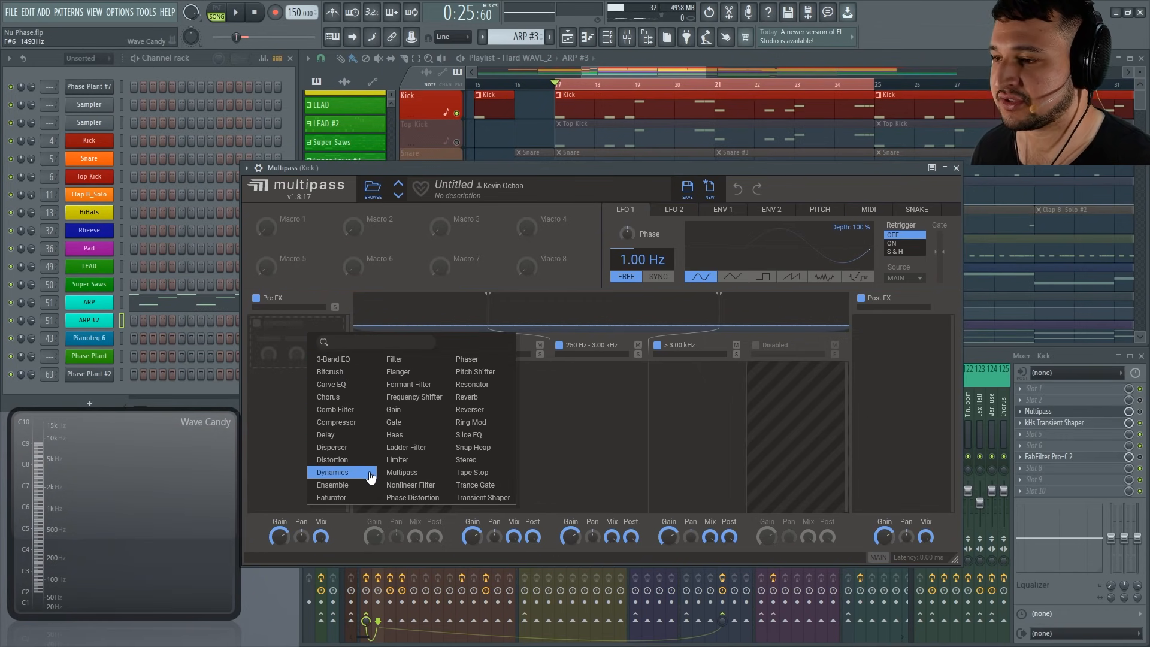
pyautogui.click(395, 411)
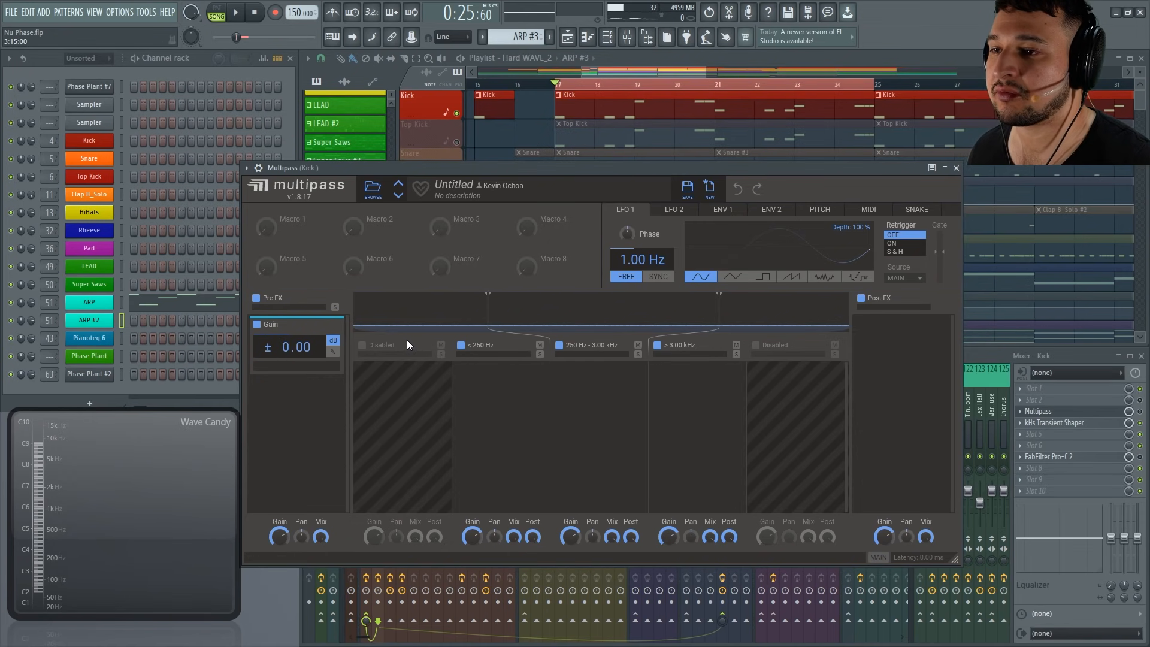
# Enable both outer bands and set the four split frequencies to about 131 Hz, 331 Hz, 1.94 kHz and 5.58 kHz.
pyautogui.click(362, 345)
pyautogui.click(756, 346)
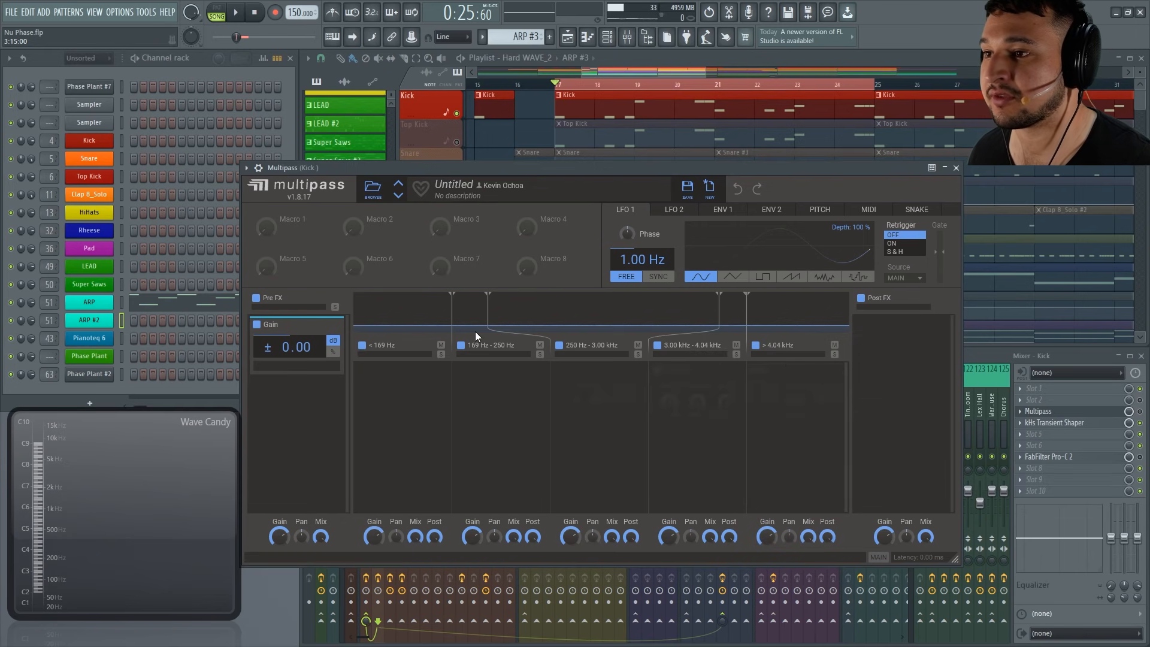
pyautogui.moveTo(450, 312); pyautogui.dragTo(425, 310)
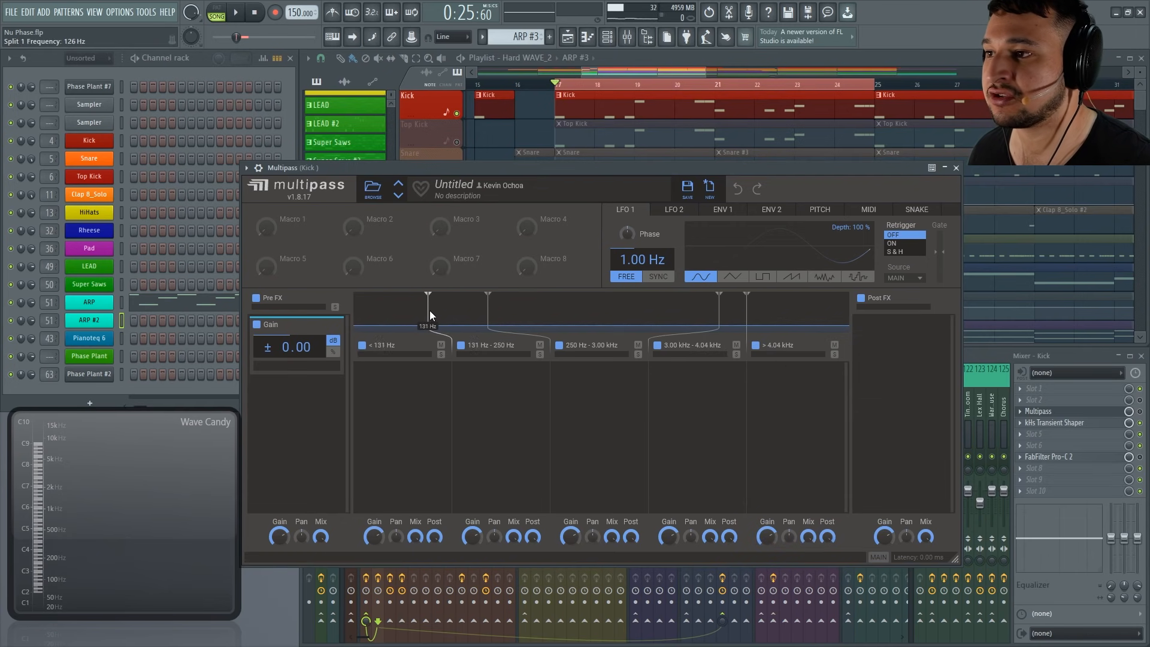
pyautogui.moveTo(559, 308); pyautogui.dragTo(514, 307)
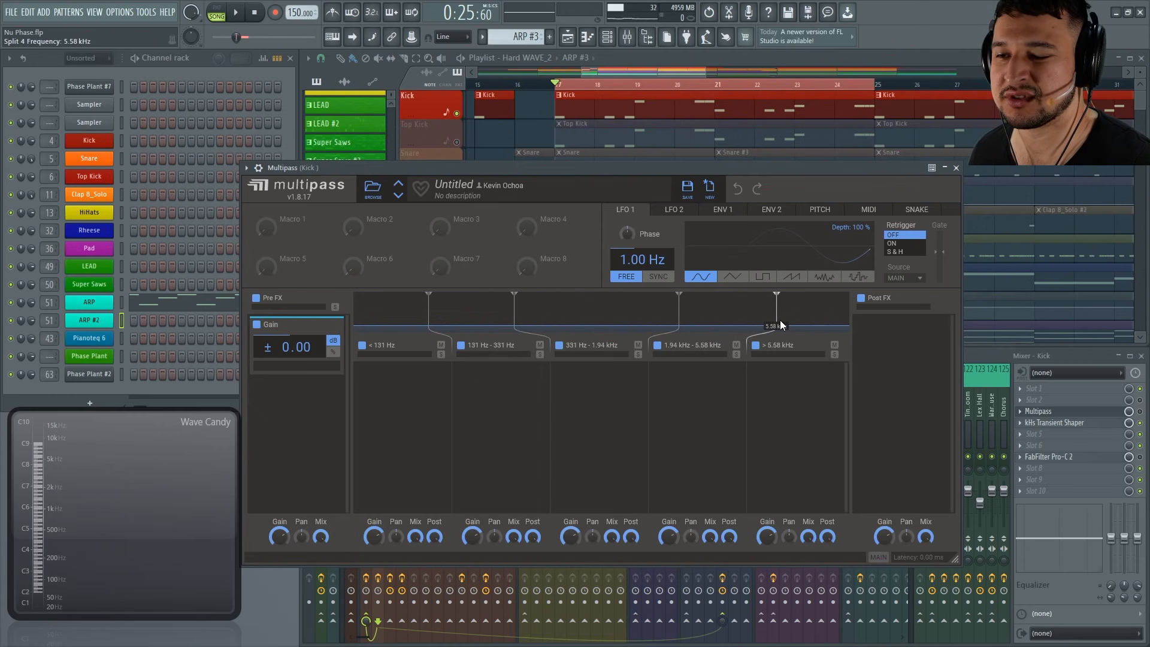
# Briefly solo the lowest band, solo the 131–331 Hz band to hear it in the kick loop, and unsolo it.
pyautogui.click(441, 354)
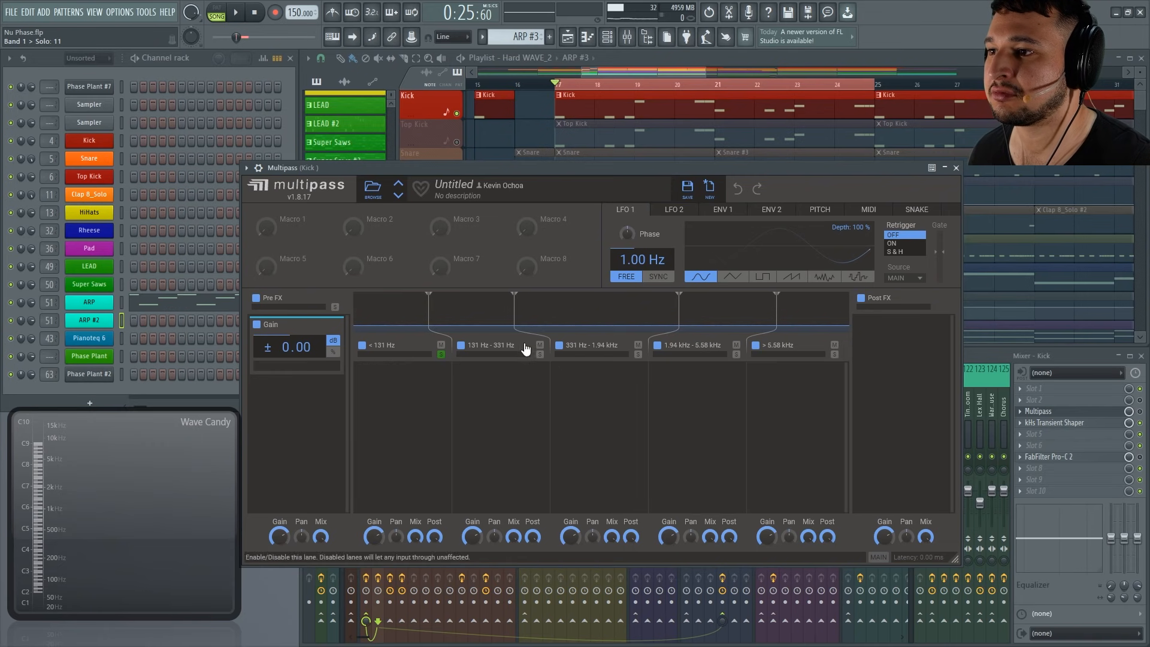
pyautogui.click(441, 355)
pyautogui.click(540, 354)
pyautogui.press('space')
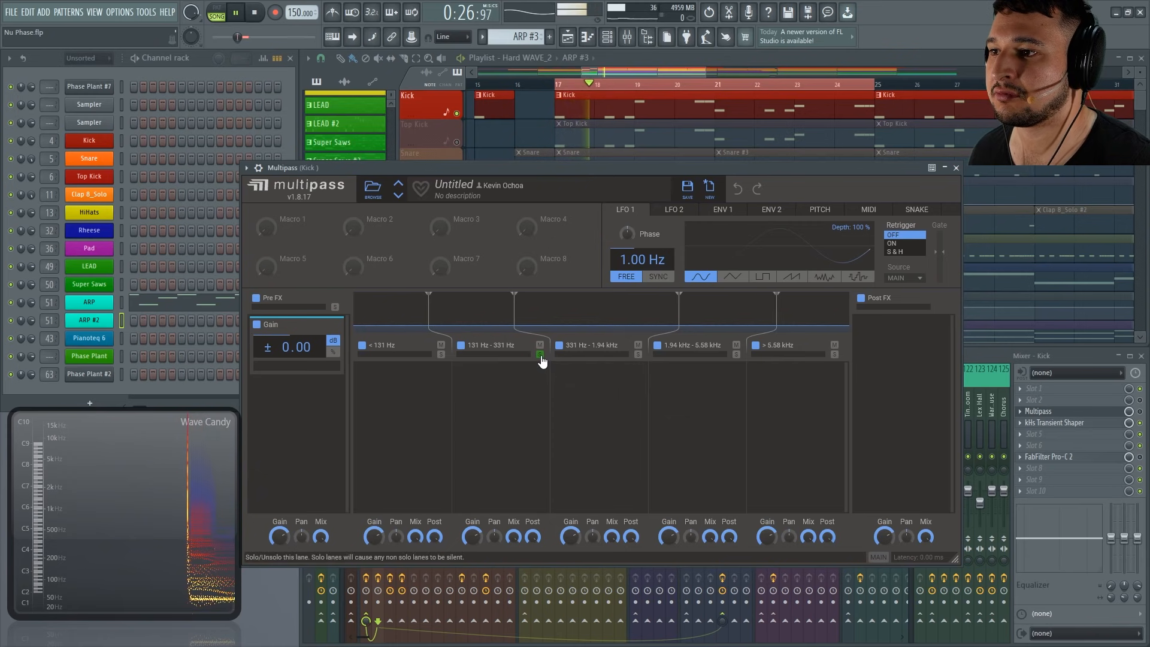
pyautogui.press('F9')
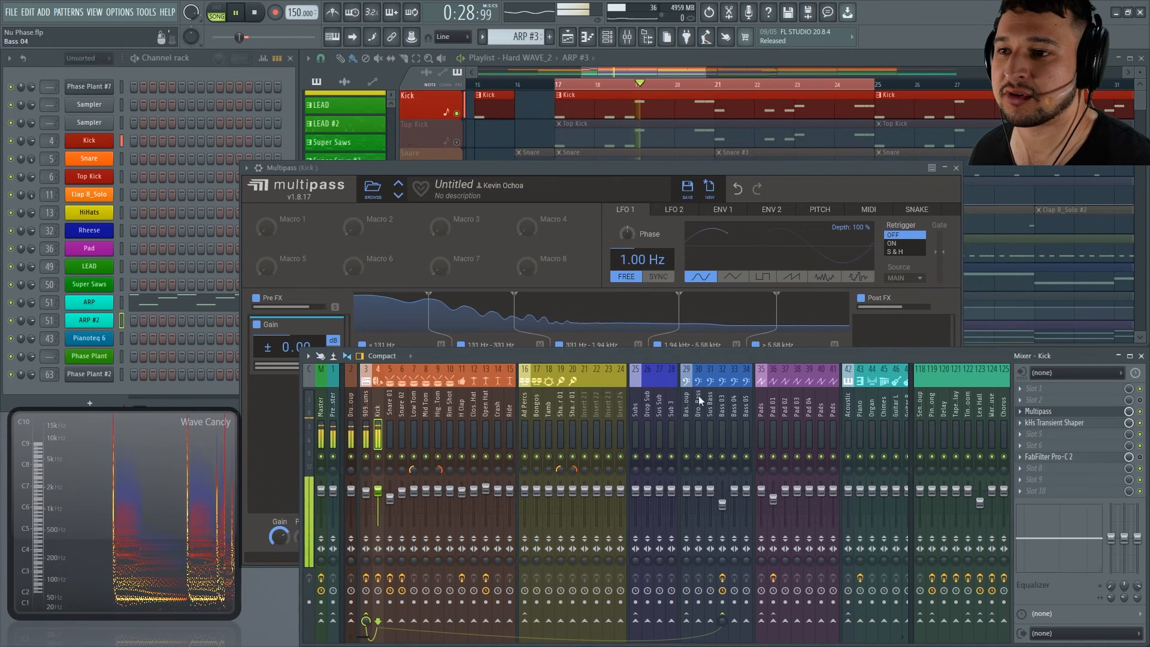
pyautogui.click(527, 298)
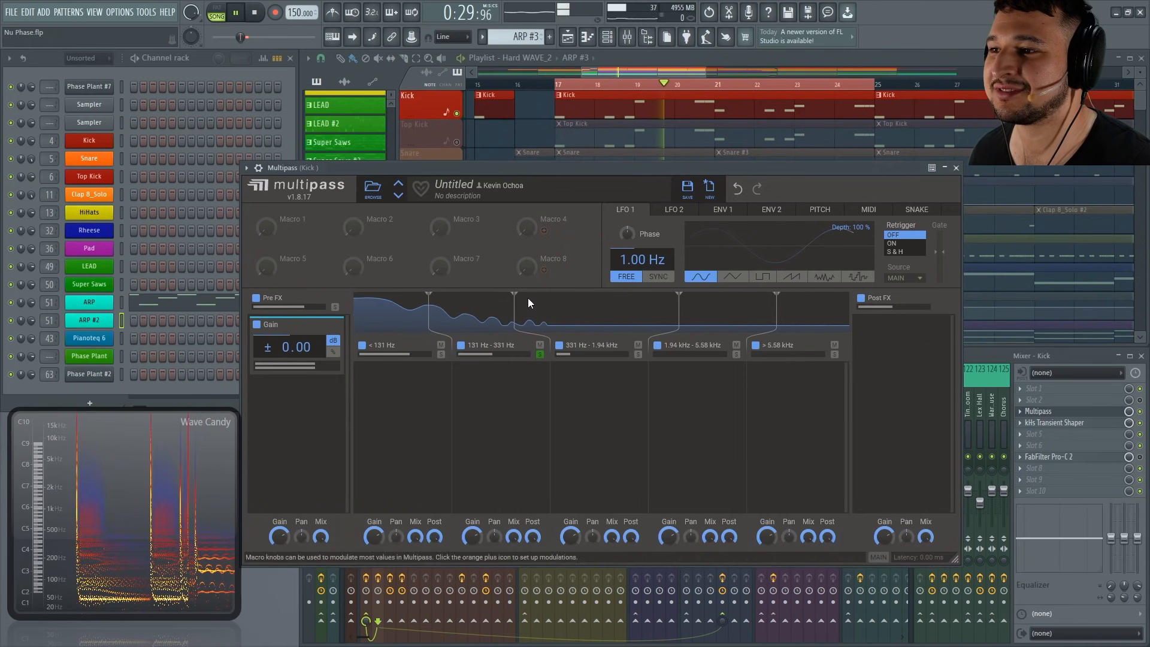
pyautogui.click(541, 354)
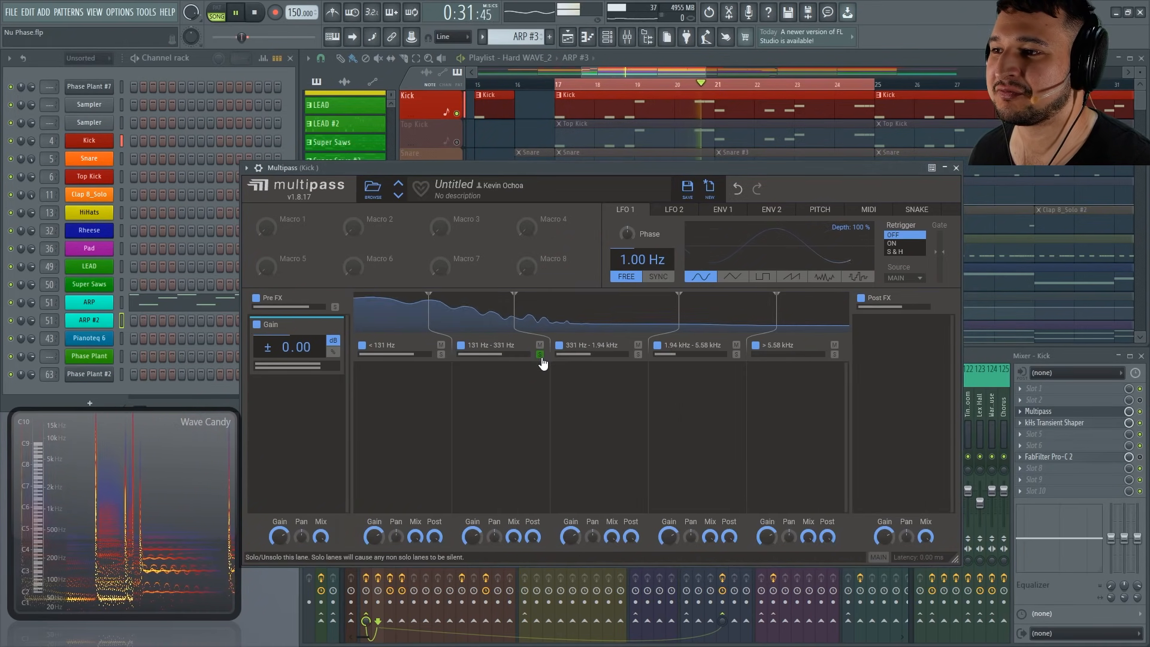
# Toggle solo on the 331 Hz–1.94 kHz band to compare it with the full kick, and stop playback.
pyautogui.click(638, 354)
pyautogui.click(639, 354)
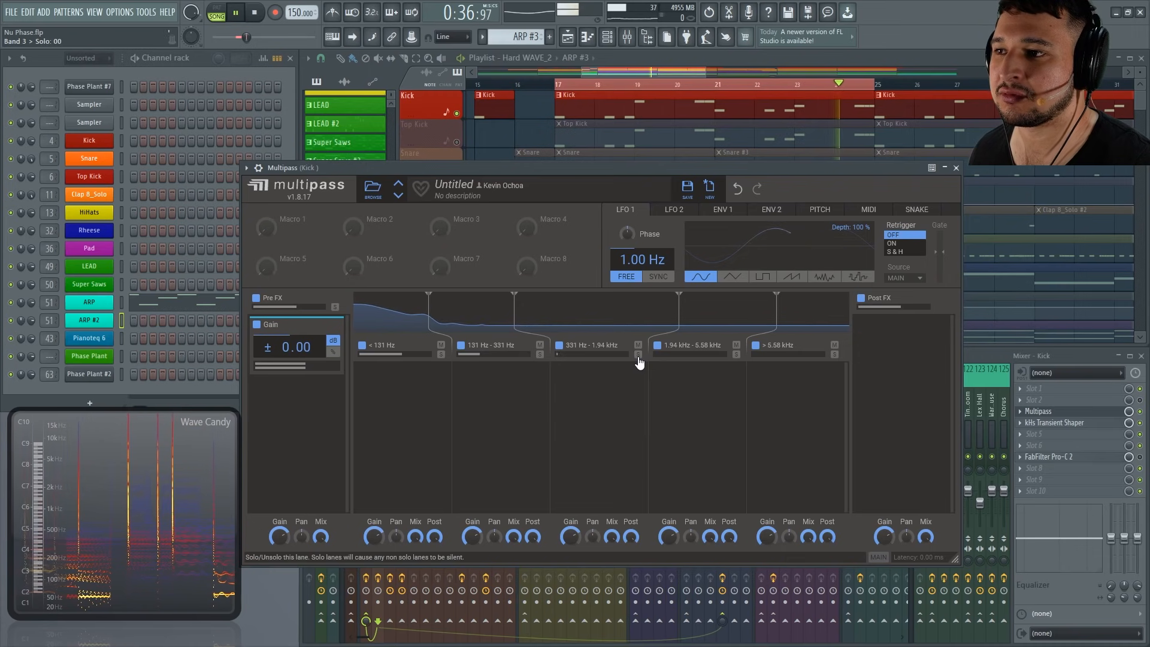
pyautogui.click(639, 354)
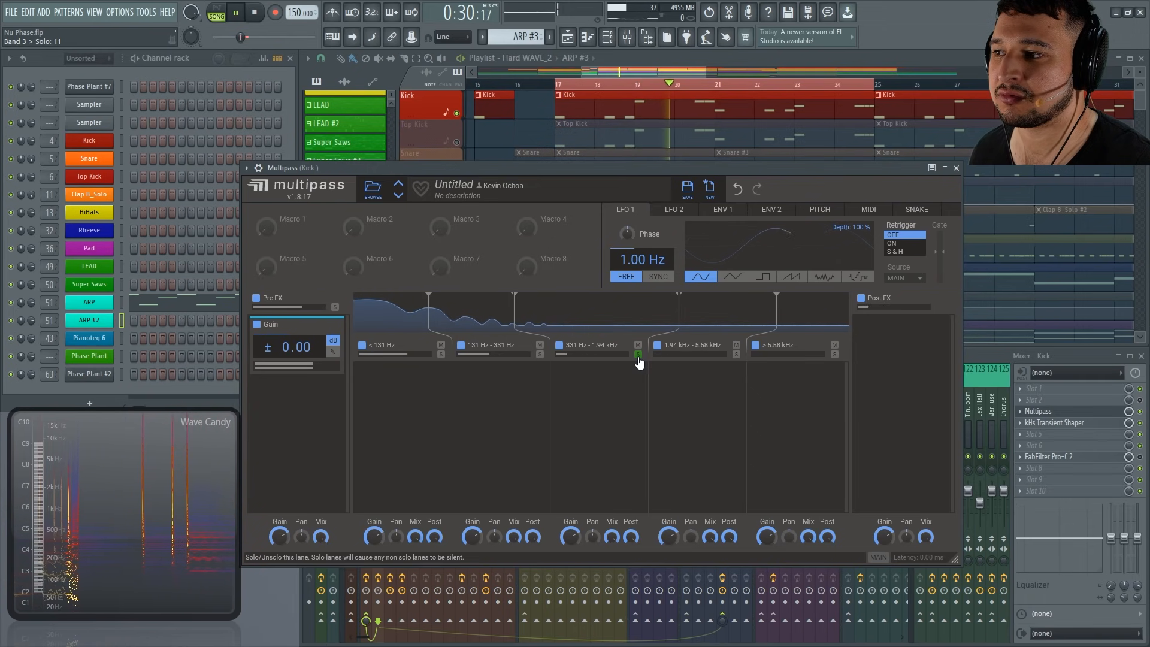
pyautogui.click(638, 354)
pyautogui.press('space')
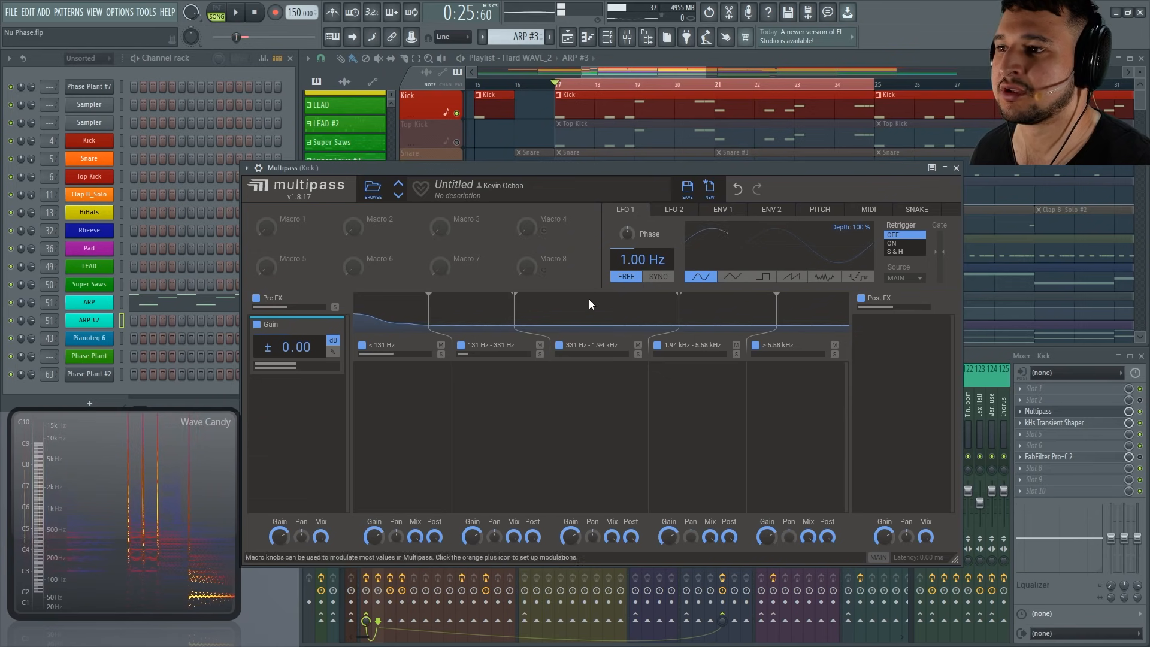
# Set the third split frequency to 1.93 kHz and add a Transient Shaper to the band below 131 Hz.
pyautogui.moveTo(679, 293); pyautogui.dragTo(677, 293)
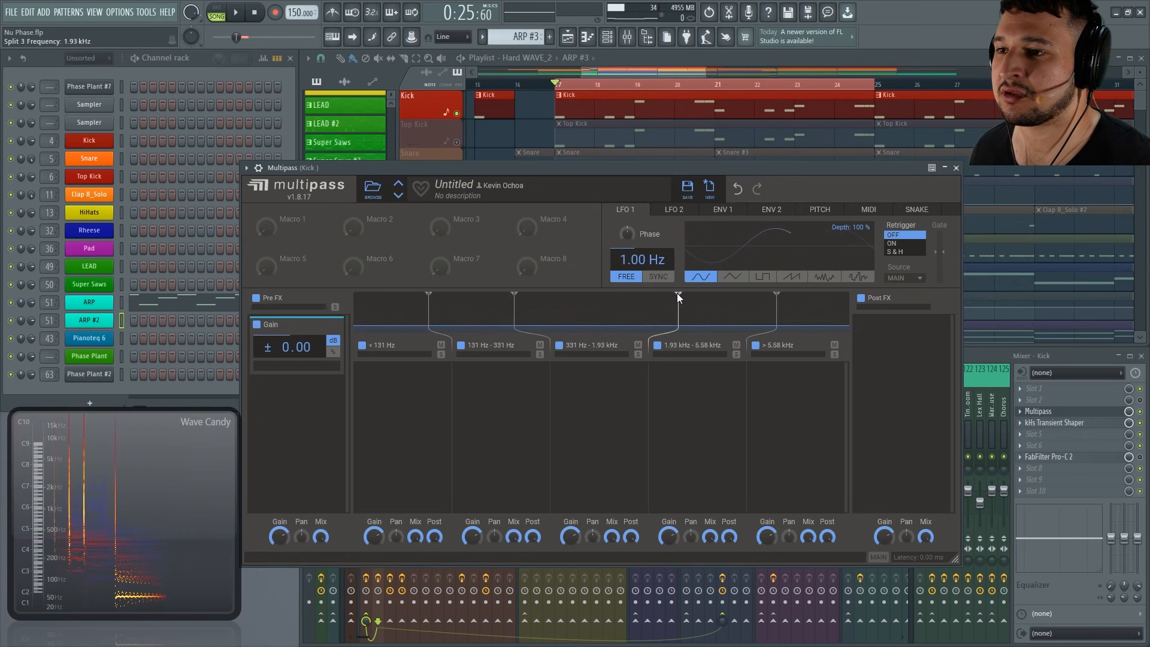
pyautogui.click(383, 373)
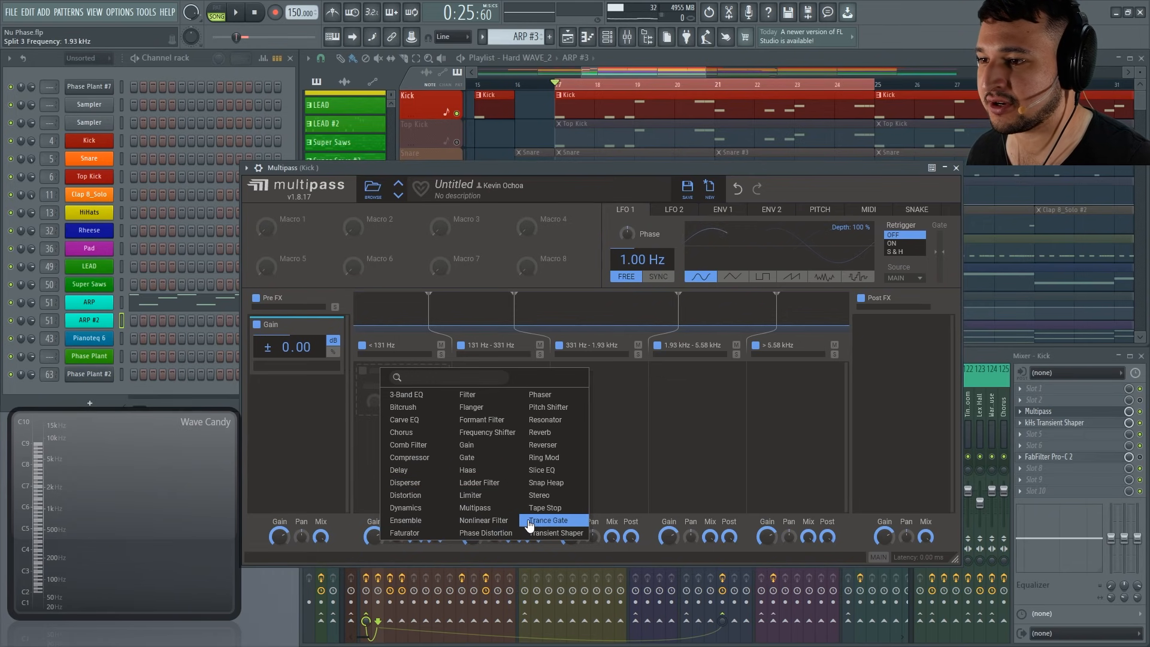
pyautogui.click(549, 533)
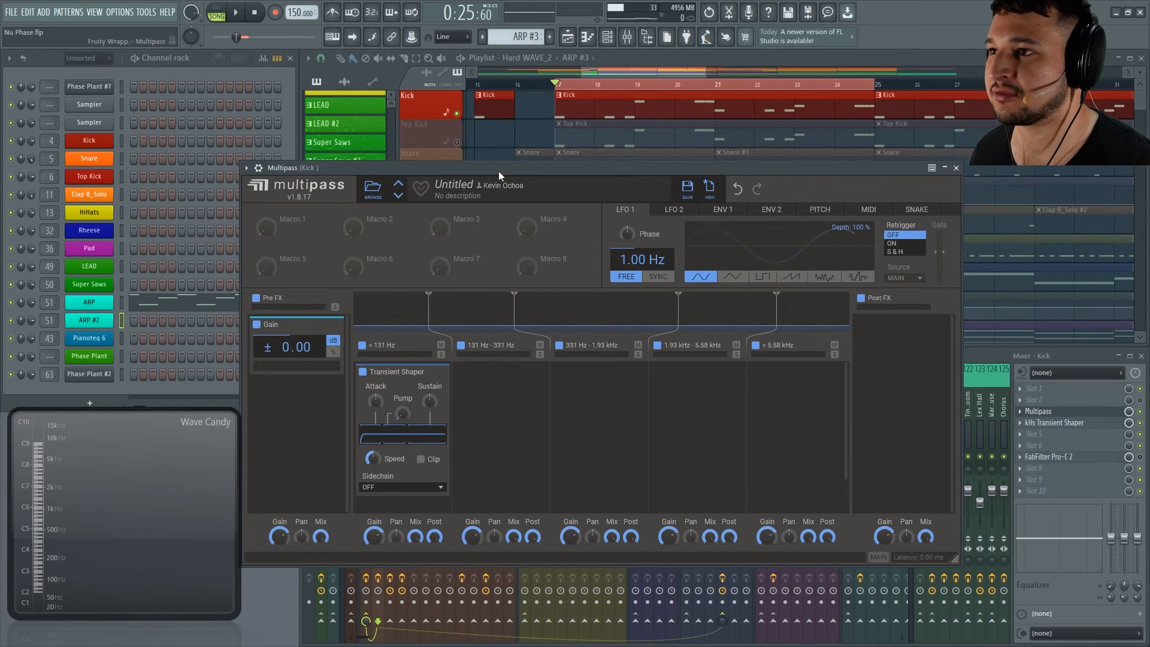
# Slightly reduce the low band Transient Shaper's sustain and lower its speed, auditioning the kick loop.
pyautogui.press('space')
pyautogui.moveTo(429, 401); pyautogui.dragTo(430, 419)
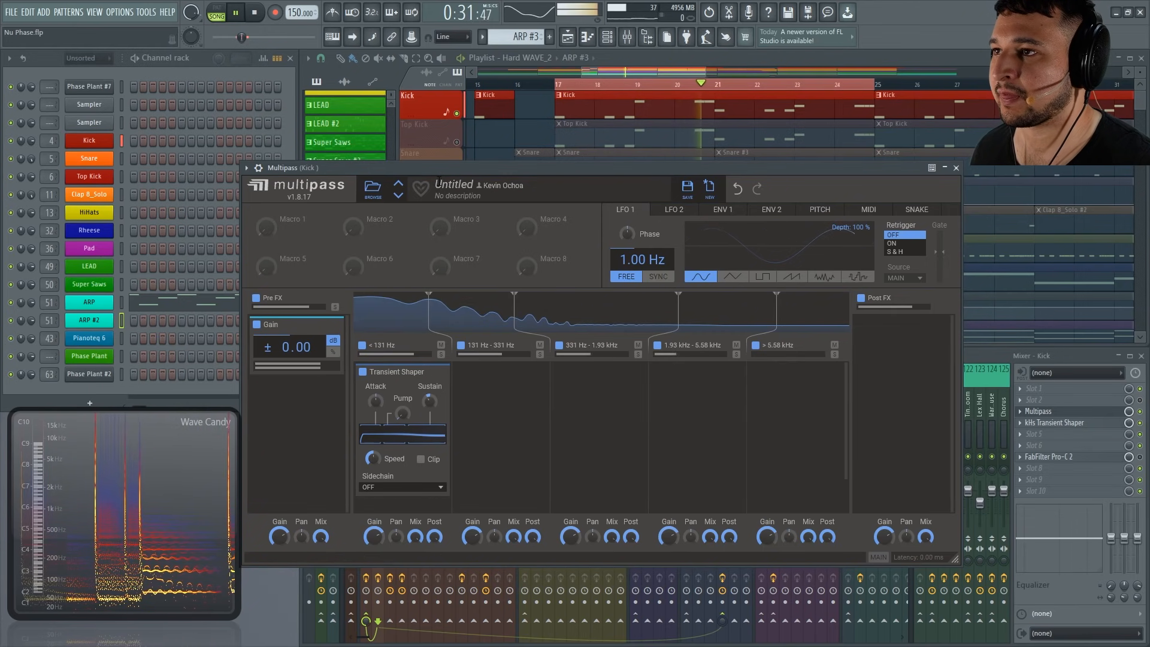
pyautogui.press('space')
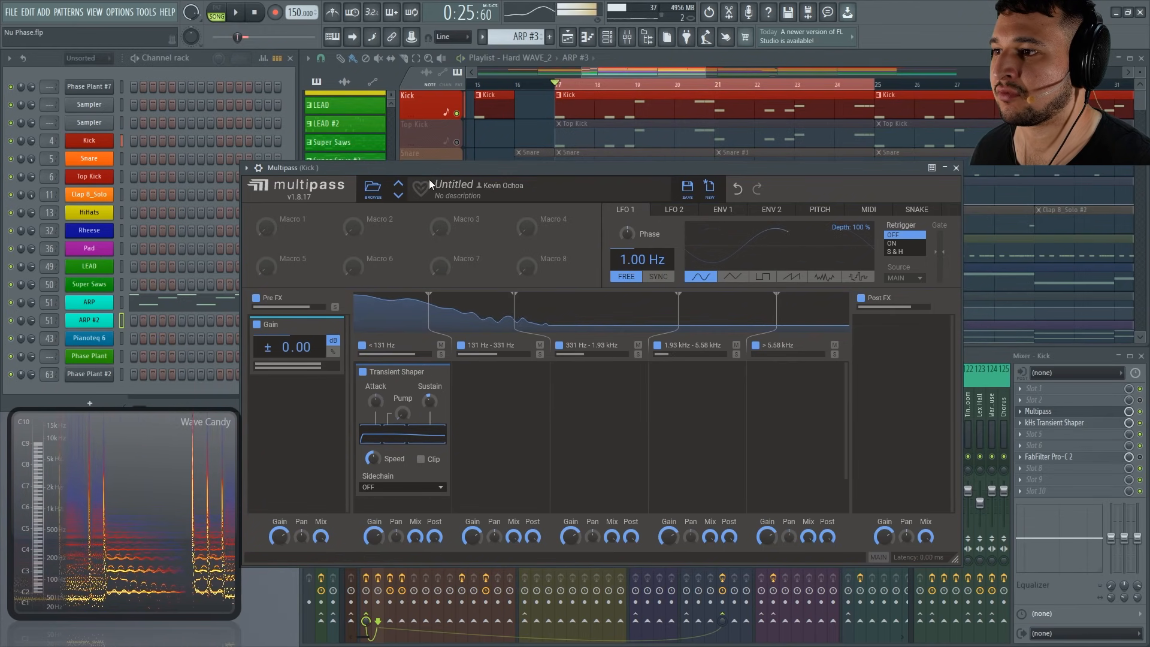
pyautogui.click(370, 460)
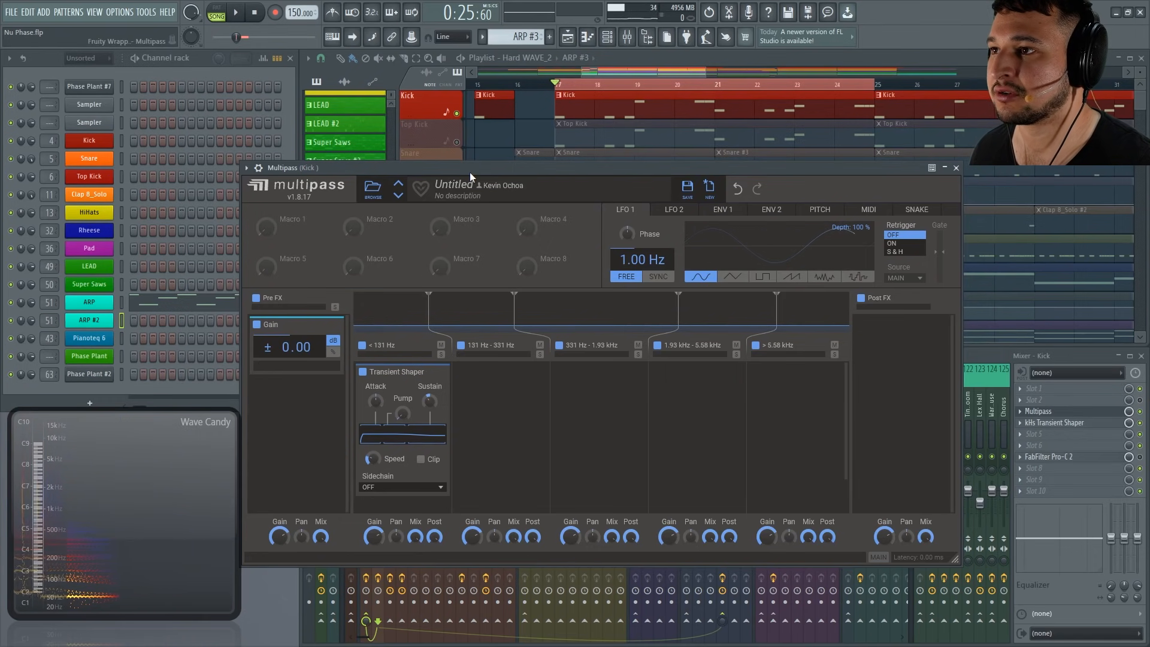
pyautogui.press('space')
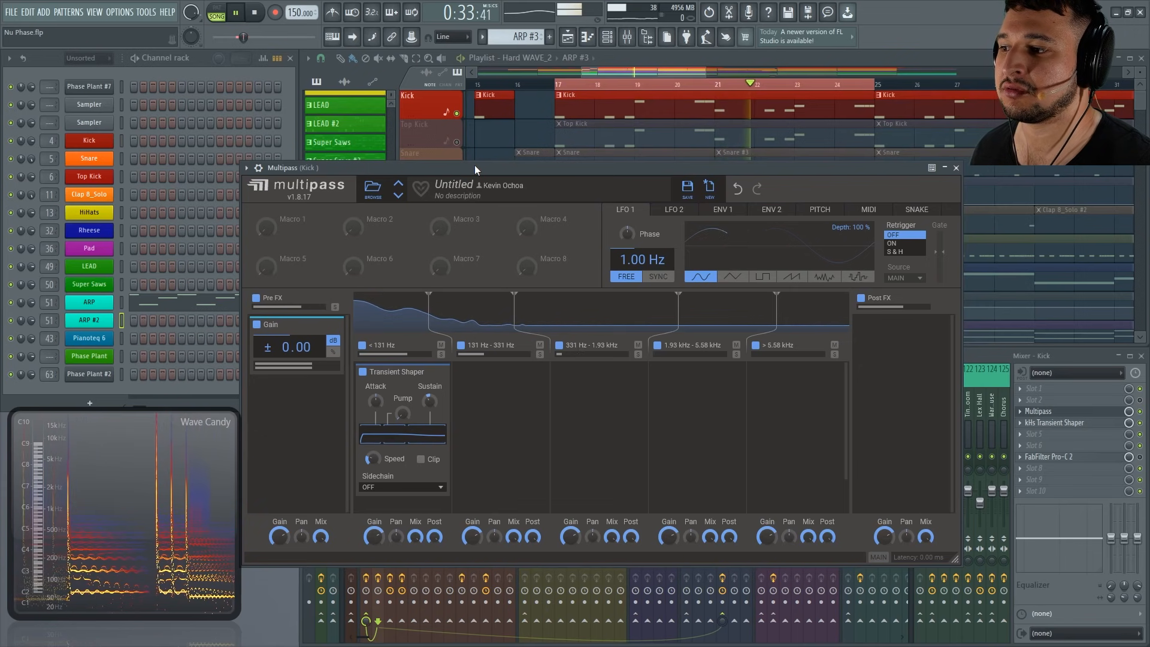
pyautogui.press('space')
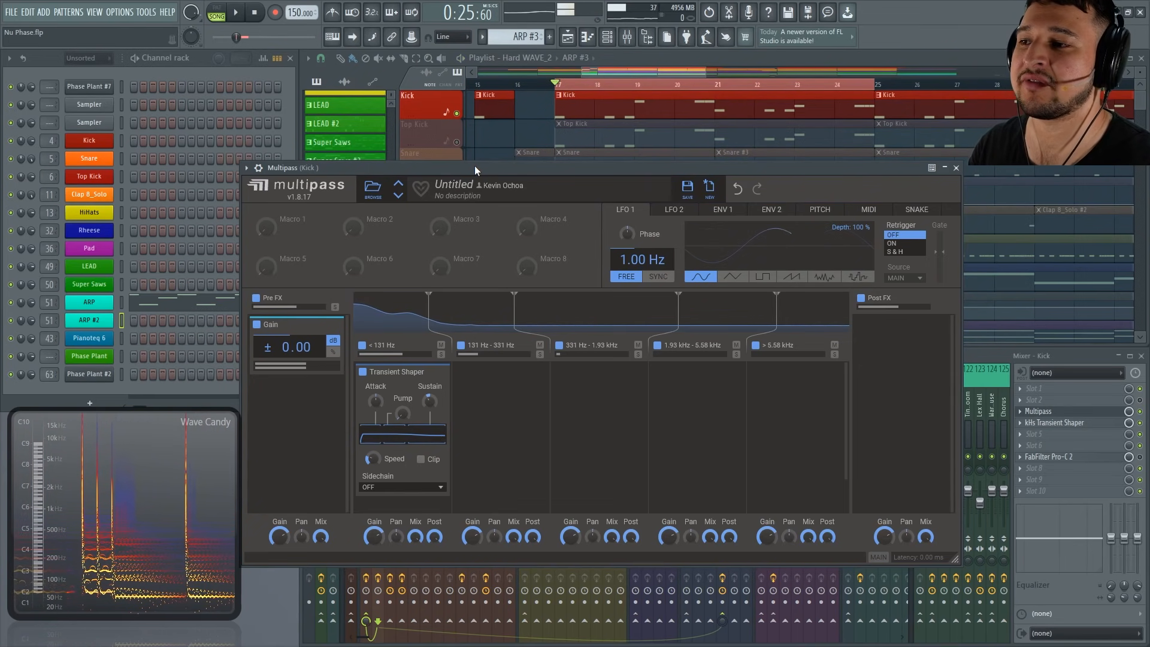
# Add a Transient Shaper to the 331 Hz–1.93 kHz band and raise its attack.
pyautogui.click(595, 389)
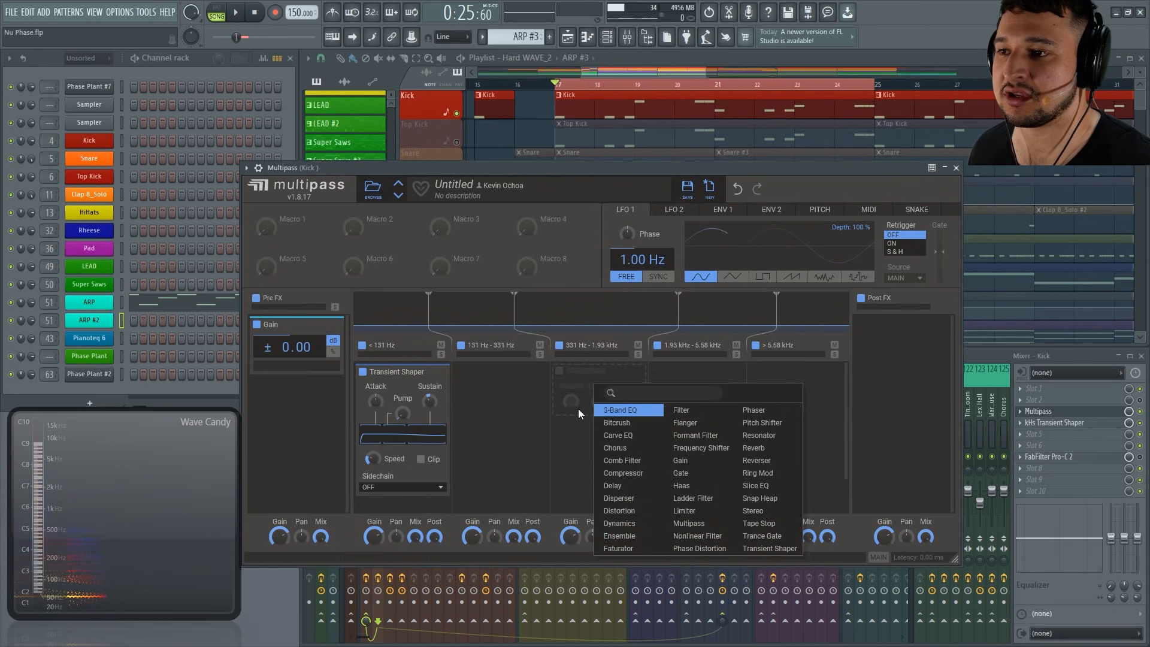
pyautogui.click(564, 403)
pyautogui.click(565, 400)
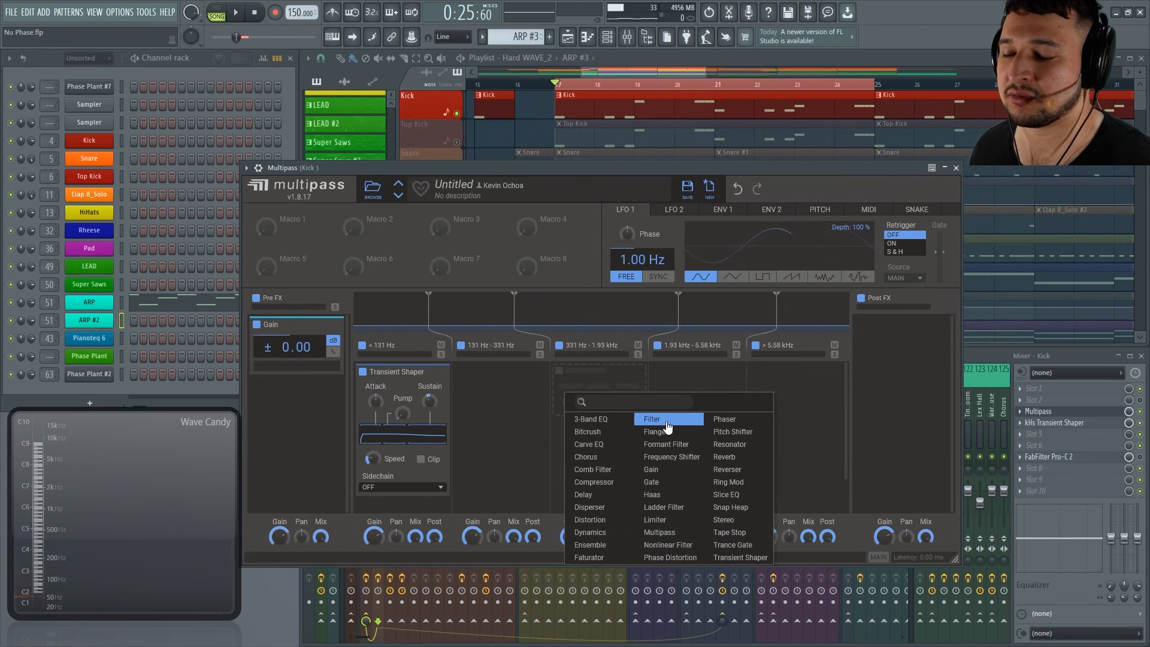
pyautogui.click(740, 558)
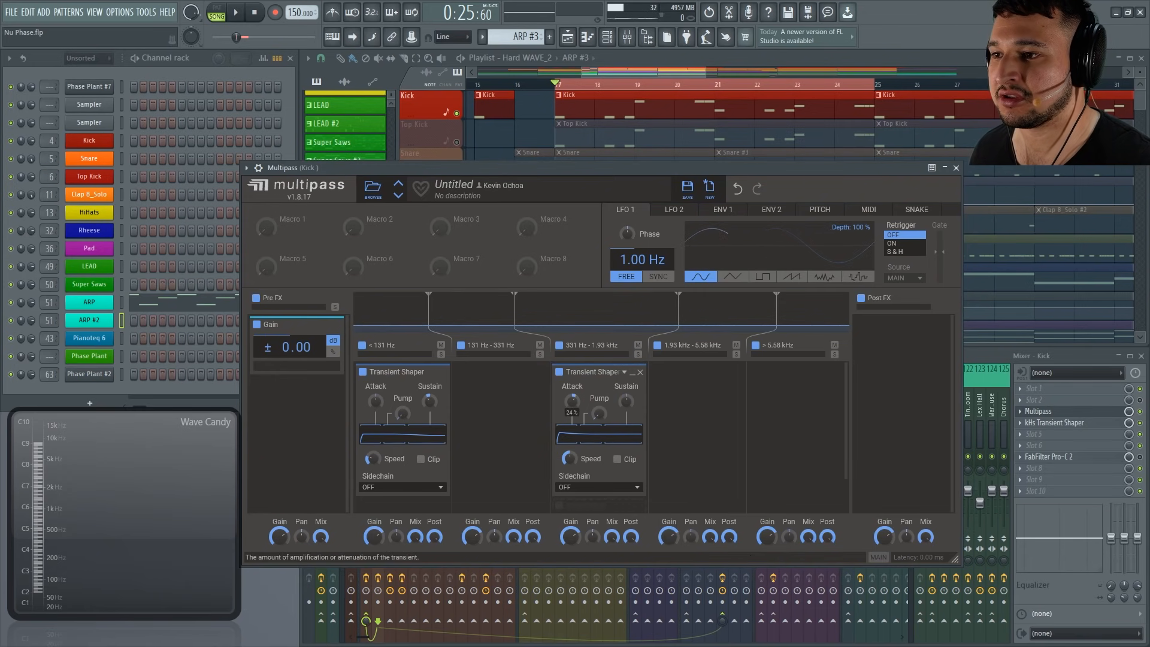
# Compare the kick with the 331 Hz–1.93 kHz Transient Shaper bypassed and active during playback, and enable its Clip option.
pyautogui.press('space')
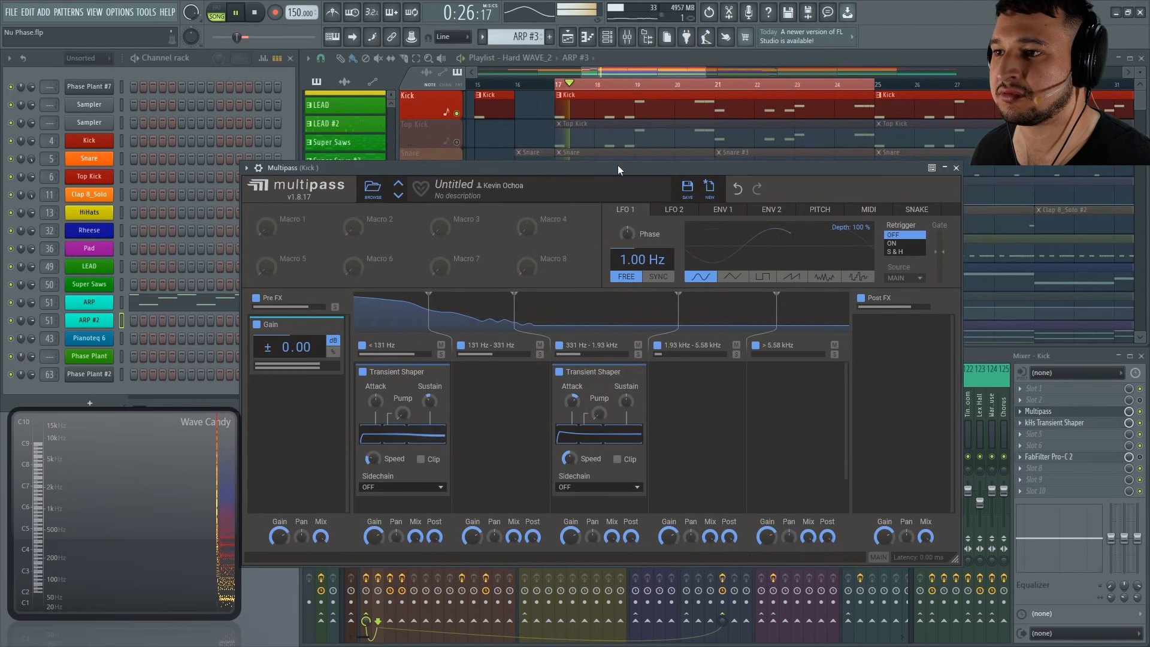
pyautogui.click(558, 373)
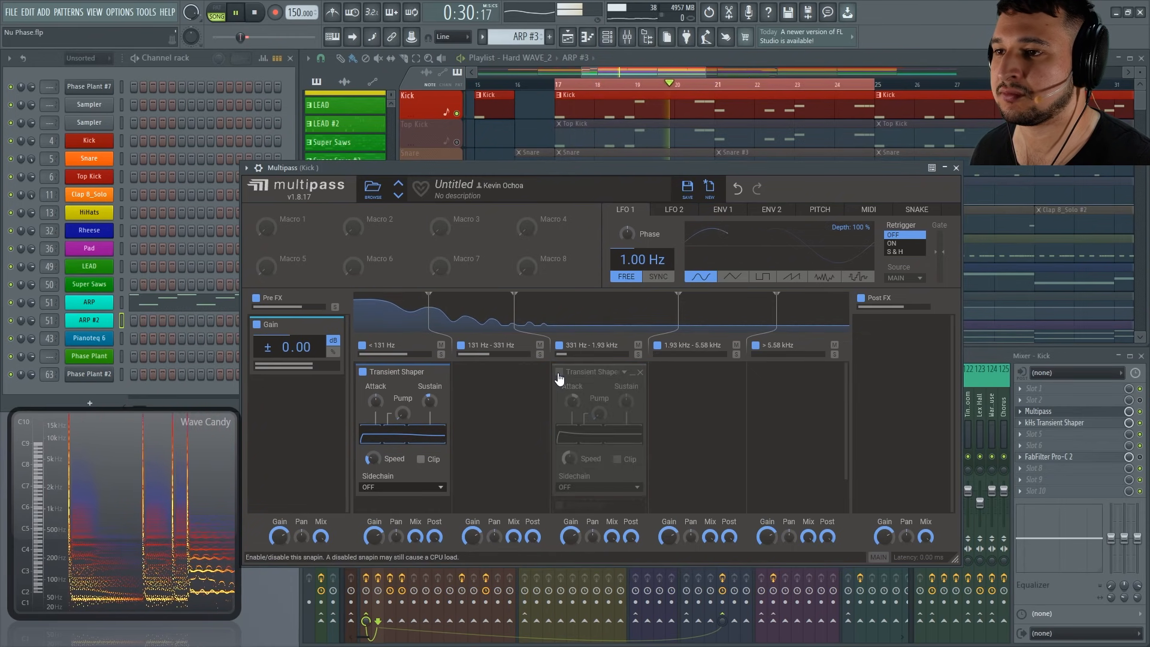
pyautogui.click(559, 373)
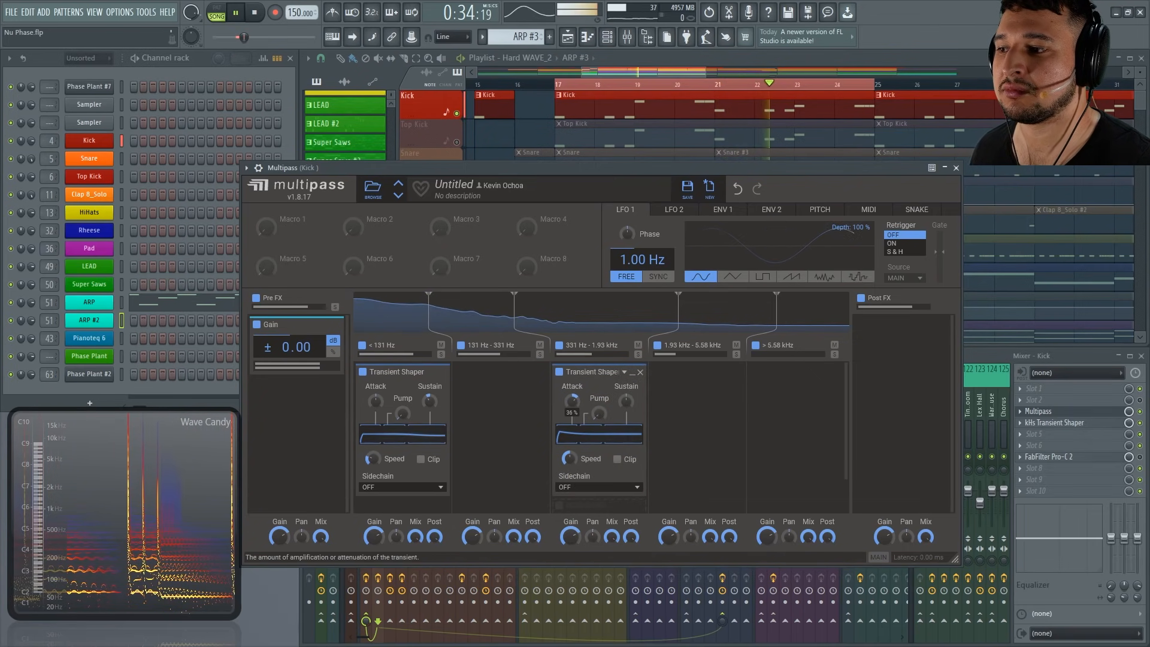
pyautogui.press('space')
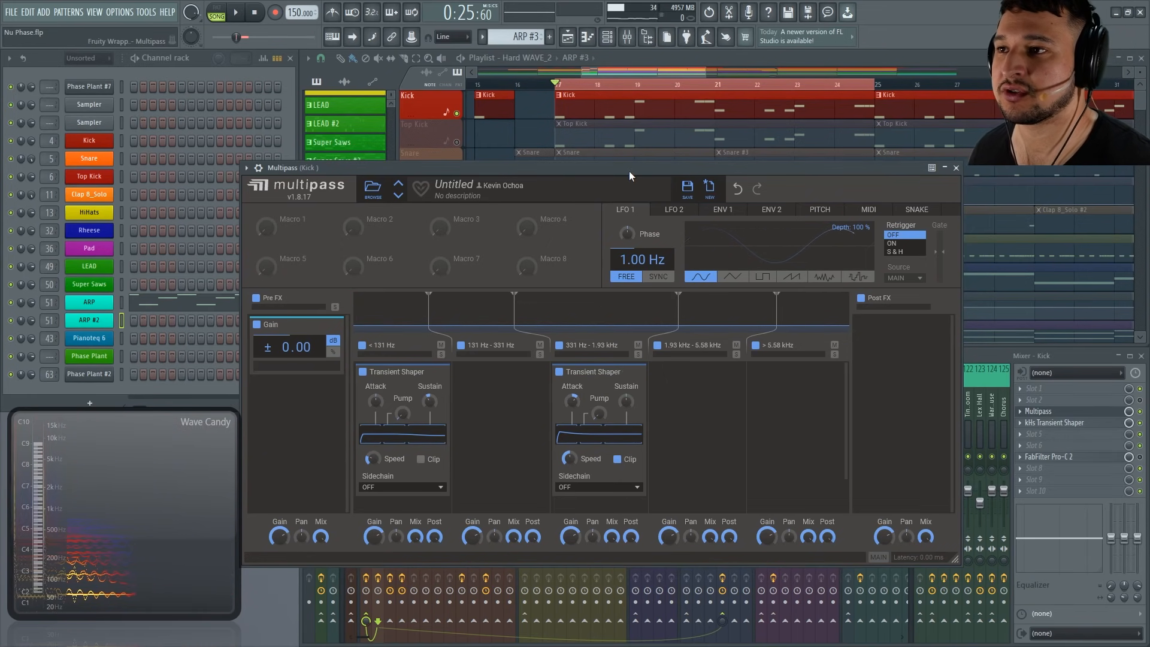
# Audition the 331 Hz–1.93 kHz Transient Shaper at 100% attack, and reduce the attack while the kick loop plays.
pyautogui.press('space')
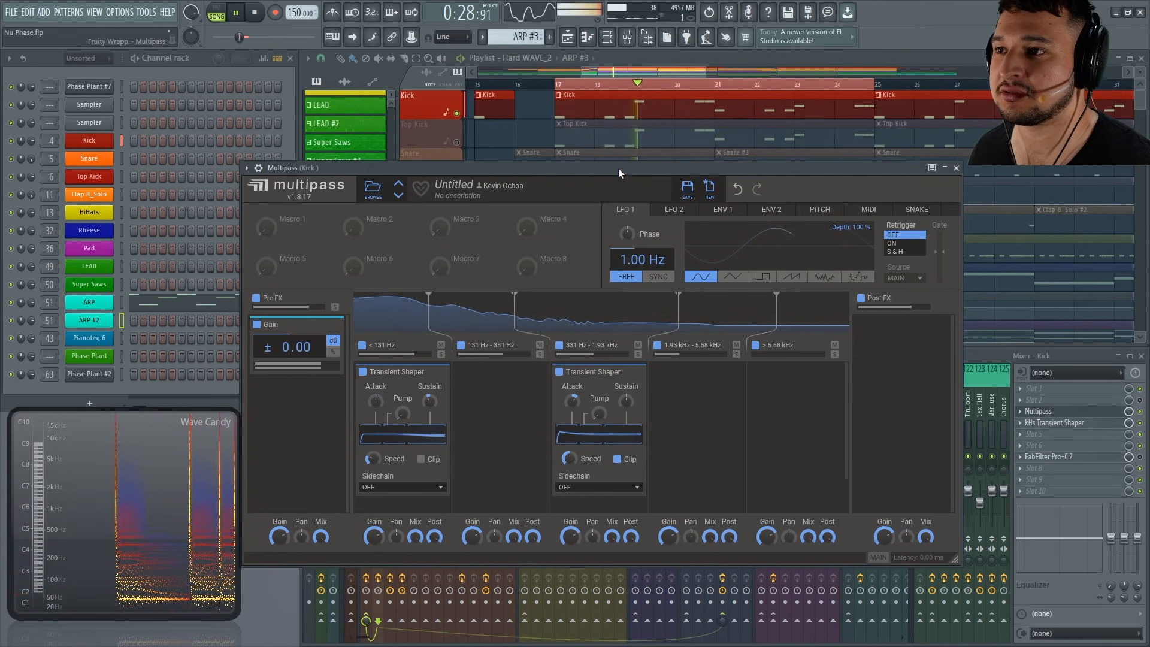
pyautogui.press('space')
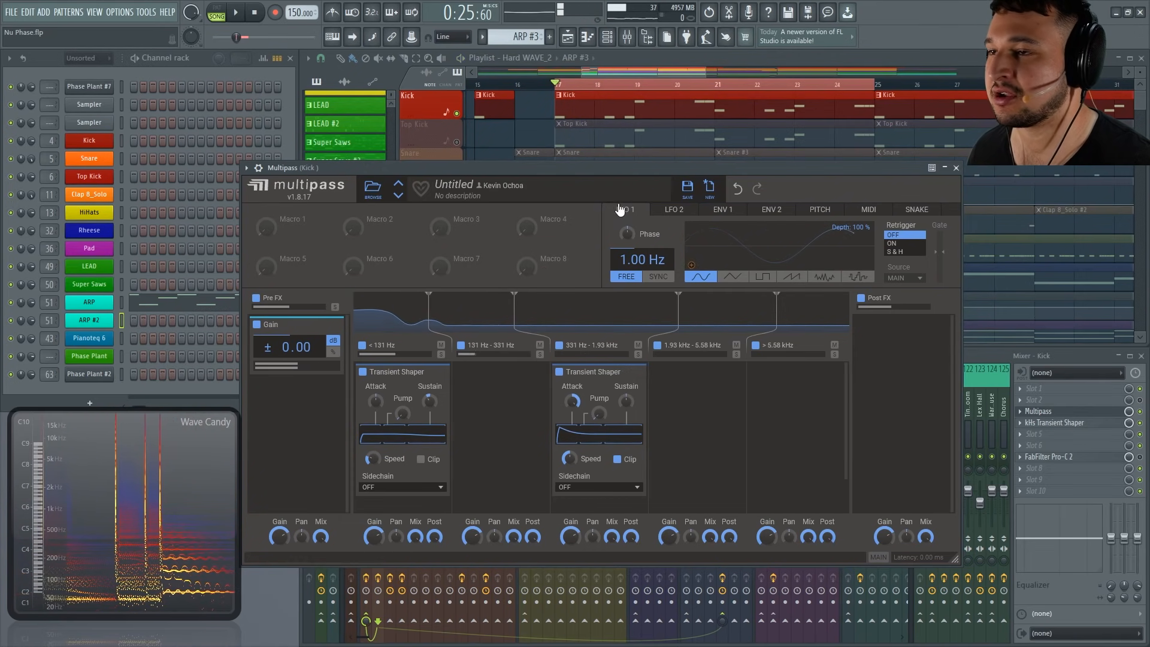
pyautogui.press('space')
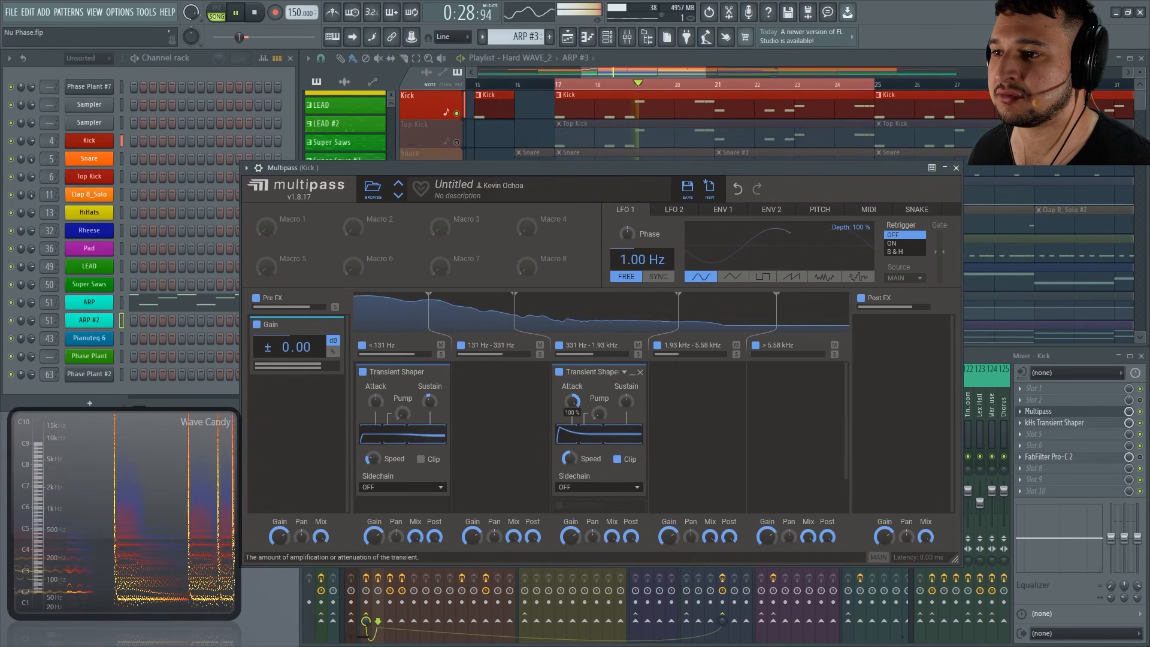
pyautogui.moveTo(572, 402); pyautogui.dragTo(573, 436)
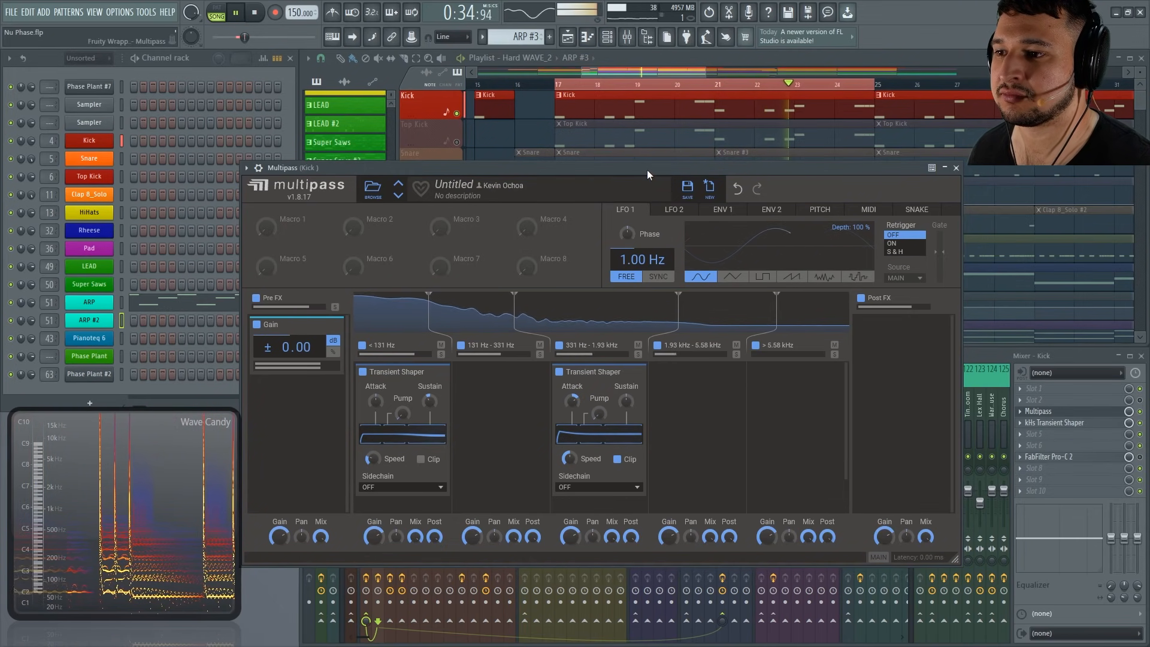
pyautogui.press('space')
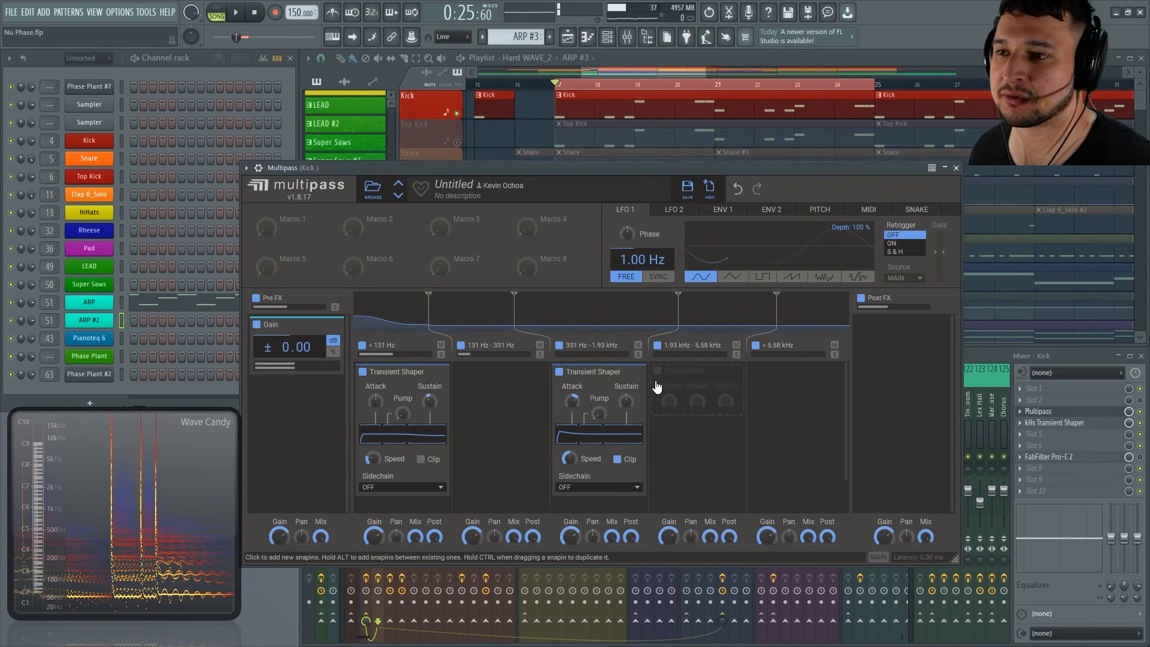
# Add Transient Shapers to the 1.93–5.58 kHz band and the band above 5.58 kHz, raising the attack on the 1.93–5.58 kHz one.
pyautogui.click(694, 380)
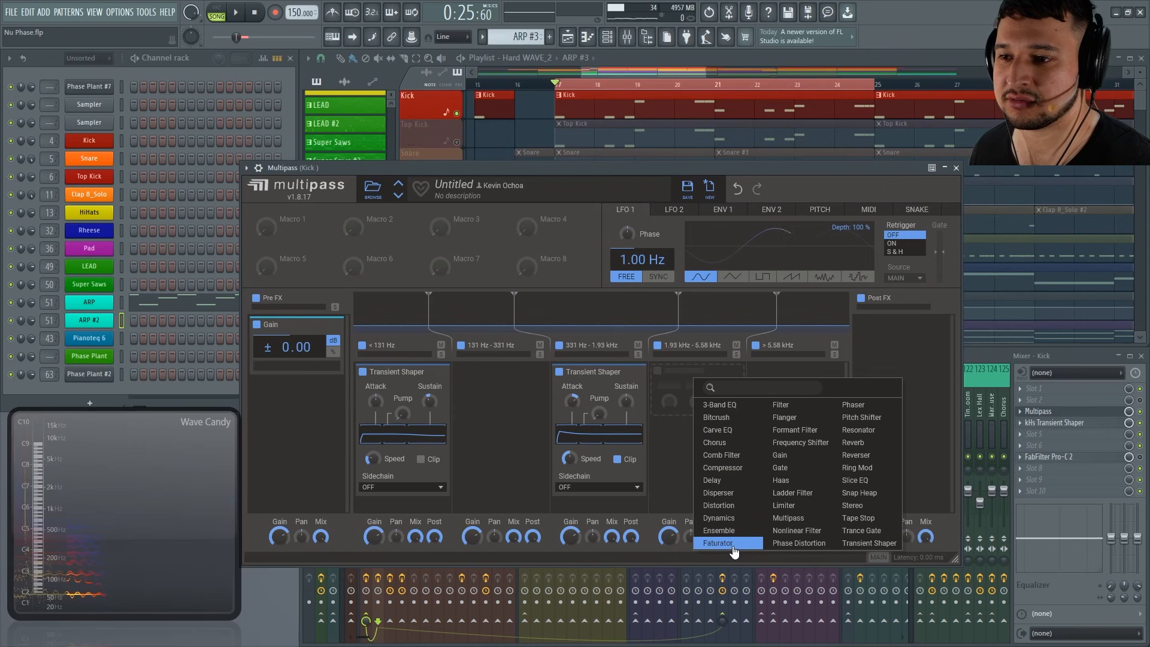
pyautogui.click(870, 543)
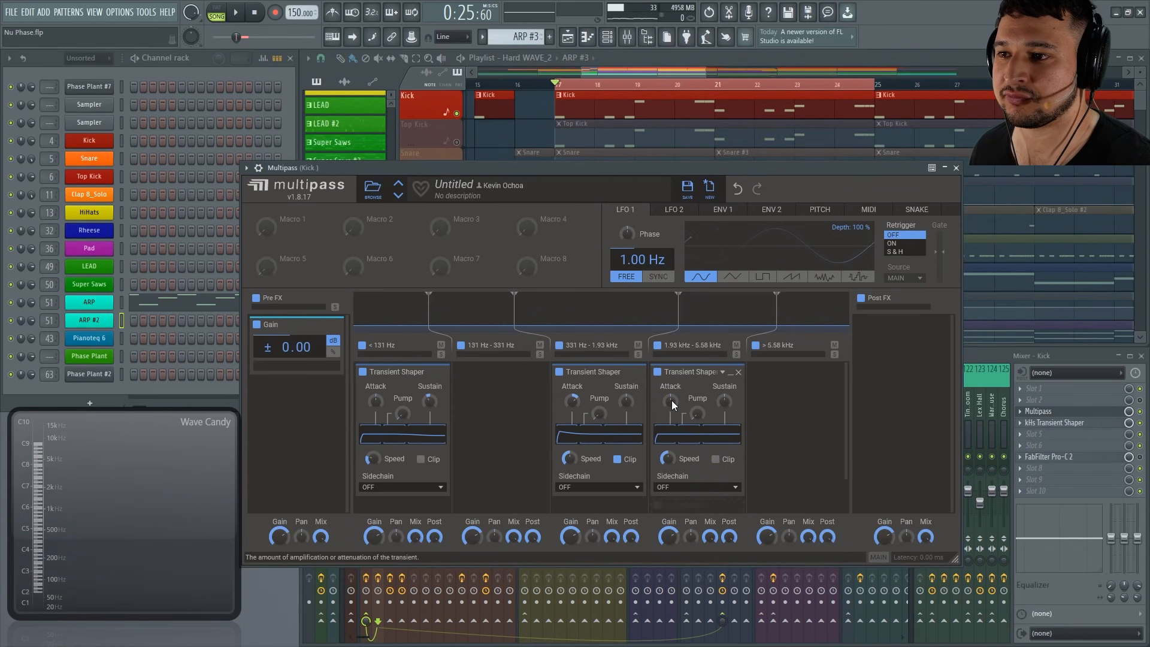
pyautogui.moveTo(671, 401); pyautogui.dragTo(671, 384)
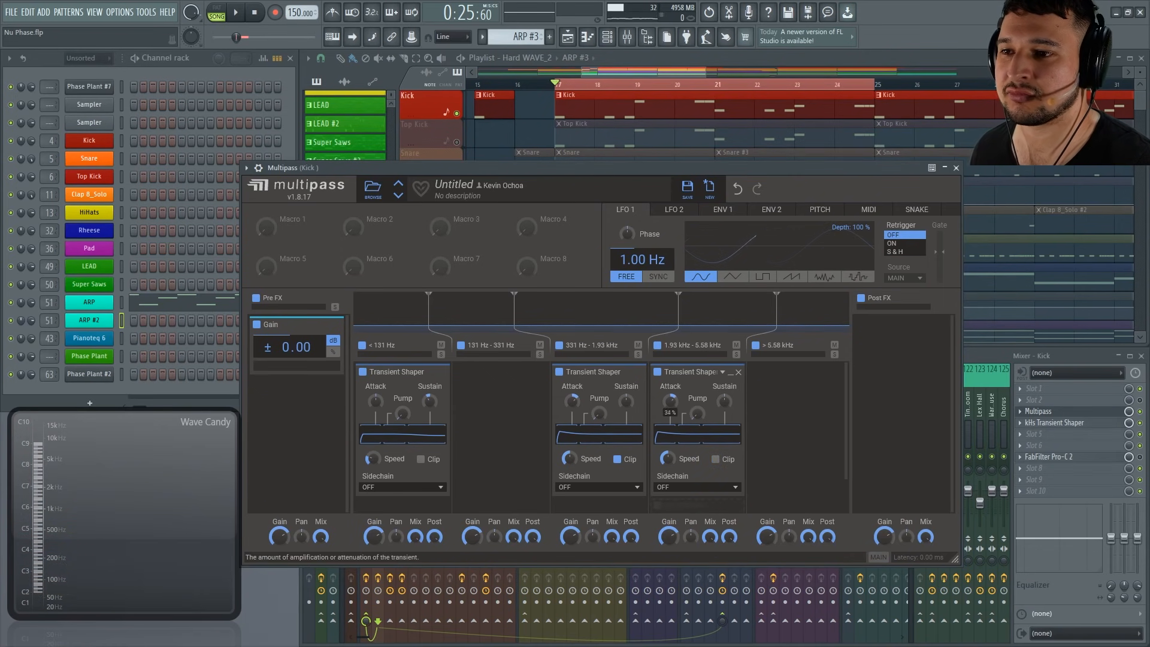
pyautogui.click(795, 387)
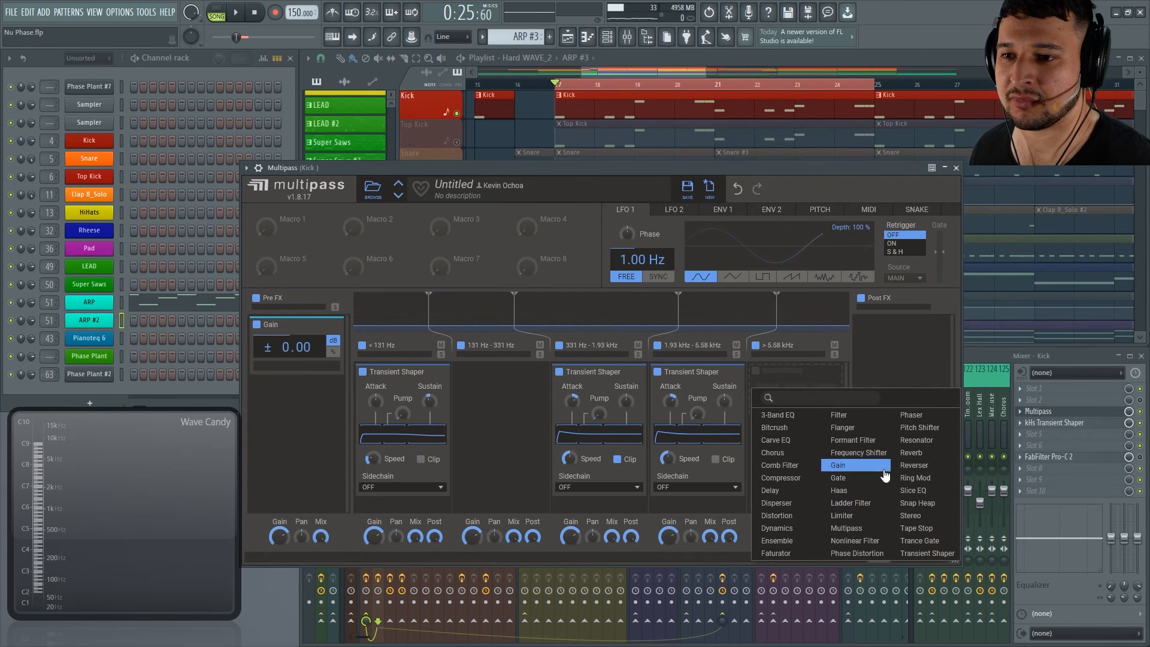
pyautogui.click(927, 553)
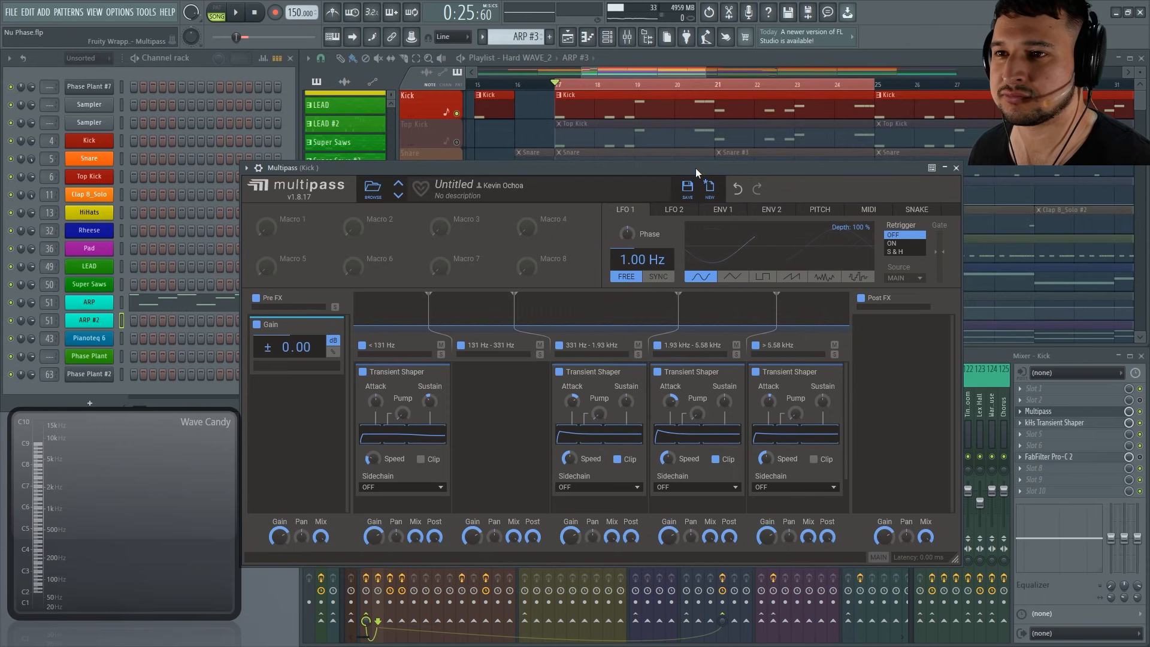
# Compare the kick loop with and without Multipass by toggling its effect slot on the Kick mixer track during playback.
pyautogui.press('space')
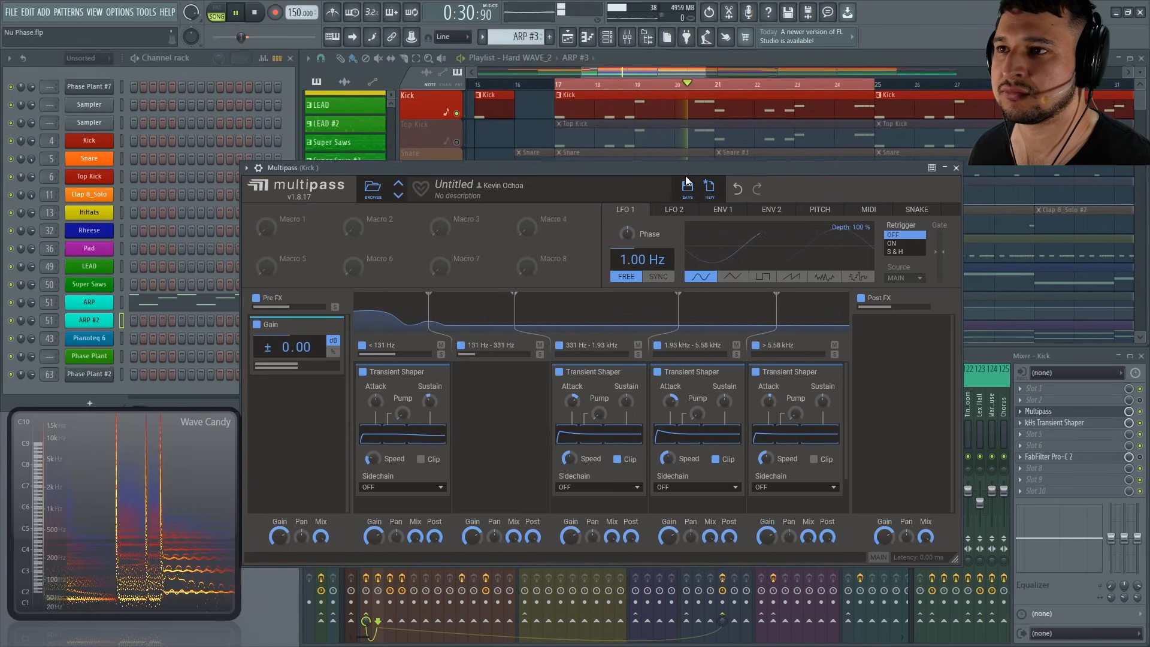
pyautogui.click(1143, 419)
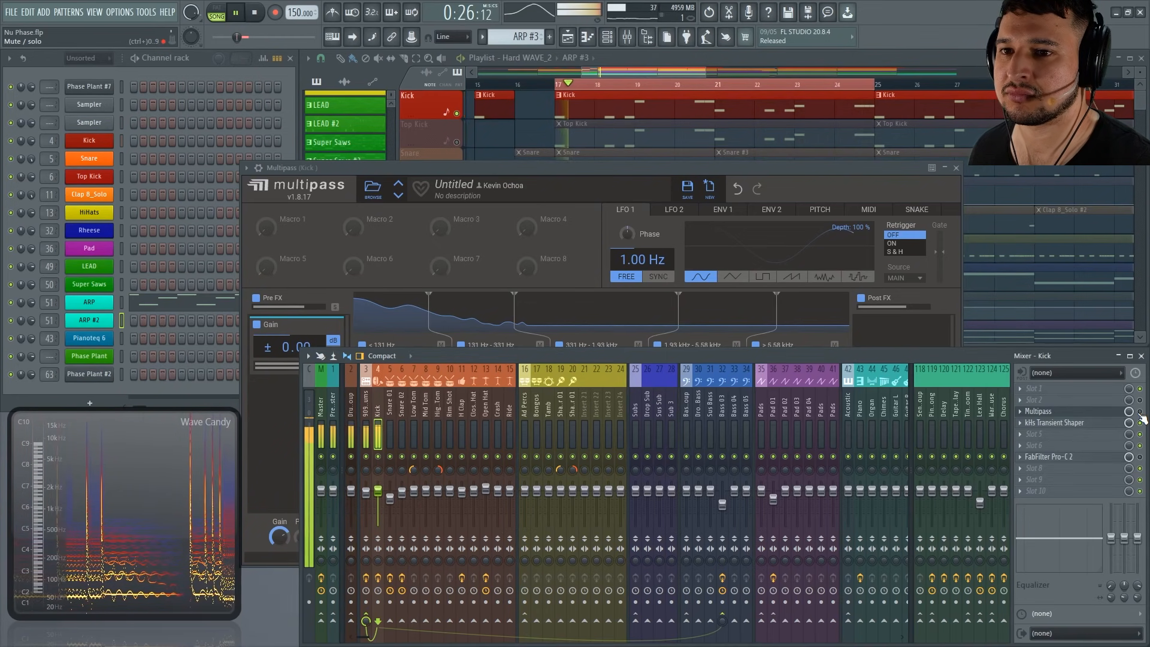
pyautogui.click(717, 165)
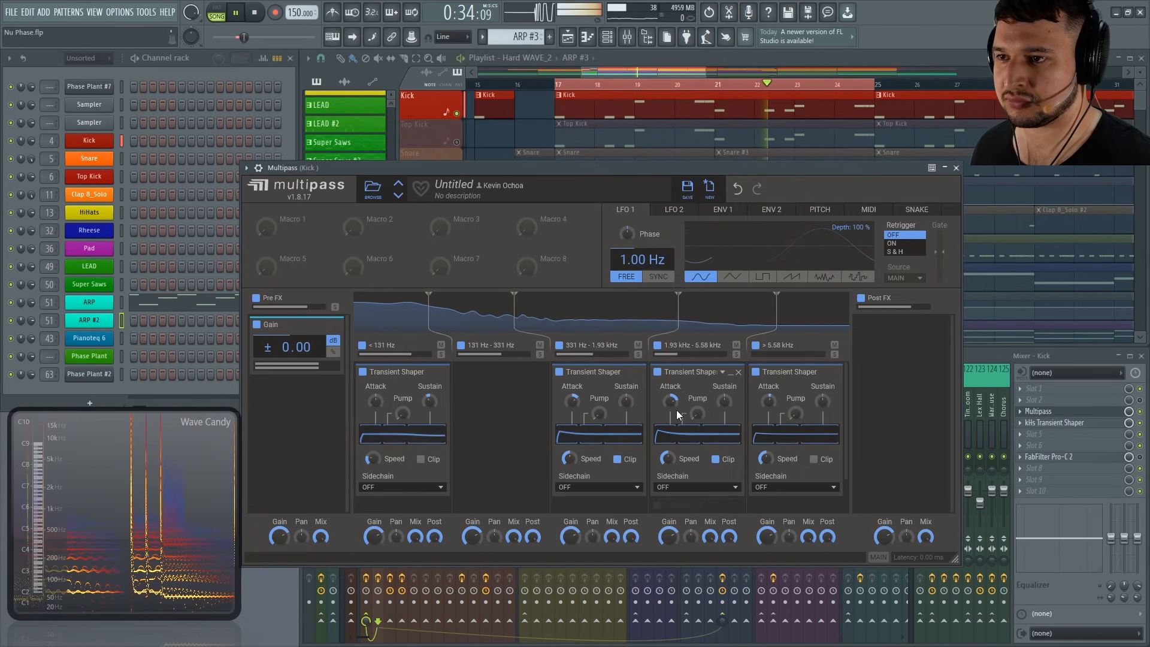
# Add a Gain effect to the Post FX section of the kick's Multipass.
pyautogui.click(907, 341)
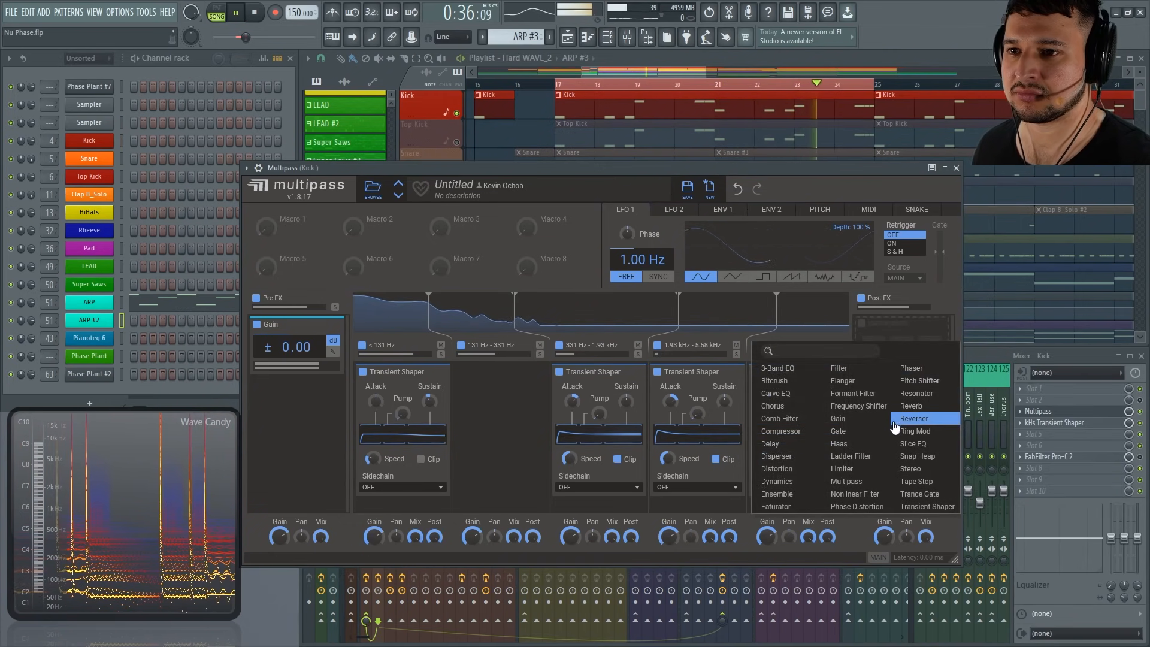
pyautogui.click(843, 418)
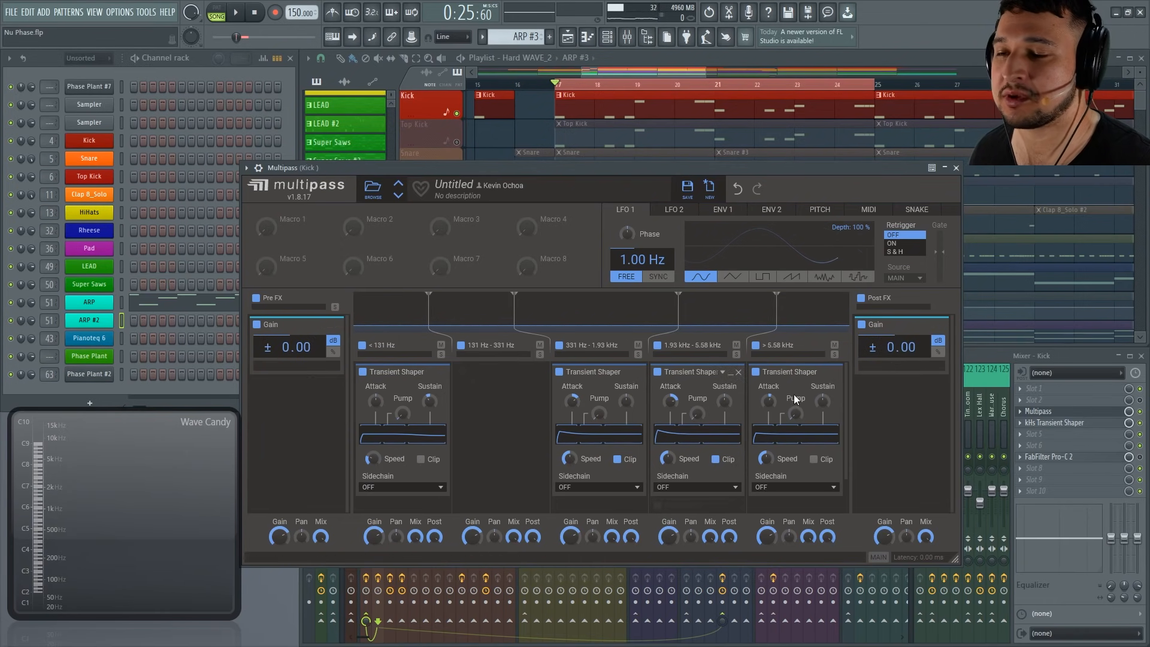
# Try a Distortion set to Saturate below the Gain in Post FX, auditioning the kick loop.
pyautogui.click(907, 390)
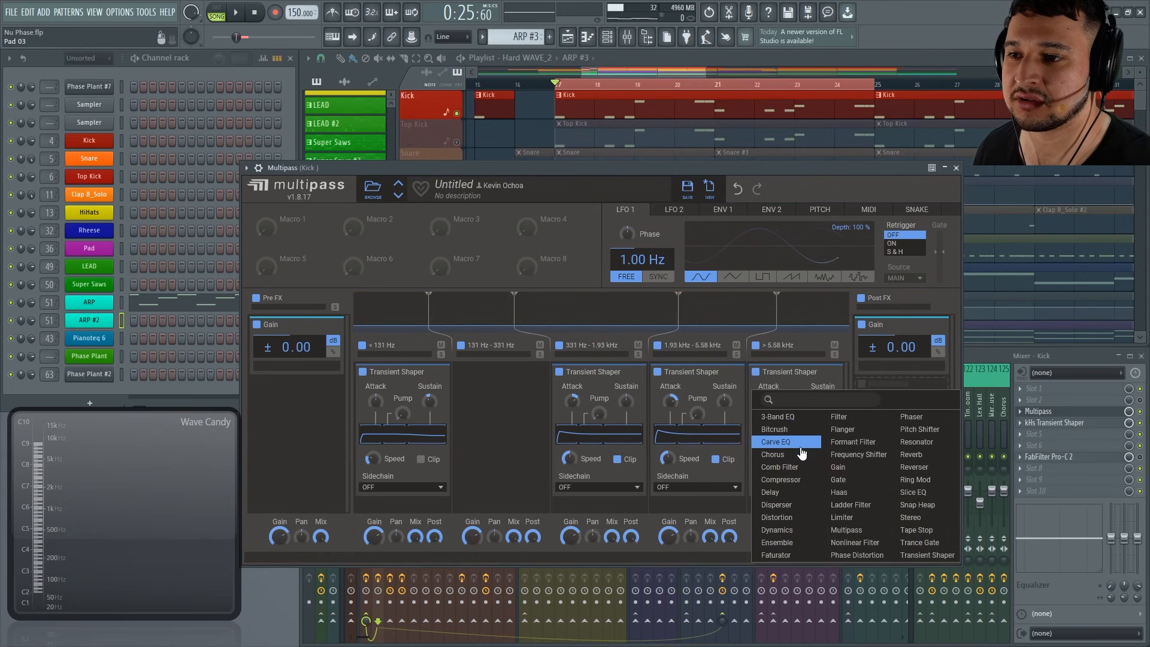
pyautogui.click(795, 521)
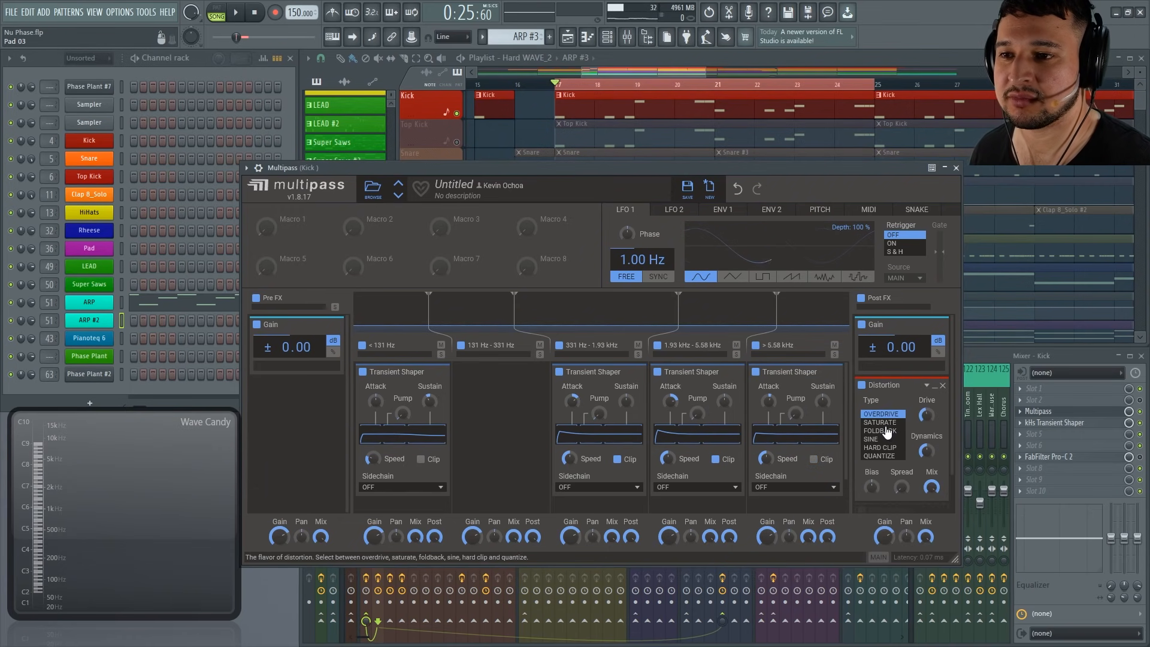
pyautogui.press('space')
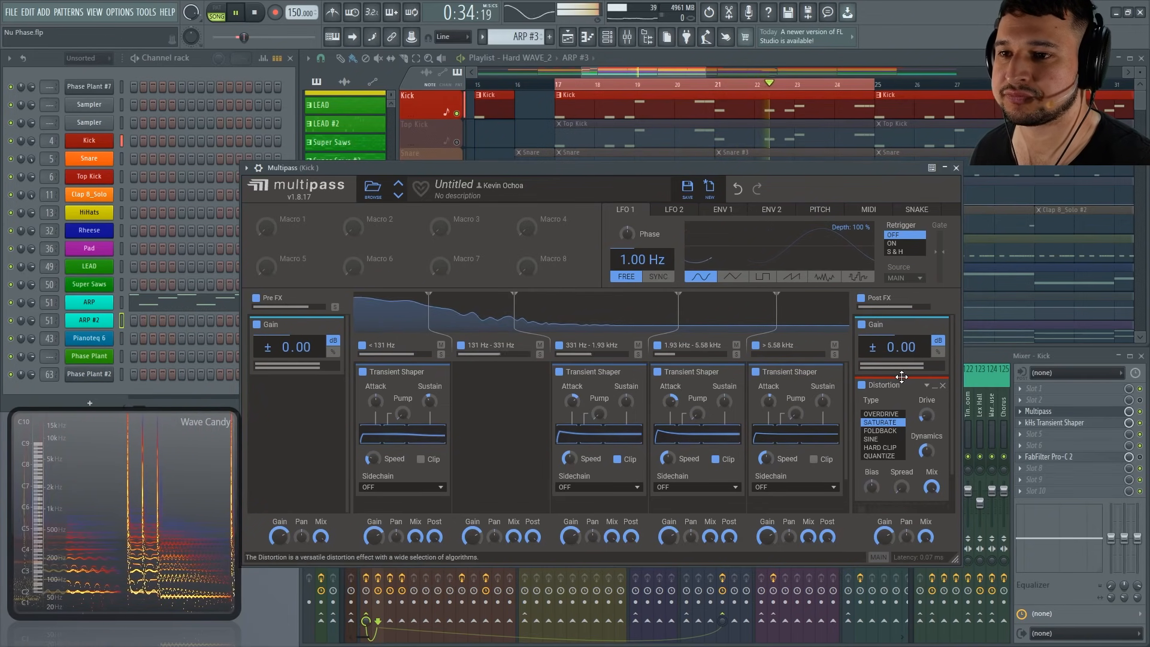
pyautogui.moveTo(901, 386)
pyautogui.mouseDown()
pyautogui.moveTo(816, 405)
pyautogui.moveTo(901, 387)
pyautogui.mouseUp()
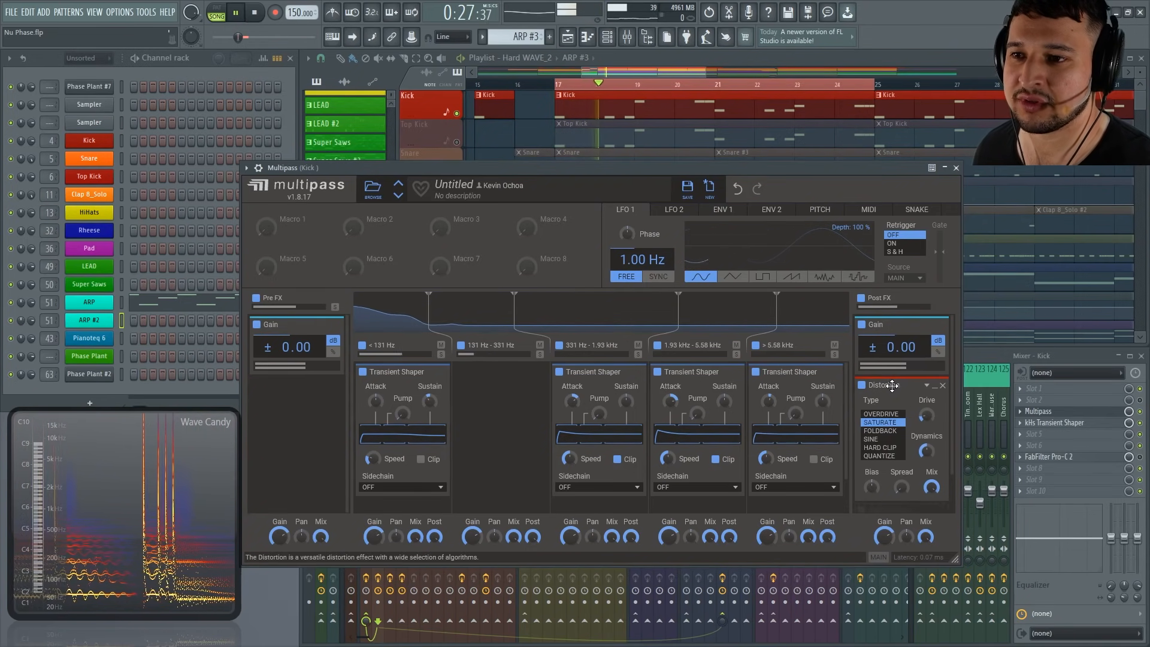
pyautogui.press('space')
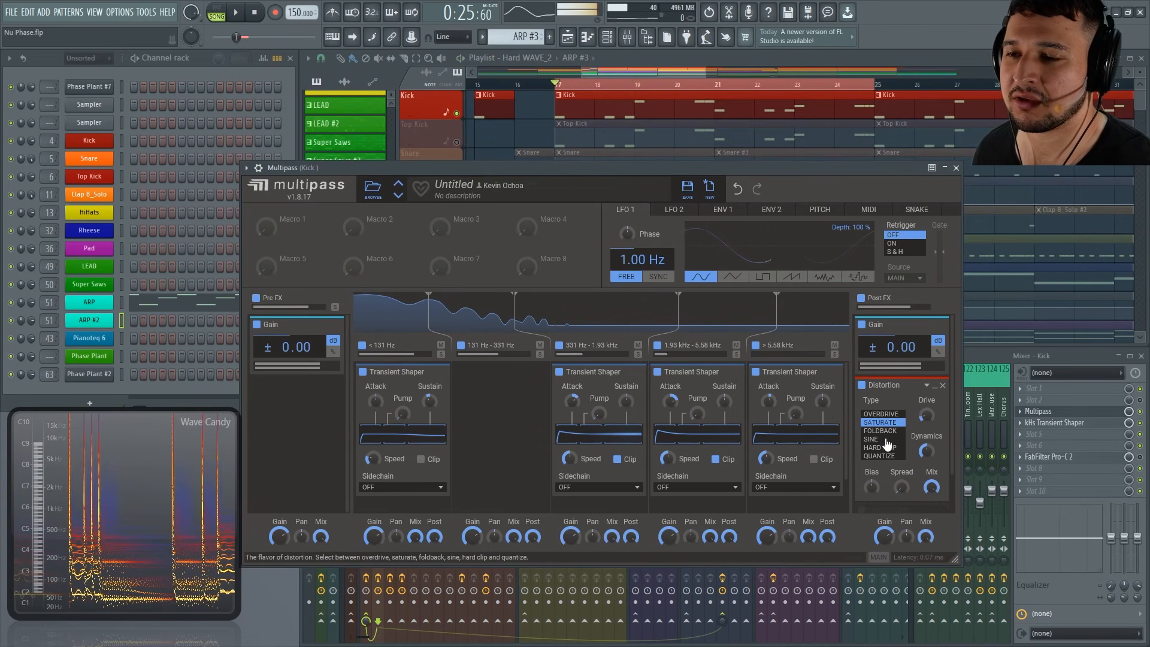
# Move the Distortion from Post FX to the 131–331 Hz band and raise its drive during playback.
pyautogui.moveTo(890, 390); pyautogui.dragTo(494, 368)
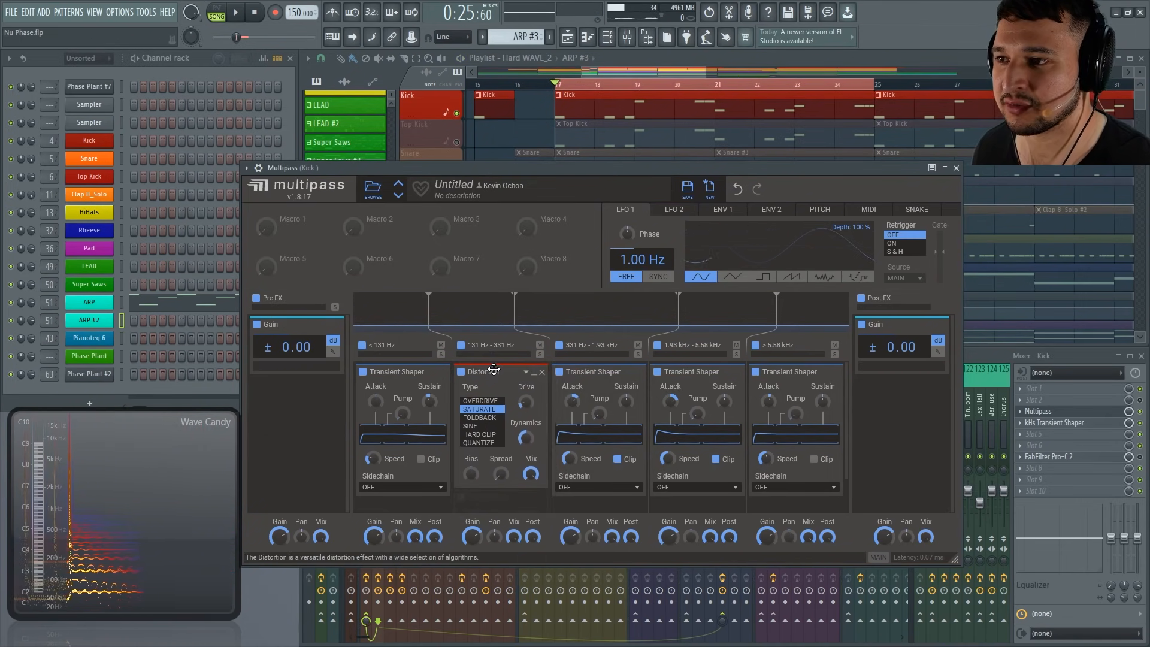
pyautogui.press('space')
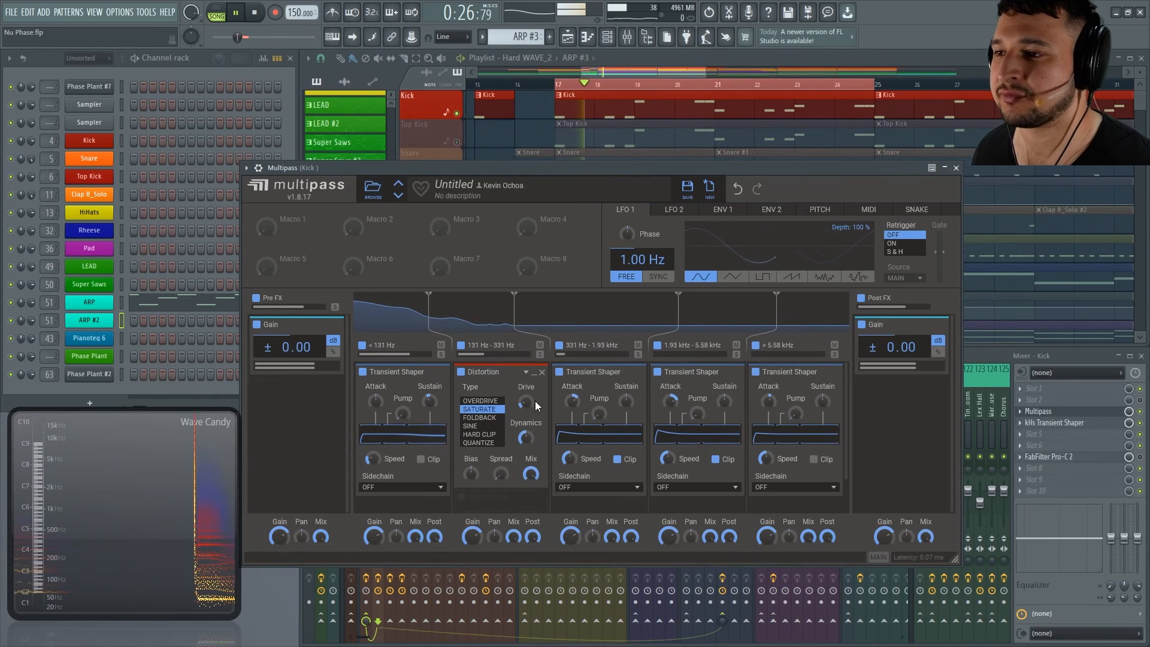
pyautogui.moveTo(526, 397)
pyautogui.mouseDown()
pyautogui.moveTo(527, 387)
pyautogui.moveTo(526, 398)
pyautogui.mouseUp()
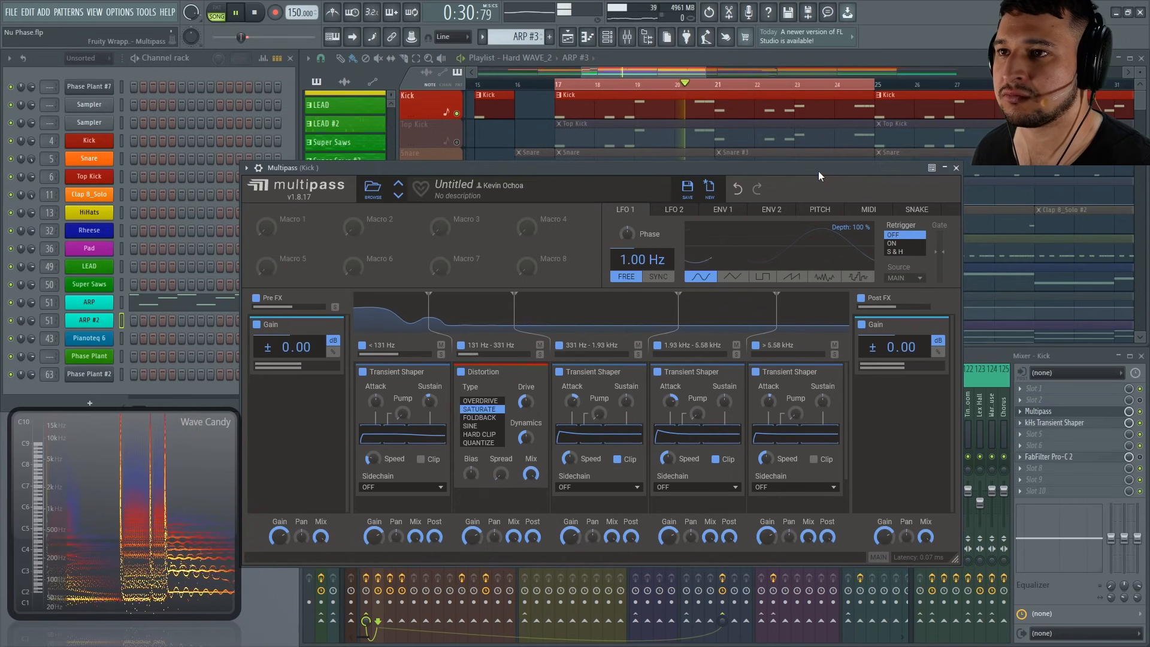
pyautogui.moveTo(810, 168); pyautogui.dragTo(804, 160)
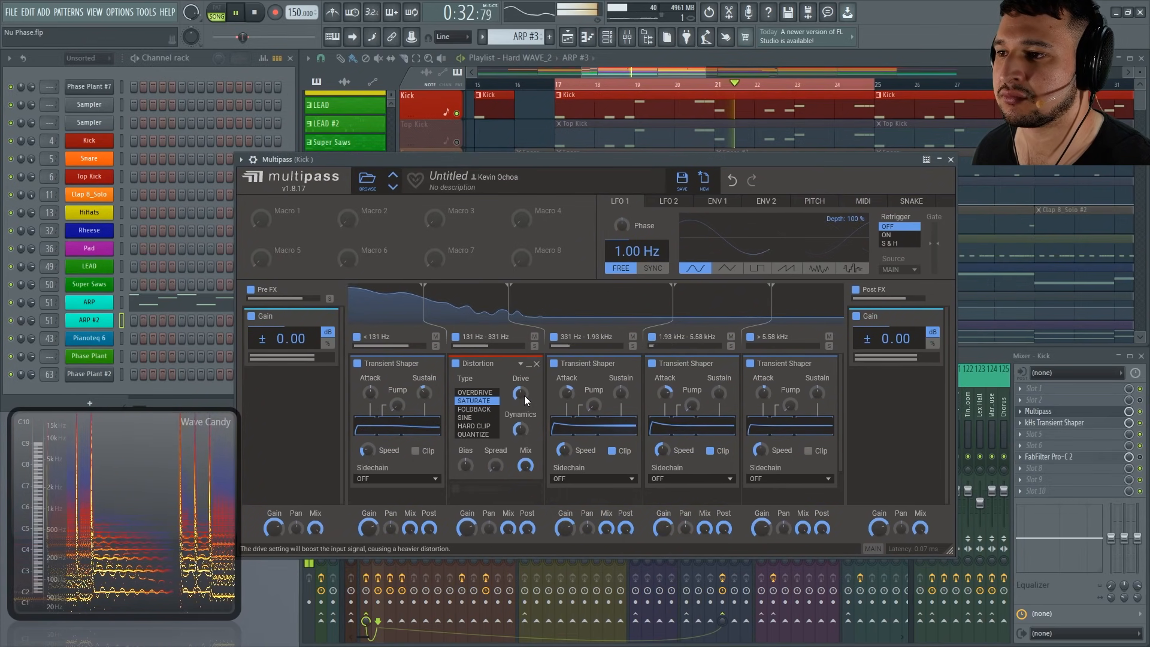
# Try the Sine distortion type with adjusted dynamics, drive and bias on the 131–331 Hz band, and remove the Distortion.
pyautogui.moveTo(521, 430); pyautogui.dragTo(522, 448)
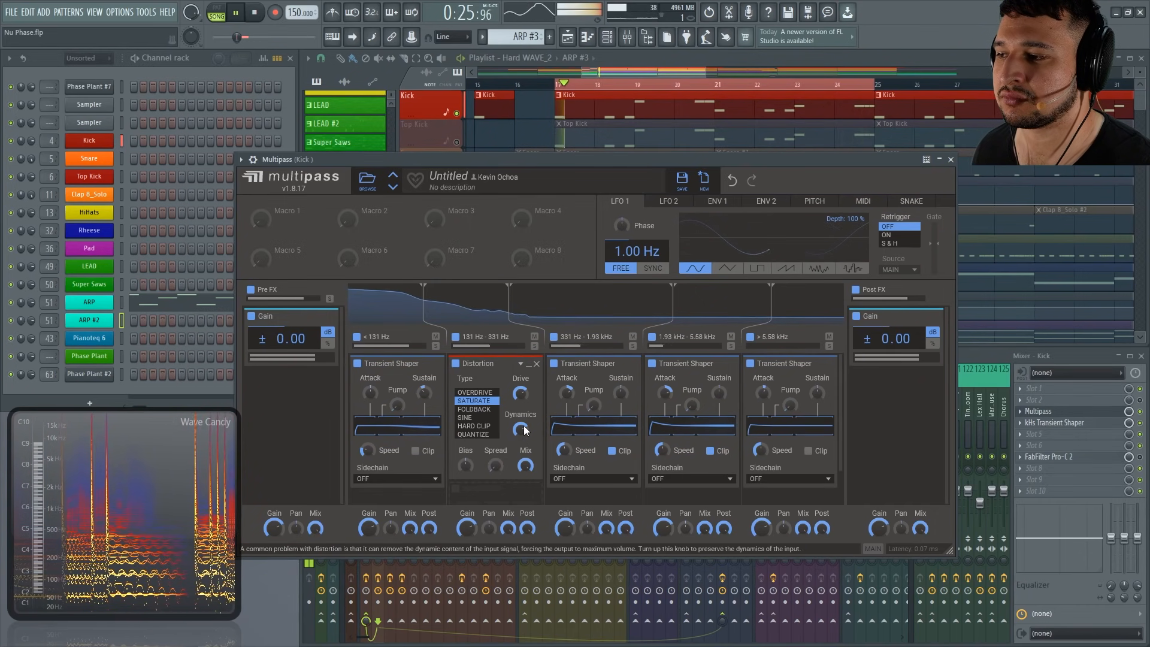
pyautogui.moveTo(519, 395); pyautogui.dragTo(519, 411)
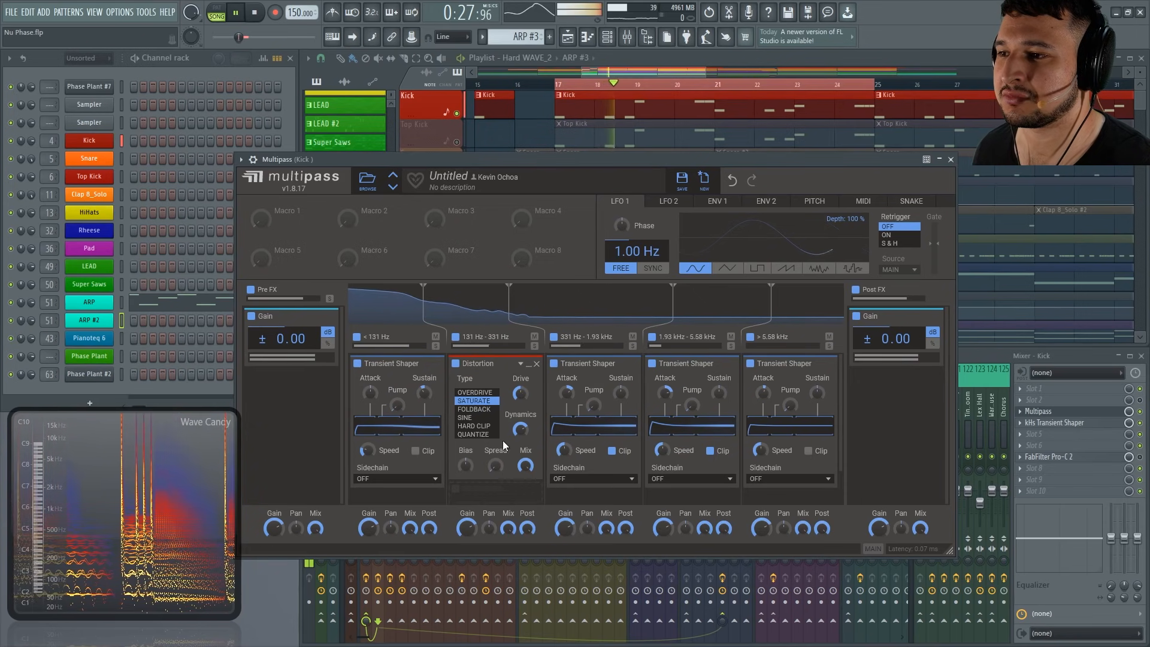
pyautogui.moveTo(496, 465); pyautogui.dragTo(496, 465)
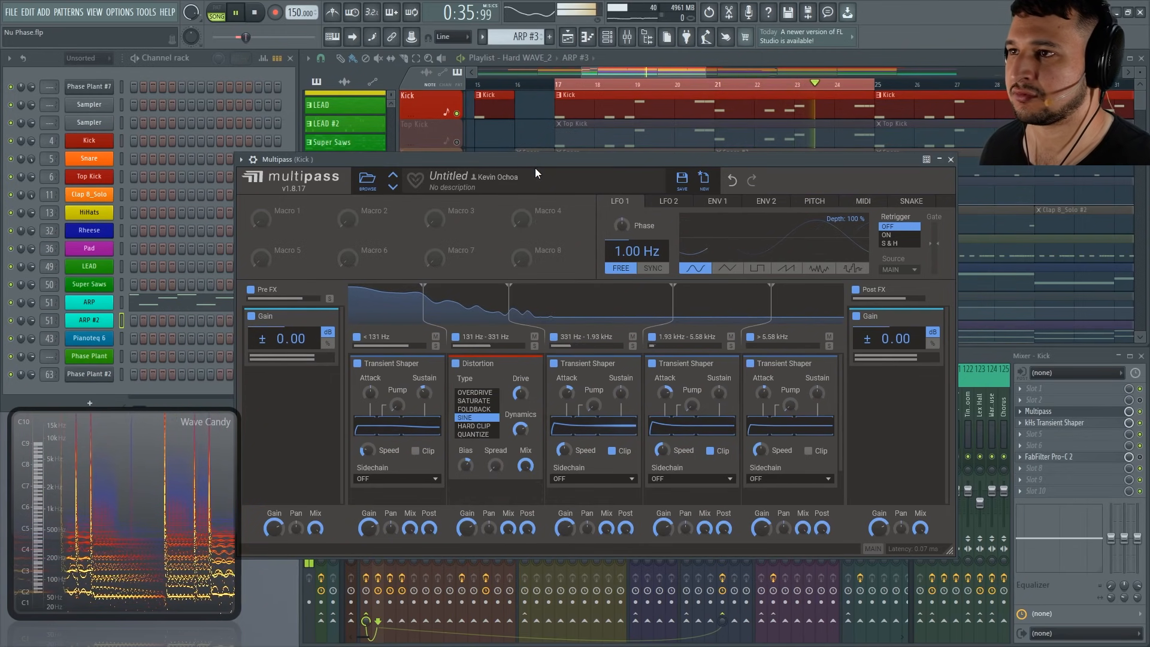
pyautogui.press('space')
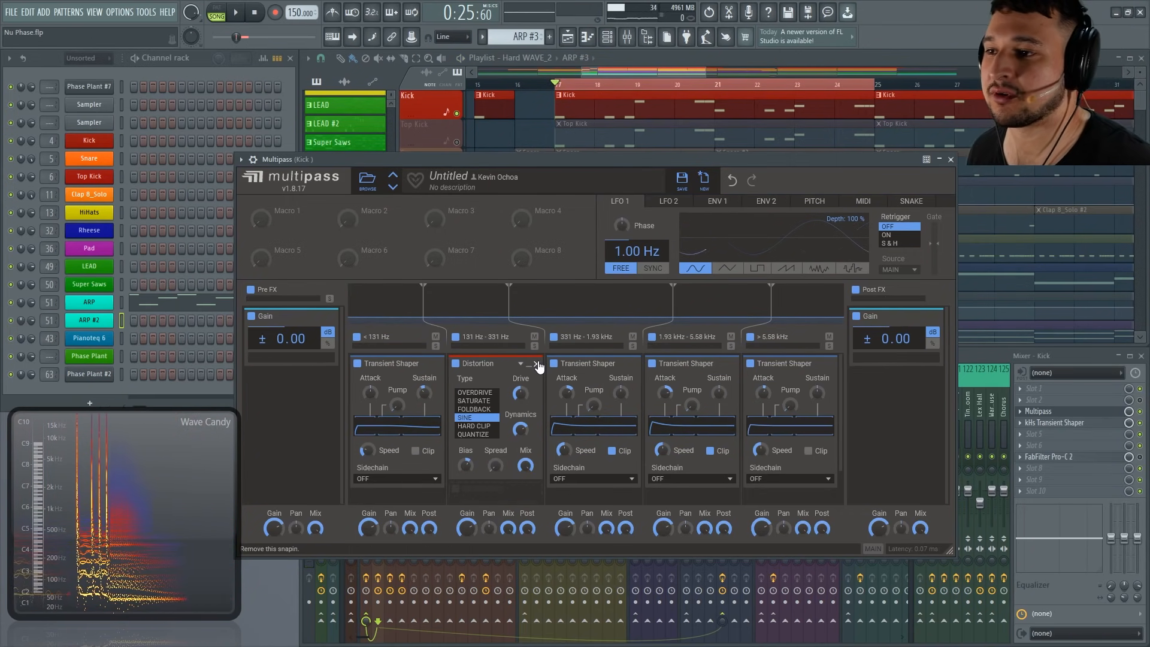
pyautogui.click(537, 364)
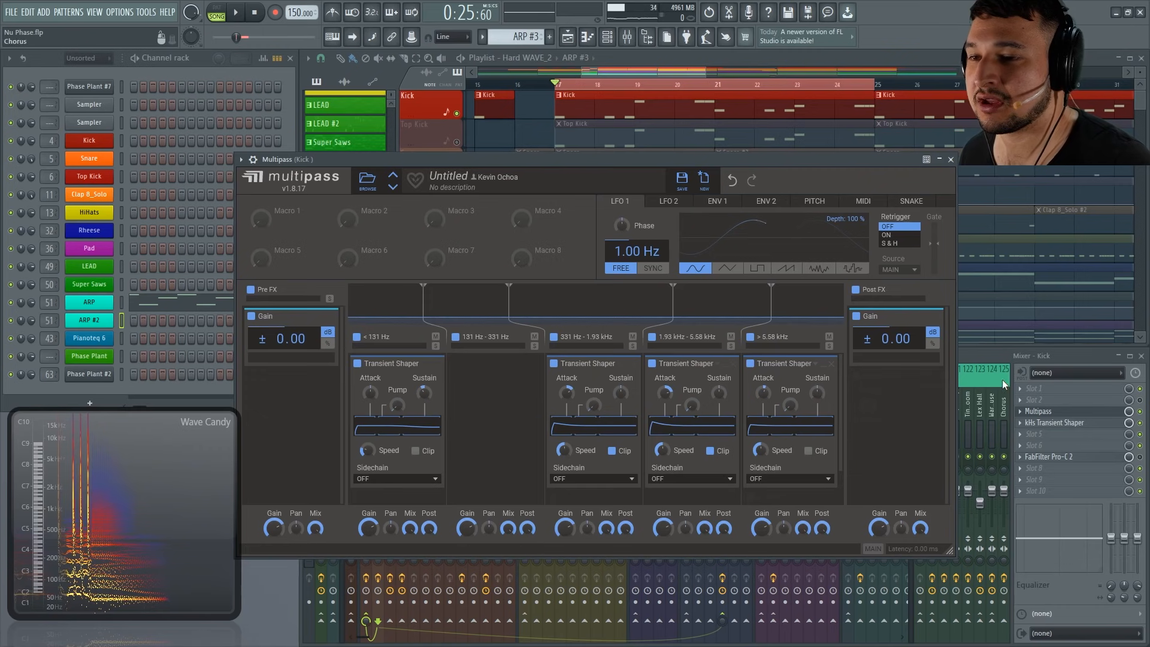
# Close the Kick's Multipass, select the Snare 01 mixer track, and solo the Snare track in the playlist.
pyautogui.click(951, 160)
pyautogui.click(391, 413)
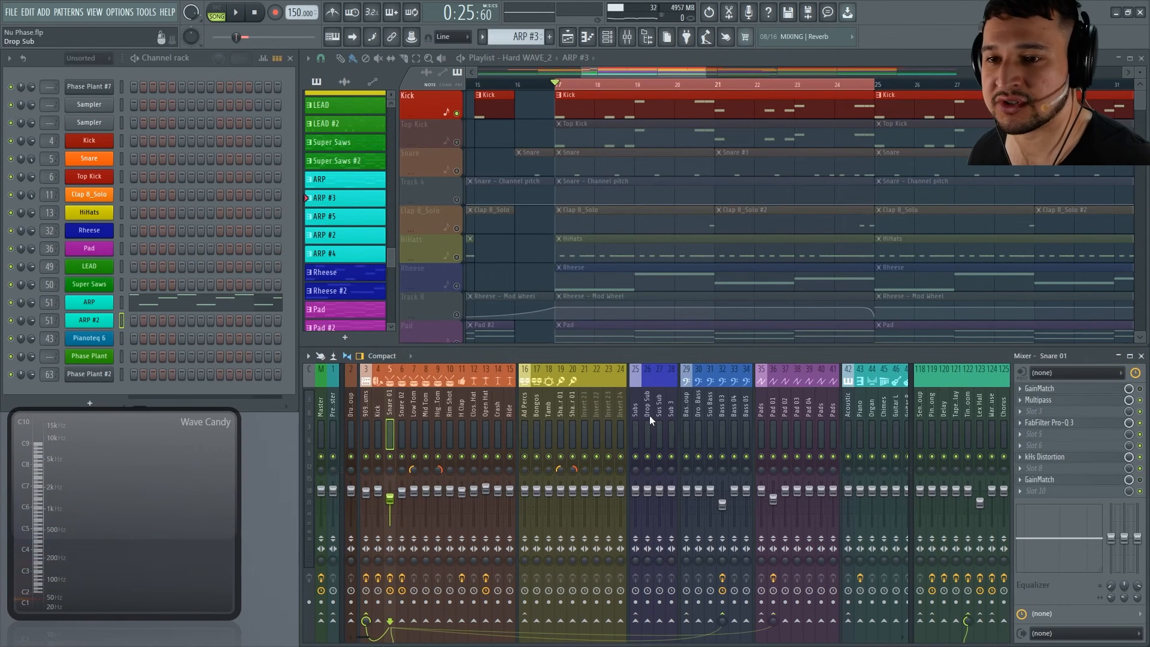
pyautogui.rightClick(458, 171)
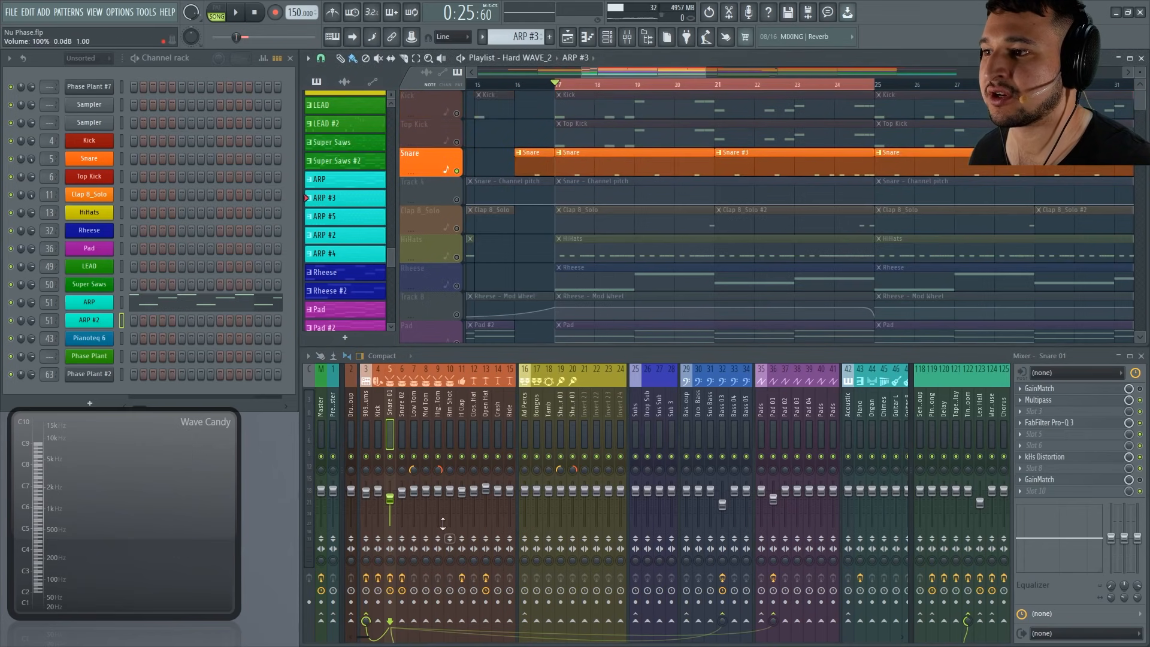
# Solo the Snare 01 mixer track, audition the loop, and open the track's Multipass during playback.
pyautogui.rightClick(390, 456)
pyautogui.press('space')
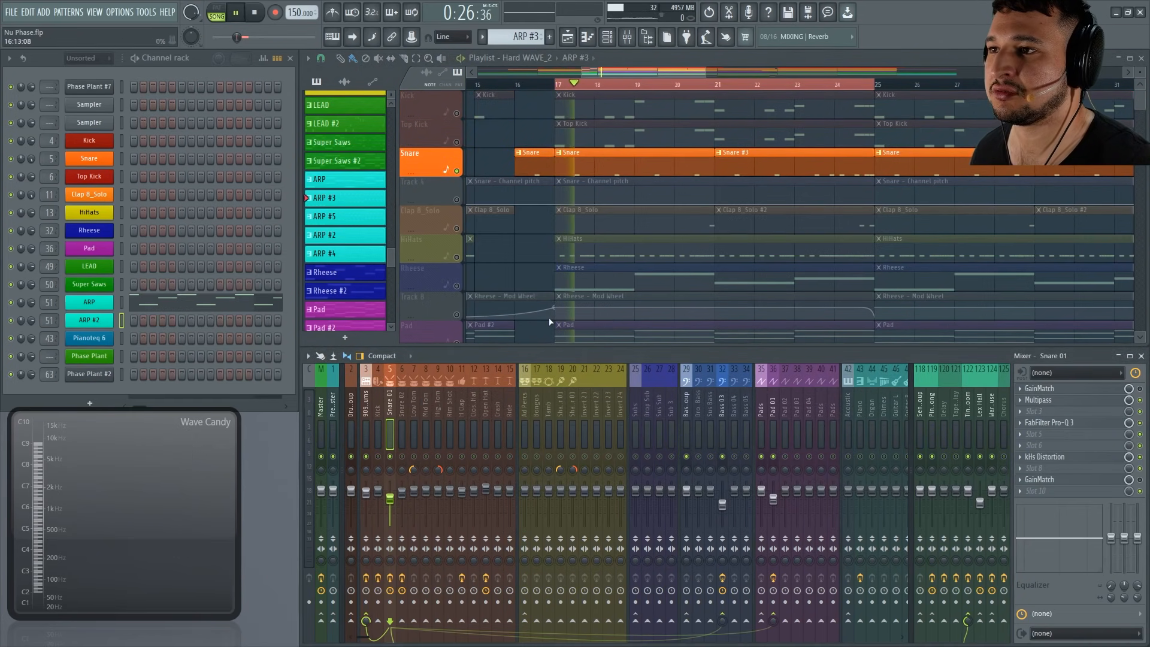
pyautogui.click(1028, 403)
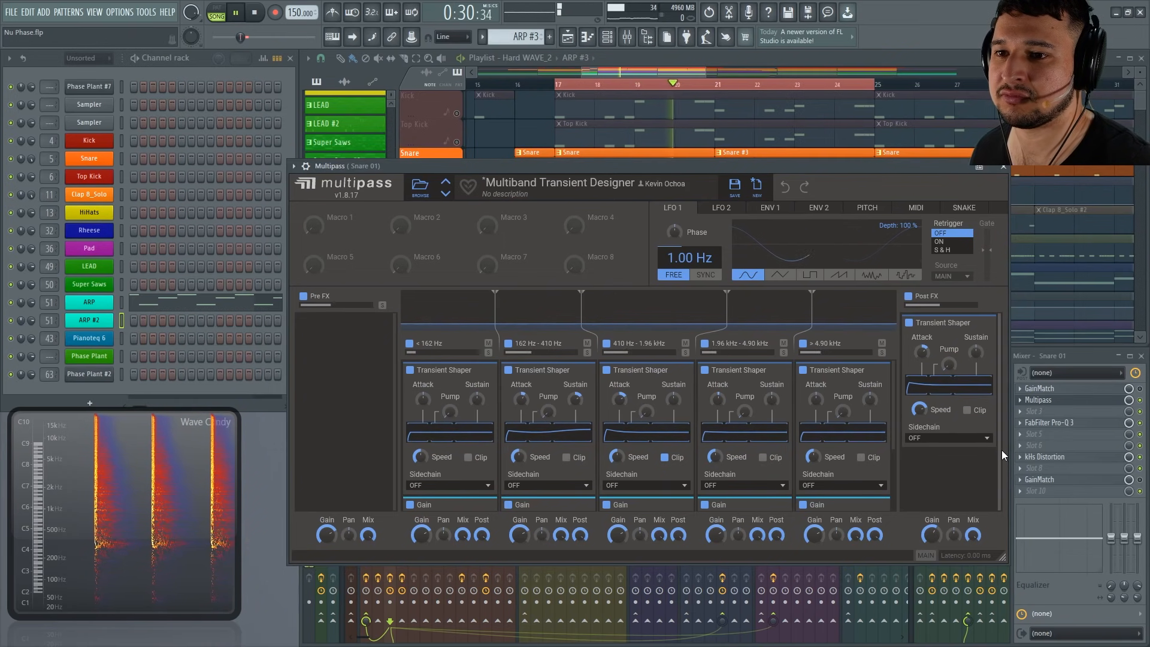
pyautogui.press('space')
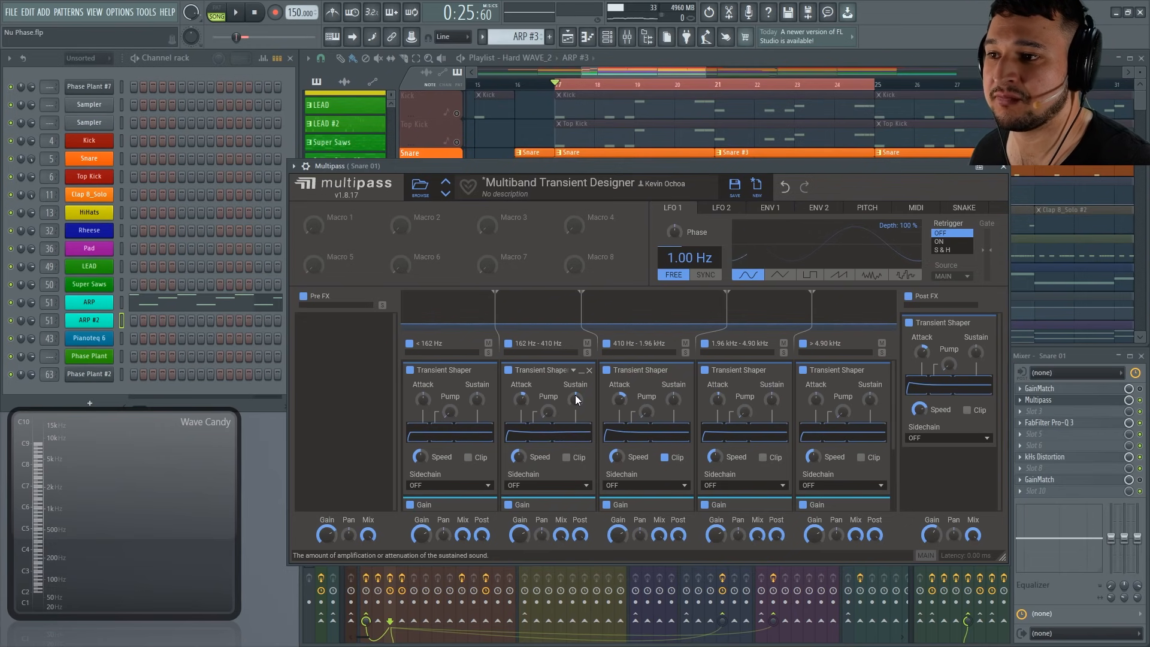
# Raise the sustain of the 162–410 Hz band's Transient Shaper to about 58%, then compare the snare with that shaper bypassed.
pyautogui.press('space')
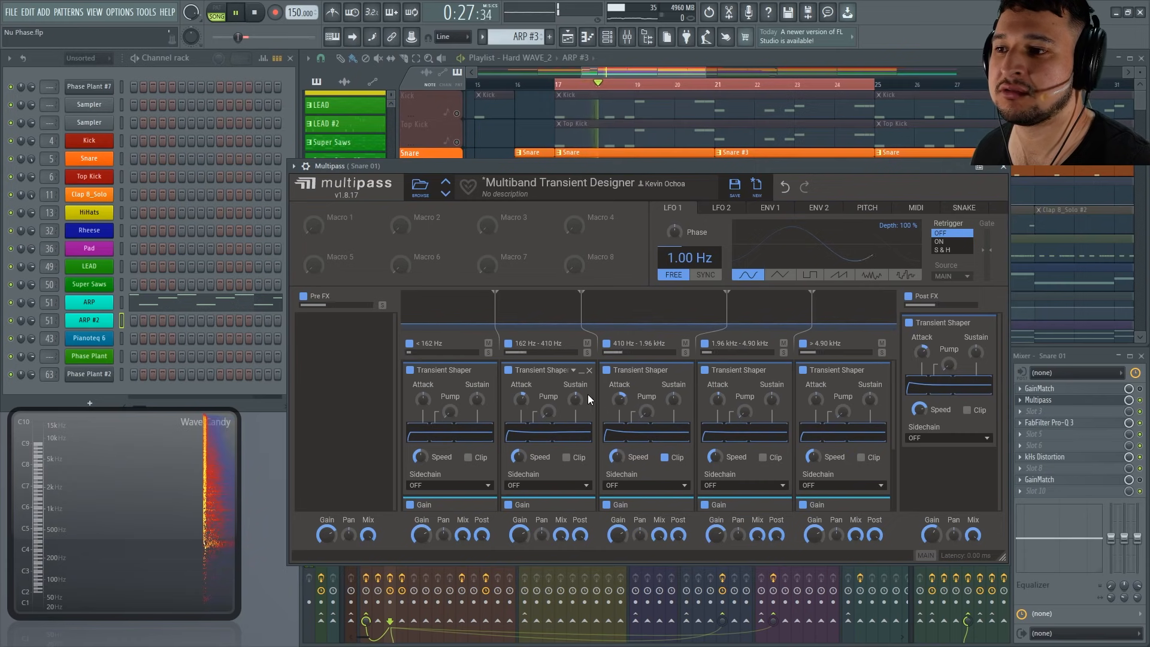
pyautogui.moveTo(574, 401); pyautogui.dragTo(574, 392)
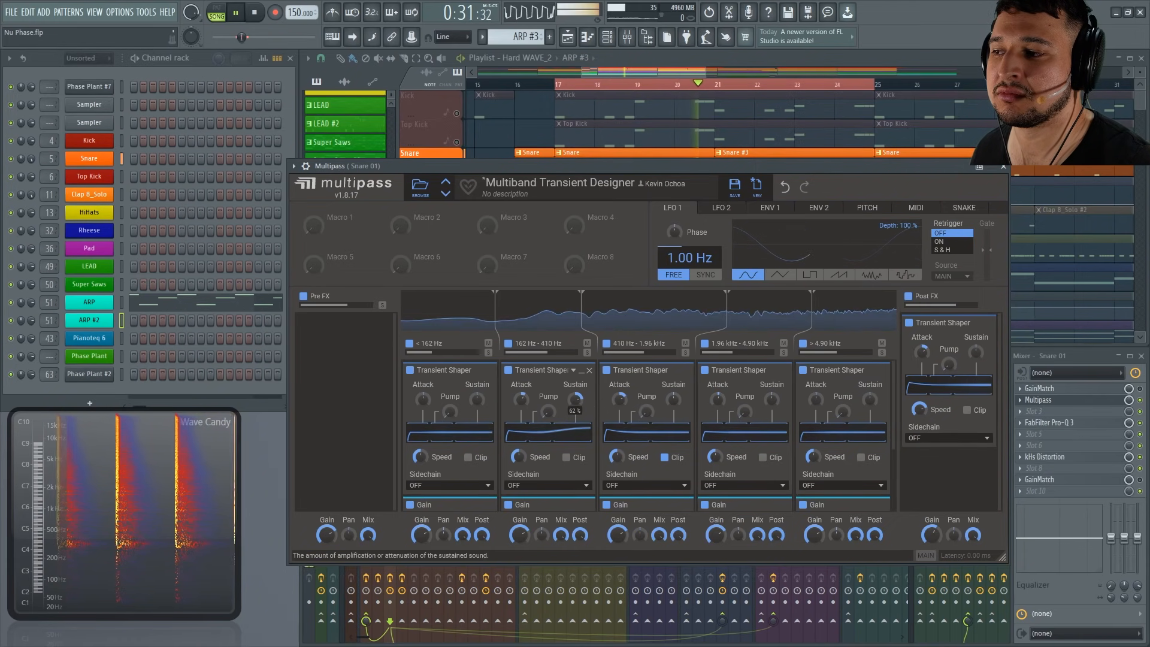
pyautogui.moveTo(574, 399); pyautogui.dragTo(574, 401)
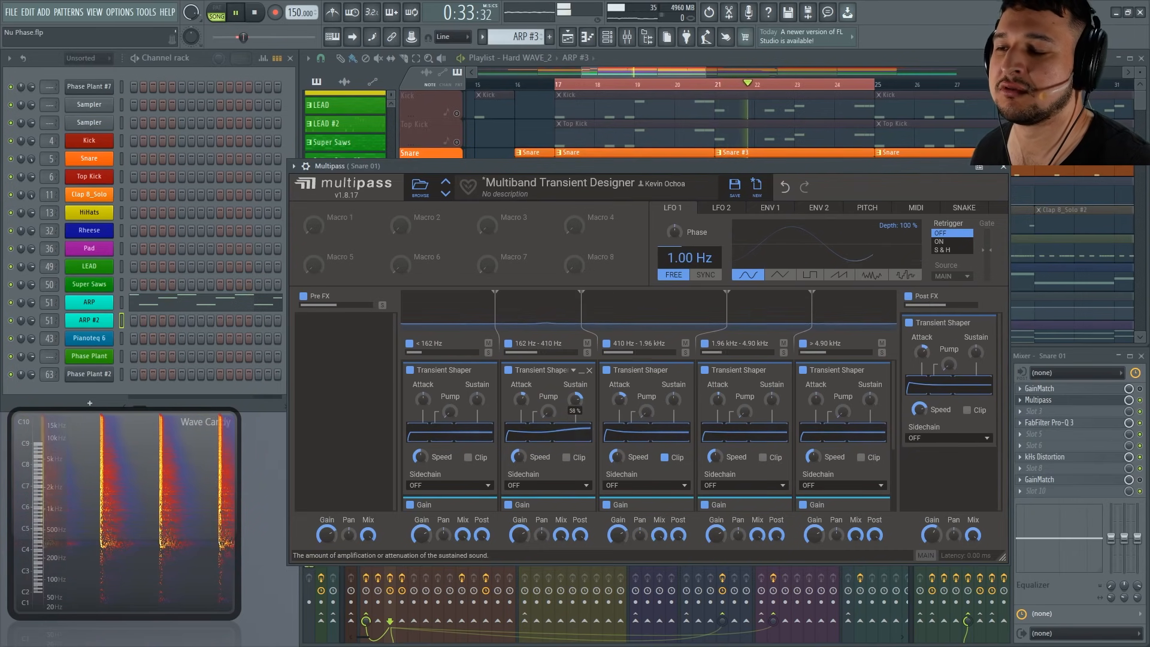
pyautogui.click(509, 371)
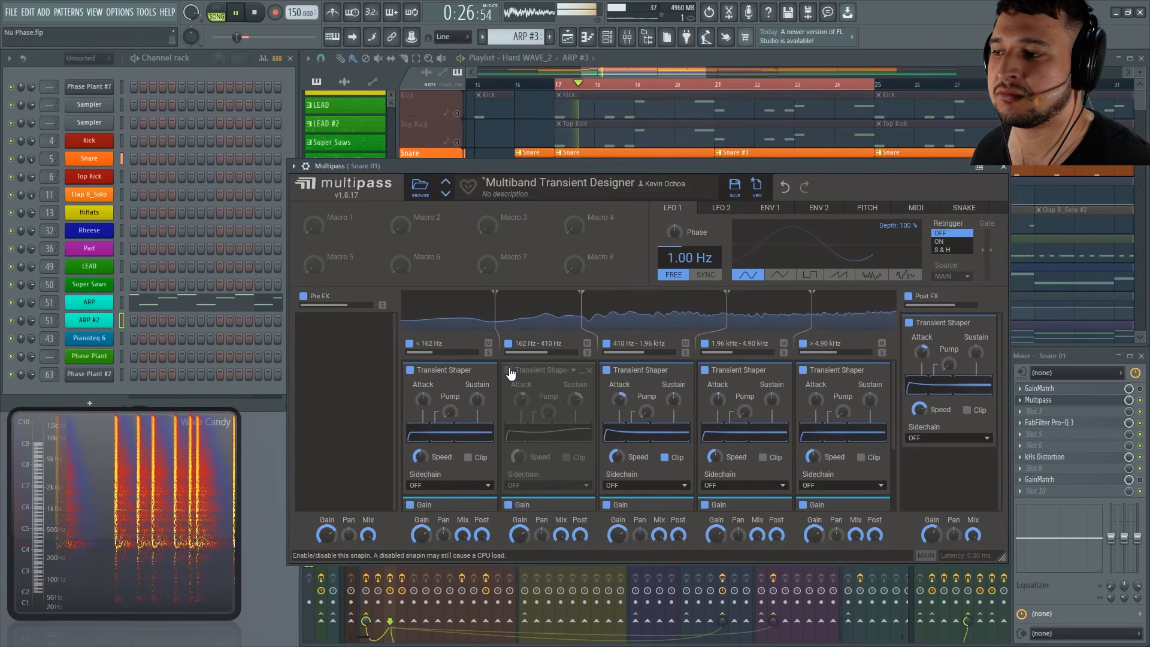
pyautogui.click(509, 371)
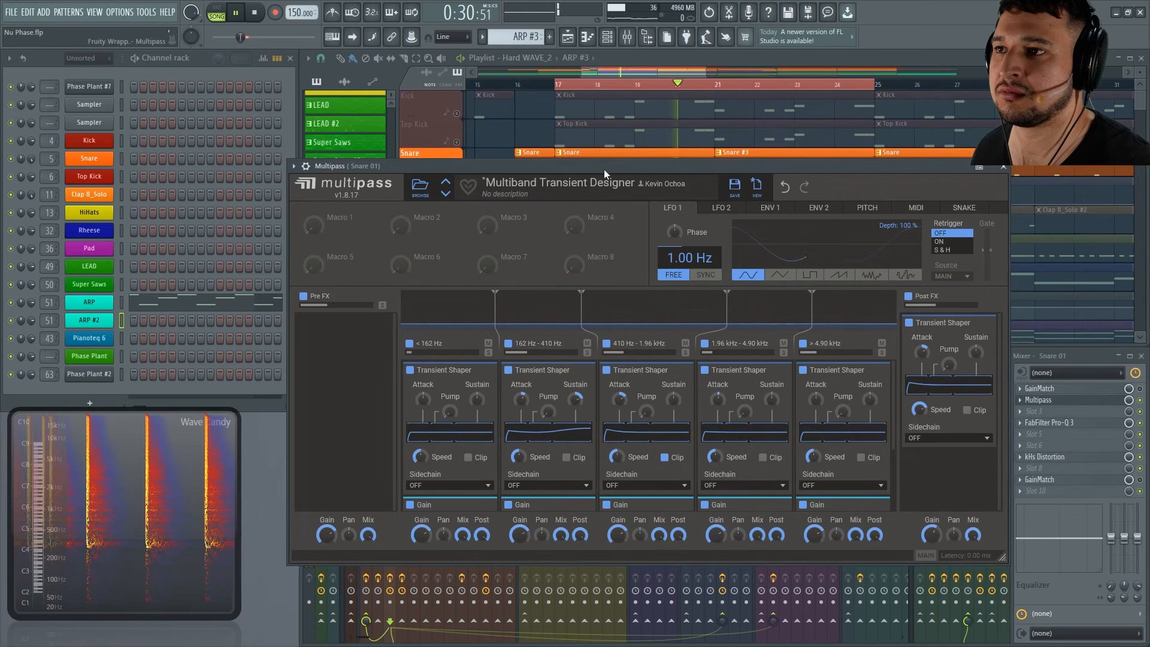
pyautogui.press('space')
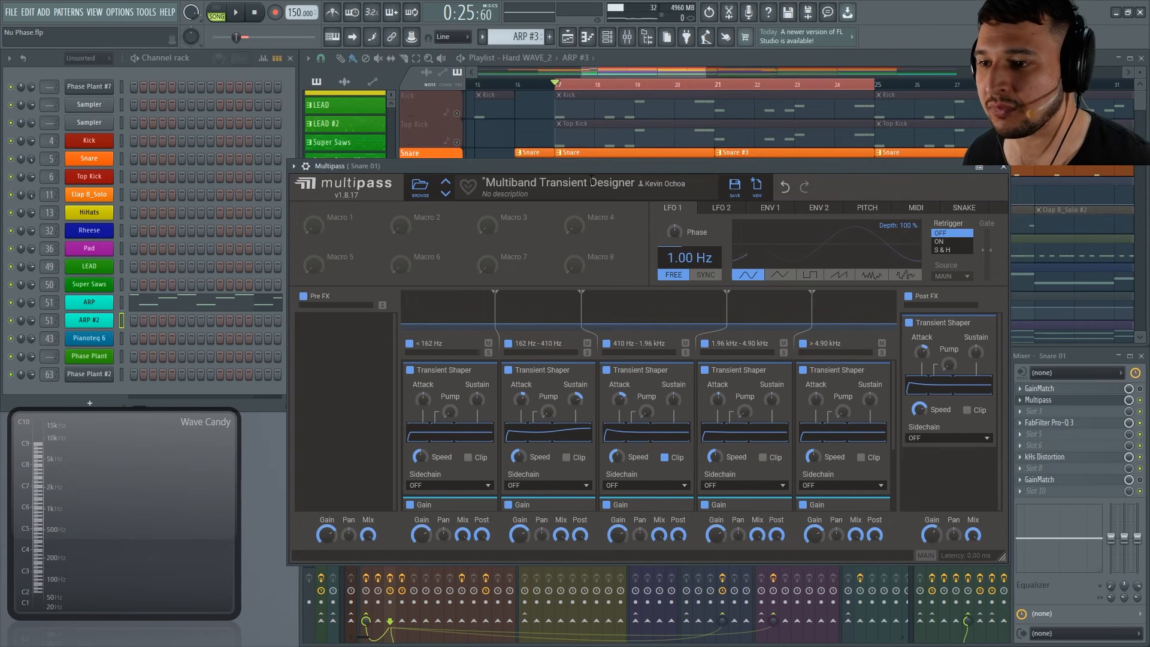
# Add a Distortion below the Gain in each of the five Multipass bands.
pyautogui.moveTo(888, 409); pyautogui.dragTo(901, 474)
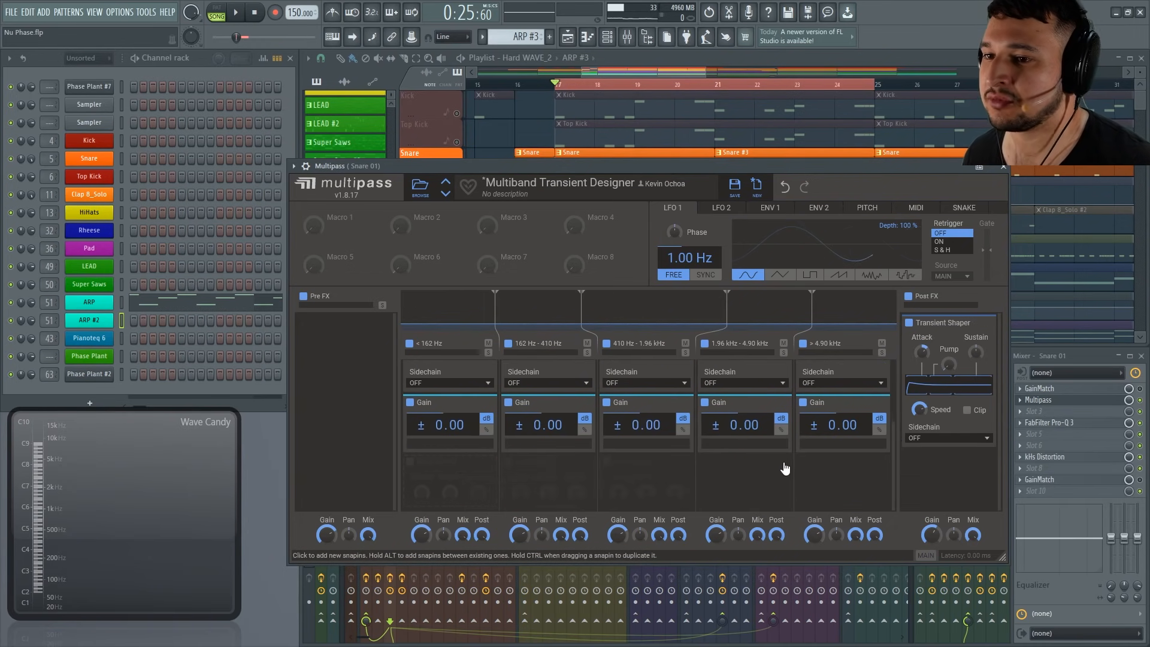
pyautogui.click(460, 475)
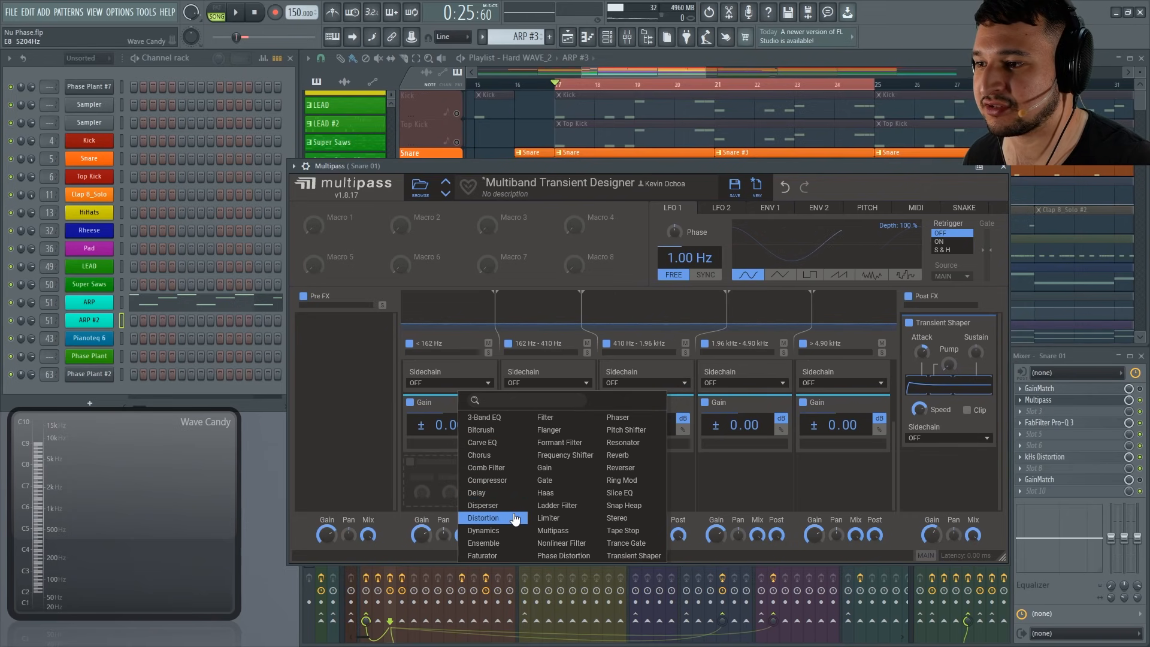
pyautogui.click(485, 518)
pyautogui.moveTo(447, 466)
pyautogui.mouseDown()
pyautogui.moveTo(548, 461)
pyautogui.moveTo(445, 465)
pyautogui.mouseUp()
pyautogui.click(516, 465)
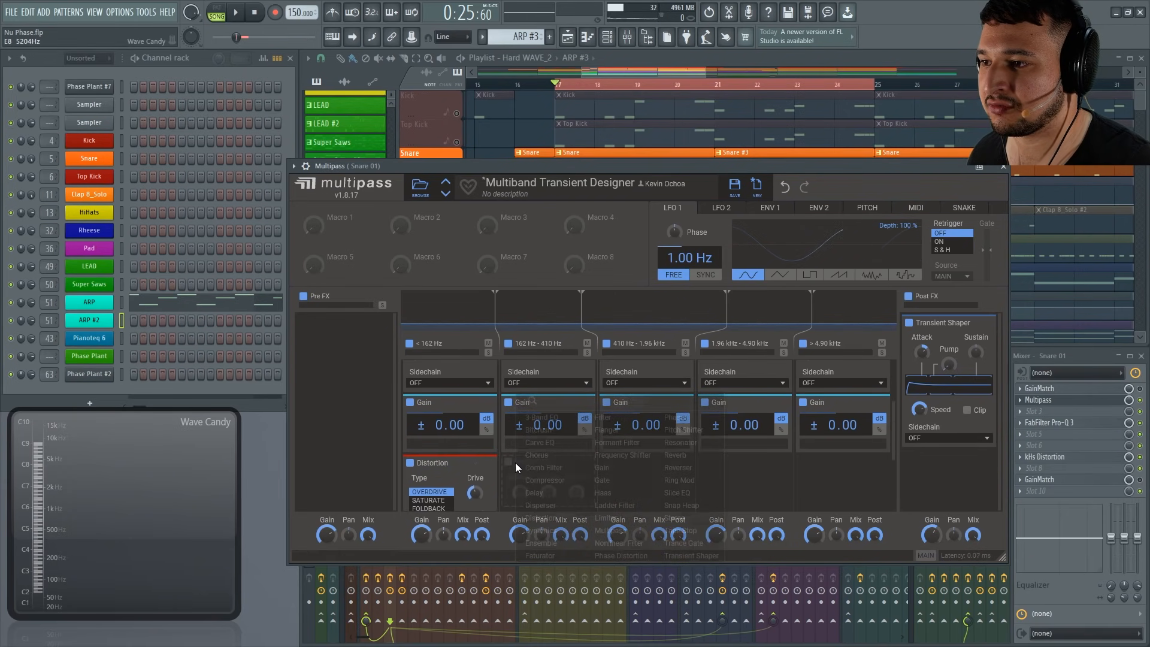
pyautogui.click(544, 518)
pyautogui.click(619, 492)
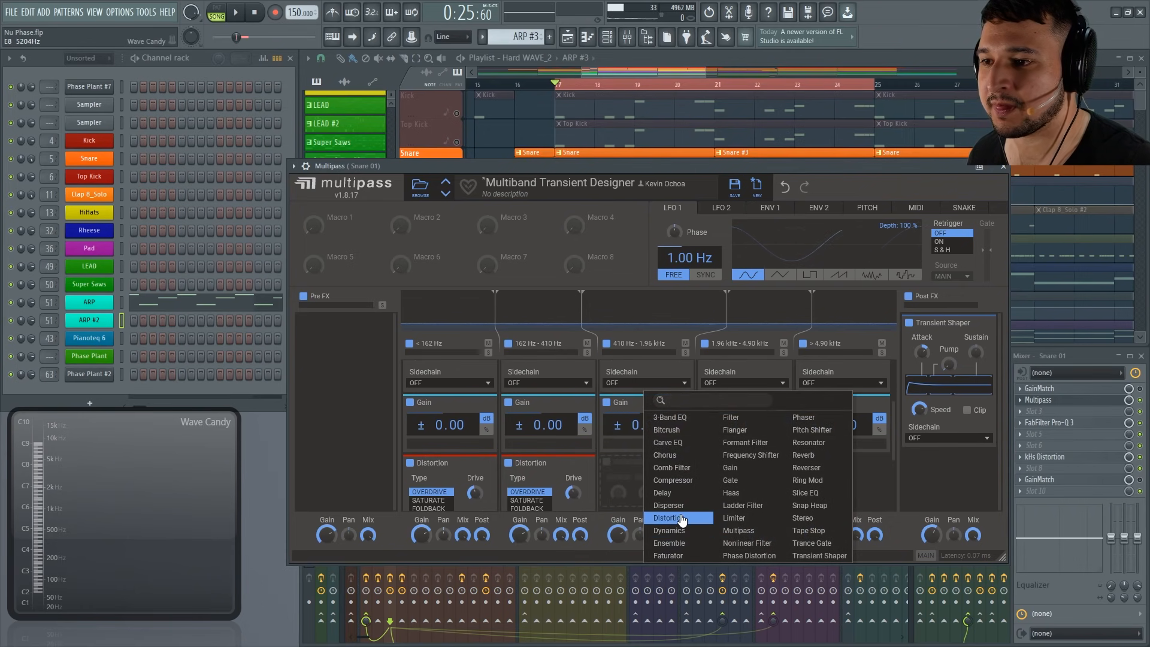
pyautogui.click(681, 519)
pyautogui.click(743, 479)
pyautogui.click(741, 519)
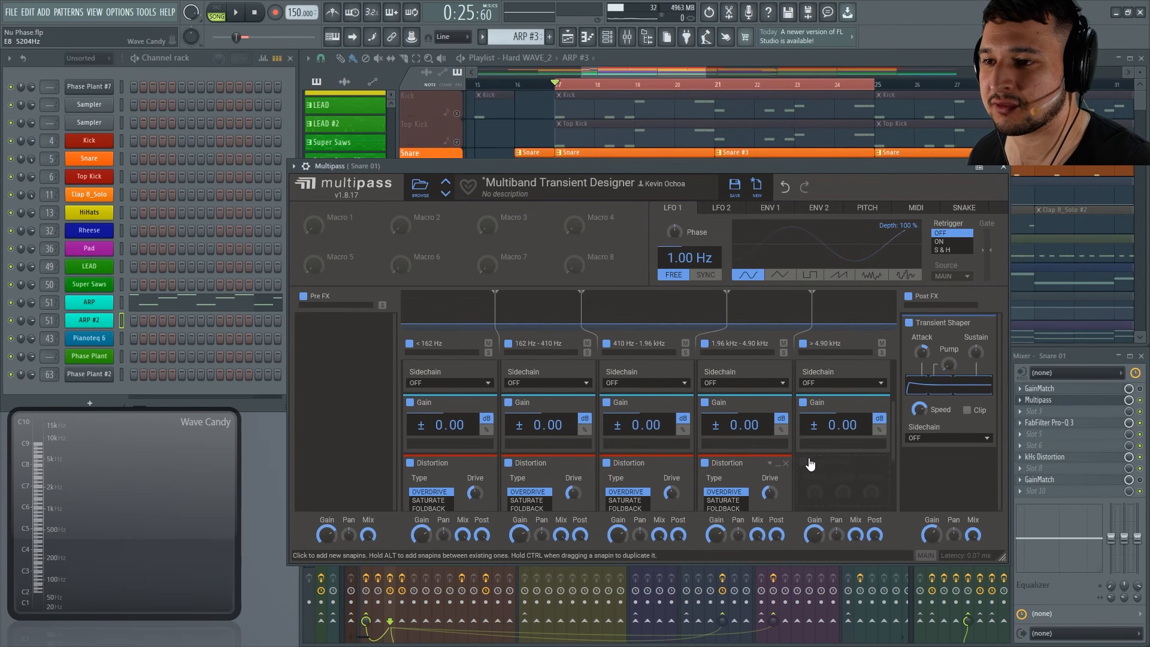
pyautogui.click(842, 479)
pyautogui.click(825, 518)
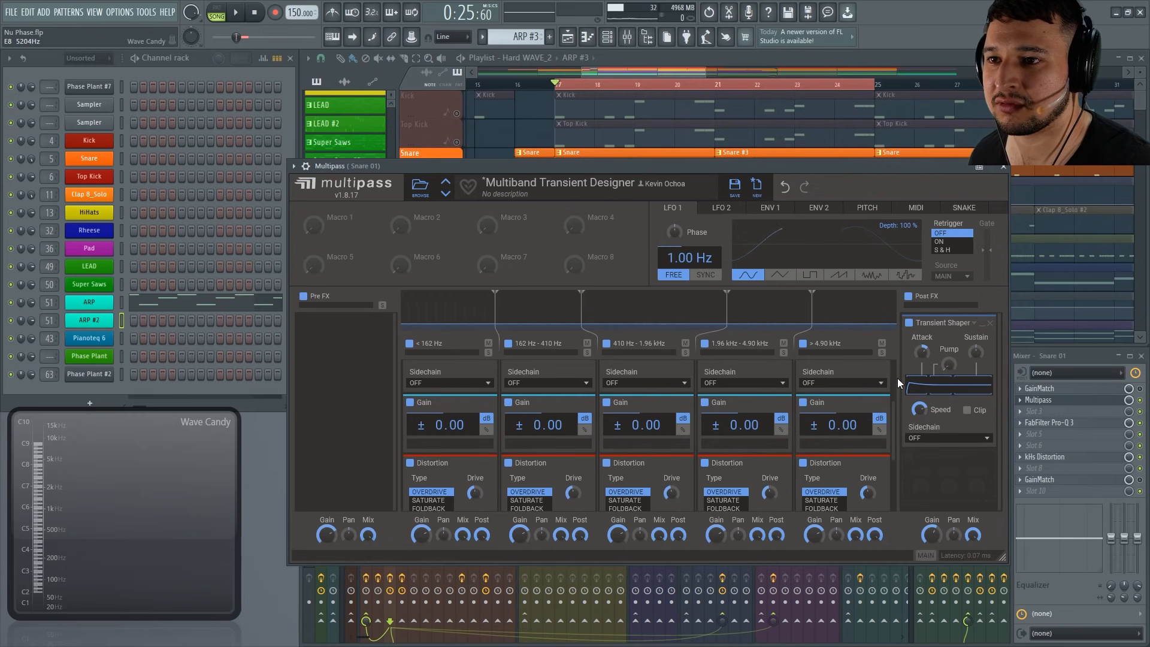
# Audition the snare, then set the 410 Hz–1.96 kHz band's Distortion type to Quantize and play it again.
pyautogui.moveTo(897, 379); pyautogui.dragTo(896, 451)
pyautogui.press('space')
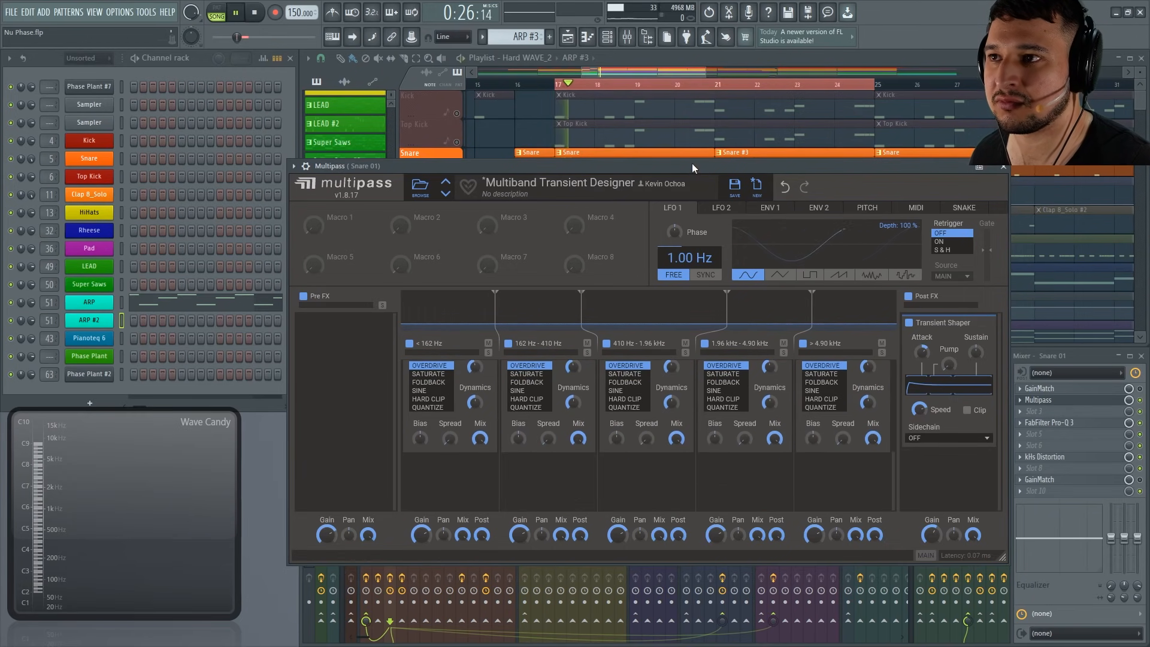
pyautogui.press('space')
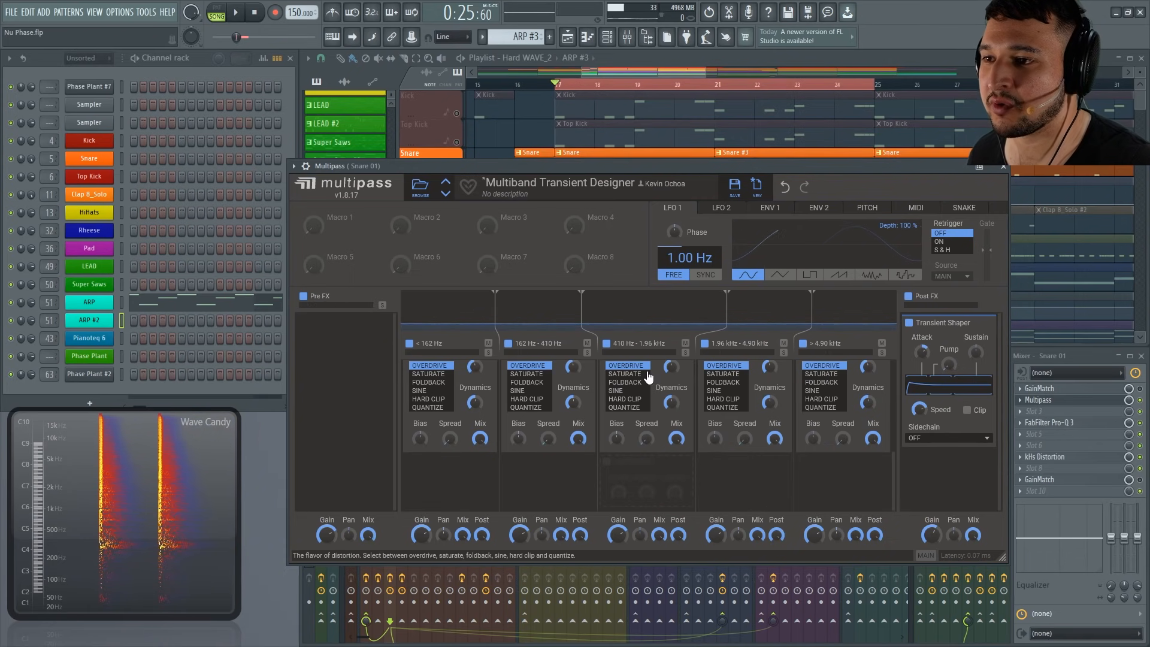
pyautogui.click(635, 407)
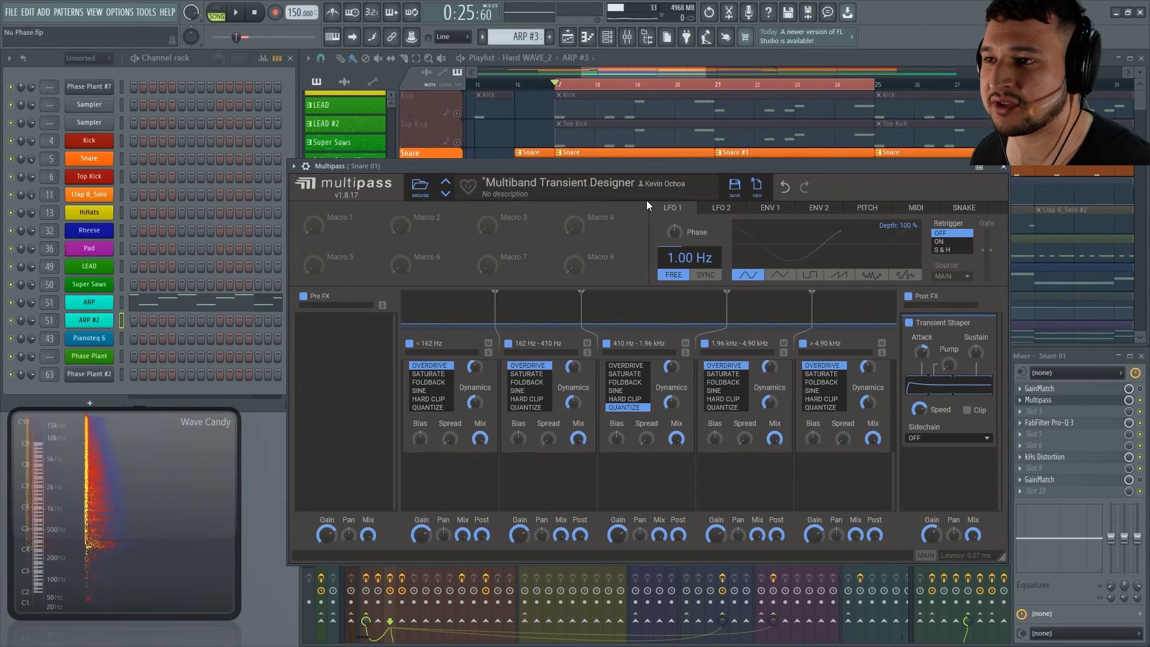
pyautogui.press('space')
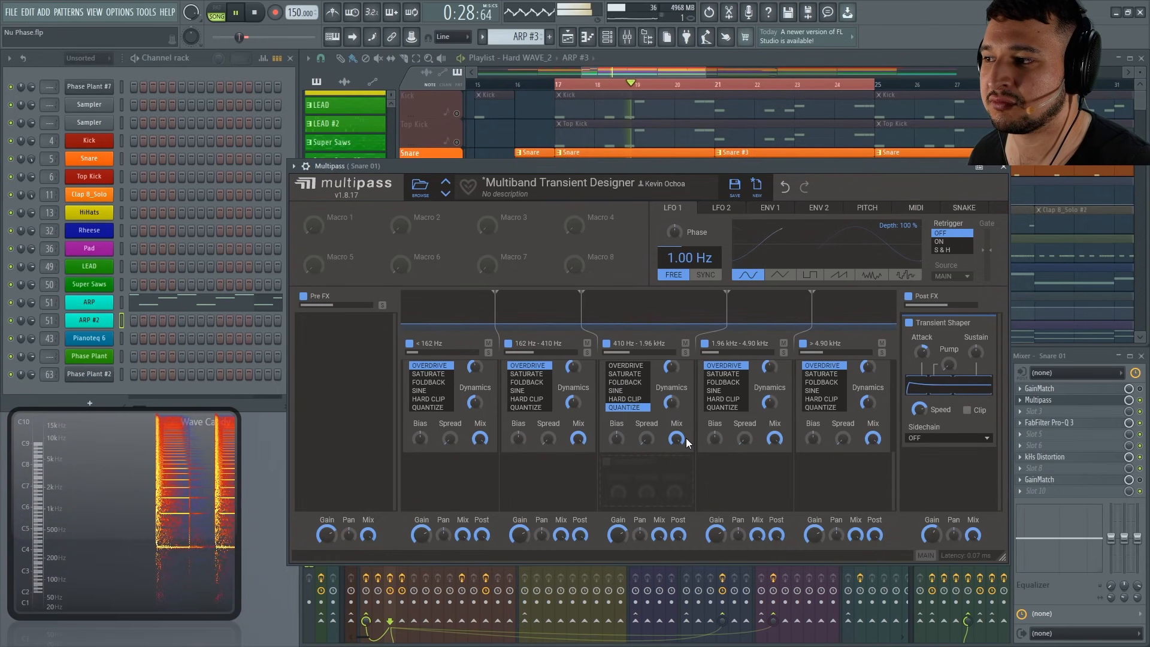
# Adjust the mix, bias and spread of the 410 Hz–1.96 kHz band's Quantize Distortion and lower its dynamics during playback.
pyautogui.moveTo(676, 439); pyautogui.dragTo(617, 426)
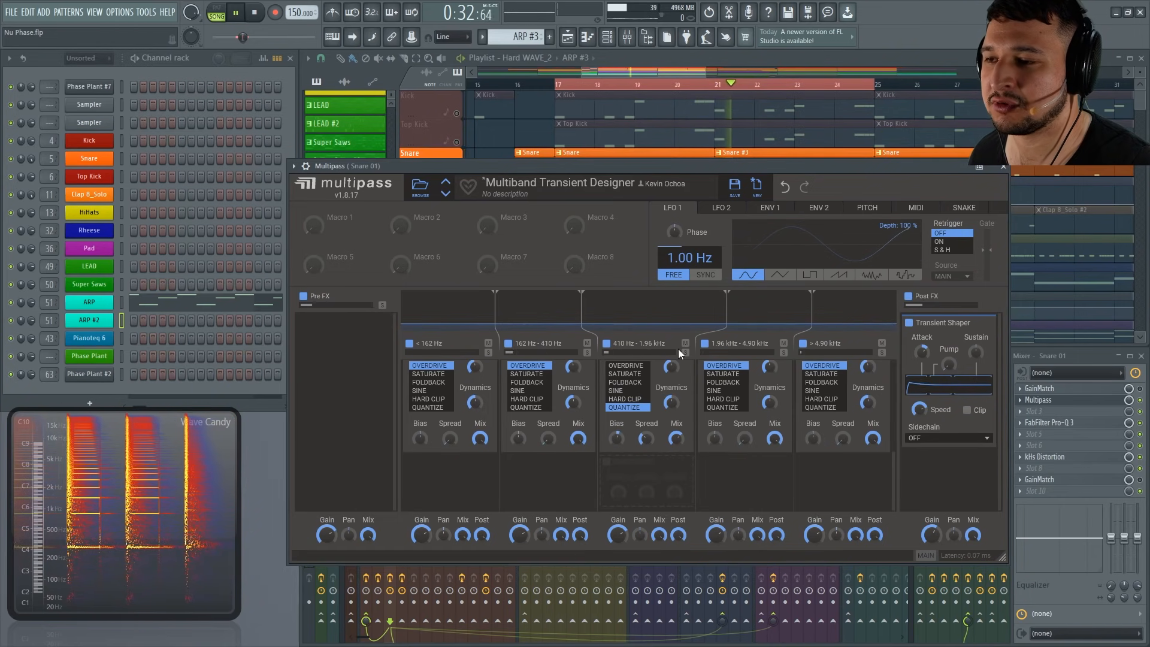
pyautogui.scroll(1, 893, 464)
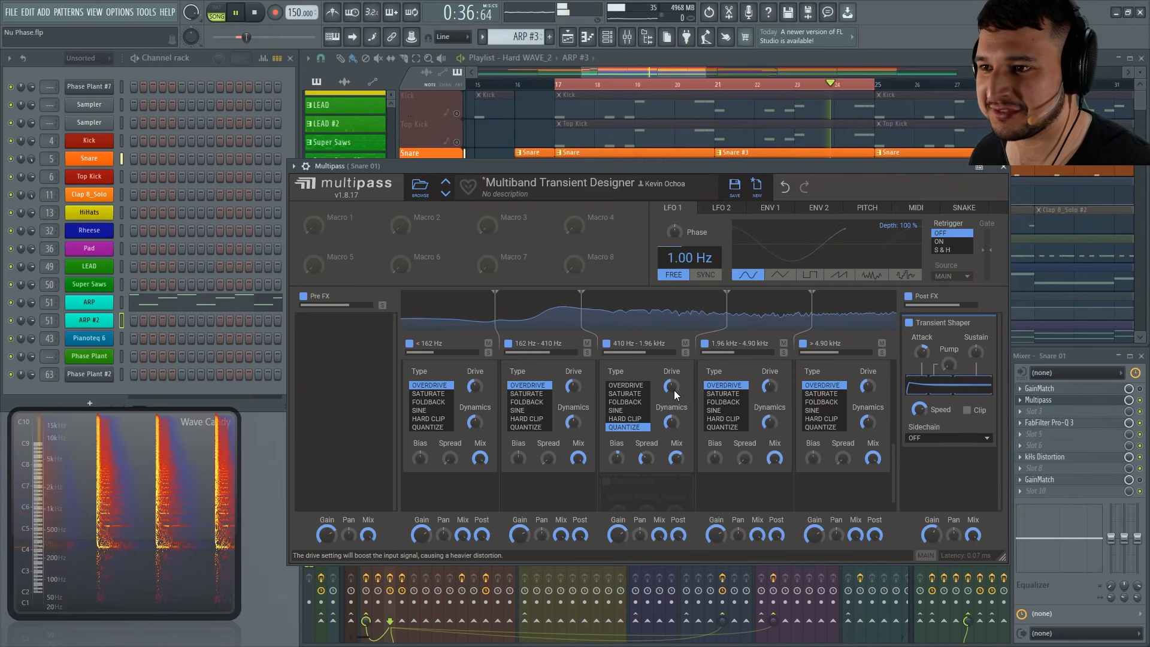
pyautogui.moveTo(672, 422); pyautogui.dragTo(671, 435)
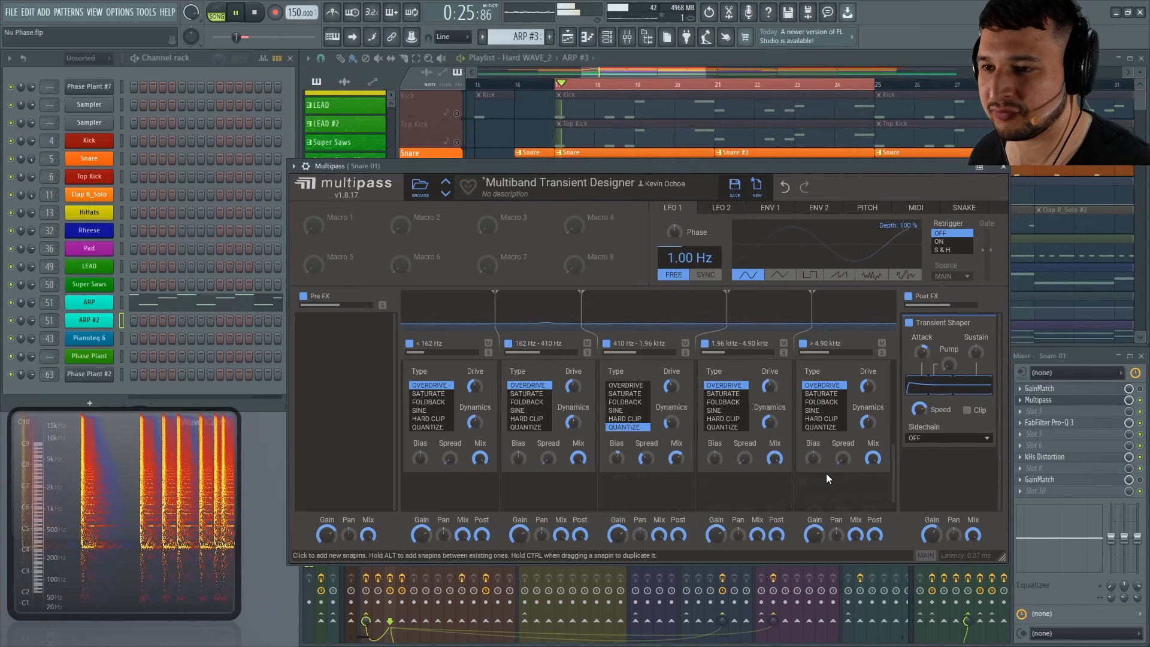
# Add a Transient Shaper below the 410 Hz–1.96 kHz band's Distortion, reducing sustain and raising attack and pump.
pyautogui.scroll(-1, 706, 510)
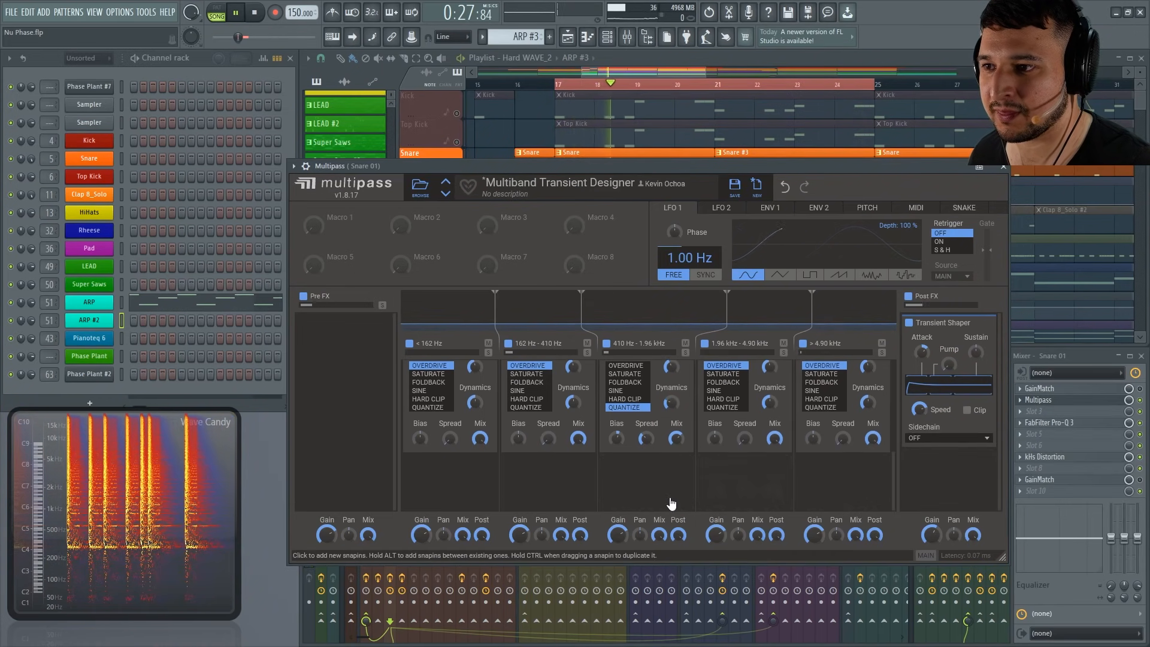
pyautogui.click(639, 474)
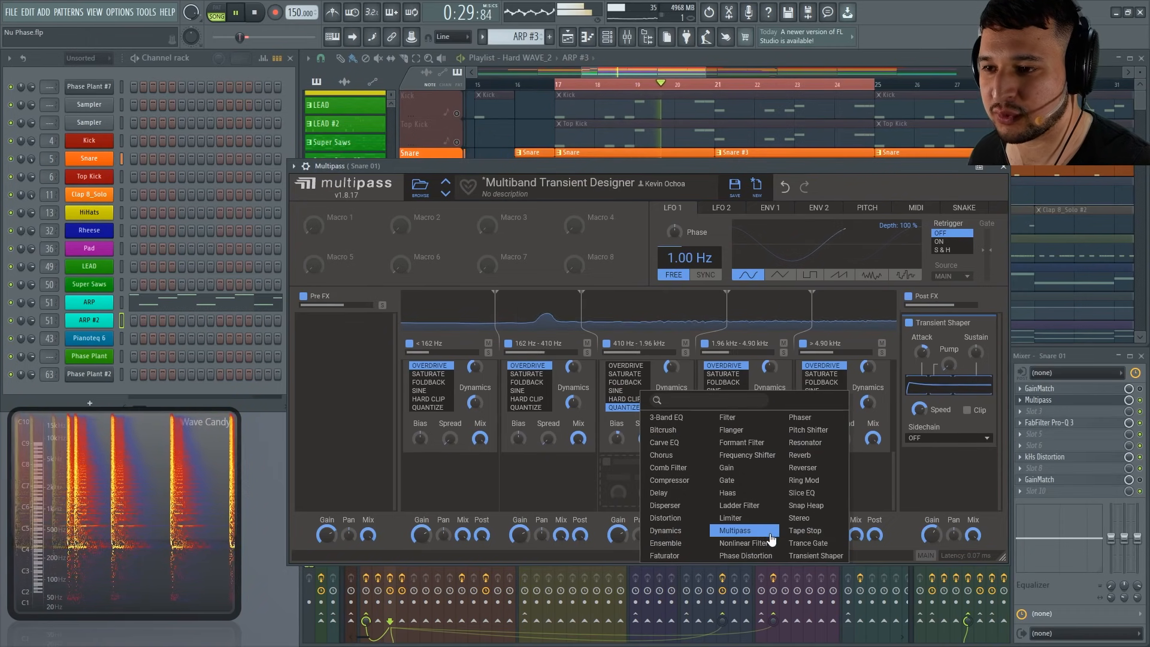
pyautogui.click(816, 555)
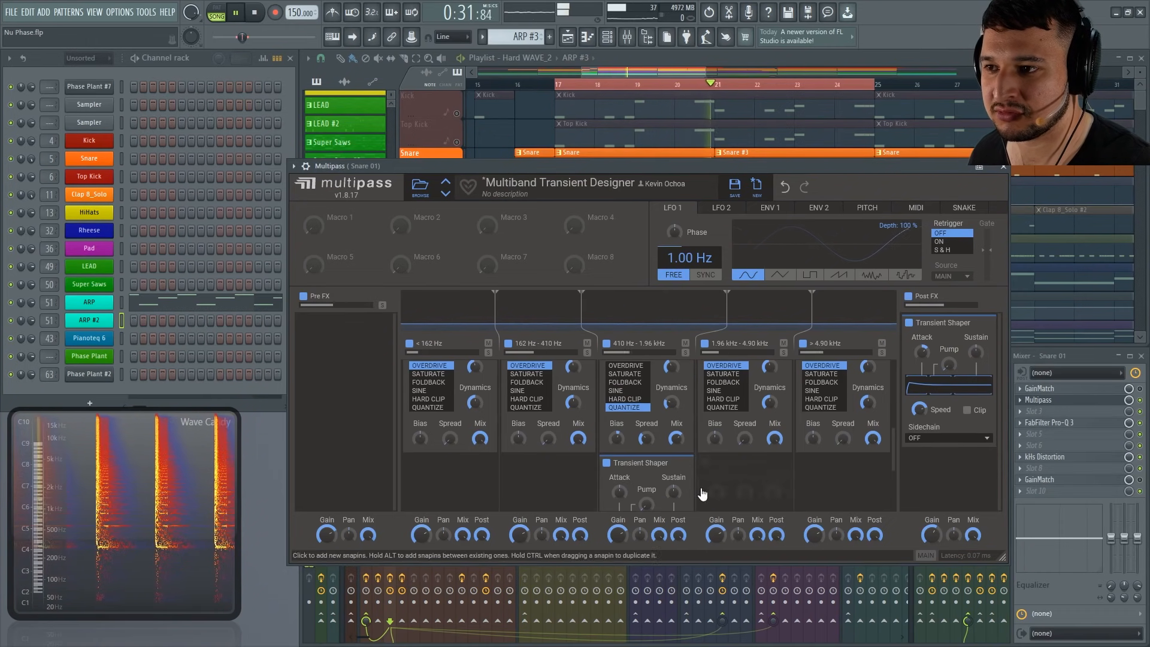
pyautogui.scroll(-3, 894, 454)
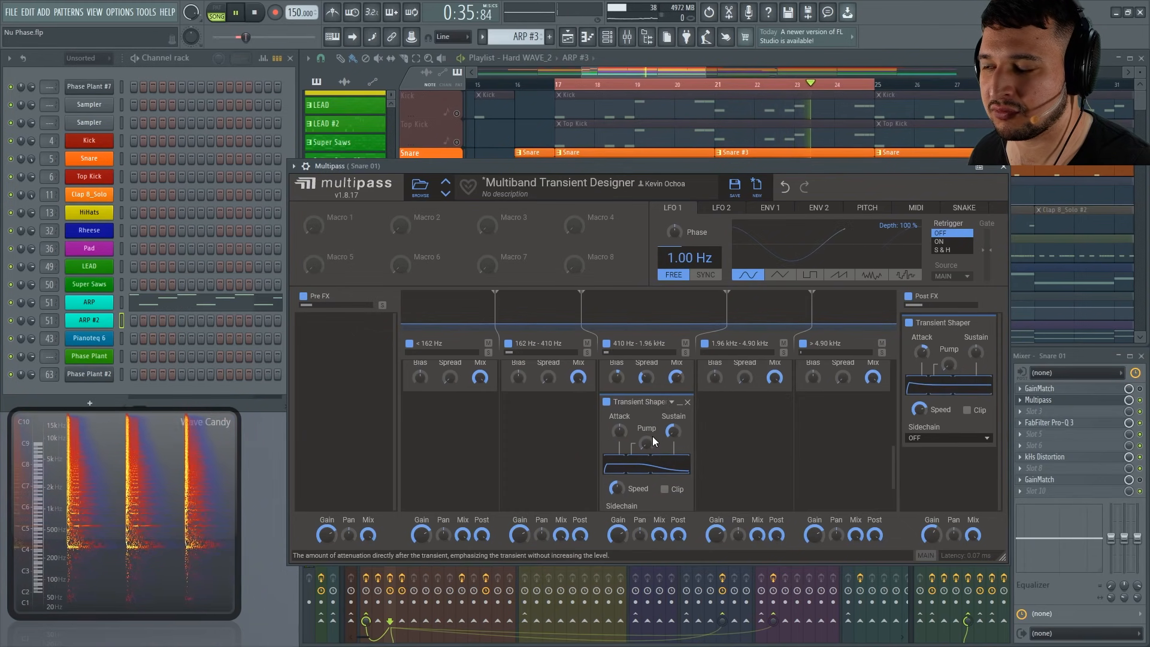
pyautogui.moveTo(619, 432); pyautogui.dragTo(646, 447)
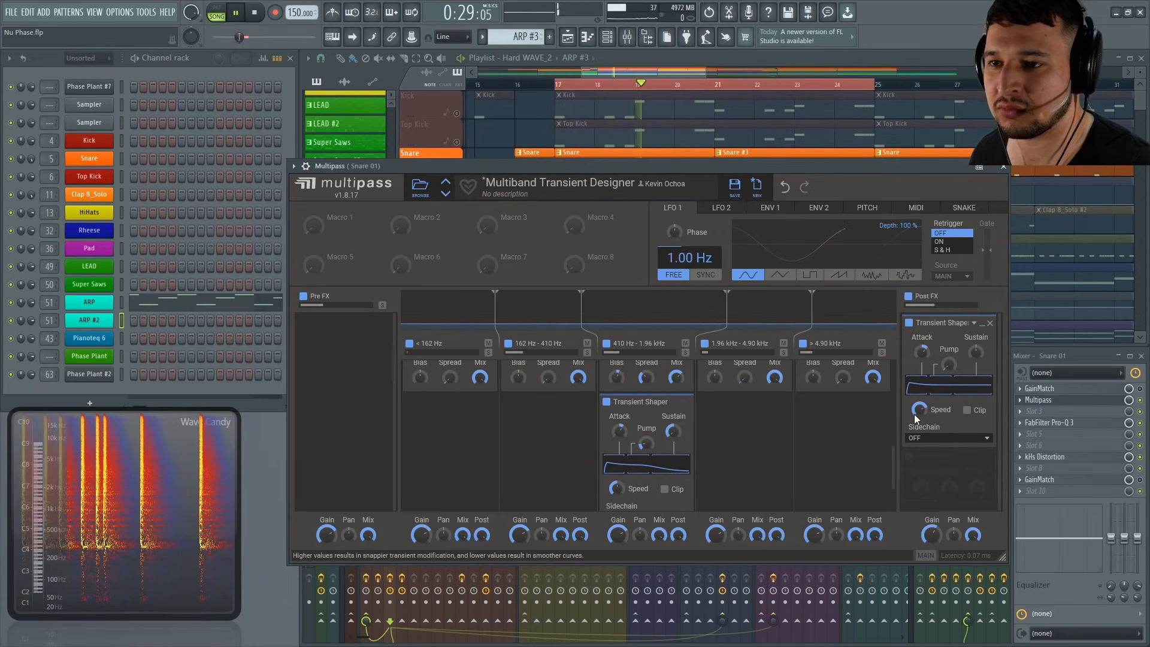
# Try a lower mix on the 410 Hz–1.96 kHz band's Distortion, switching the band off and on to compare.
pyautogui.moveTo(893, 477); pyautogui.dragTo(869, 459)
pyautogui.moveTo(676, 436); pyautogui.dragTo(676, 448)
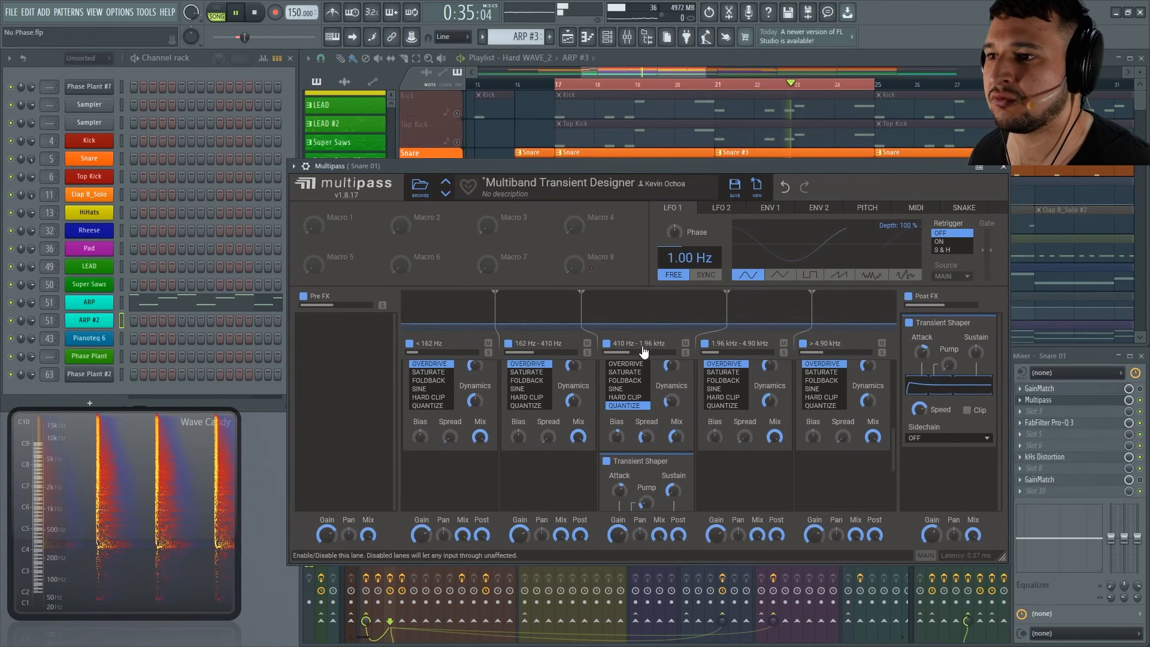
pyautogui.click(607, 344)
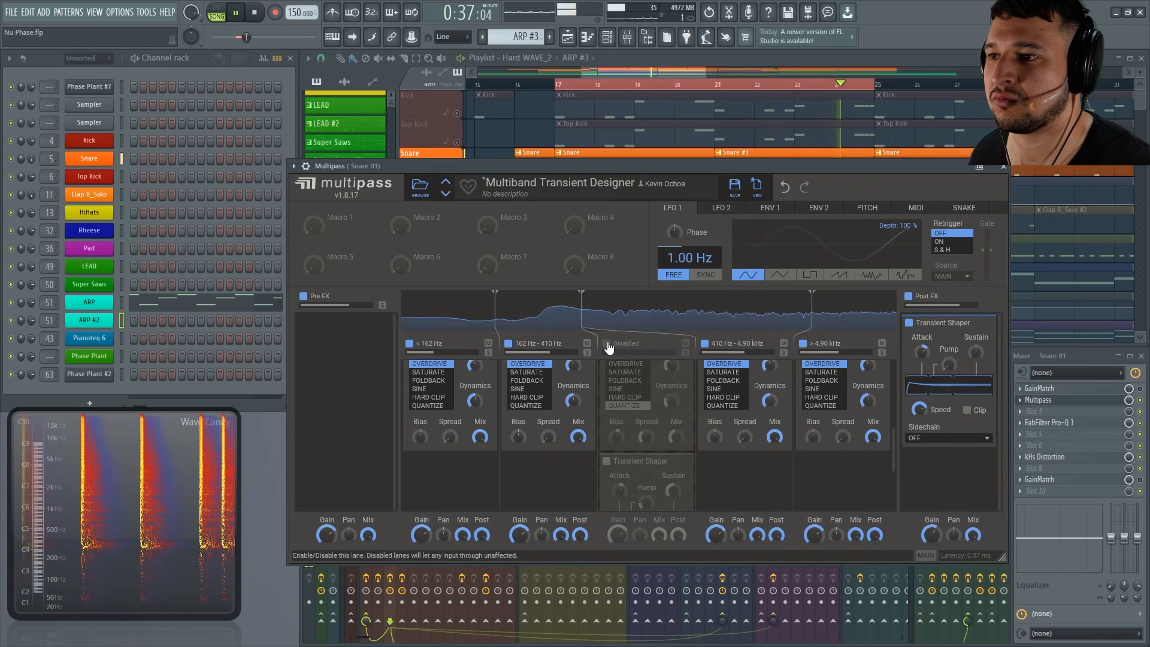
pyautogui.click(607, 345)
# Raise the mix and drive of the 410 Hz–1.96 kHz band's Distortion, toggle the band to compare, and stop playback.
pyautogui.moveTo(676, 437); pyautogui.dragTo(676, 421)
pyautogui.moveTo(671, 366); pyautogui.dragTo(671, 358)
pyautogui.click(607, 345)
pyautogui.click(608, 345)
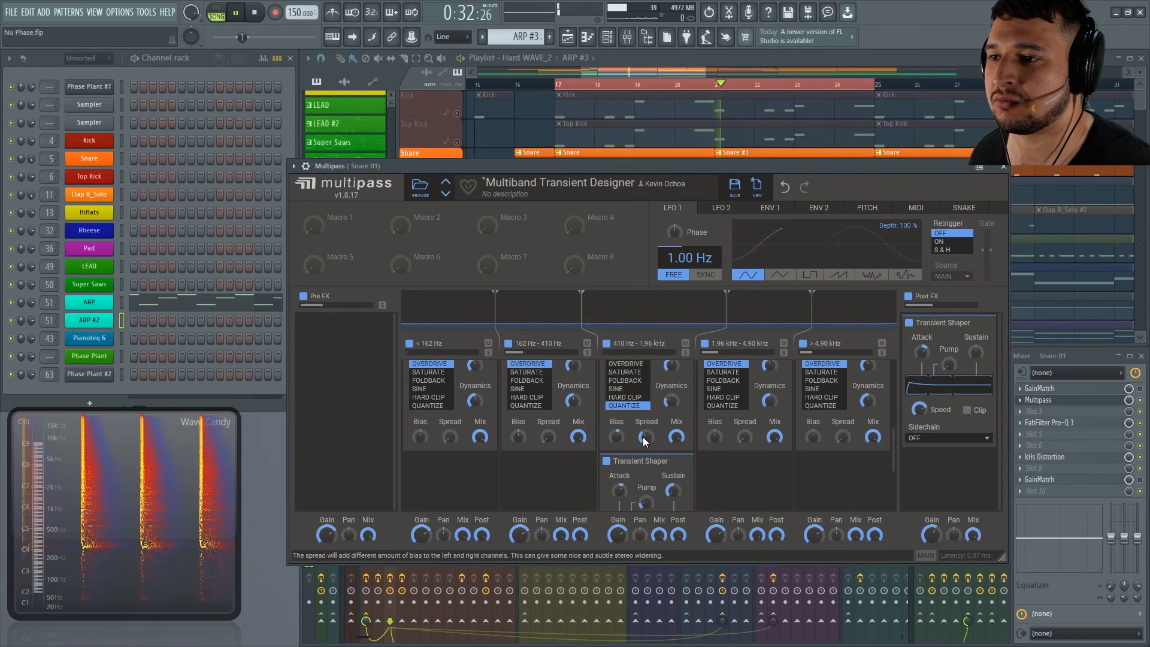
pyautogui.click(608, 345)
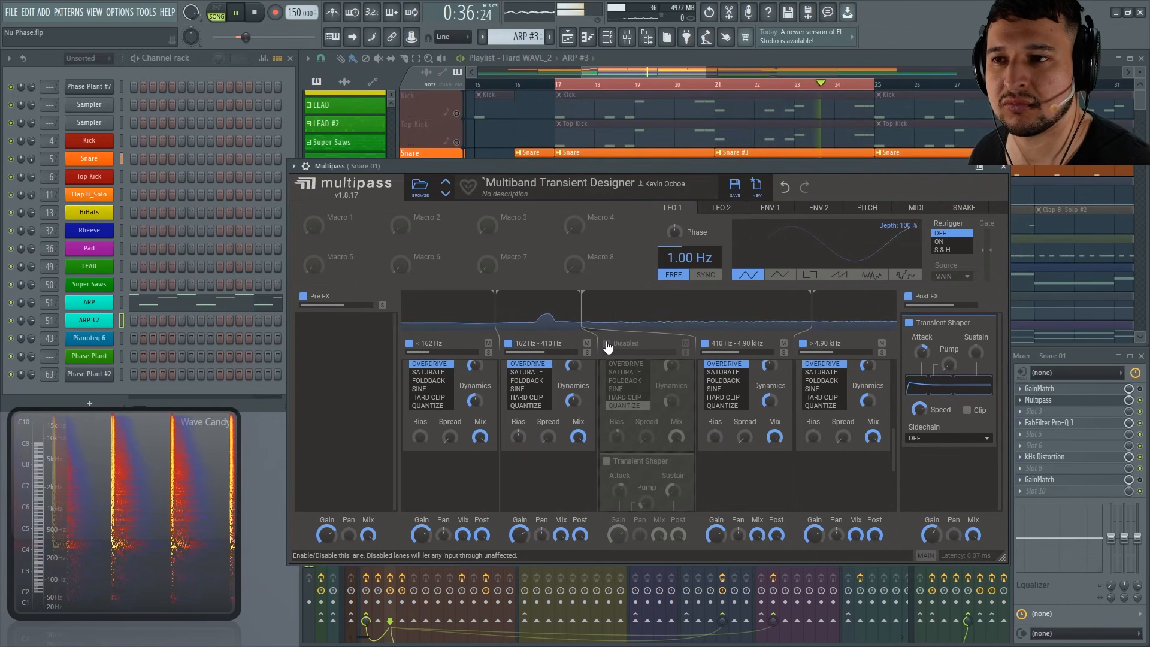
pyautogui.click(608, 345)
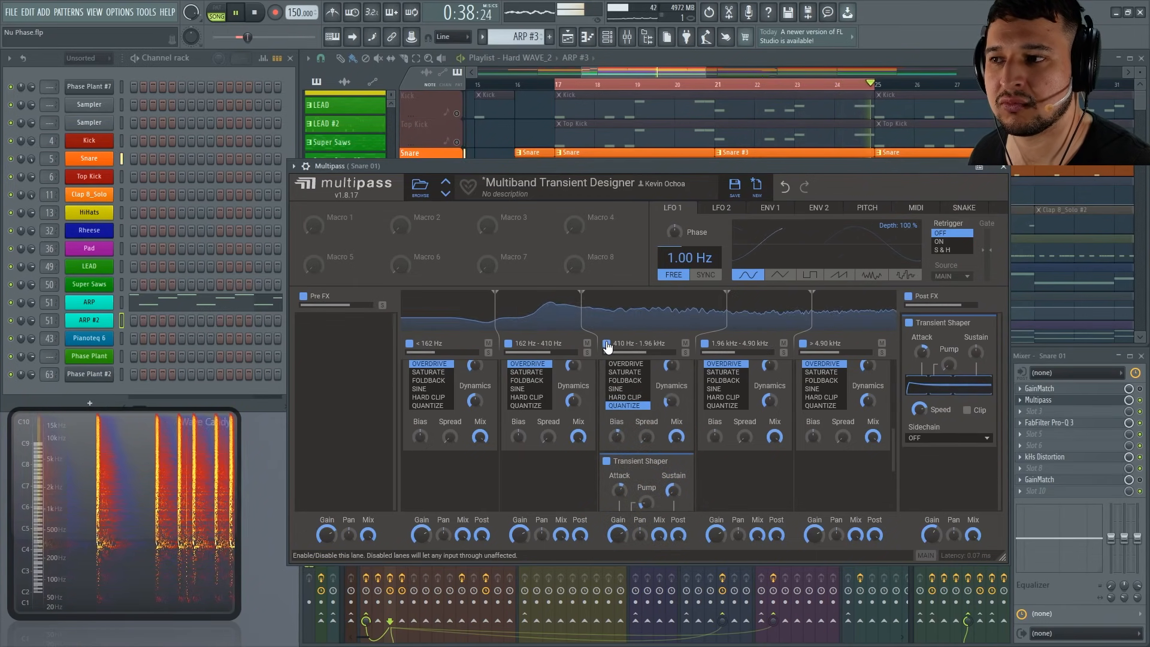
pyautogui.press('space')
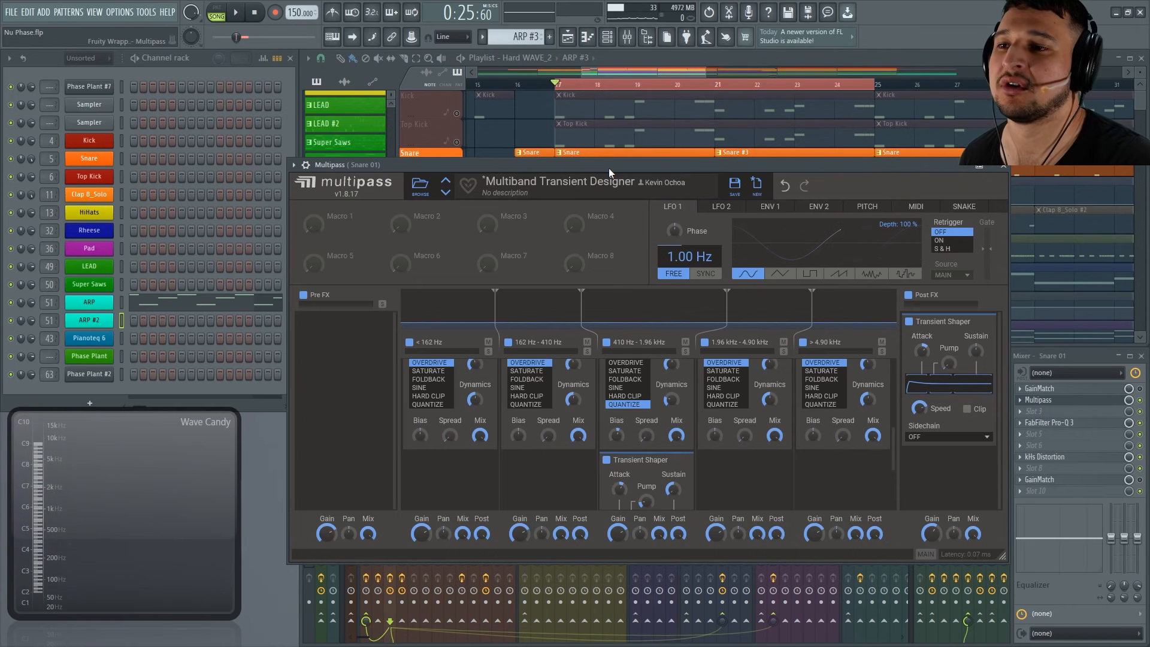
pyautogui.scroll(2, 692, 453)
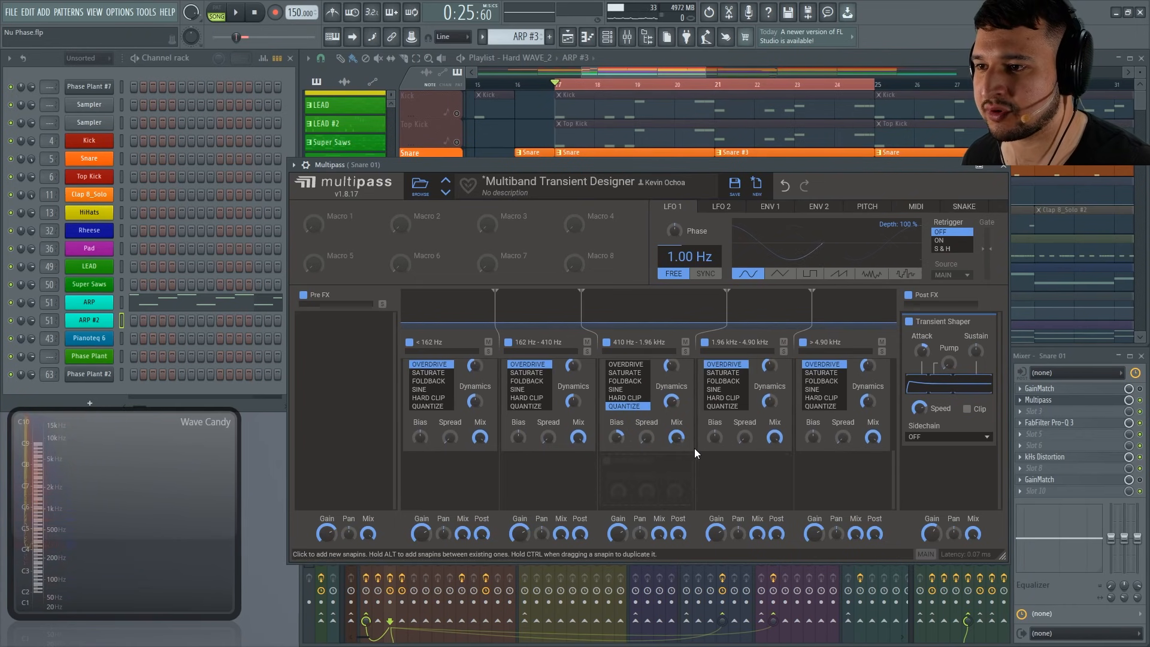
pyautogui.scroll(2, 688, 465)
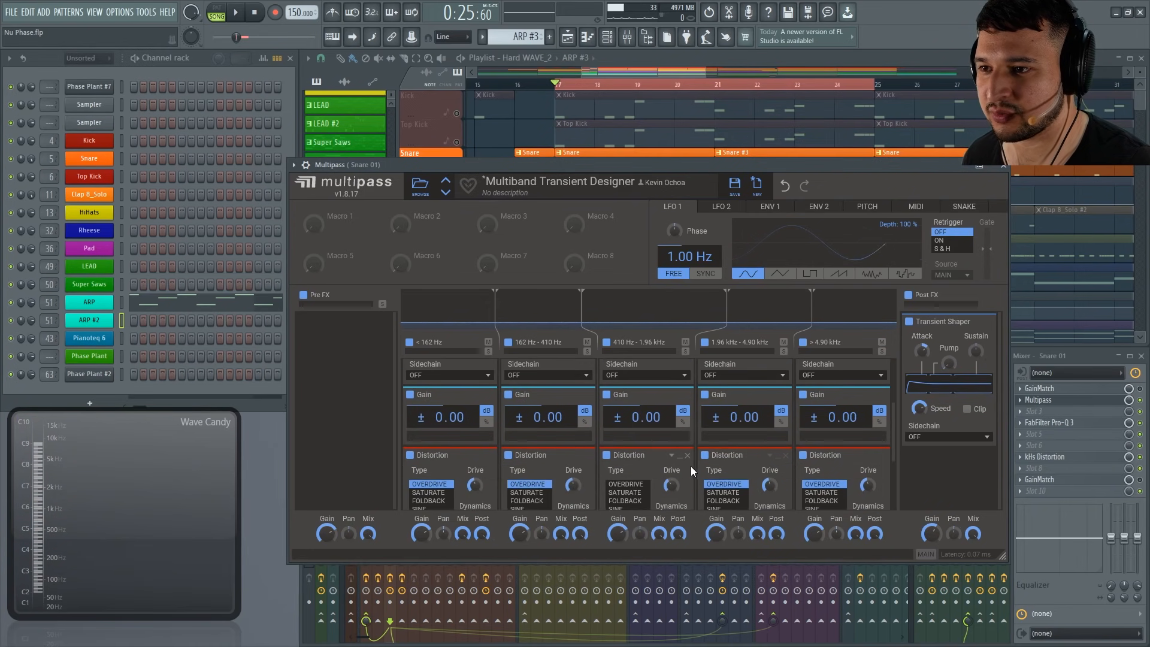
# Remove the Distortion from all five bands of the Snare's Multipass and close the plugin window.
pyautogui.click(687, 456)
pyautogui.click(785, 455)
pyautogui.click(883, 455)
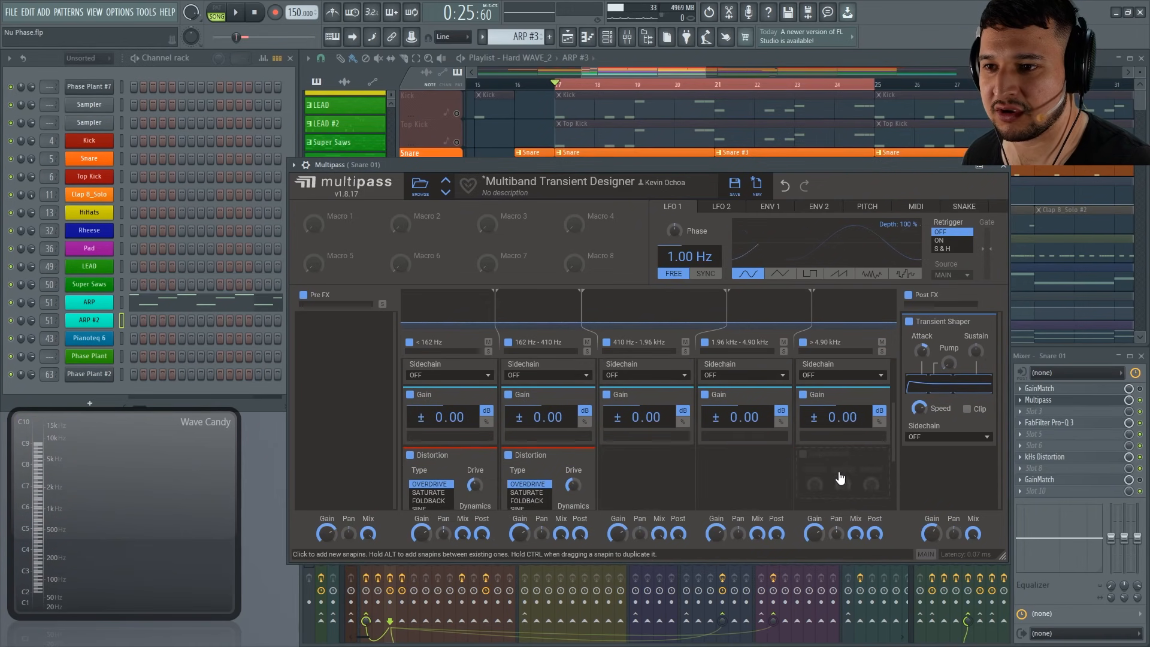
pyautogui.click(590, 457)
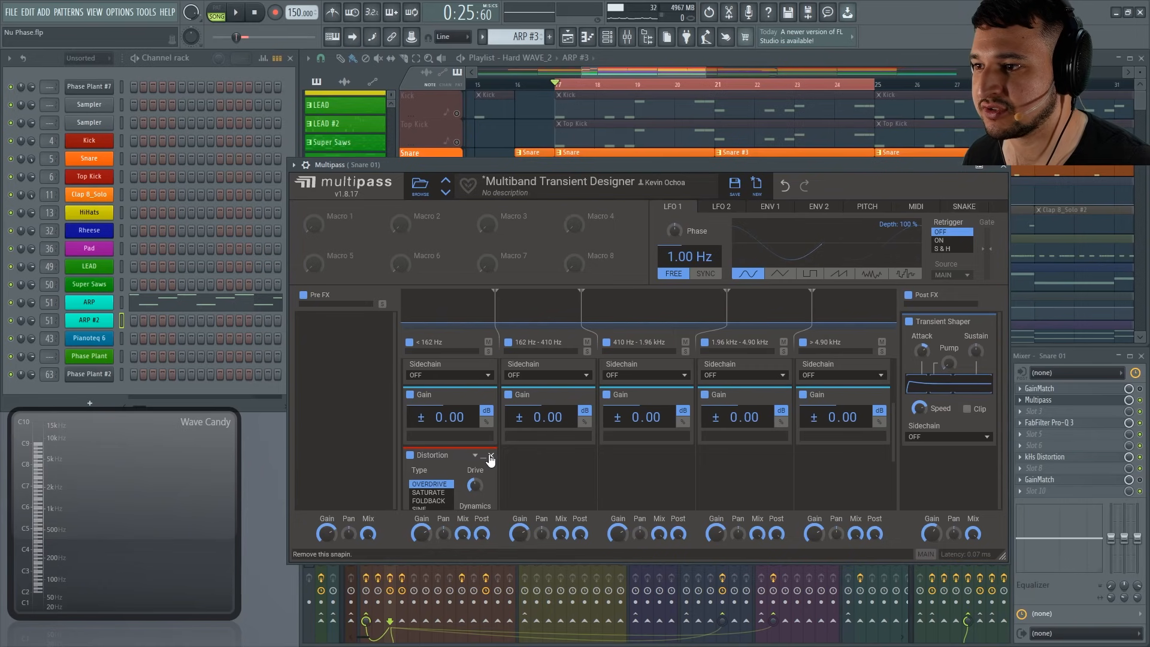
pyautogui.click(492, 456)
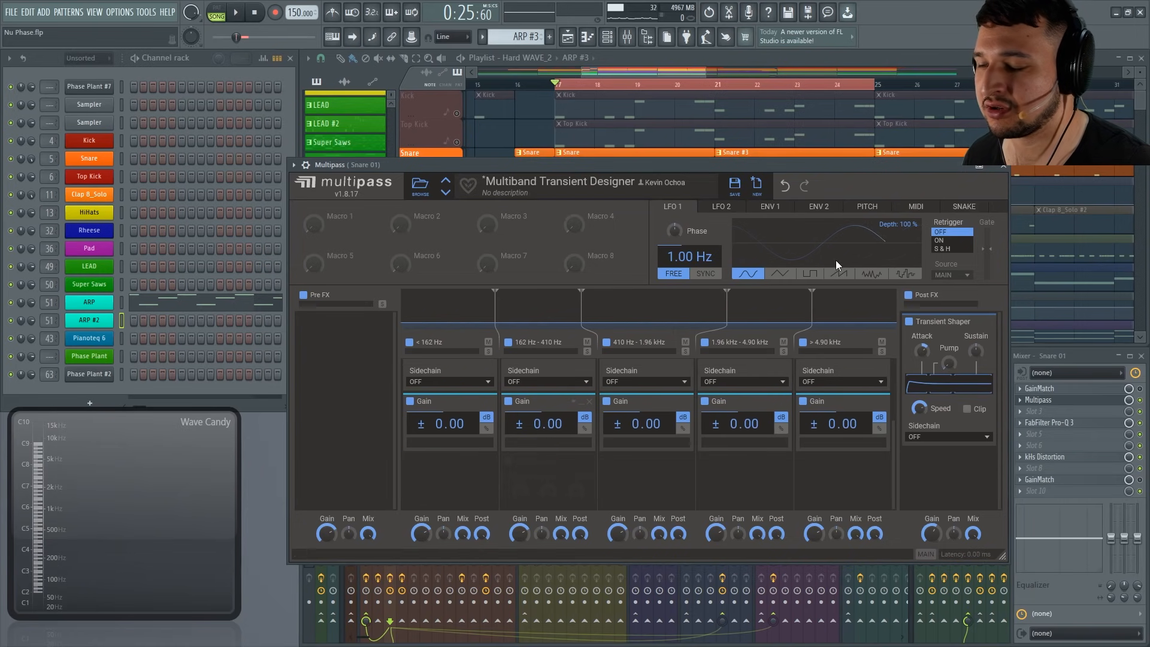
pyautogui.click(1009, 167)
# Cancel the Snare solo so that the other playlist tracks are unmuted.
pyautogui.scroll(-5, 655, 432)
pyautogui.scroll(-3, 645, 425)
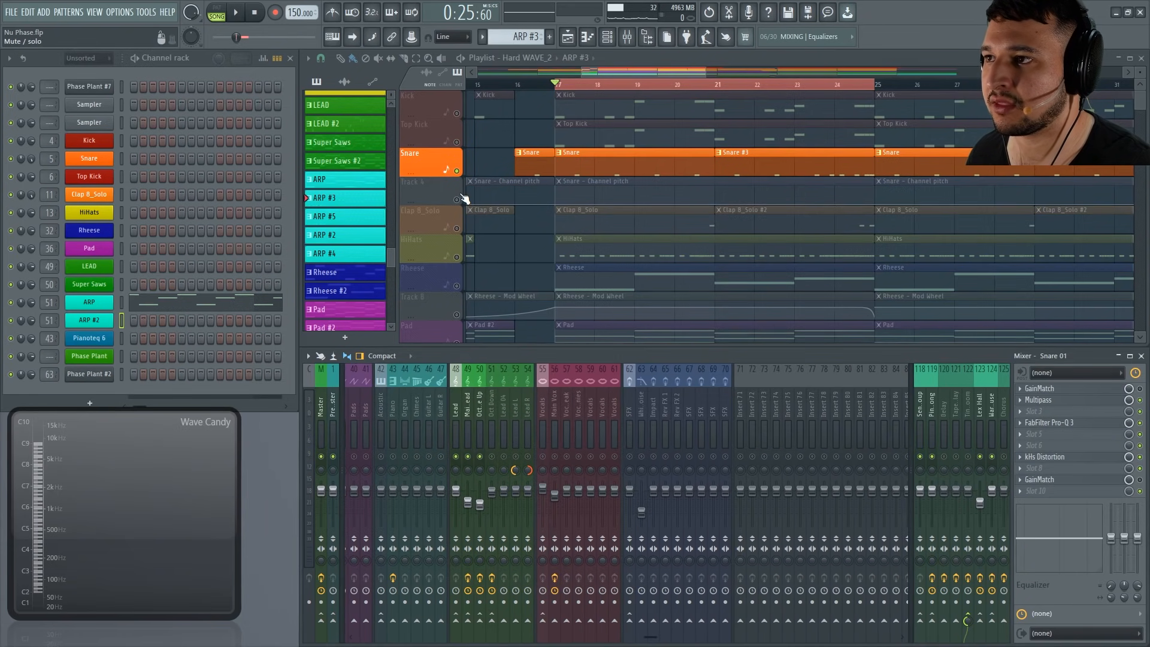
pyautogui.rightClick(460, 196)
pyautogui.scroll(-6, 709, 234)
pyautogui.scroll(4, 906, 273)
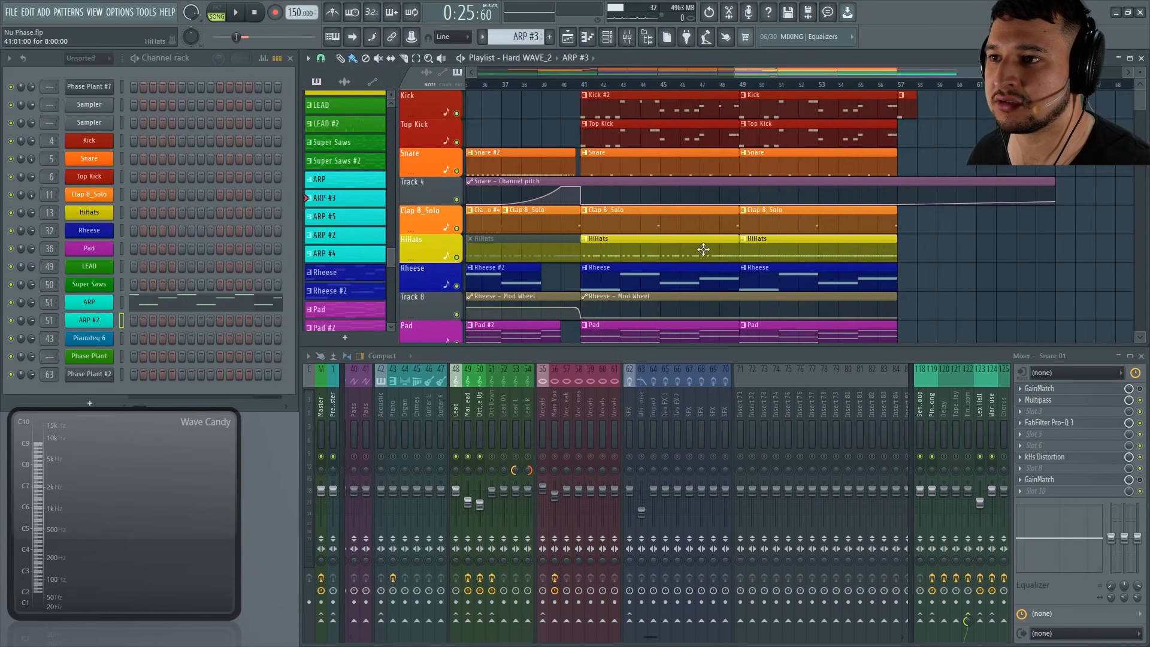
# Set the playlist's loop selection to bars 41 to 49.
pyautogui.scroll(-5, 704, 250)
pyautogui.moveTo(585, 86); pyautogui.dragTo(734, 95)
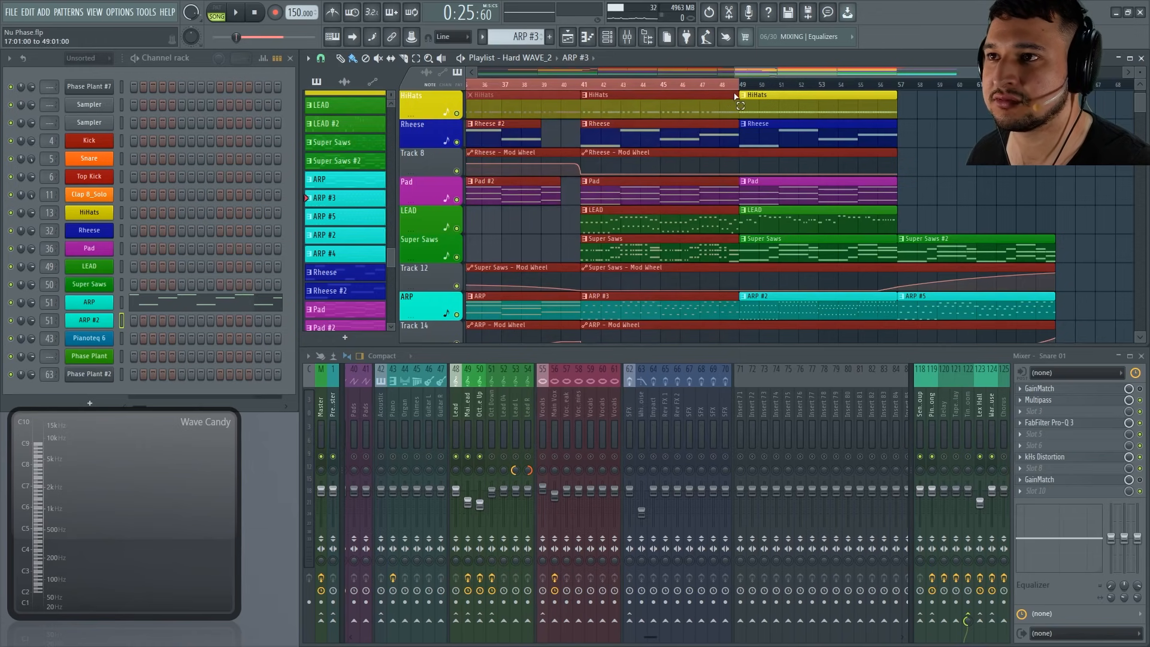
pyautogui.hotkey('ctrl', 'd')
pyautogui.hotkey('ctrl', 'd')
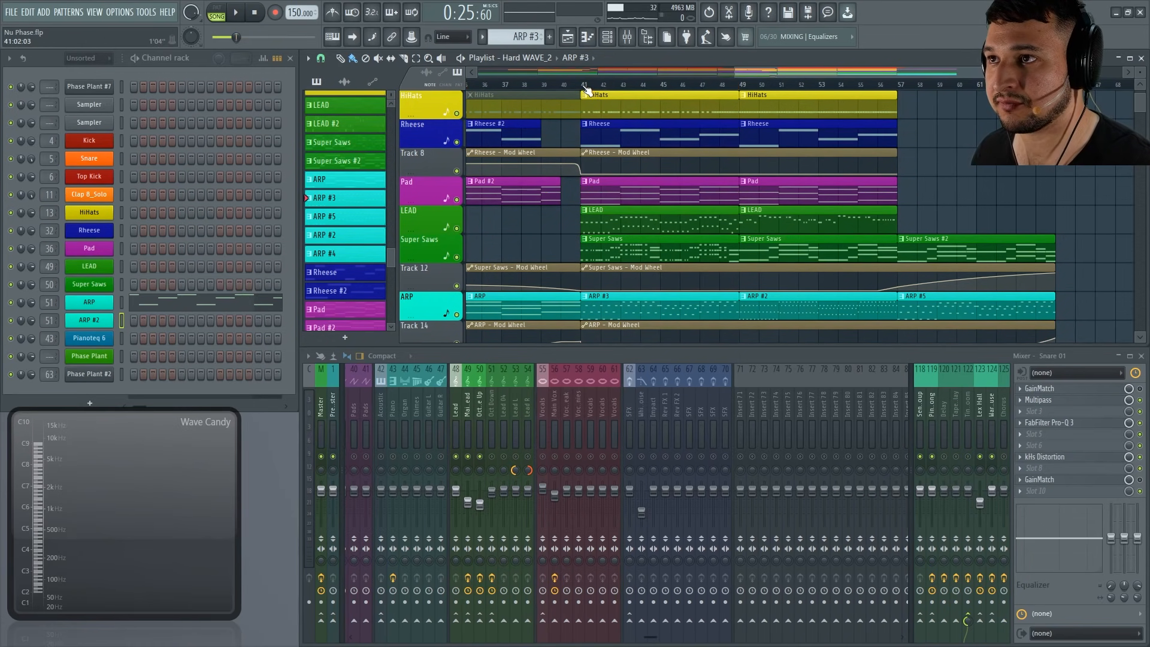
pyautogui.moveTo(586, 90); pyautogui.dragTo(740, 90)
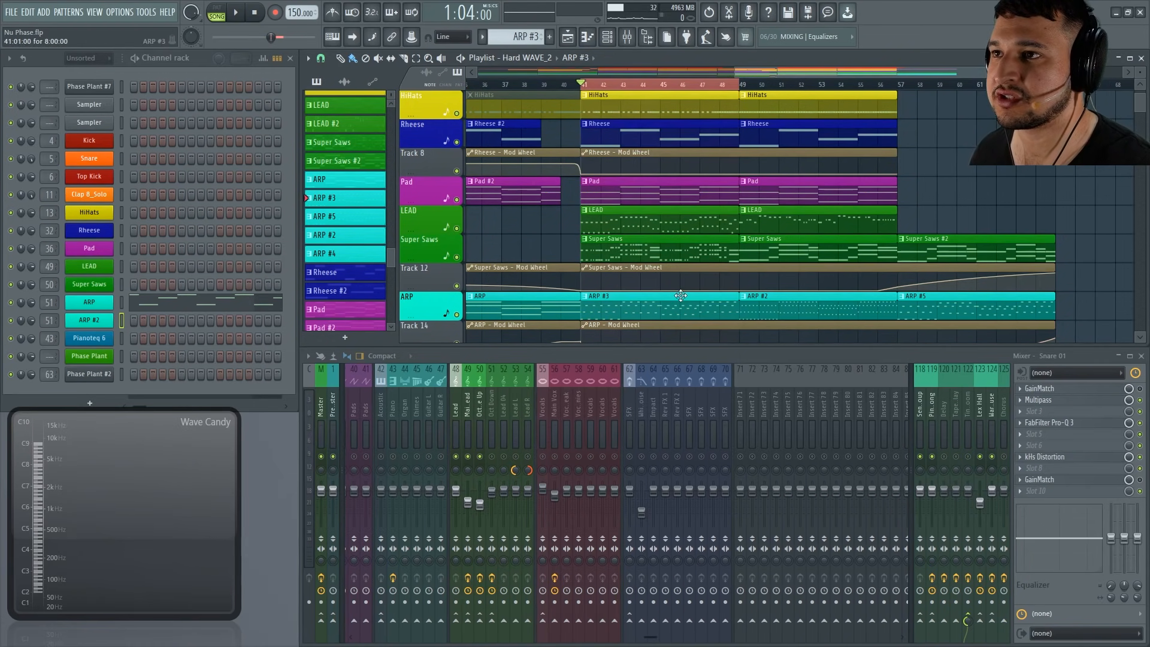
# Solo the LEAD track and open Multipass from the Main Lead mixer channel.
pyautogui.keyDown('ctrl'); pyautogui.click(458, 229); pyautogui.keyUp('ctrl')
pyautogui.click(469, 399)
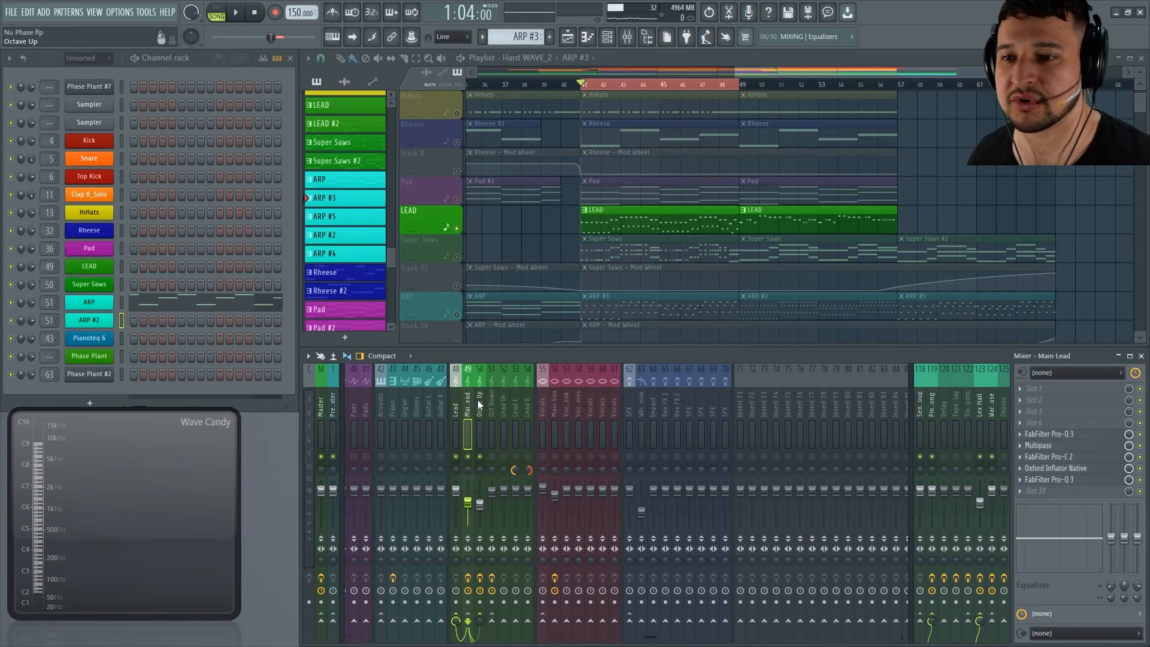
pyautogui.click(1055, 444)
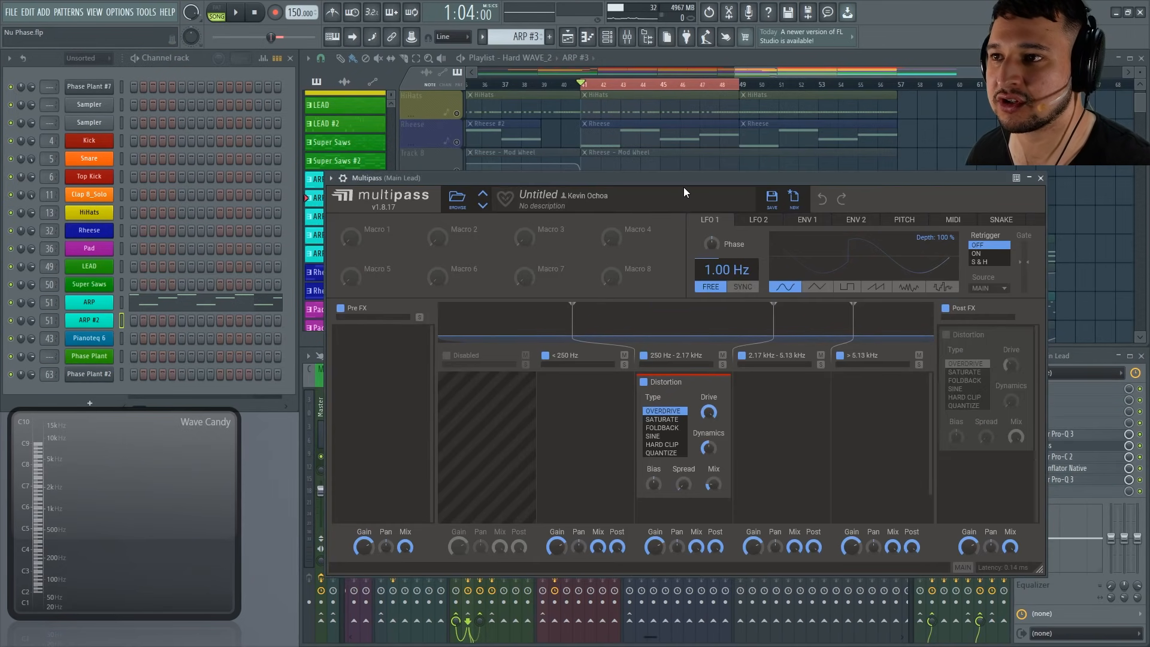
# Play the lead and switch the 250 Hz–2.17 kHz band's Distortion off and on to compare the sound.
pyautogui.press('space')
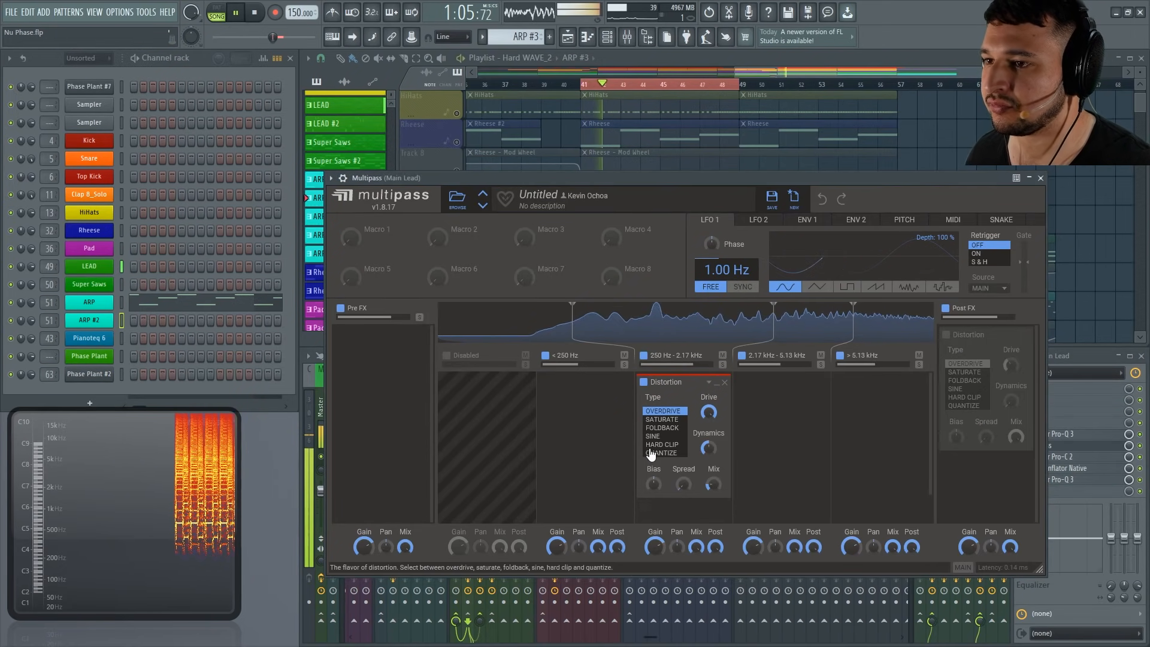
pyautogui.click(645, 384)
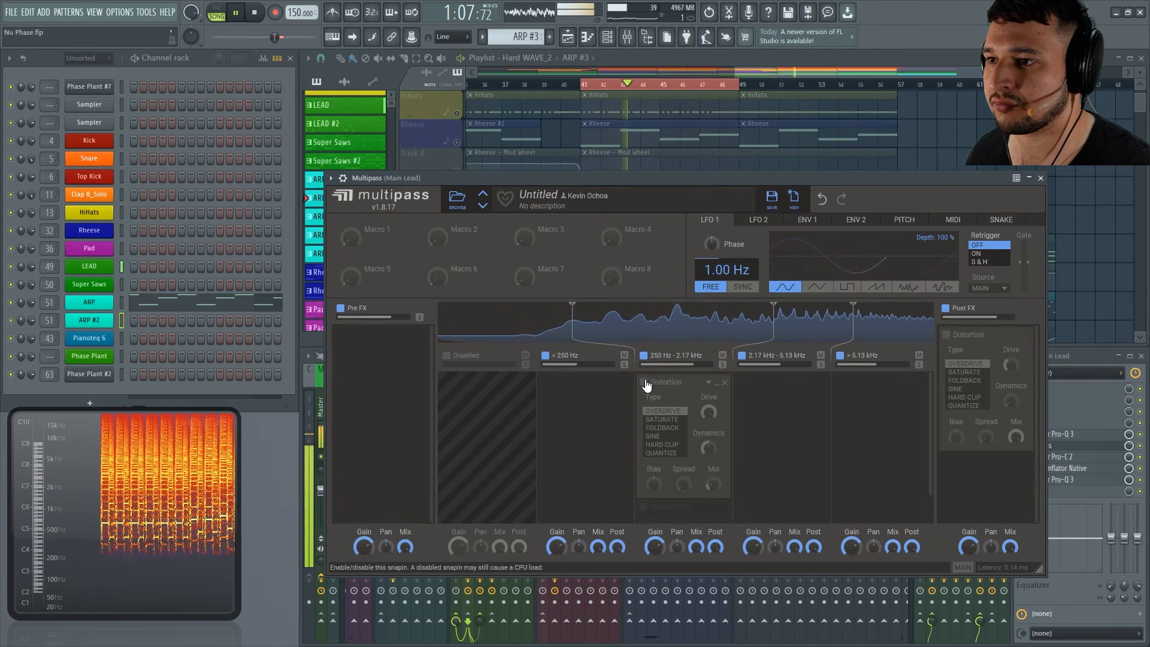
pyautogui.click(645, 384)
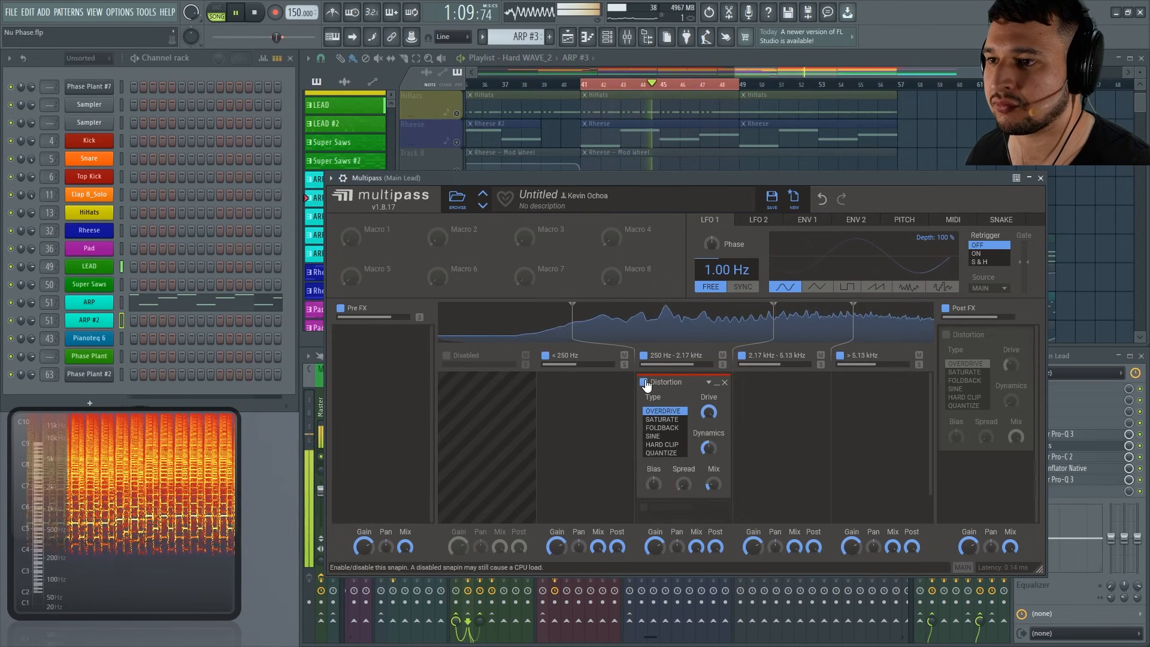
pyautogui.click(645, 384)
pyautogui.click(645, 384)
pyautogui.click(645, 384)
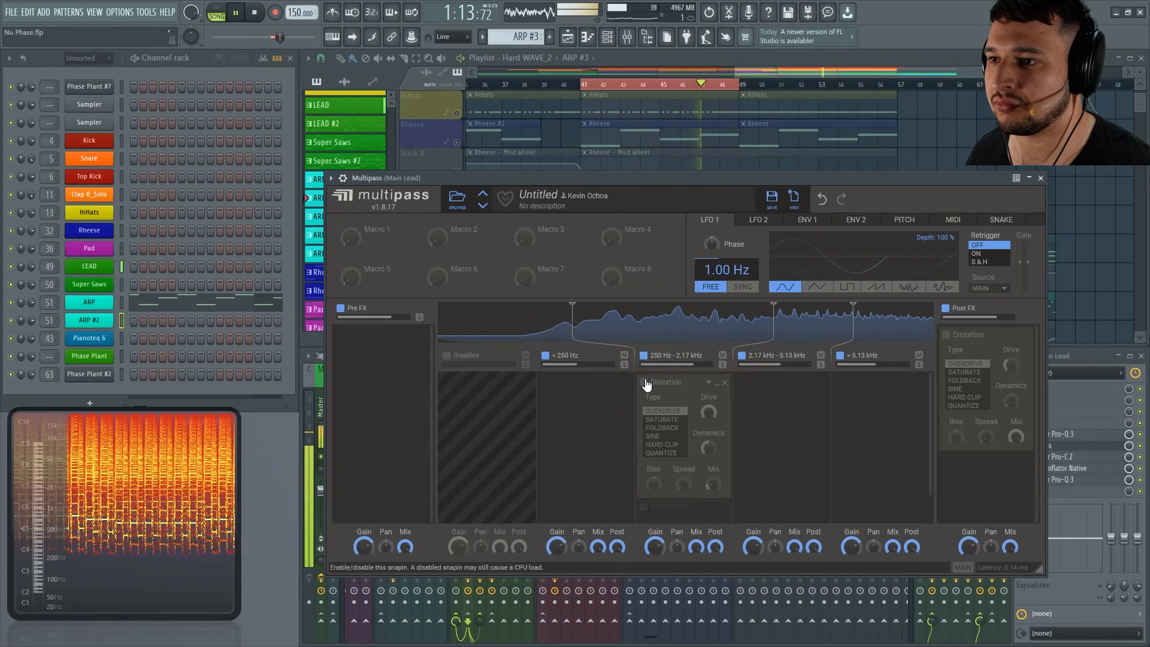
pyautogui.click(645, 383)
pyautogui.click(645, 383)
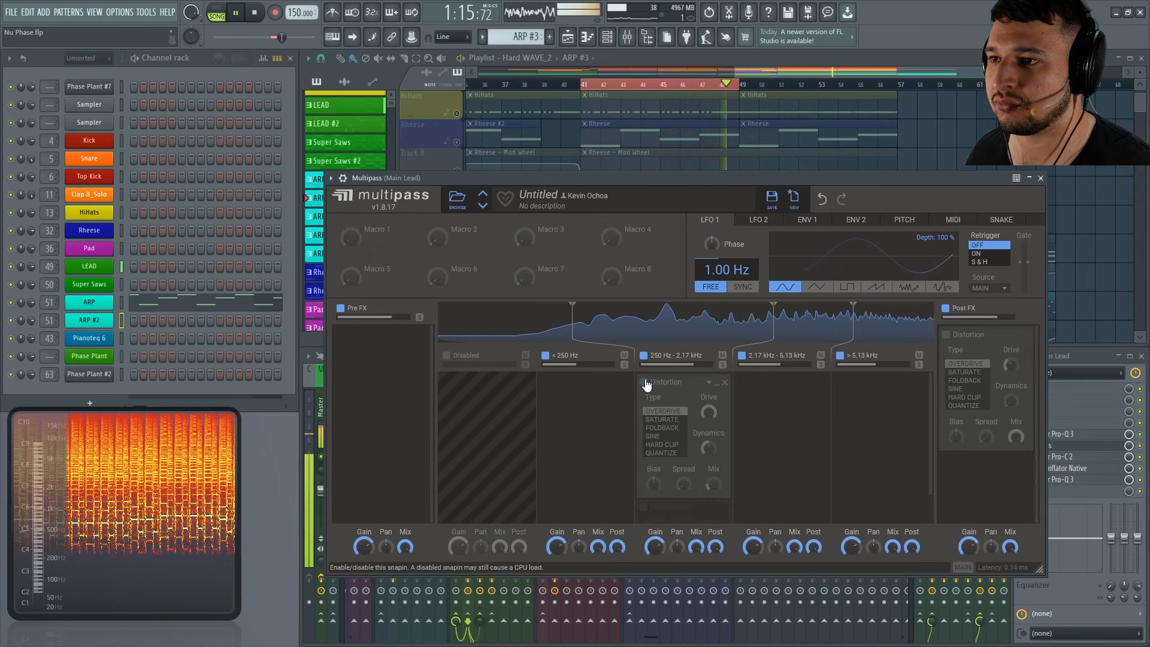
pyautogui.click(645, 384)
# Try an 88% mix on the 250 Hz–2.17 kHz band's Distortion, compare it bypassed, bring the mix to 28%, and stop playback.
pyautogui.moveTo(713, 485); pyautogui.dragTo(713, 479)
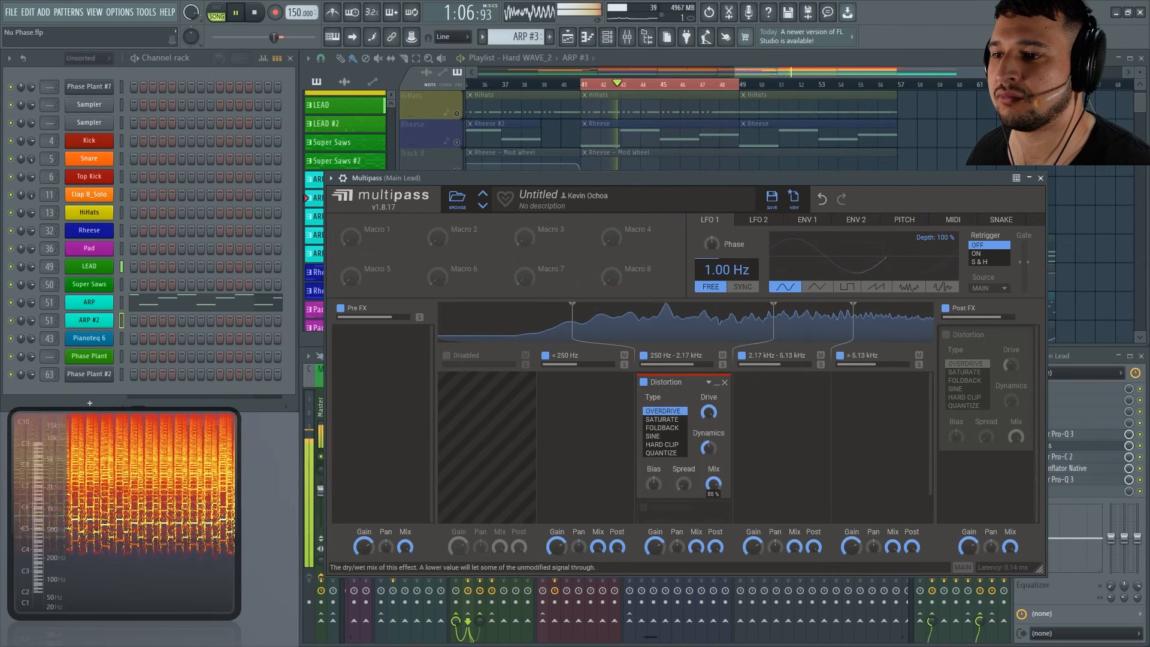
pyautogui.click(644, 383)
pyautogui.click(644, 383)
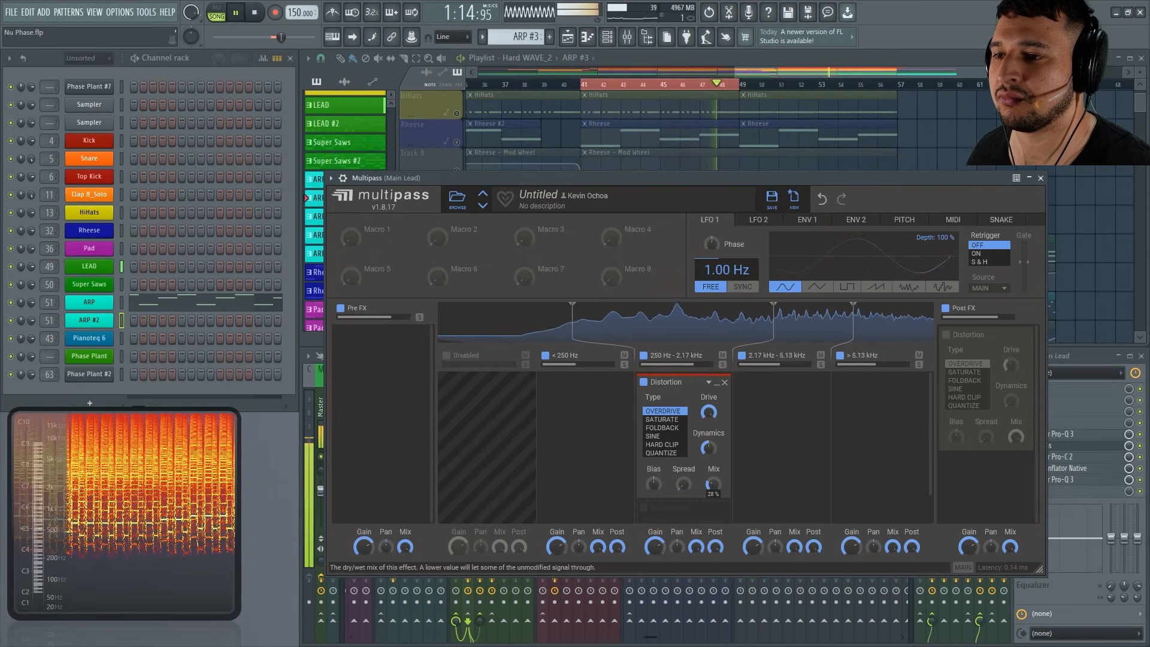
pyautogui.click(645, 383)
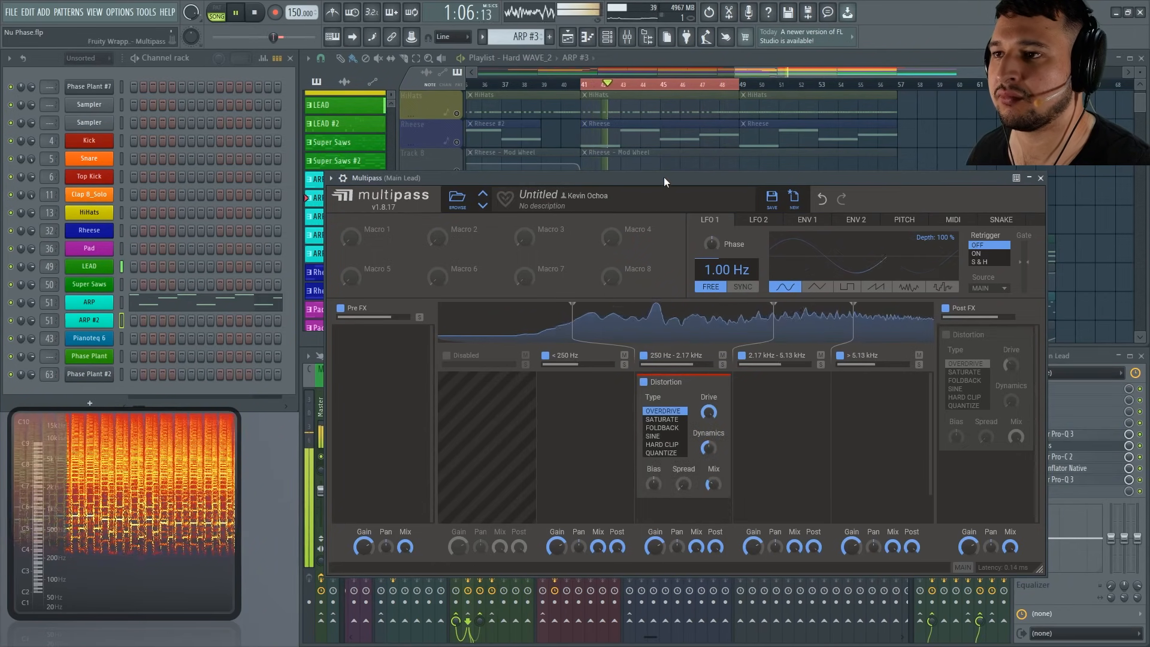
pyautogui.press('space')
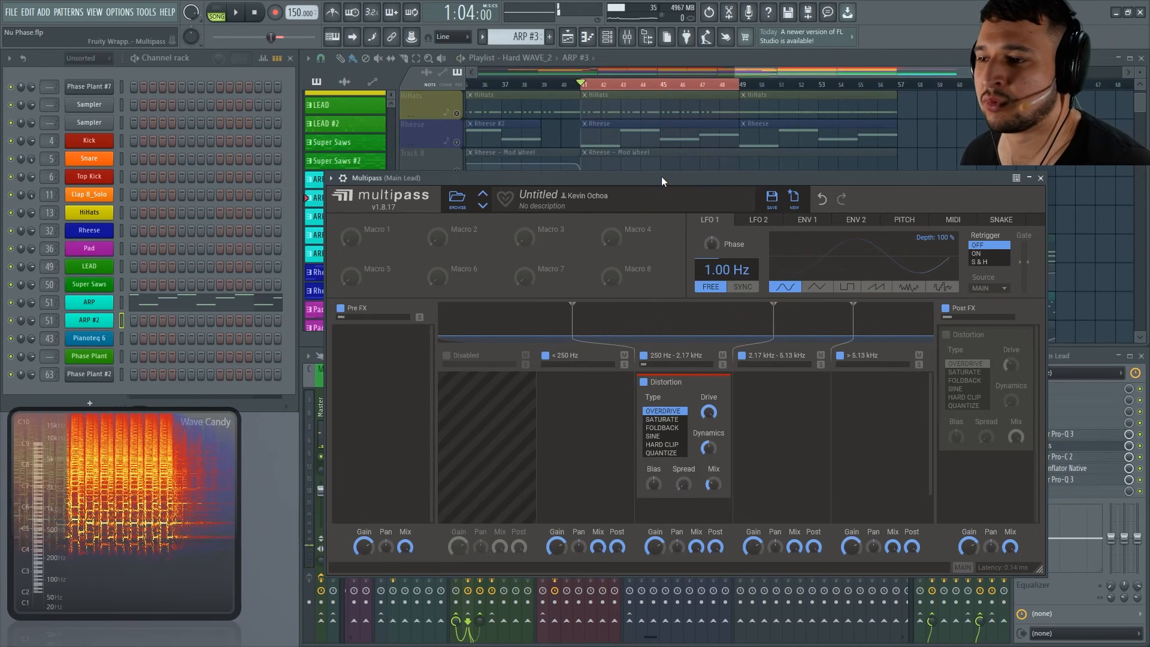
# Uncover the mixer and compare the Main Lead's levels during playback with the 250 Hz–2.17 kHz band's Distortion off and on.
pyautogui.moveTo(662, 176); pyautogui.dragTo(961, 207)
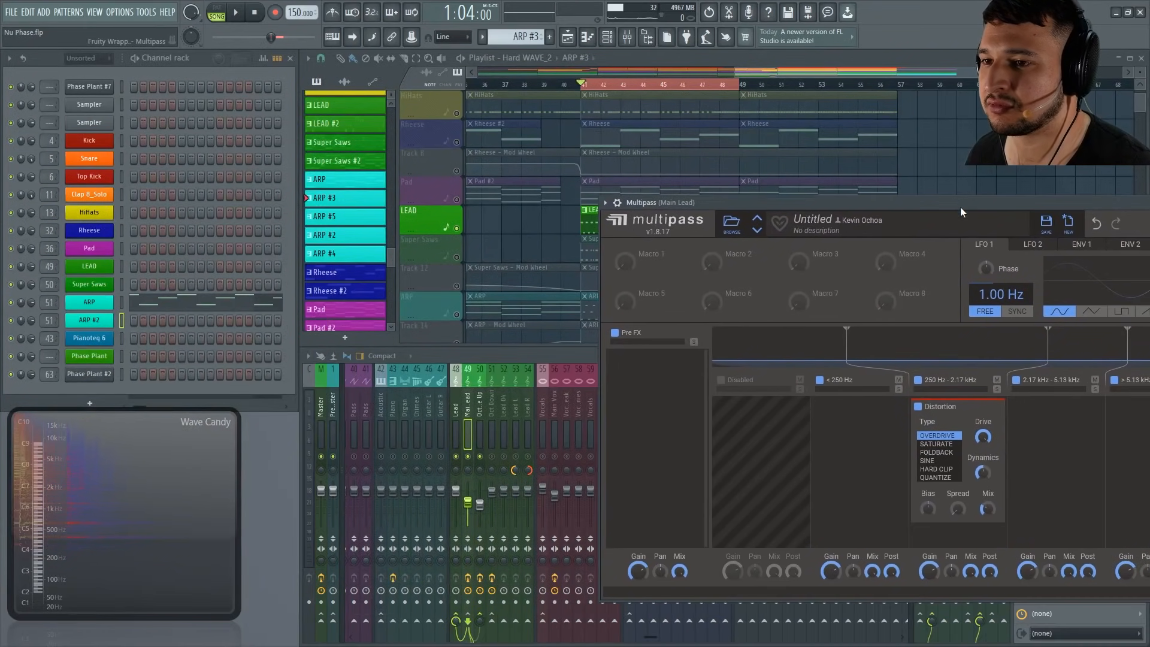
pyautogui.press('space')
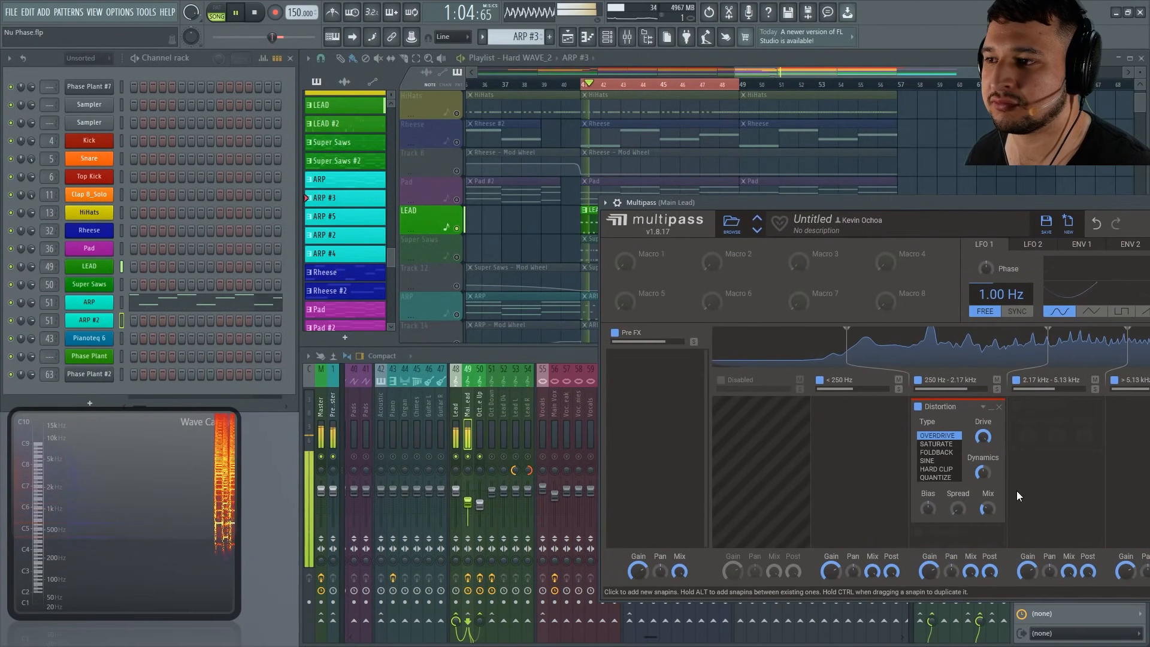
pyautogui.click(919, 407)
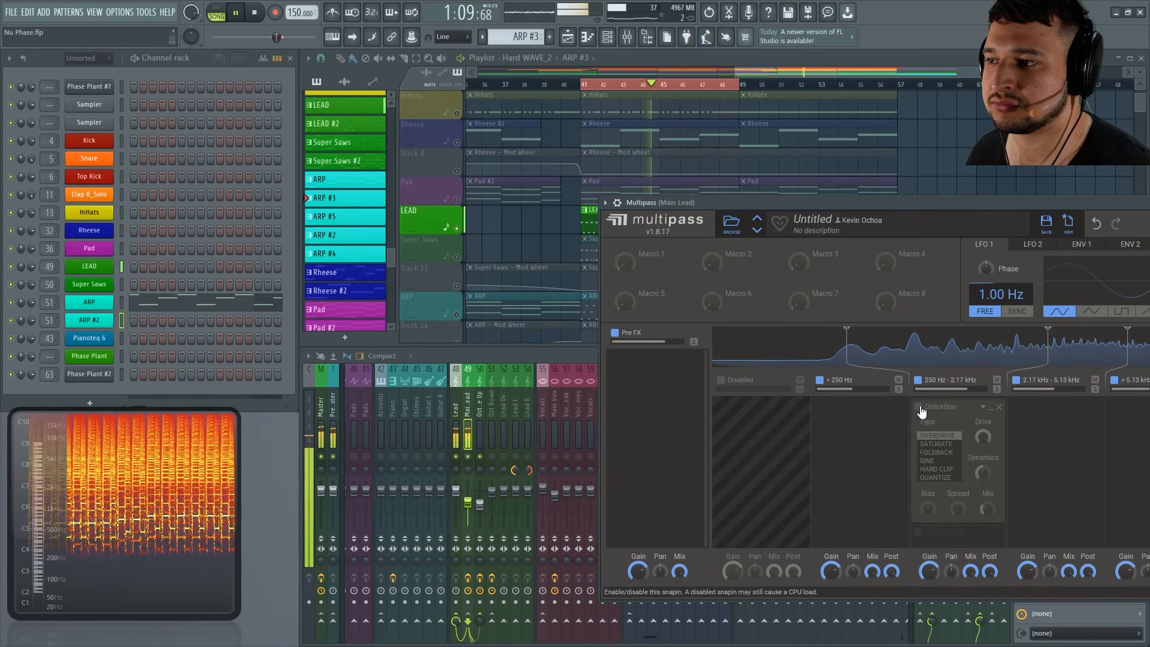
pyautogui.click(920, 409)
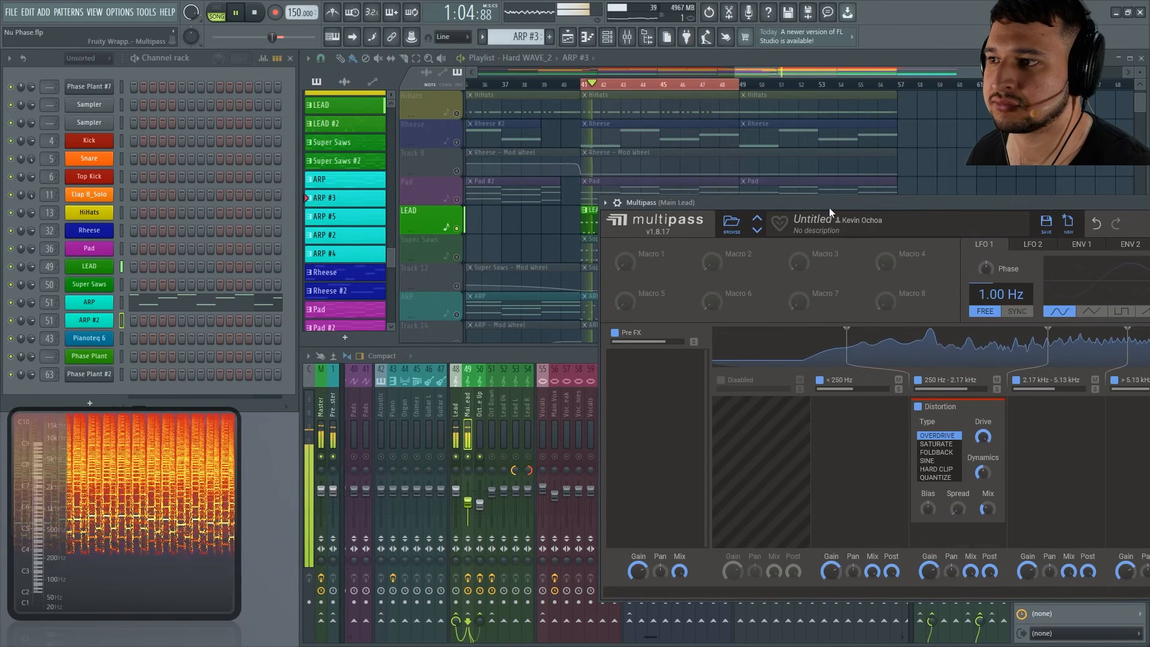
pyautogui.press('space')
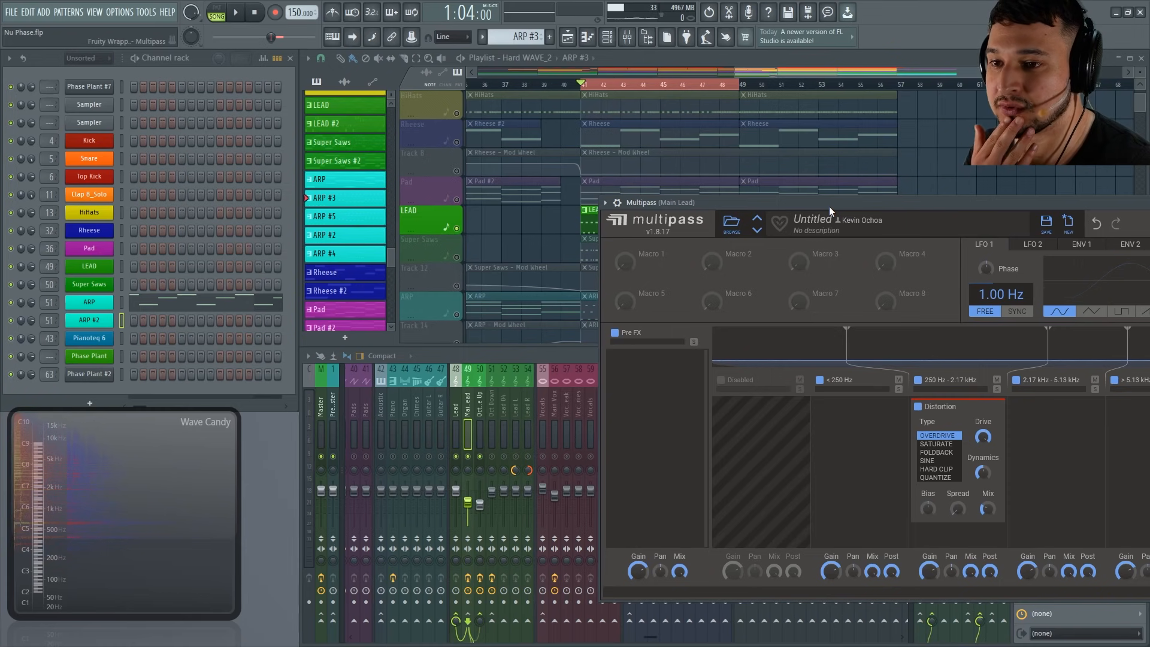
# Try the Post FX Distortion as Quantize during playback, switch it back off, and stop playback.
pyautogui.moveTo(829, 207); pyautogui.dragTo(571, 225)
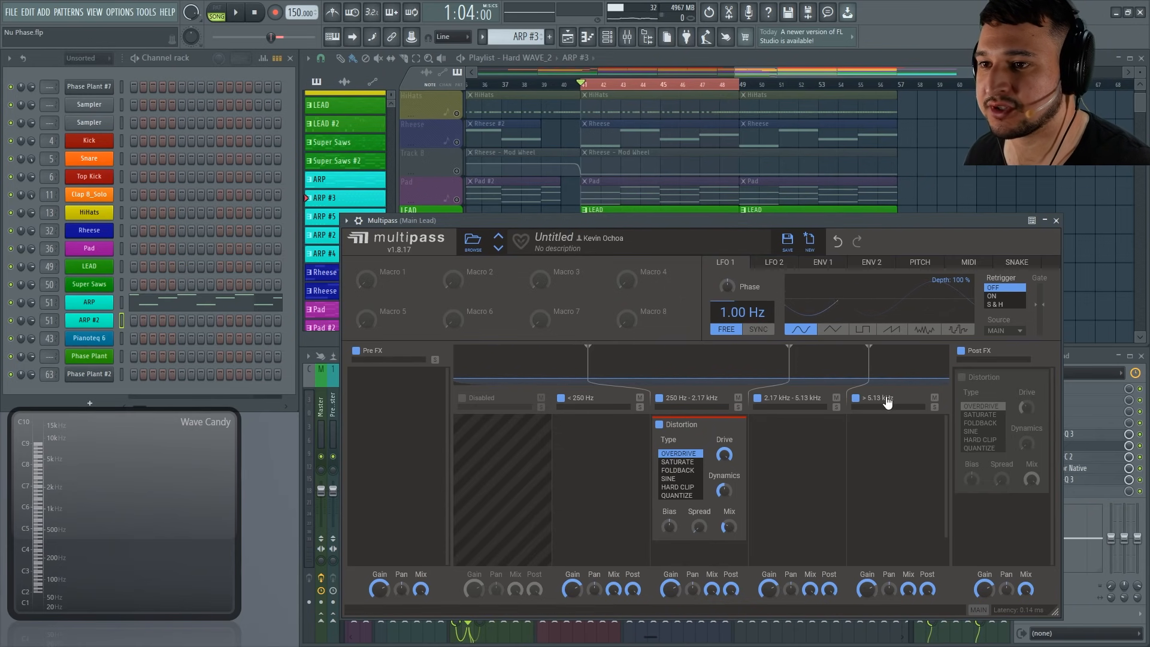
pyautogui.click(962, 378)
pyautogui.click(978, 449)
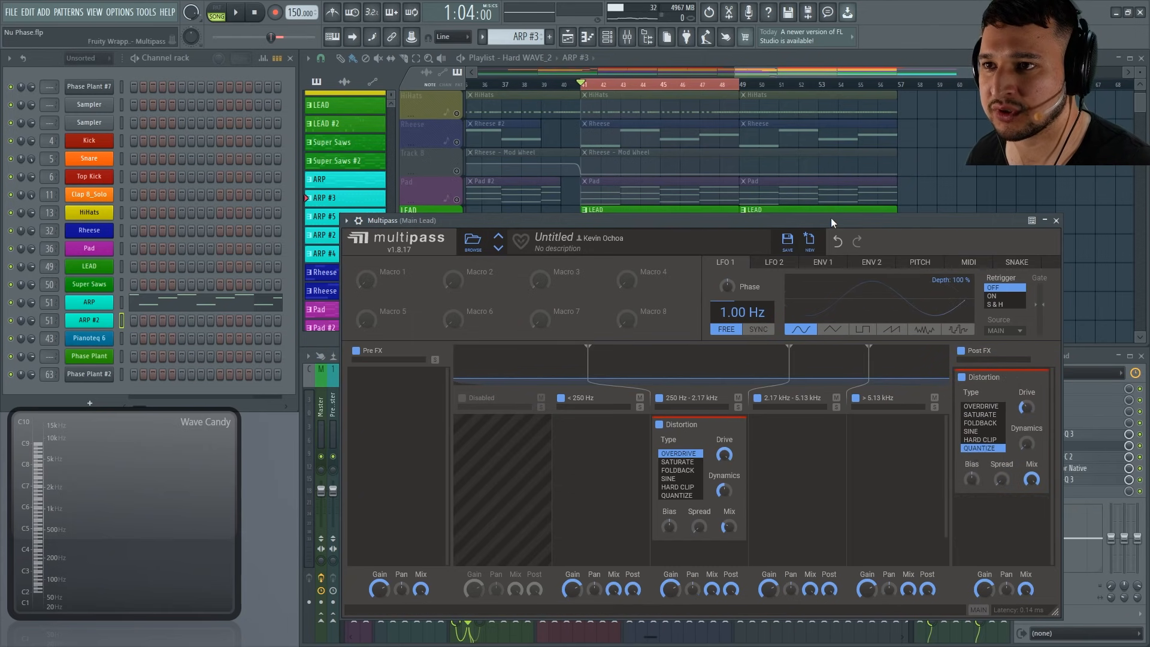
pyautogui.press('space')
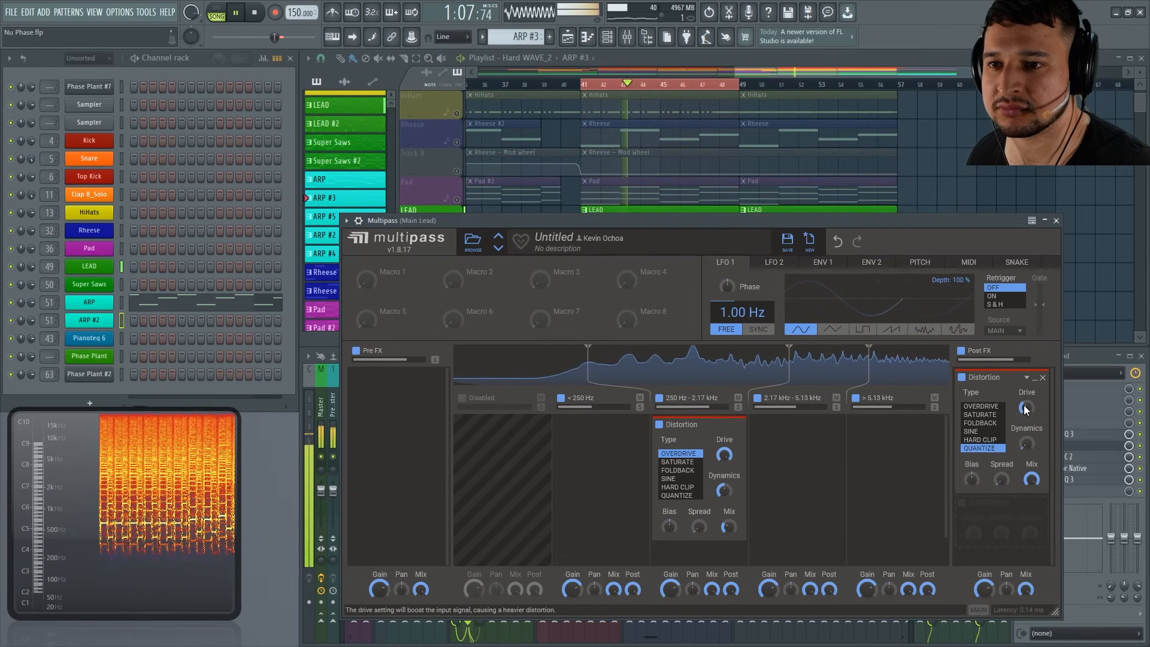
pyautogui.click(962, 377)
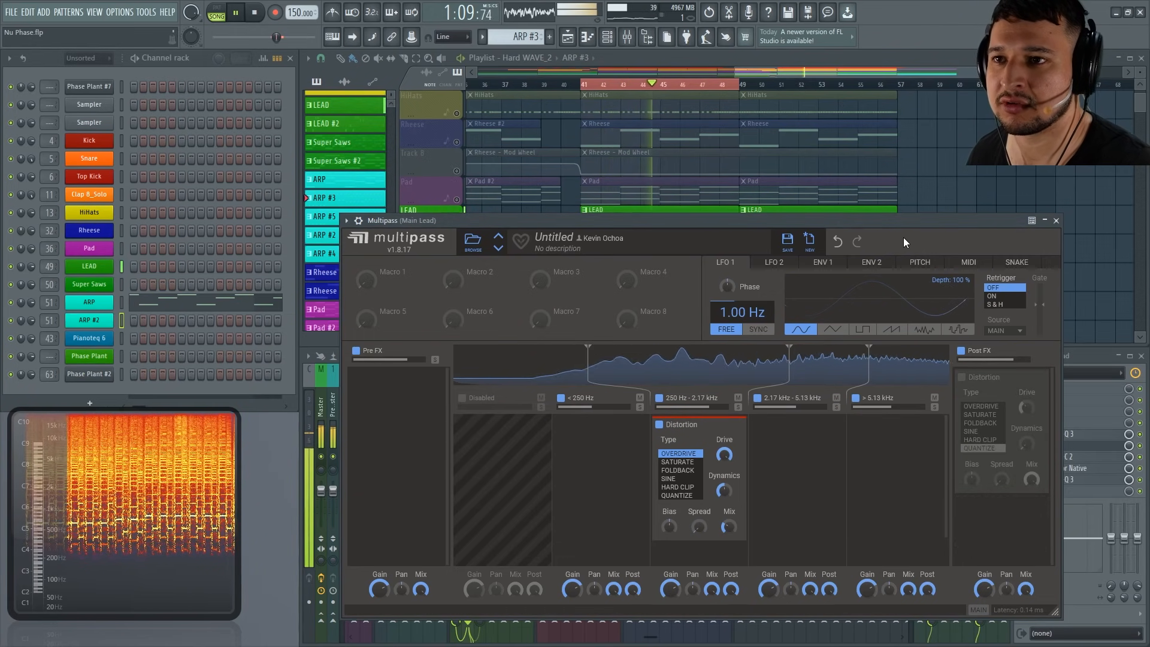
pyautogui.press('space')
# Add a Quantize Distortion to the 2.17–5.13 kHz band and, during playback, adjust its drive, lower its dynamics and set its mix to 19%.
pyautogui.moveTo(899, 221); pyautogui.dragTo(793, 160)
pyautogui.click(668, 376)
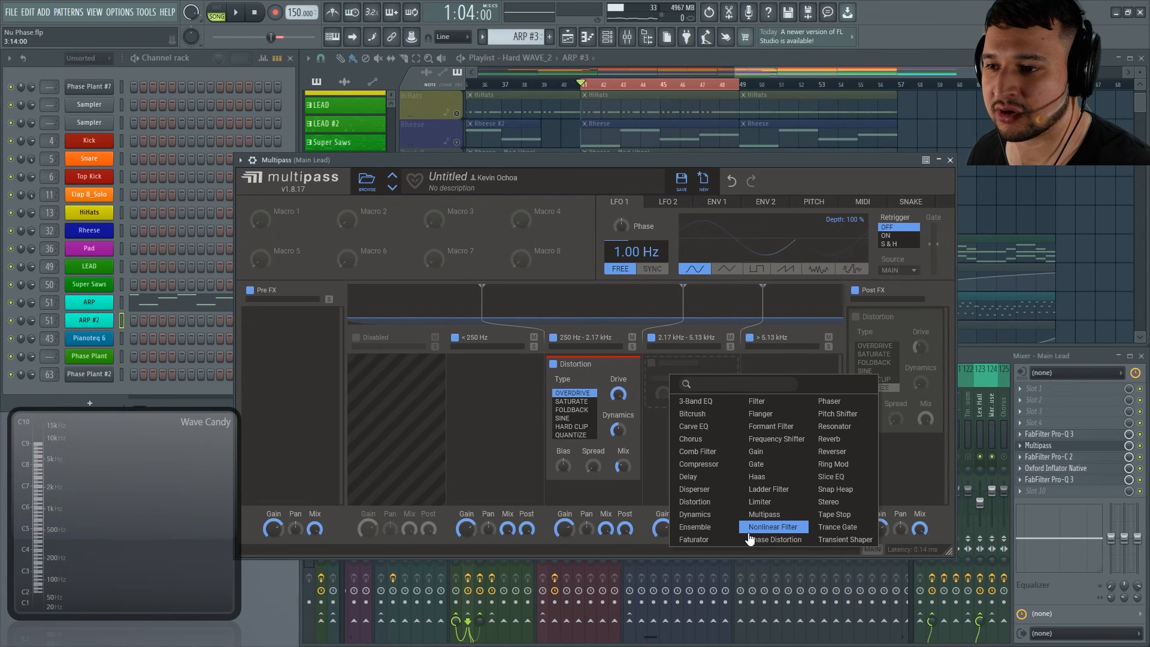
pyautogui.click(718, 507)
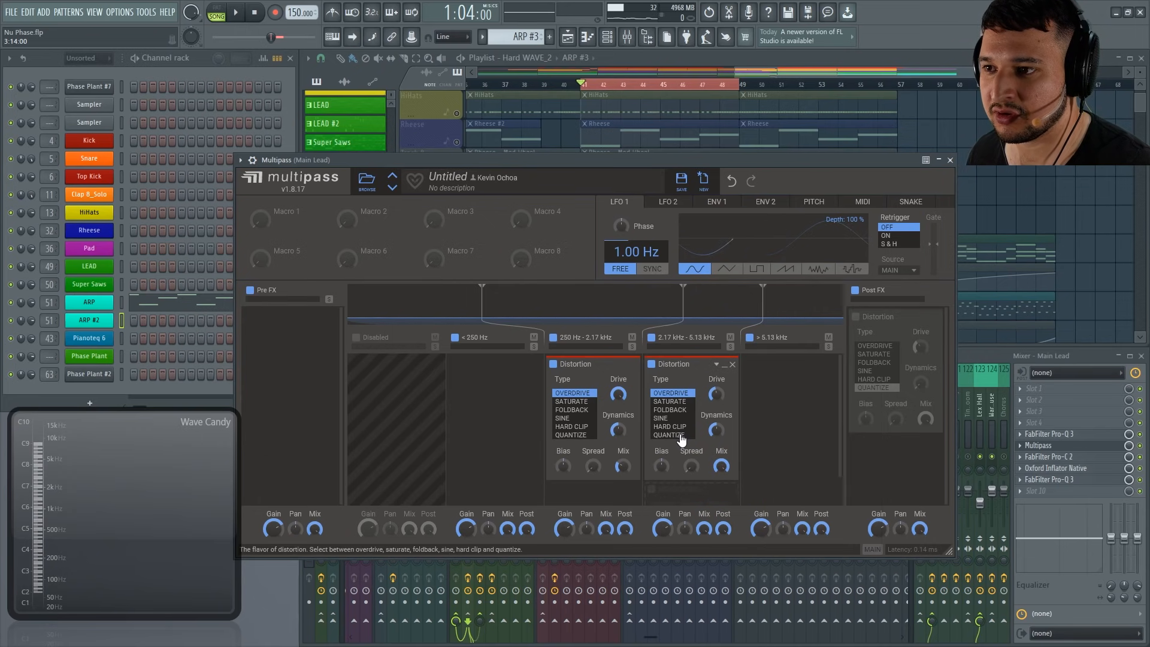
pyautogui.press('space')
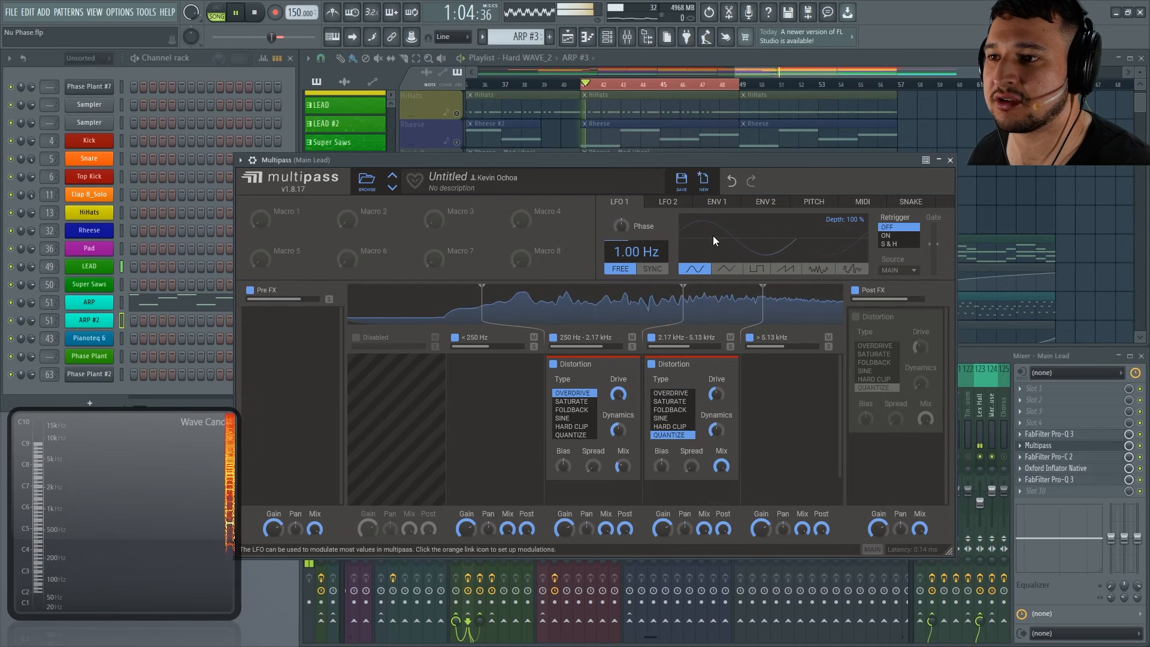
pyautogui.moveTo(717, 394); pyautogui.dragTo(716, 374)
pyautogui.moveTo(716, 430); pyautogui.dragTo(716, 485)
pyautogui.moveTo(716, 394); pyautogui.dragTo(721, 551)
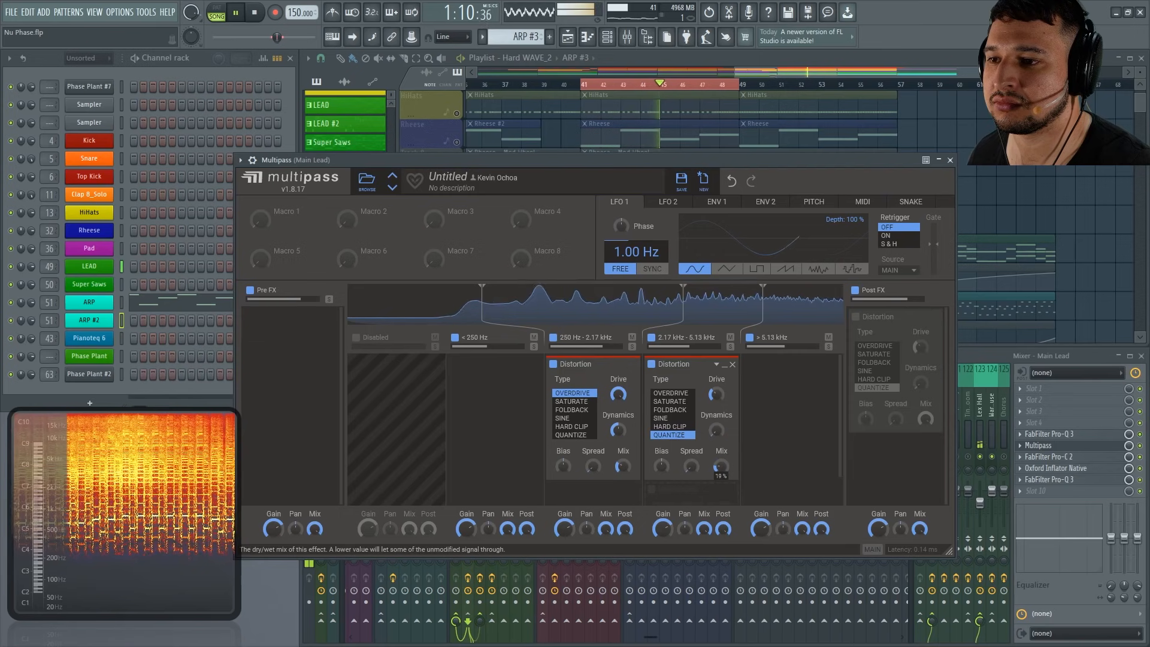
# Toggle the 2.17–5.13 kHz band's Distortion to compare the lead, stop playback, and remove that Distortion.
pyautogui.click(653, 364)
pyautogui.click(652, 365)
pyautogui.click(653, 365)
pyautogui.click(652, 365)
pyautogui.press('space')
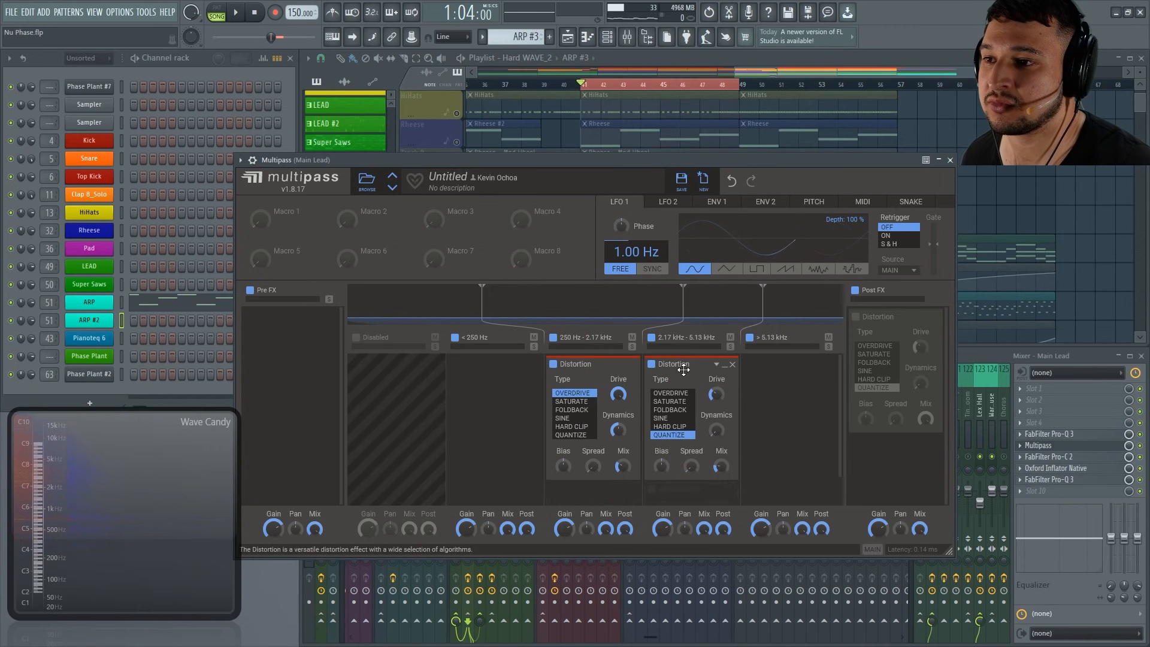
pyautogui.click(732, 365)
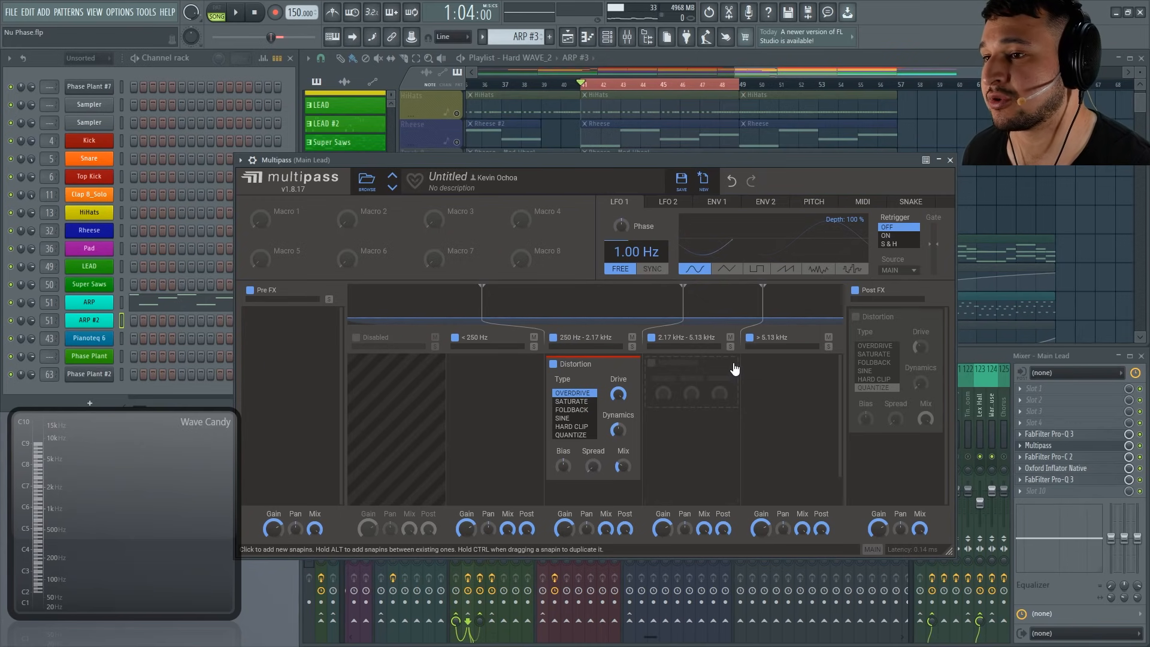
# Close the Main Lead's Multipass window and return to the playlist tracks around LEAD.
pyautogui.click(950, 161)
pyautogui.scroll(-2, 514, 286)
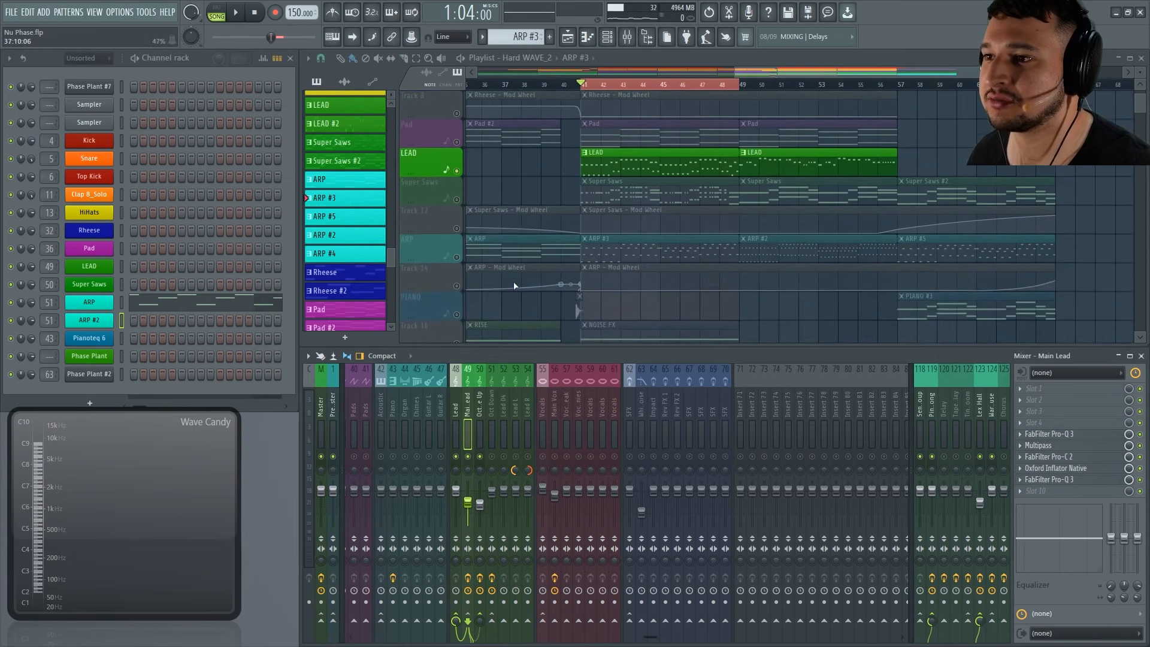
# Solo the ARP playlist track, start playback, and select the Oct Down mixer track.
pyautogui.keyDown('ctrl'); pyautogui.click(458, 258); pyautogui.keyUp('ctrl')
pyautogui.press('space')
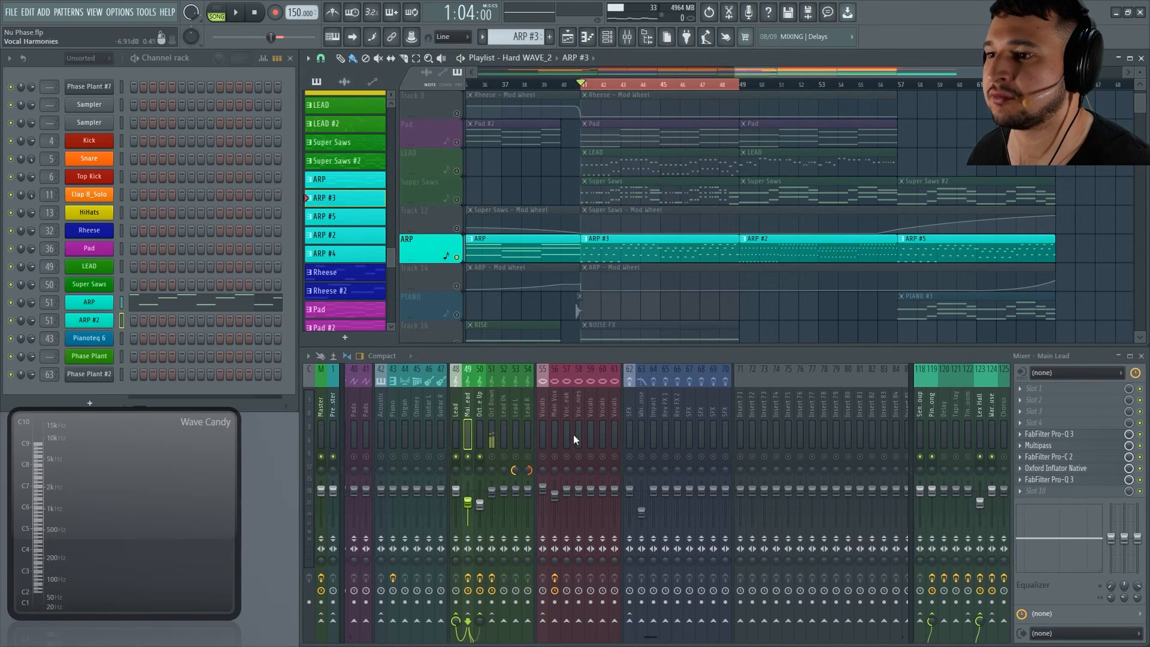
pyautogui.click(490, 433)
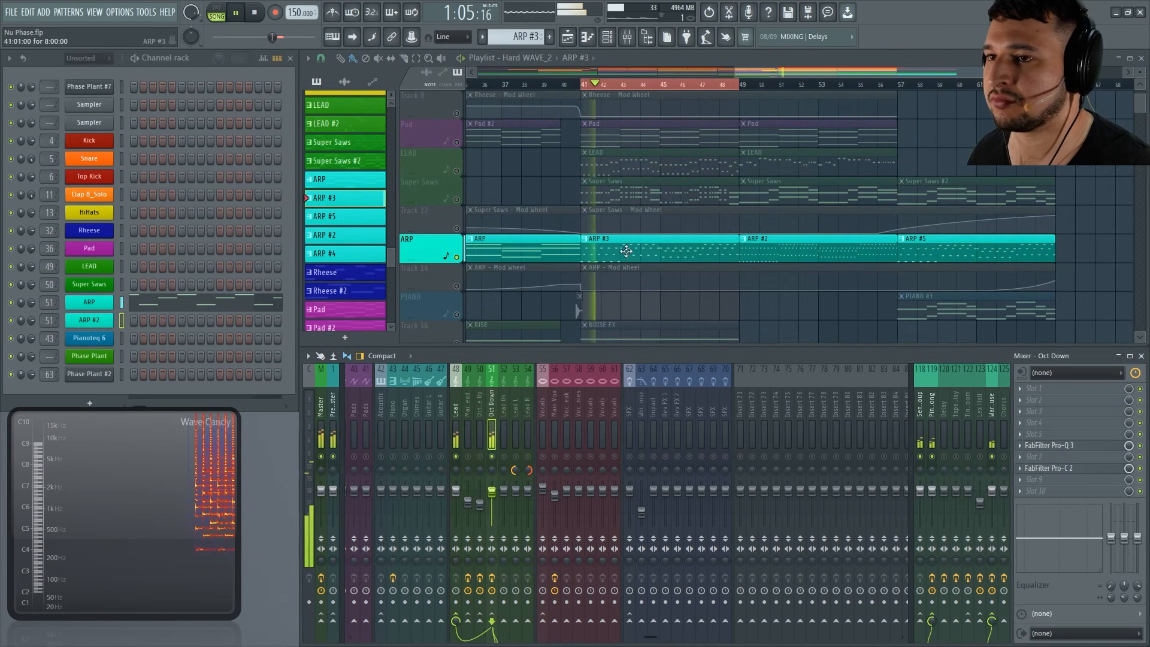
# Set the playlist's time selection to bars 57–65 over the ARP #5 clip and play that section.
pyautogui.moveTo(898, 92); pyautogui.dragTo(1057, 90)
pyautogui.click(584, 96)
pyautogui.click(718, 110)
pyautogui.moveTo(583, 90); pyautogui.dragTo(898, 90)
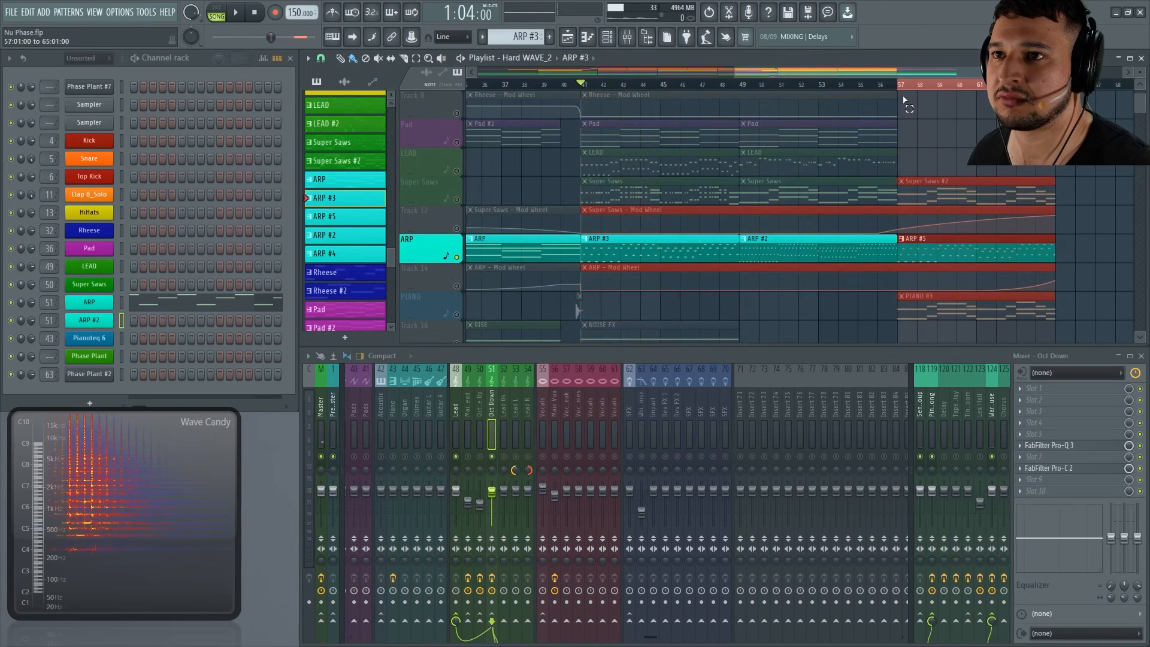
pyautogui.press('space')
pyautogui.scroll(5, 1072, 230)
pyautogui.keyDown('ctrl'); pyautogui.click(1084, 231); pyautogui.keyUp('ctrl')
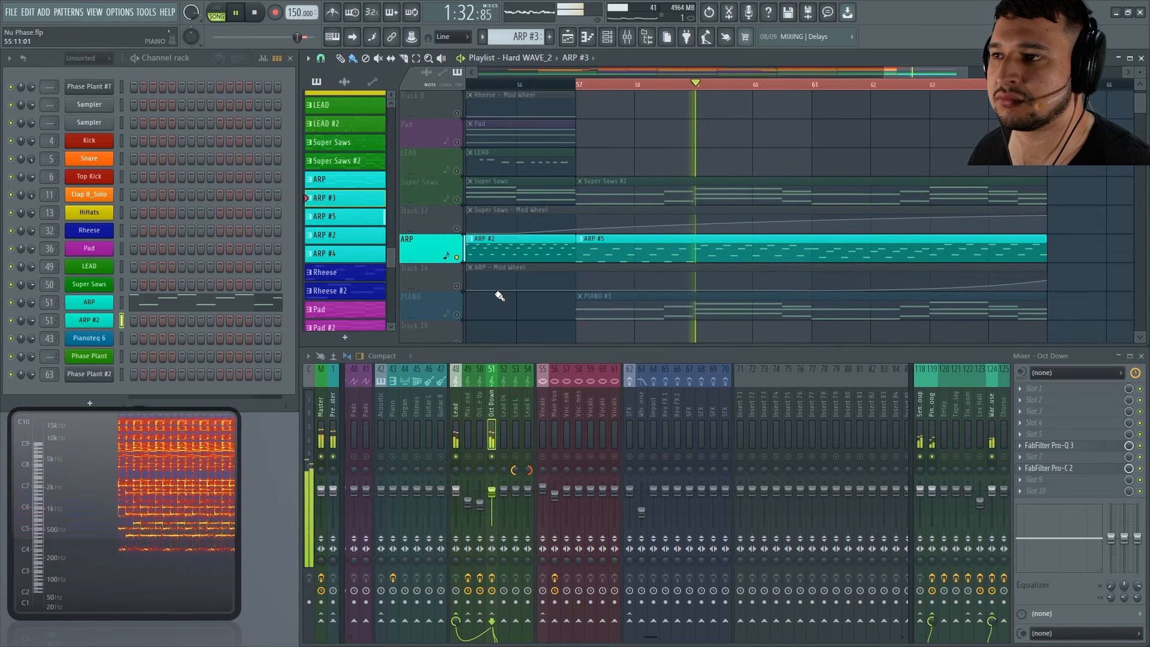
# Open the ARP #2 Phase Plant instrument and its 4 AM Multipass effect, reposition the Multipass window, and stop playback.
pyautogui.click(96, 321)
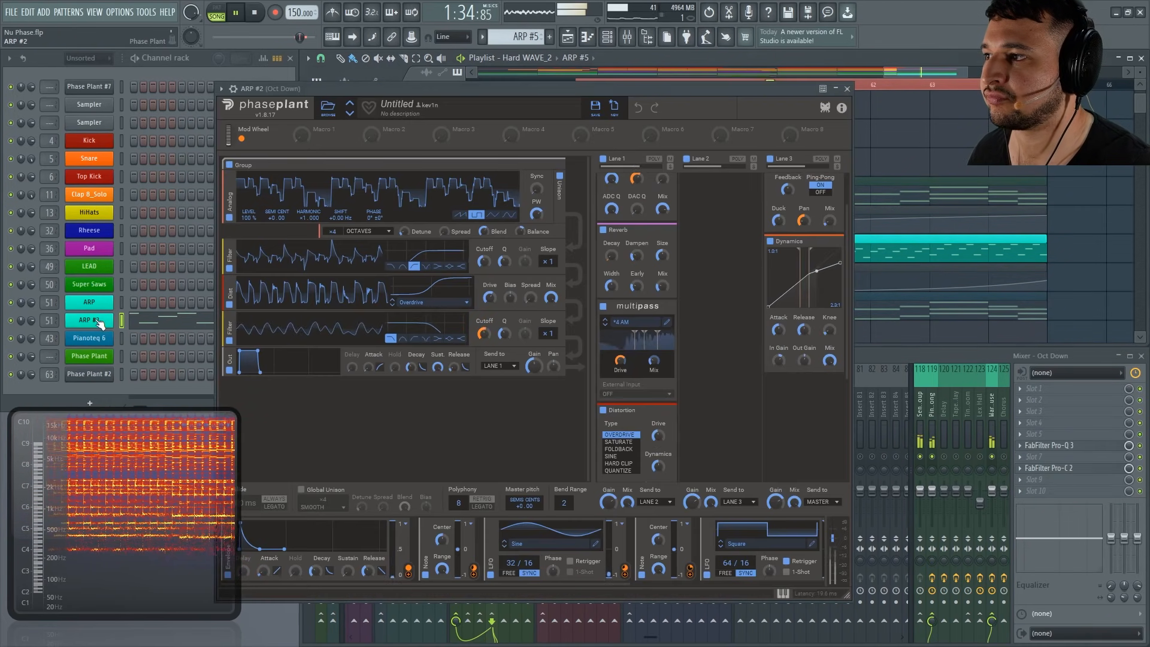
pyautogui.click(666, 321)
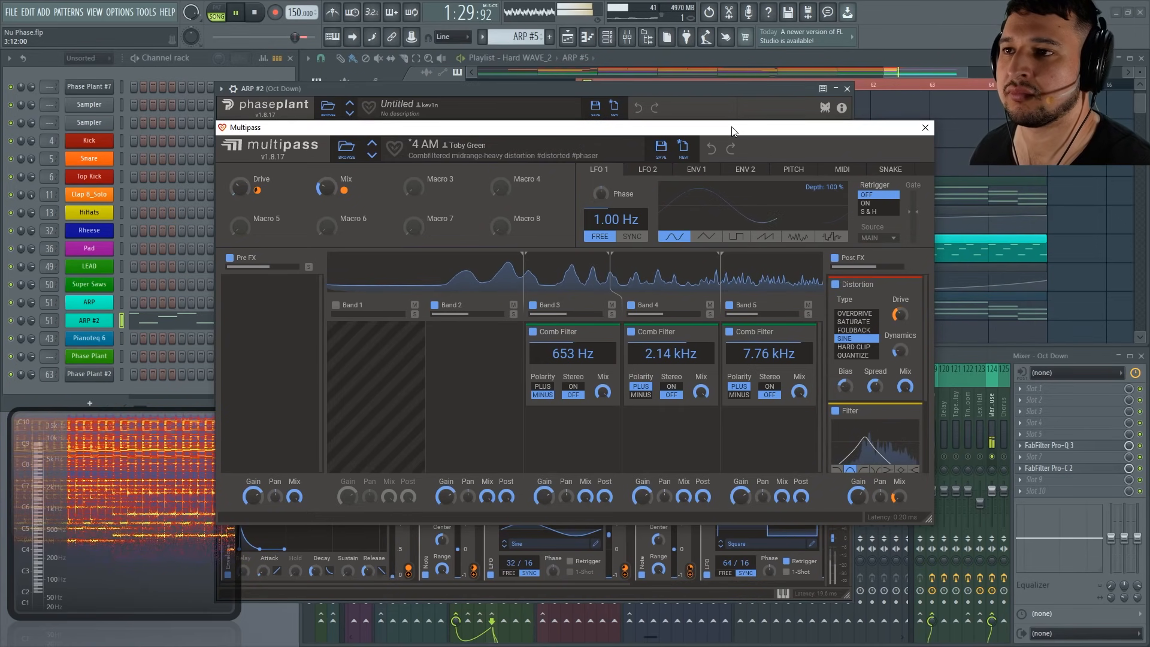
pyautogui.moveTo(733, 132); pyautogui.dragTo(745, 140)
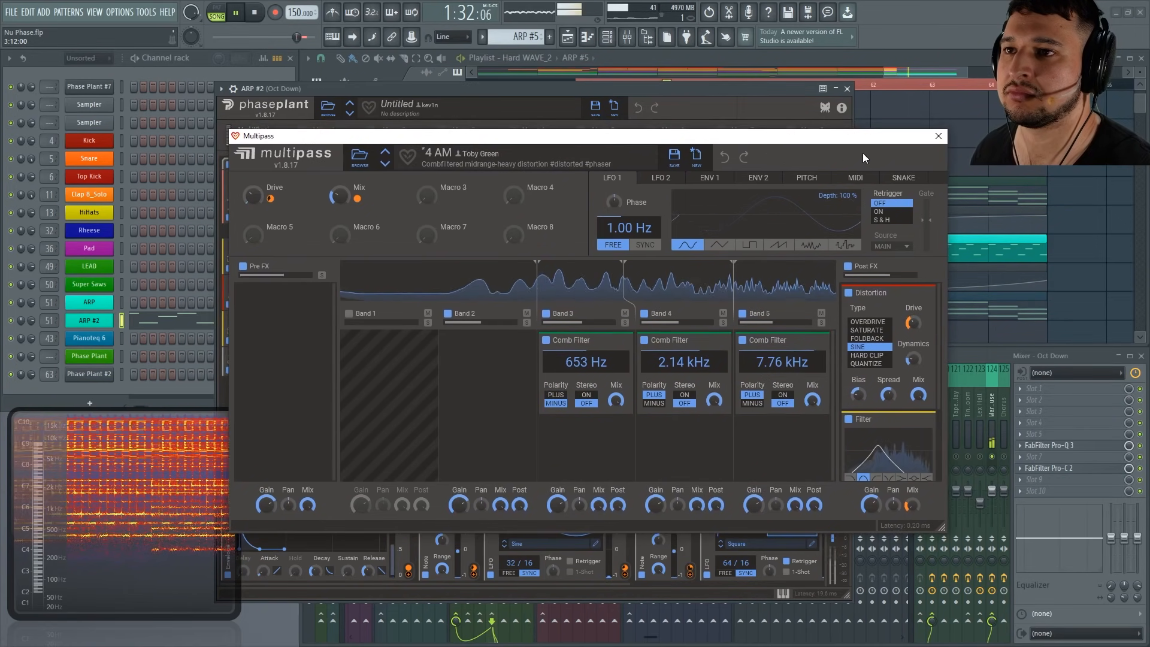
pyautogui.press('space')
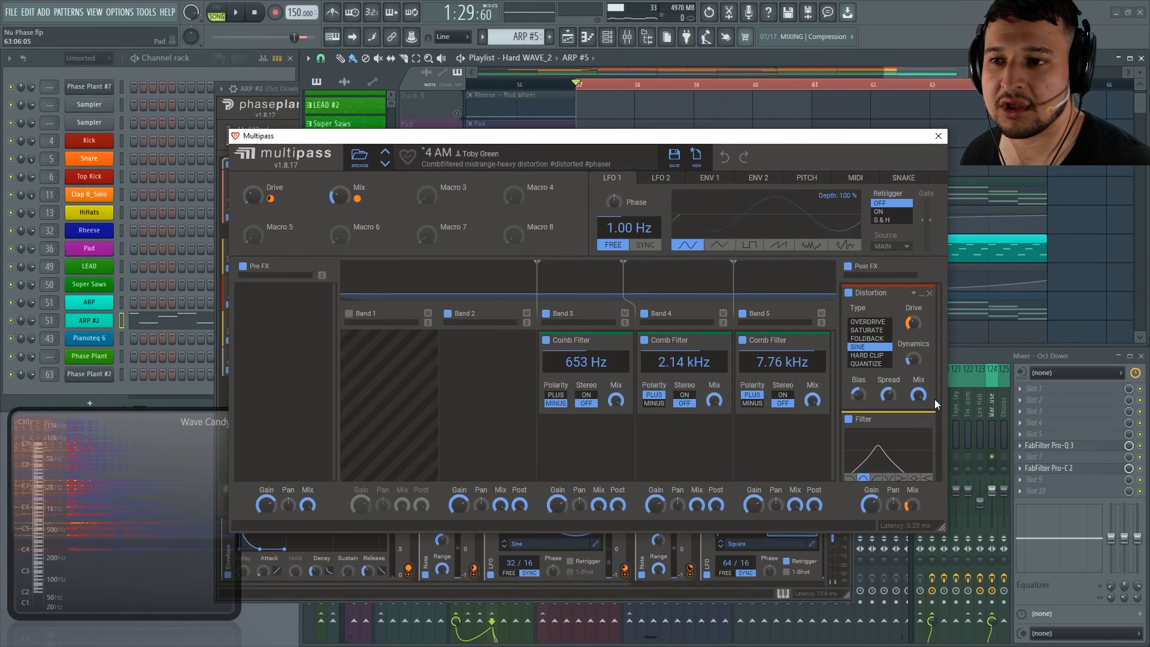
# Restart playback and compare the arp with the Comb Filters in Bands 3, 4 and 5 switched off and on again.
pyautogui.scroll(-4, 941, 394)
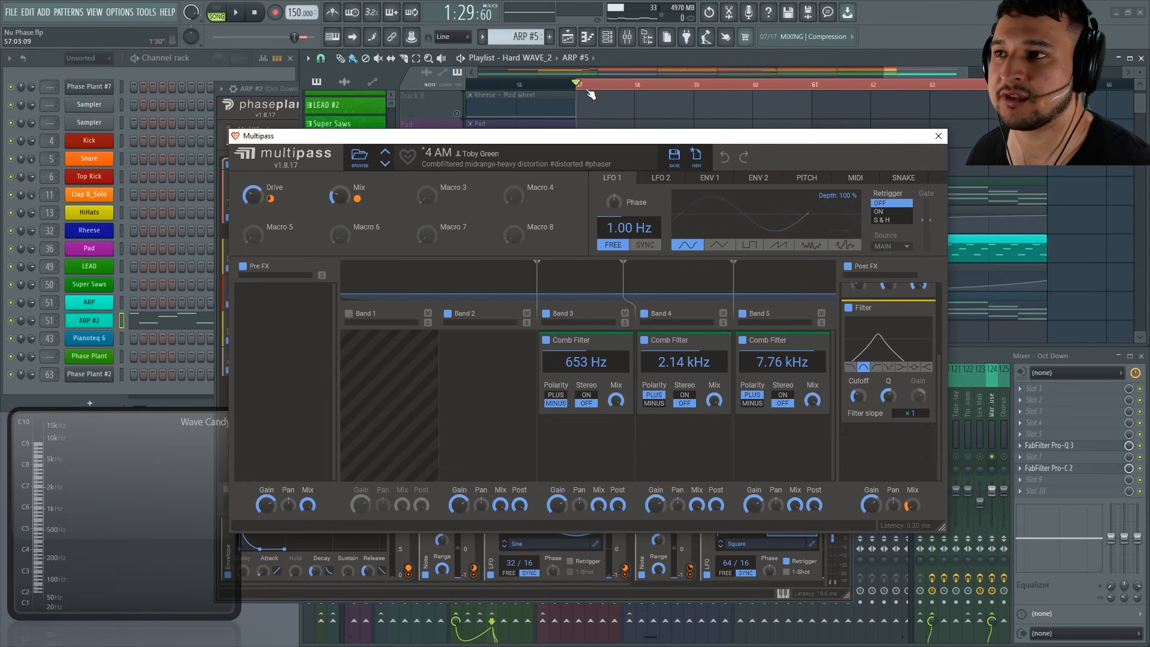
pyautogui.press('space')
pyautogui.click(546, 340)
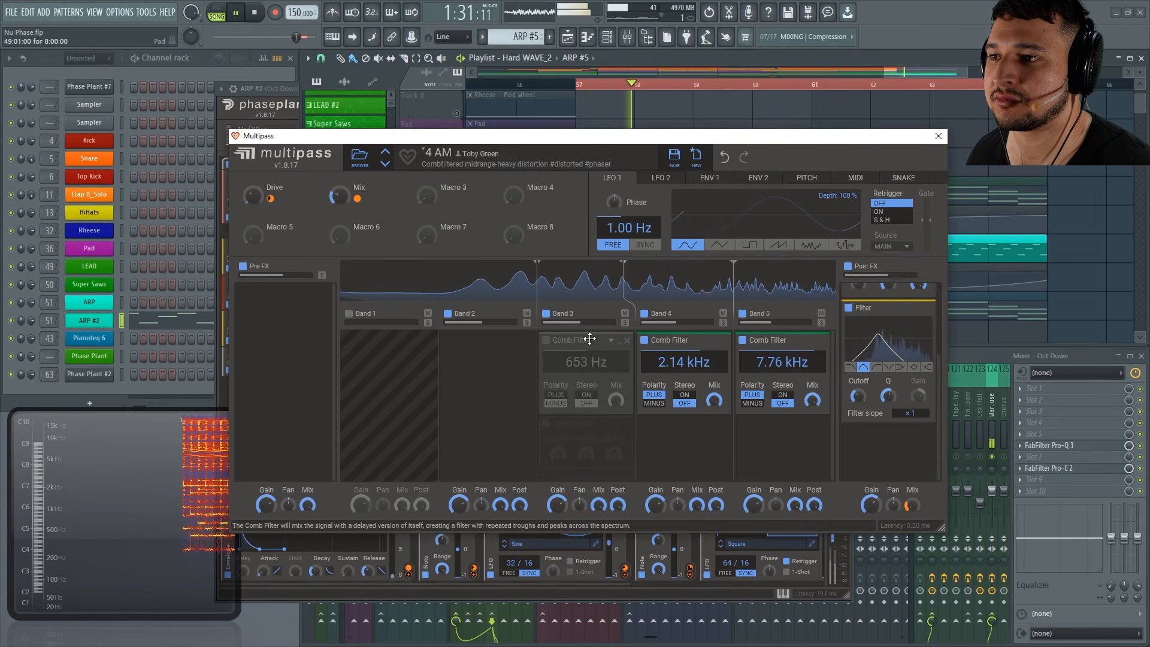
pyautogui.click(645, 340)
pyautogui.click(744, 341)
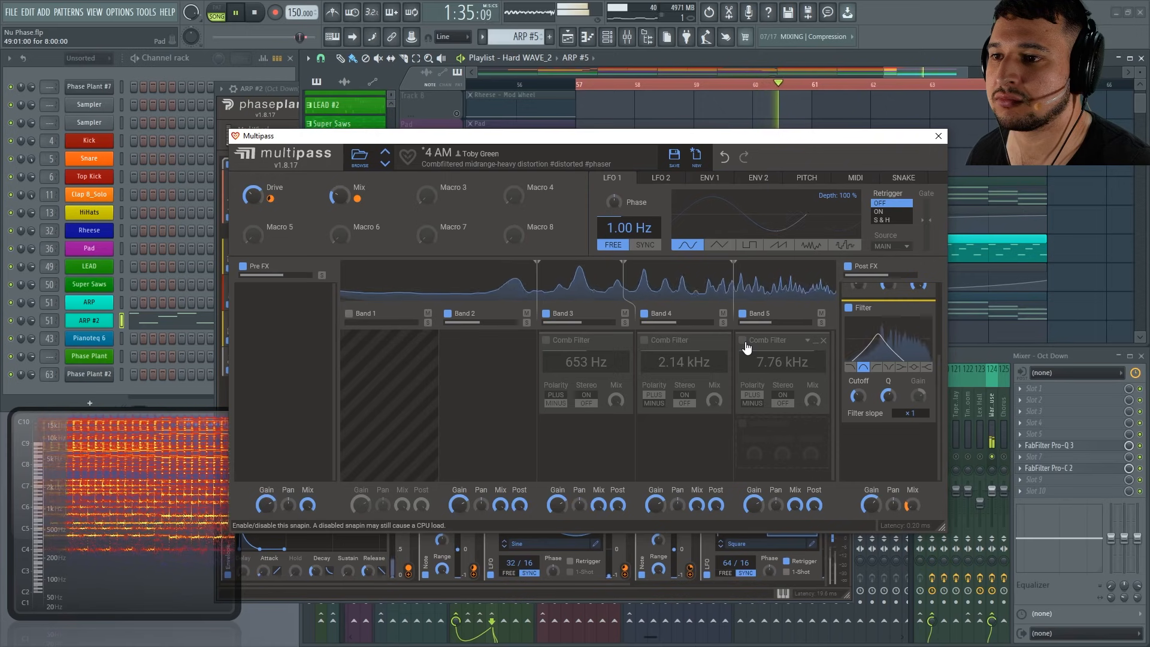
pyautogui.click(743, 340)
pyautogui.click(645, 340)
pyautogui.click(546, 340)
# Compare the arp with the Post FX Filter and Distortion each switched off and on again, and stop playback.
pyautogui.moveTo(936, 369); pyautogui.dragTo(936, 293)
pyautogui.scroll(-2, 887, 369)
pyautogui.click(848, 346)
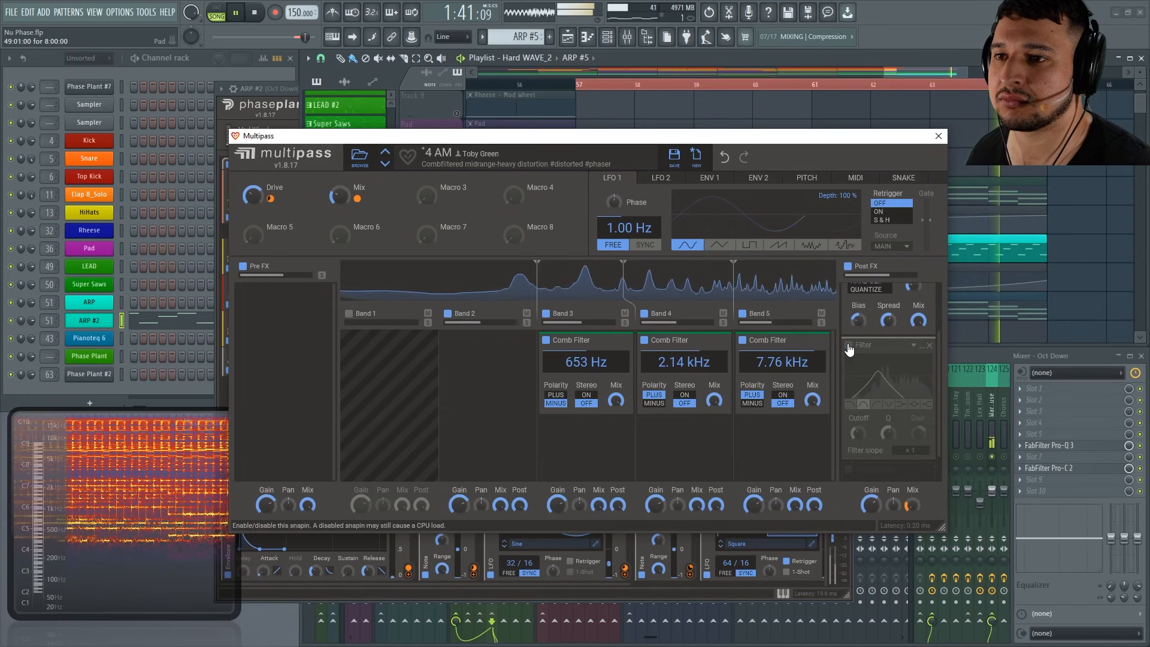
pyautogui.click(848, 345)
pyautogui.scroll(2, 936, 351)
pyautogui.click(850, 288)
pyautogui.click(850, 288)
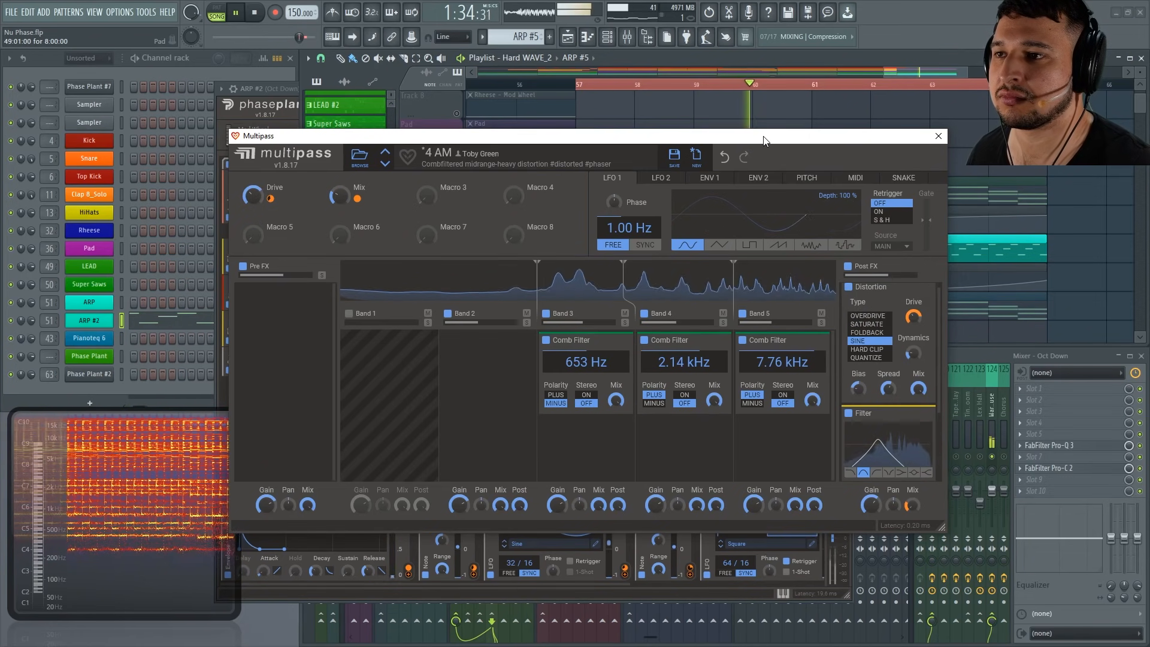
pyautogui.click(265, 90)
pyautogui.press('space')
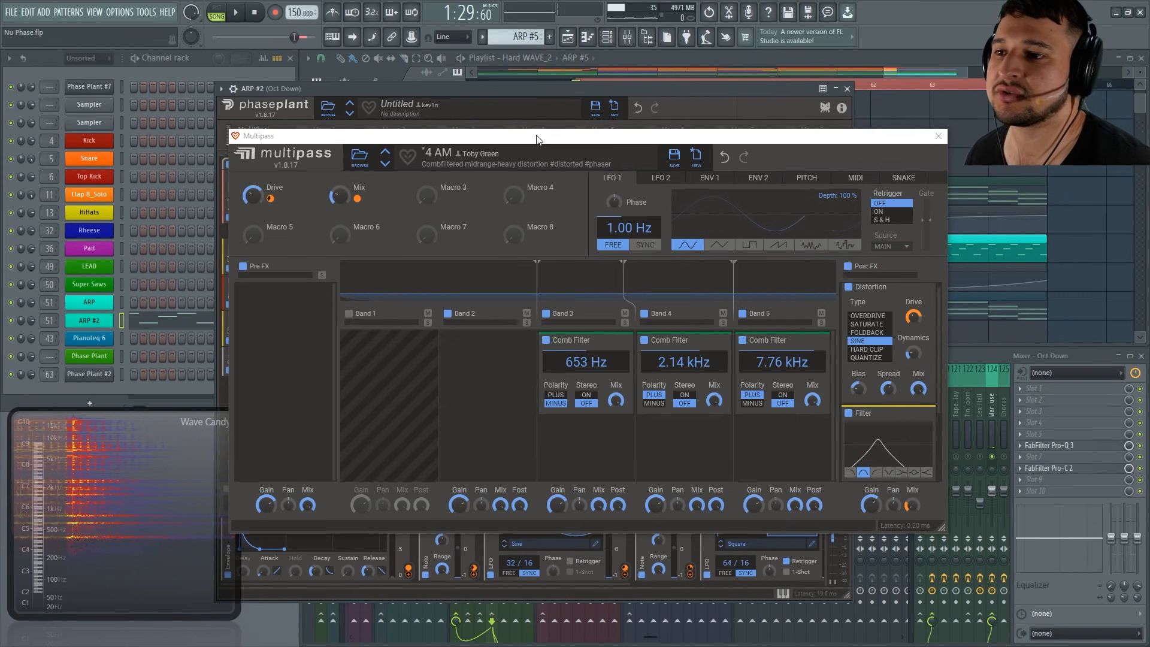
# Add an Ensemble effect below the Comb Filter in Band 4.
pyautogui.click(700, 427)
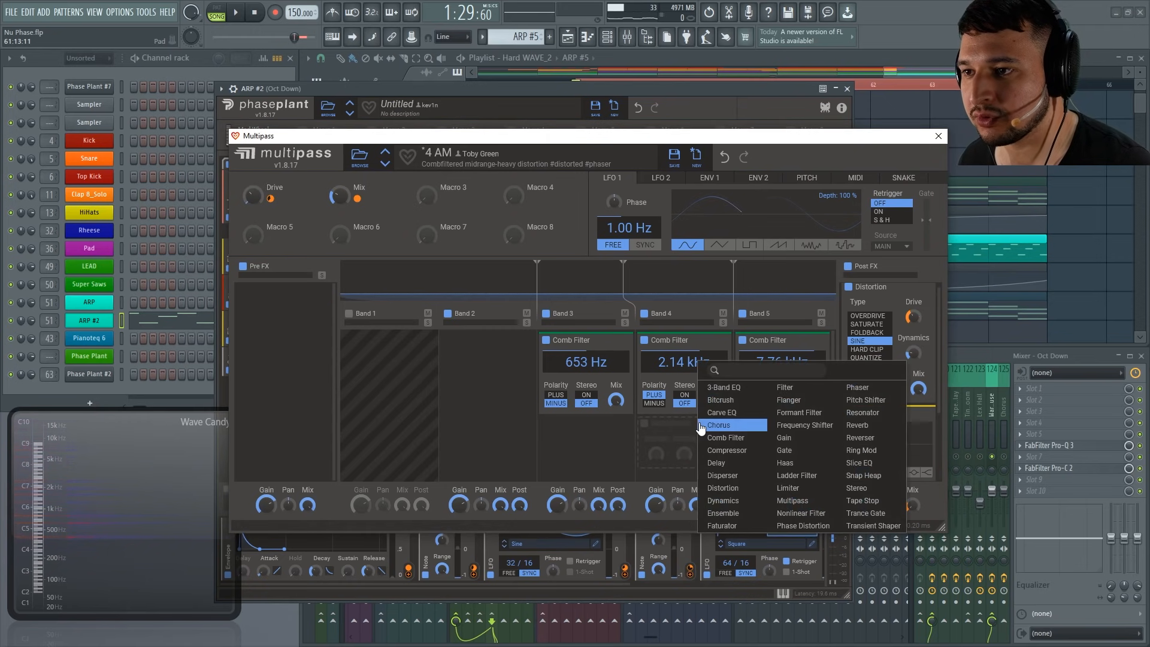
pyautogui.click(750, 519)
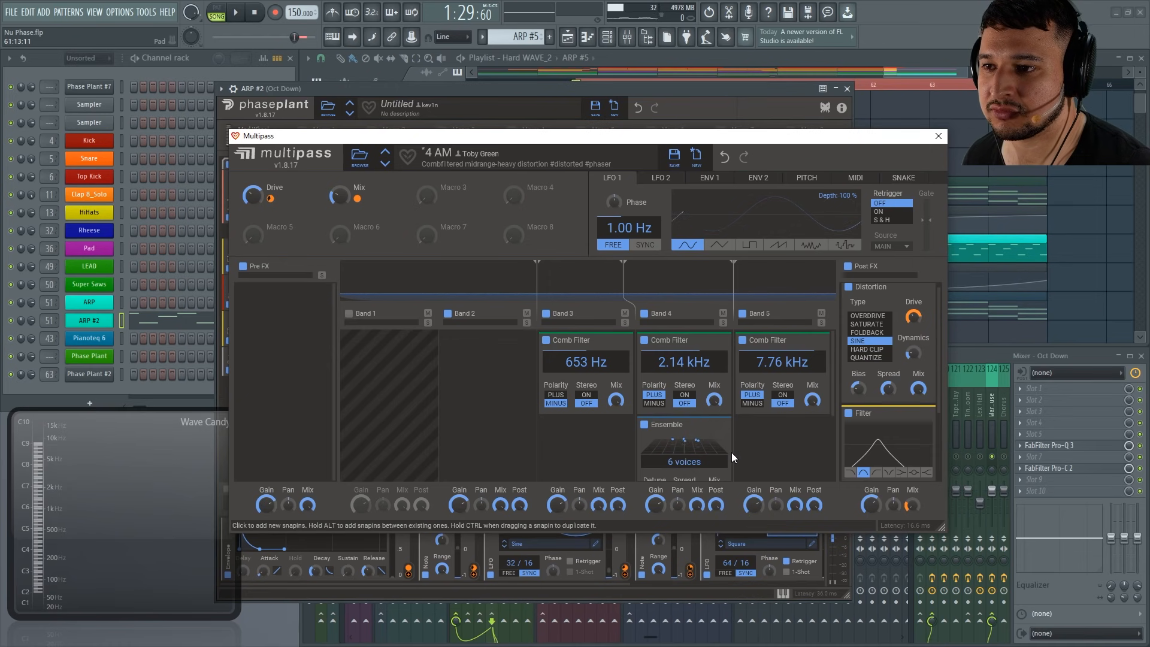
pyautogui.scroll(-3, 794, 462)
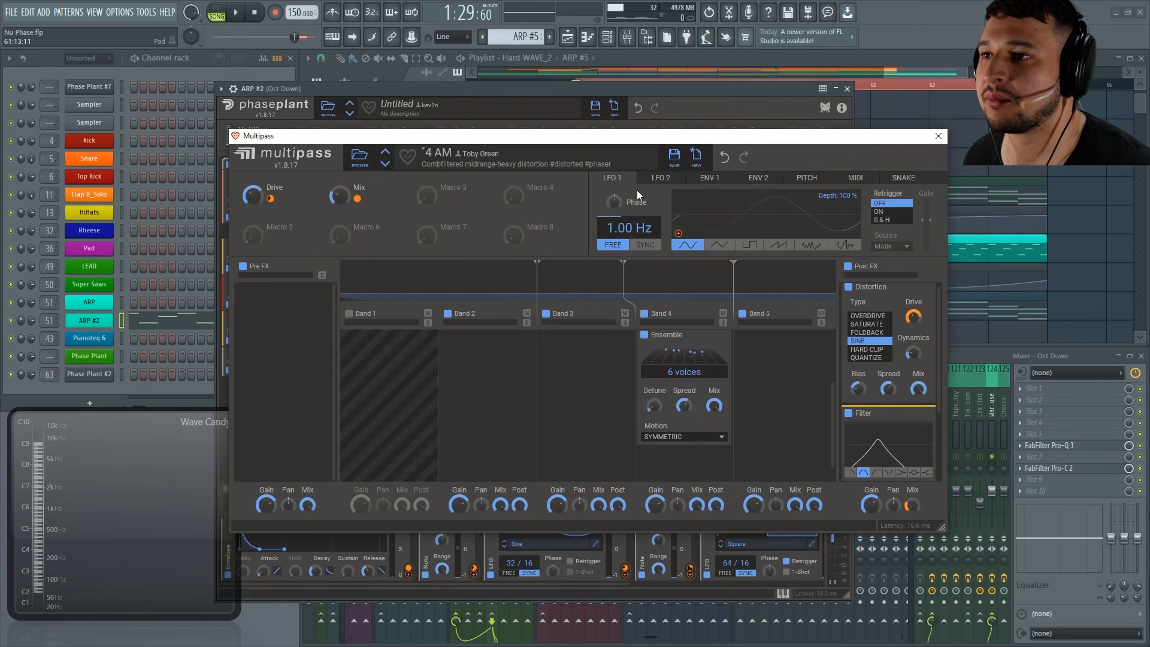
# Assign LFO 1 to modulate the Ensemble's Spread and sync the LFO to a rate of 16/16.
pyautogui.click(644, 245)
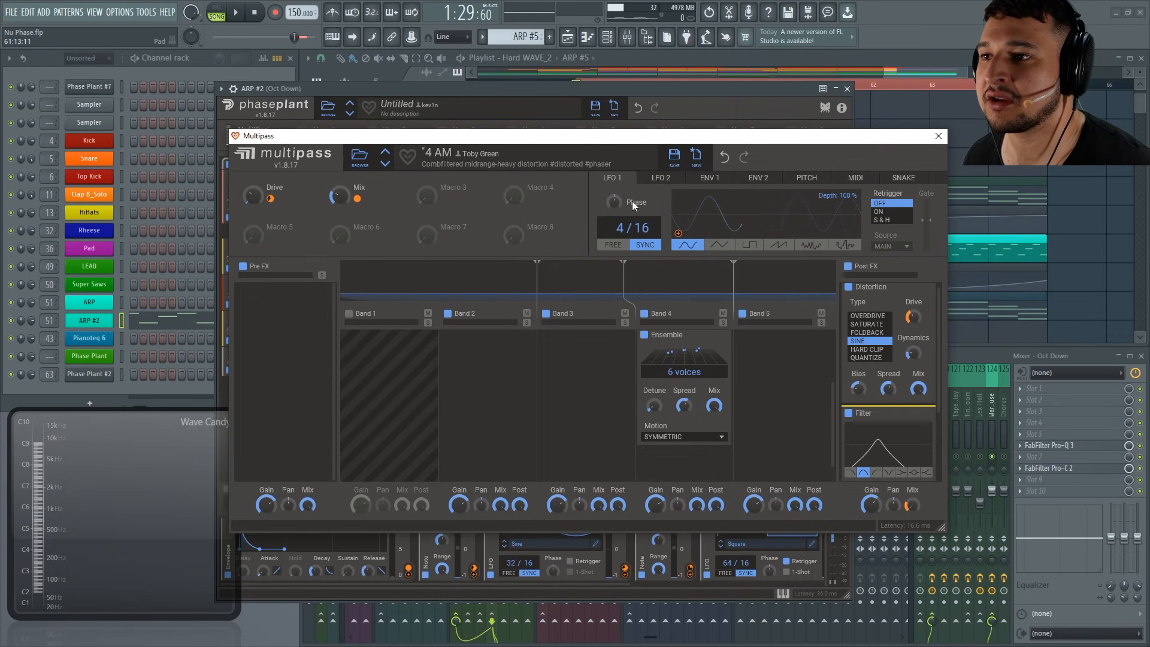
pyautogui.moveTo(678, 234); pyautogui.dragTo(684, 392)
pyautogui.click(678, 233)
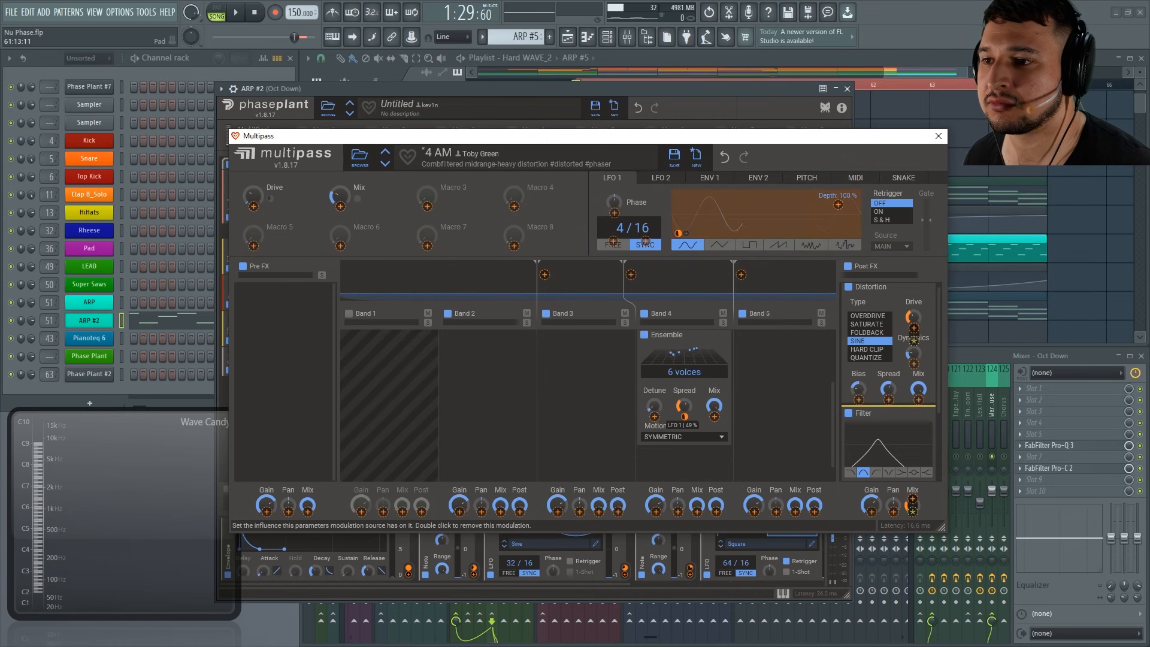
pyautogui.click(618, 180)
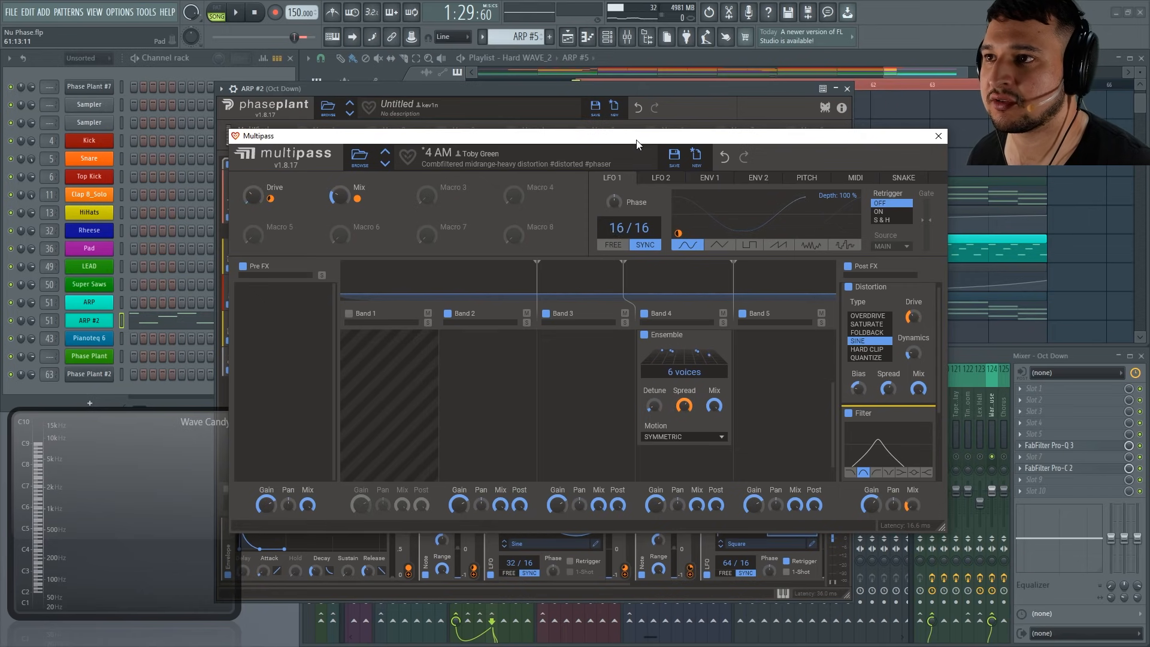
# Play the section and reduce the Band 4 Ensemble to 2 voices.
pyautogui.click(307, 55)
pyautogui.press('space')
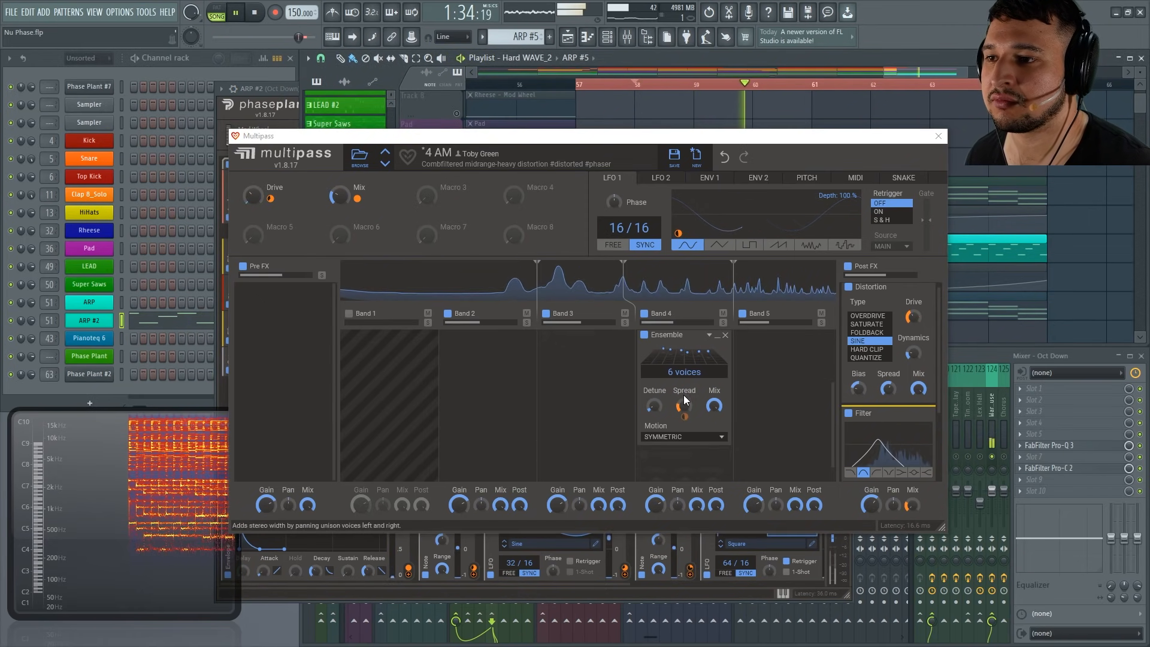
pyautogui.moveTo(689, 372); pyautogui.dragTo(689, 396)
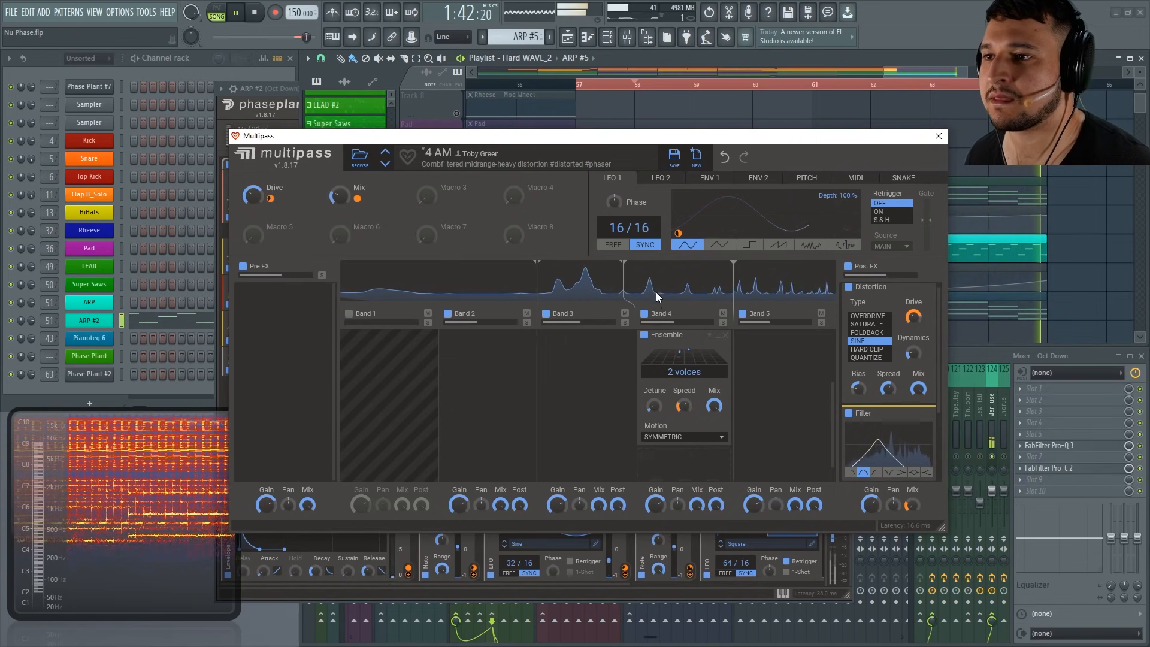
# Try a slower 64/16 rate on LFO 1 during playback and settle on 32/16.
pyautogui.scroll(3, 623, 225)
pyautogui.scroll(14, 617, 227)
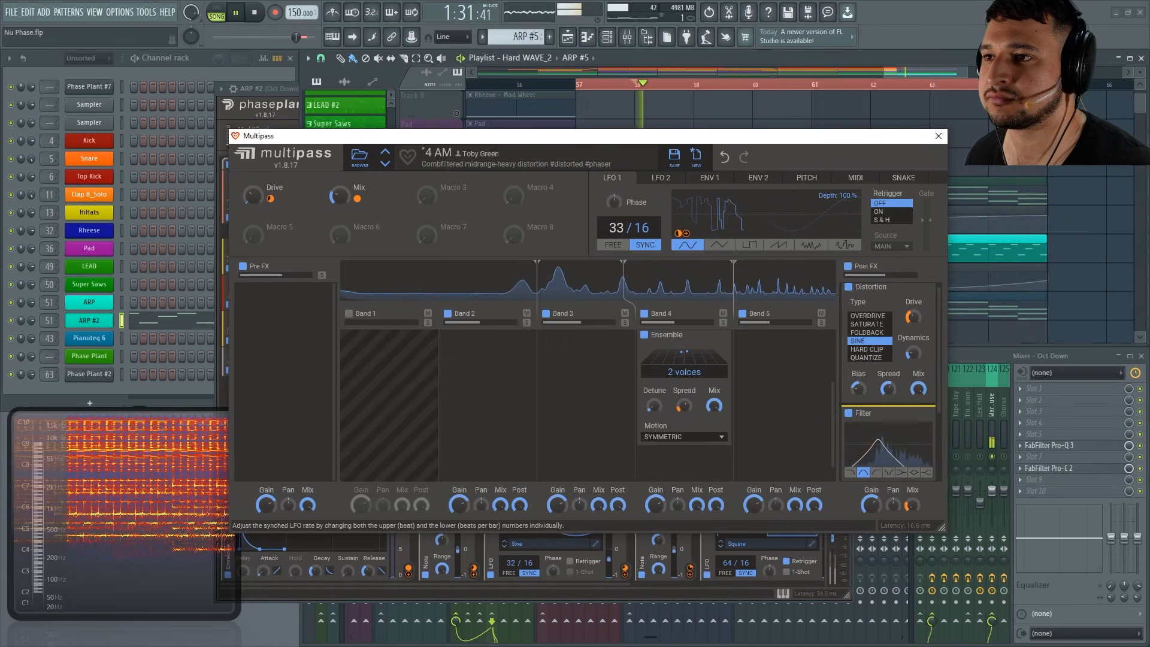
pyautogui.scroll(20, 623, 228)
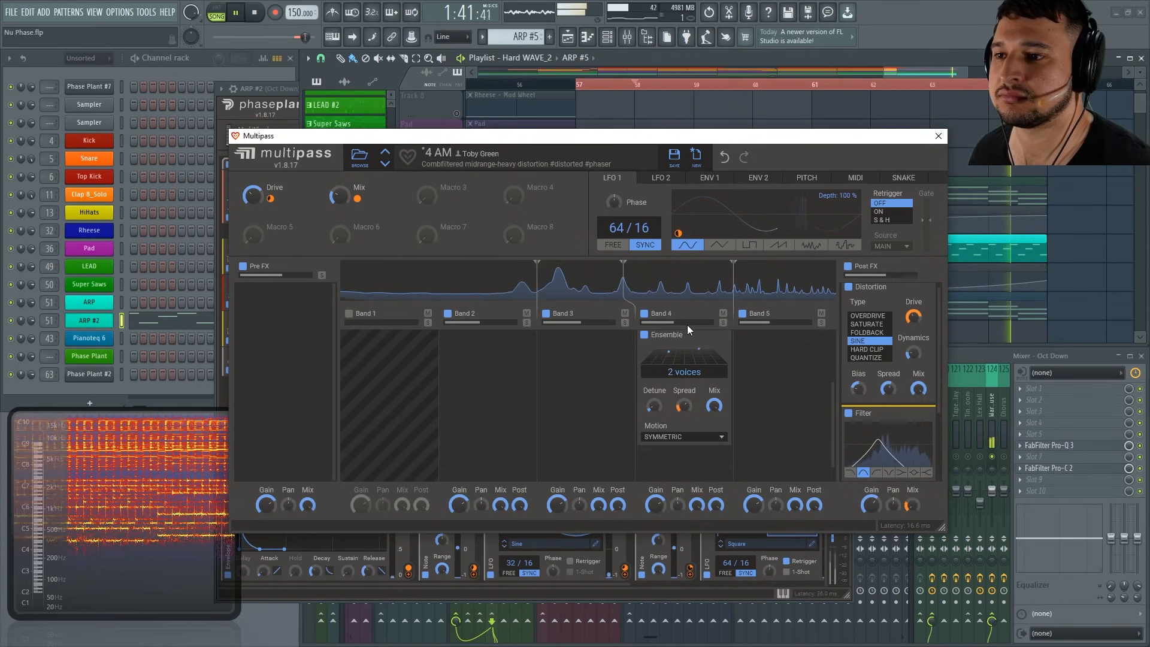
pyautogui.moveTo(616, 228)
pyautogui.mouseDown()
pyautogui.moveTo(616, 252)
pyautogui.moveTo(613, 226)
pyautogui.mouseUp()
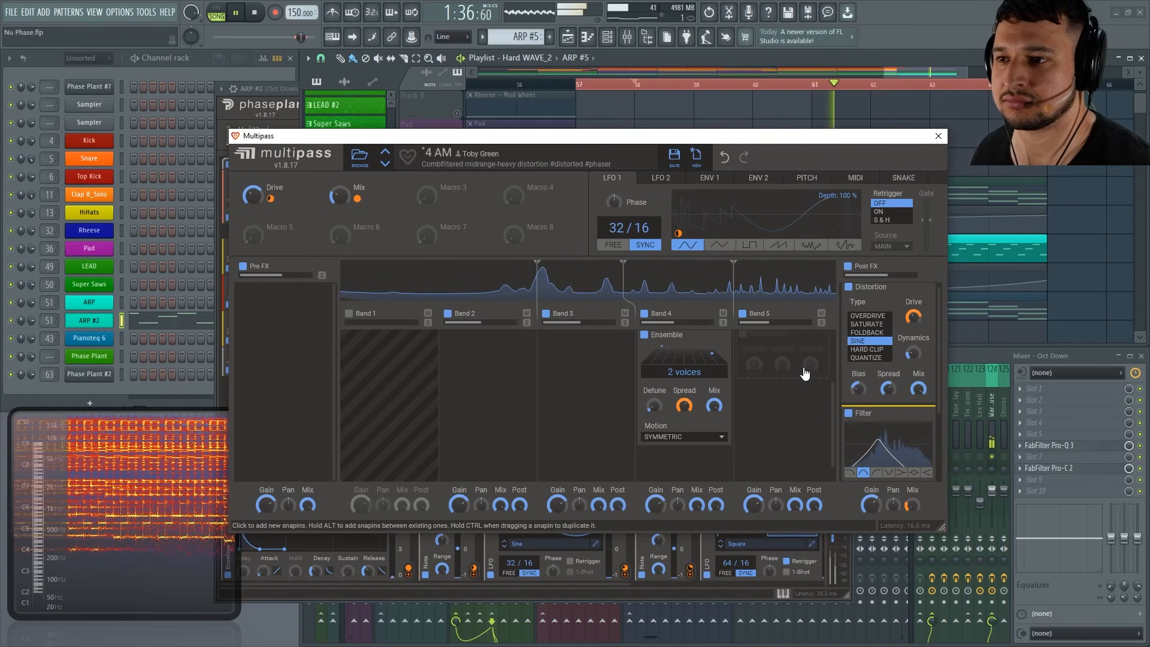
# Raise the Band 4 Ensemble's Detune slightly and stop playback.
pyautogui.moveTo(658, 409); pyautogui.dragTo(658, 389)
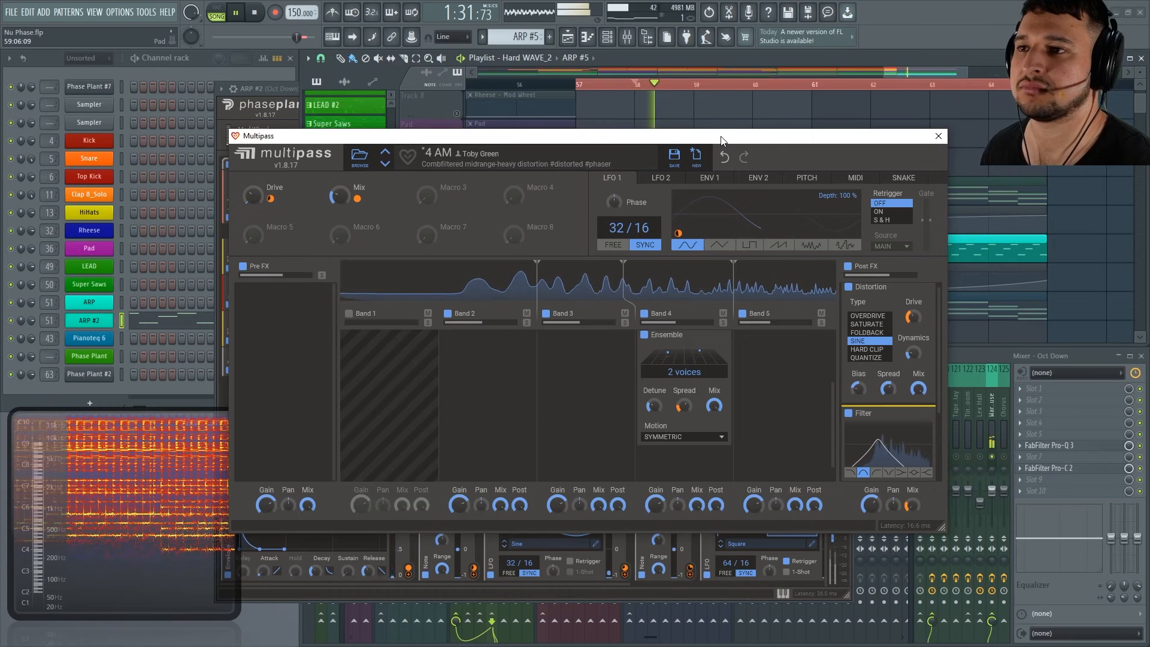
pyautogui.click(272, 93)
pyautogui.press('space')
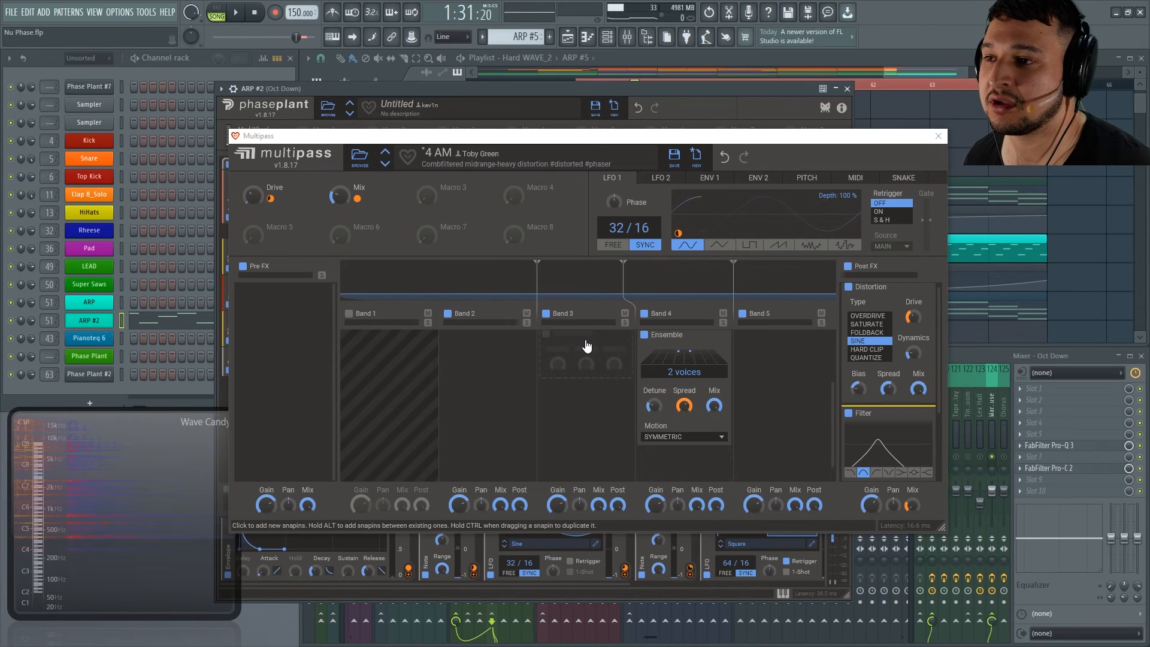
# Add a Trance Gate to Band 3, play the arp through it, and show its Resolution and Mix settings.
pyautogui.click(586, 347)
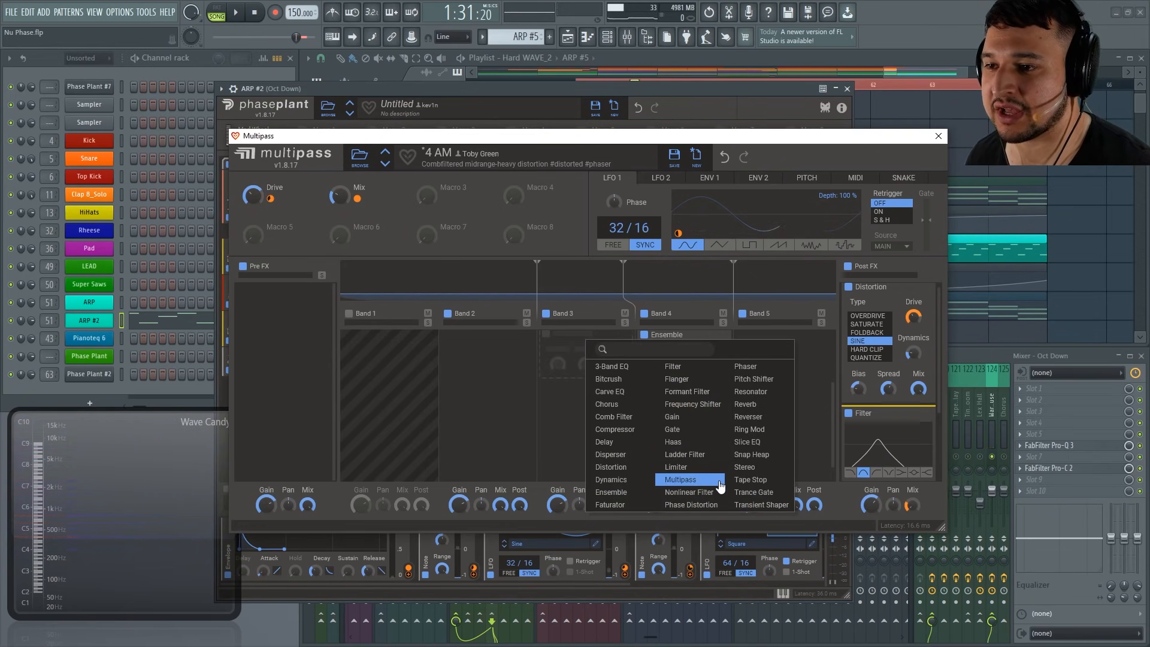
pyautogui.click(754, 492)
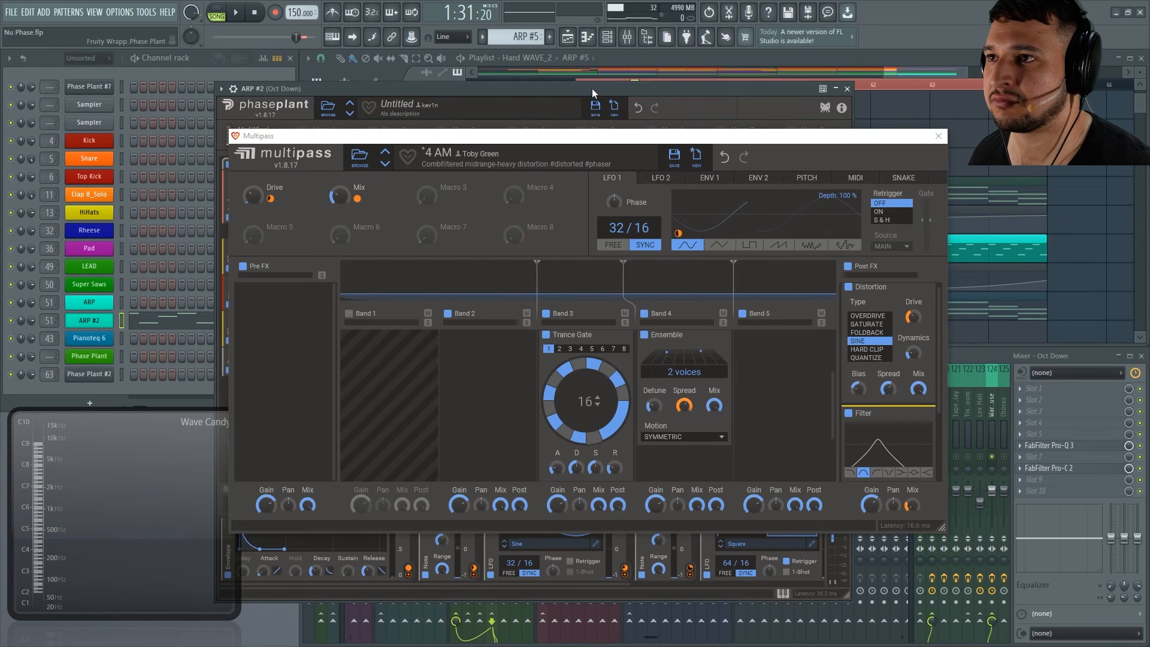
pyautogui.press('space')
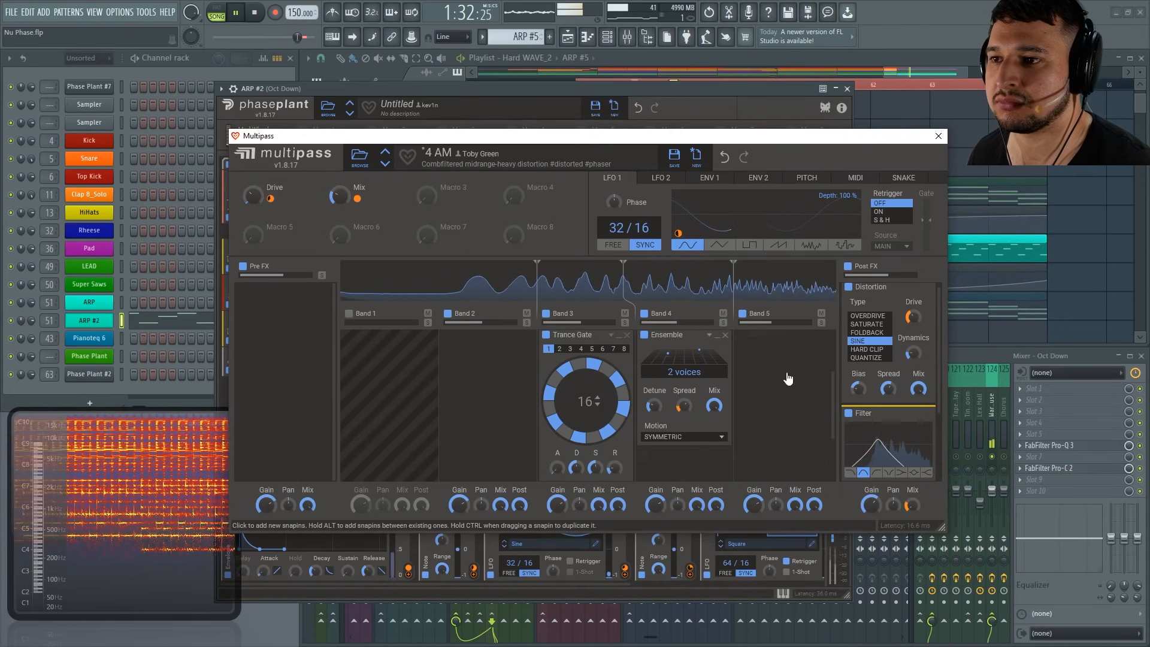
pyautogui.moveTo(832, 373); pyautogui.dragTo(828, 416)
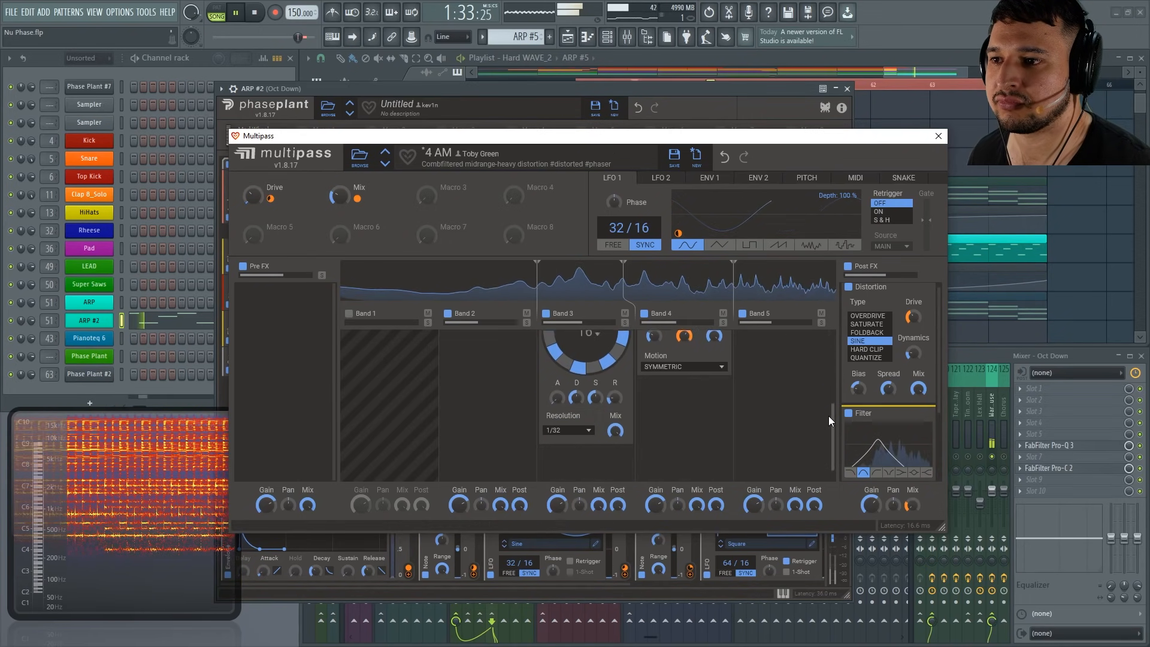
# Stop playback, mute the Warehouse send in the mixer, and select the Delay send.
pyautogui.click(997, 359)
pyautogui.press('space')
pyautogui.click(994, 457)
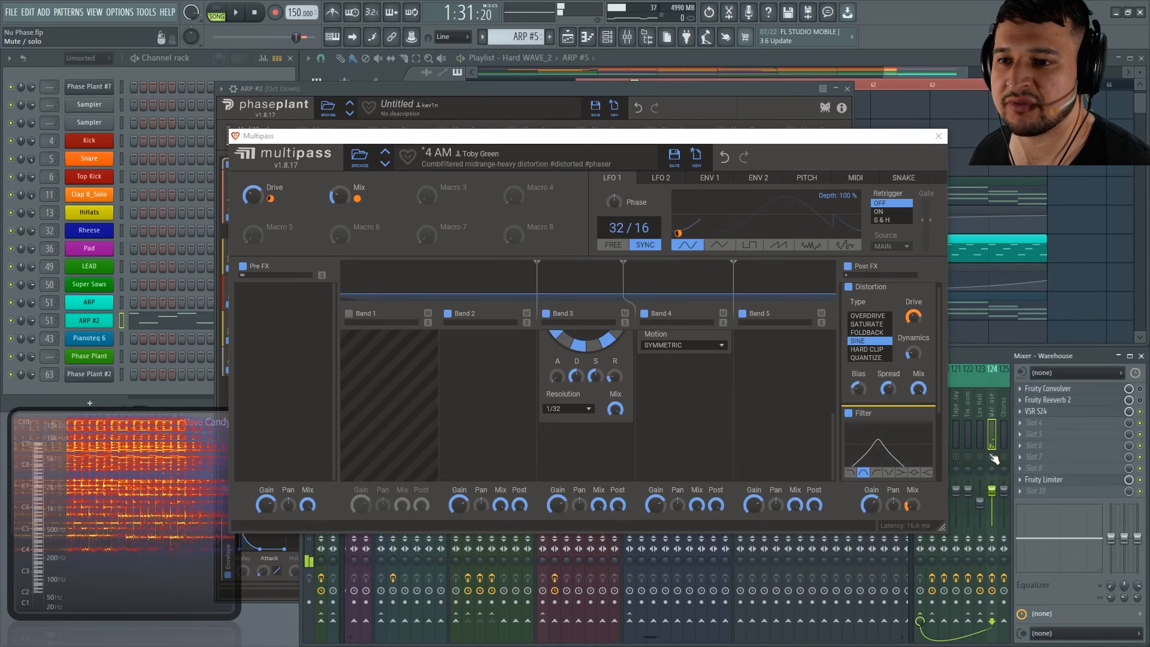
pyautogui.moveTo(926, 408); pyautogui.dragTo(946, 412)
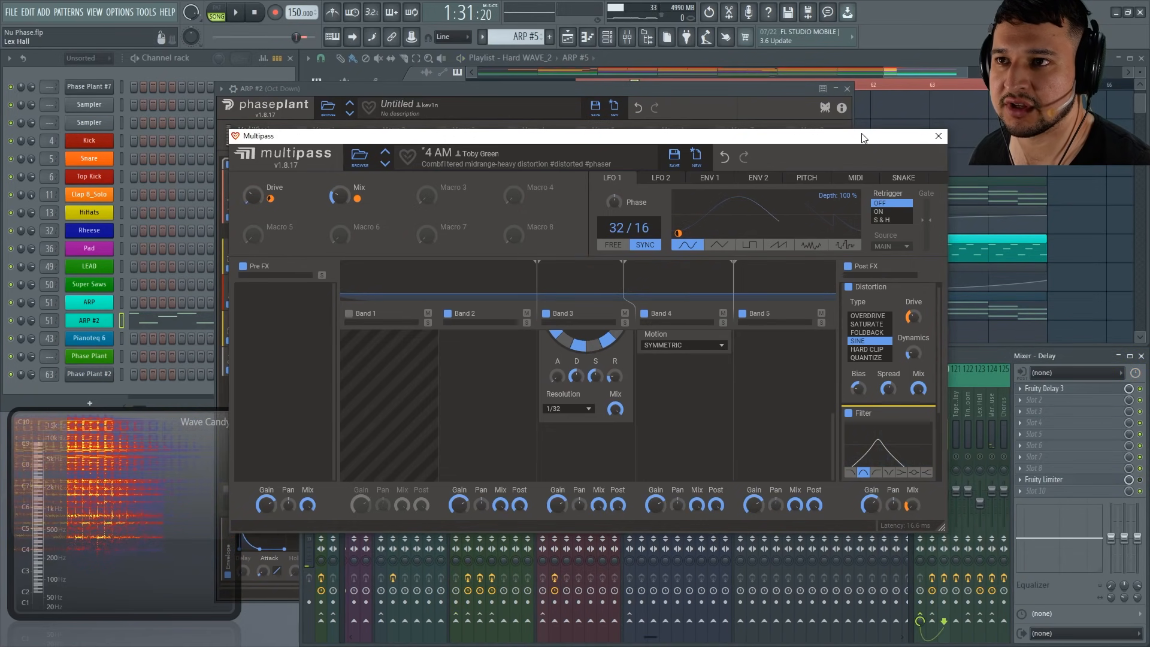
# Reposition the Multipass window over the upper part of the Phase Plant window.
pyautogui.moveTo(863, 136); pyautogui.dragTo(760, 76)
pyautogui.moveTo(941, 456); pyautogui.dragTo(928, 457)
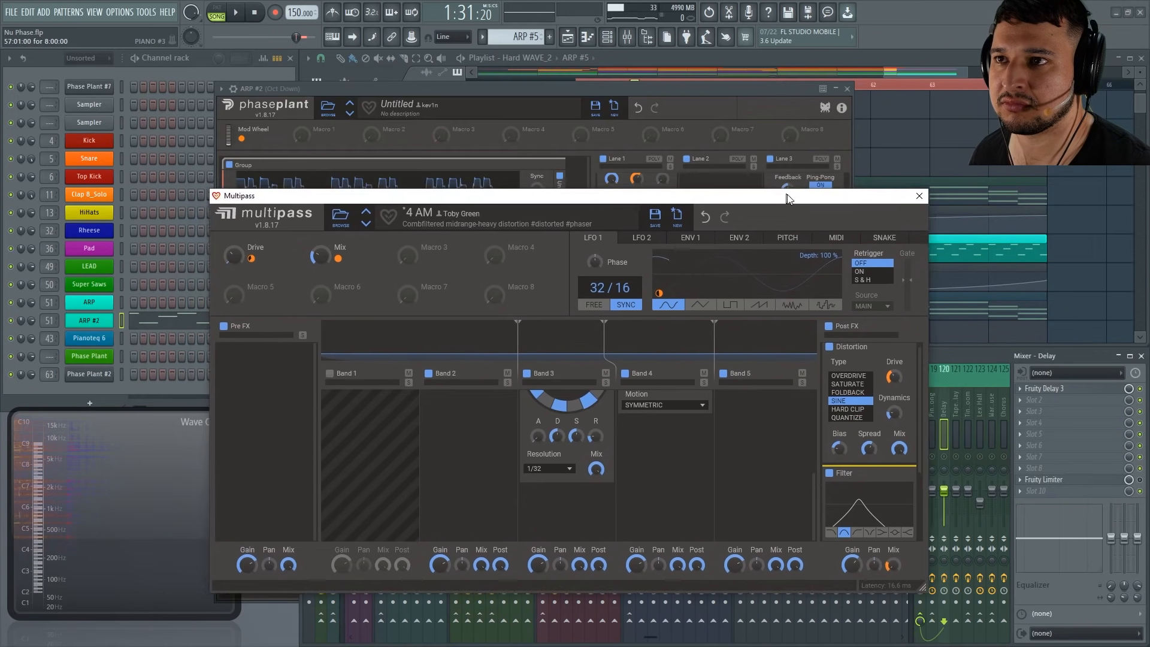
pyautogui.moveTo(716, 193); pyautogui.dragTo(773, 122)
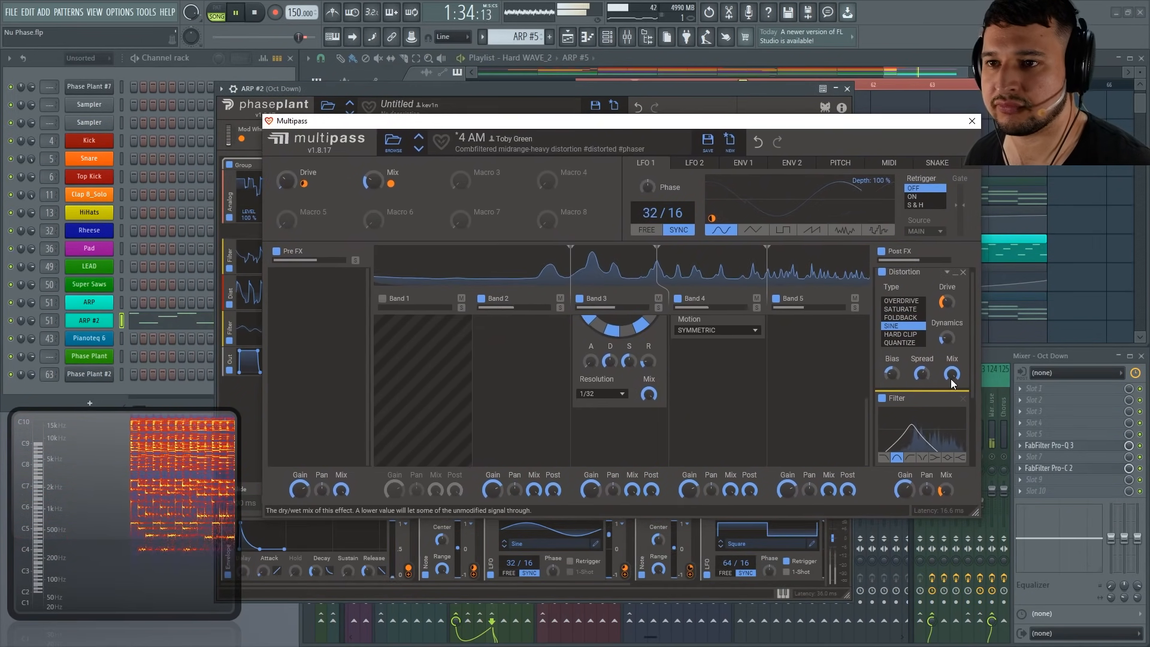
# Bypass Band 3's Trance Gate and Band 4's Ensemble, audition the arp without them, and stop playback.
pyautogui.moveTo(974, 386); pyautogui.dragTo(974, 362)
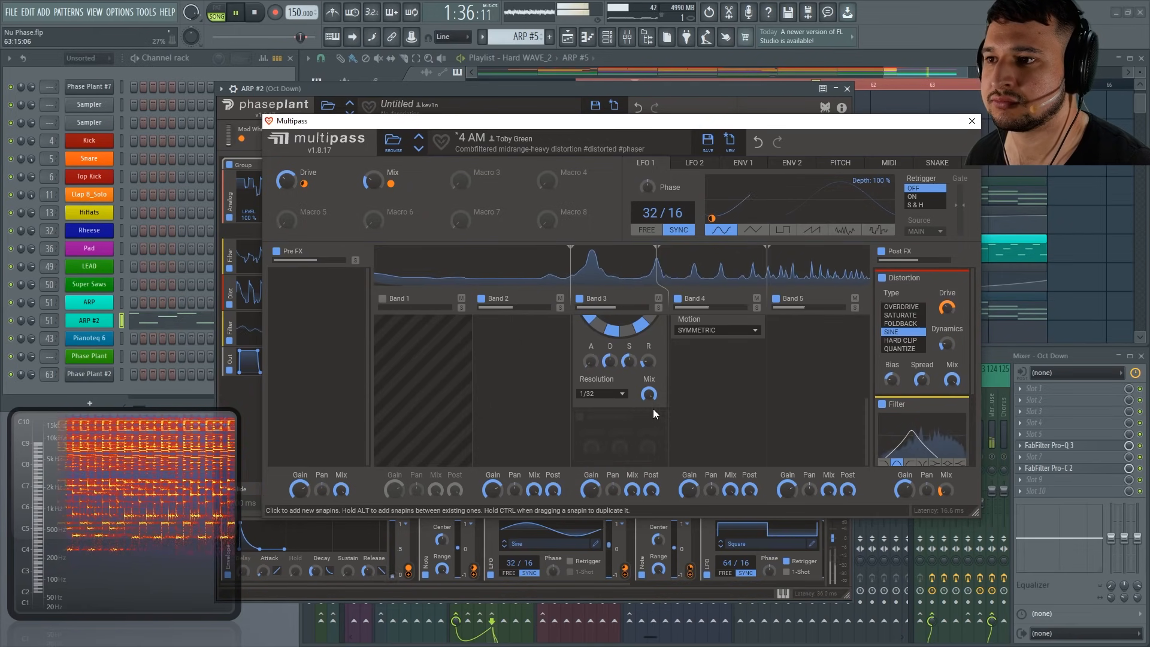
pyautogui.scroll(3, 641, 407)
pyautogui.click(581, 319)
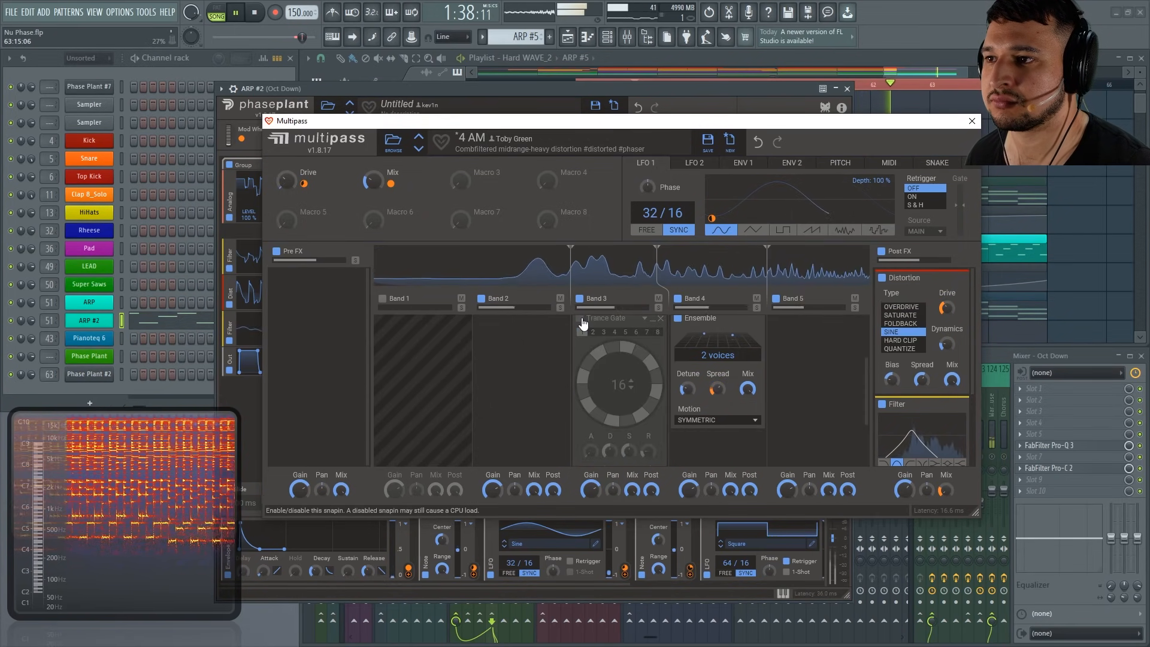
pyautogui.scroll(3, 582, 323)
pyautogui.click(679, 409)
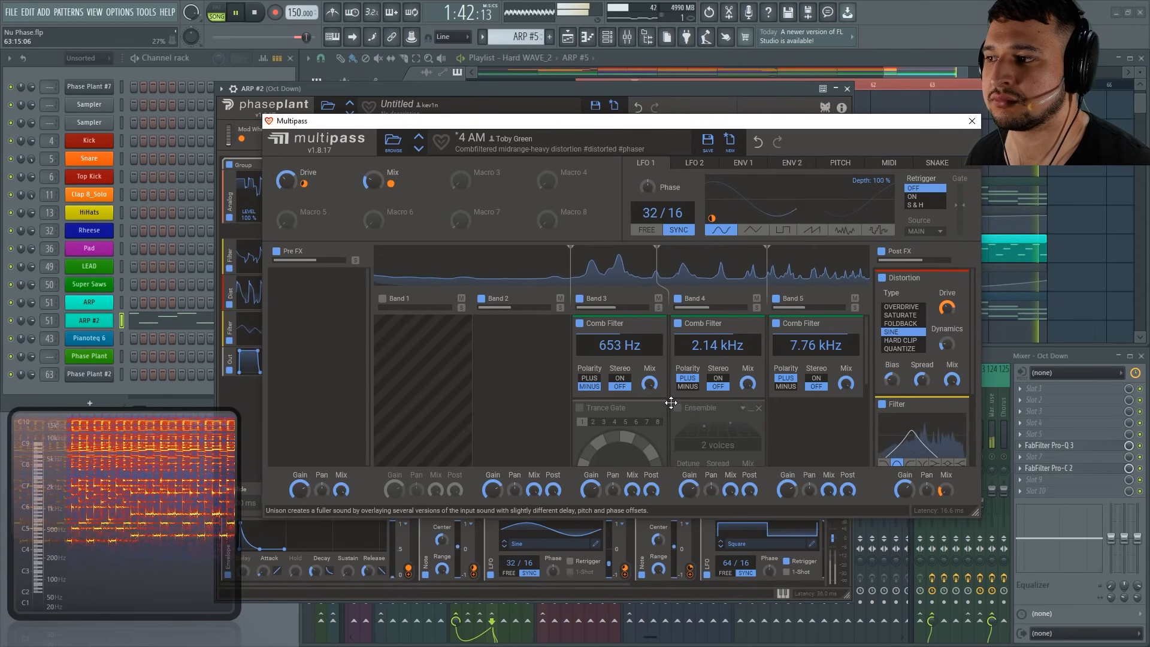
pyautogui.click(669, 85)
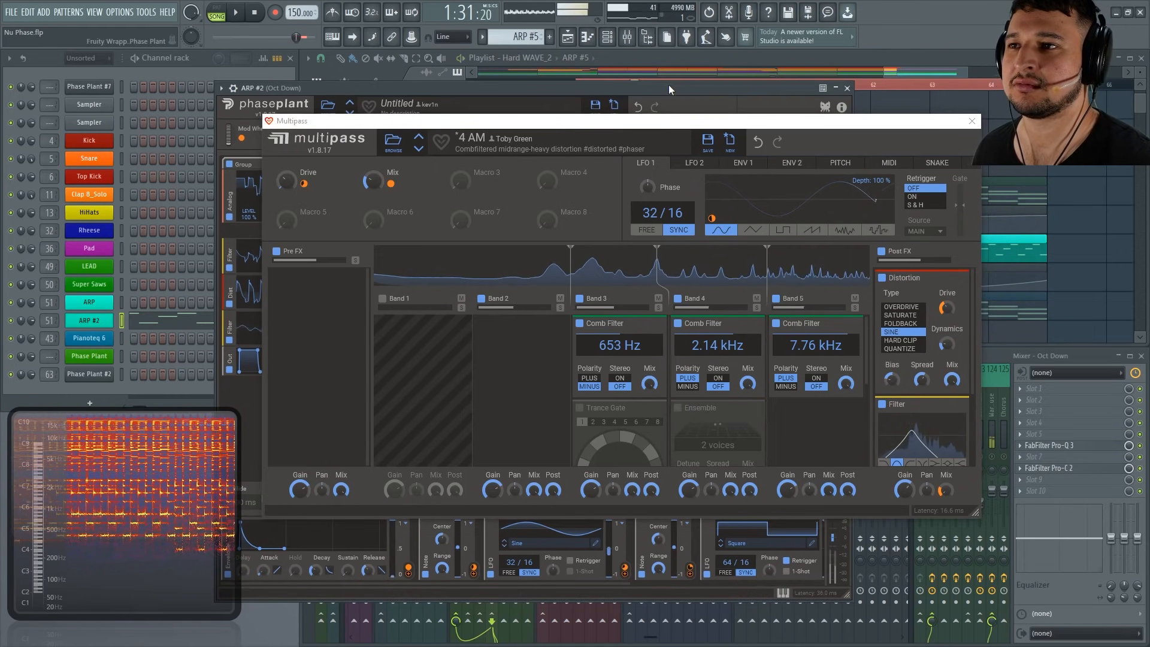
pyautogui.press('space')
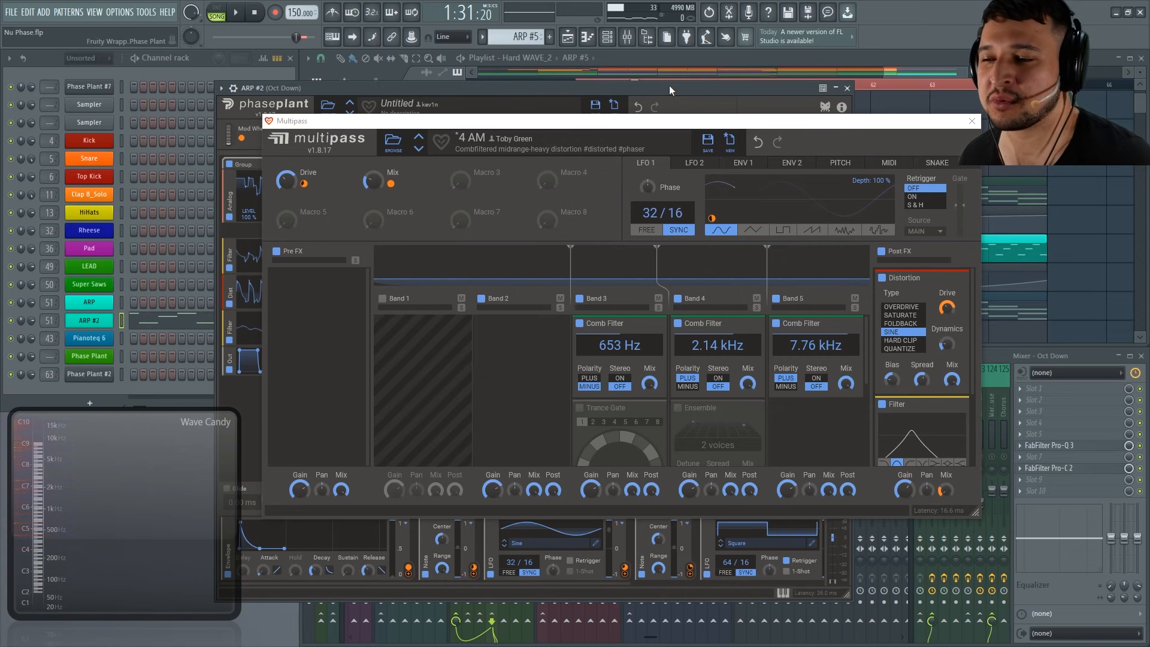
# Re-enable Band 3's Trance Gate and Band 4's Ensemble, and play the arp through both effects before stopping.
pyautogui.click(580, 409)
pyautogui.click(678, 408)
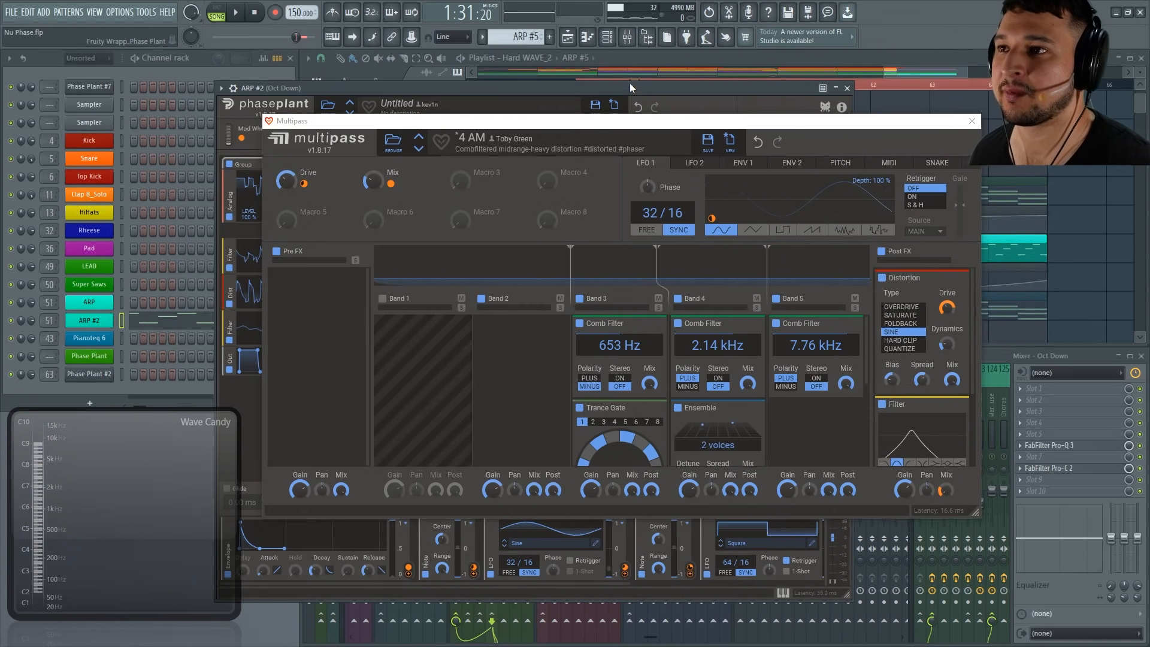
pyautogui.press('space')
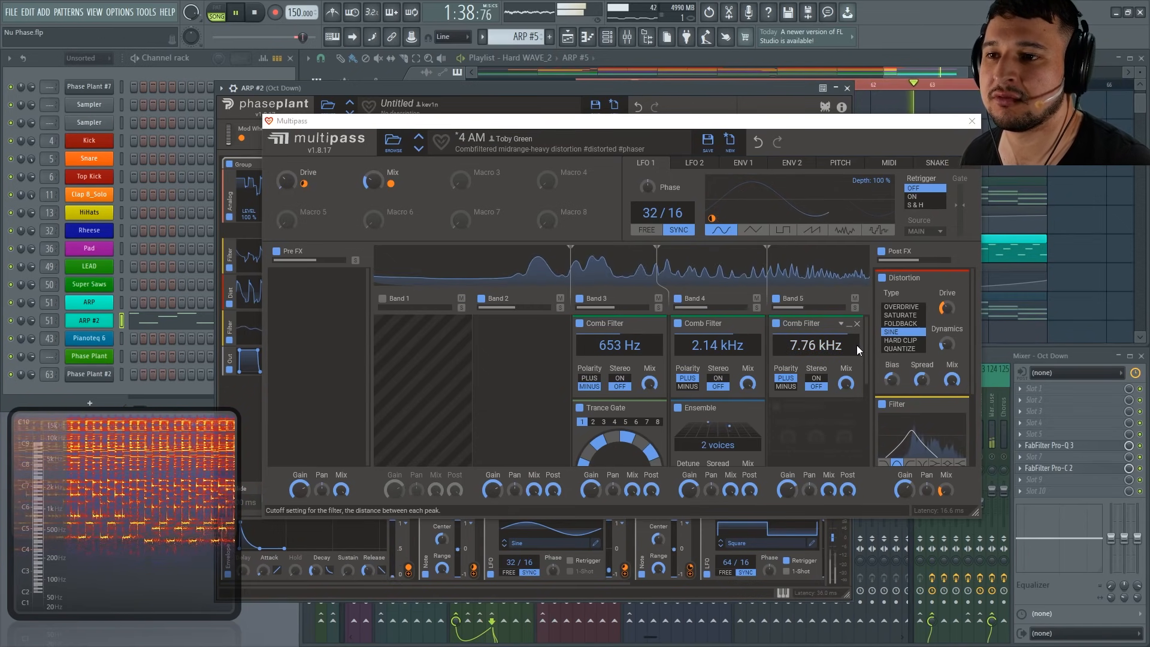
pyautogui.scroll(-3, 869, 347)
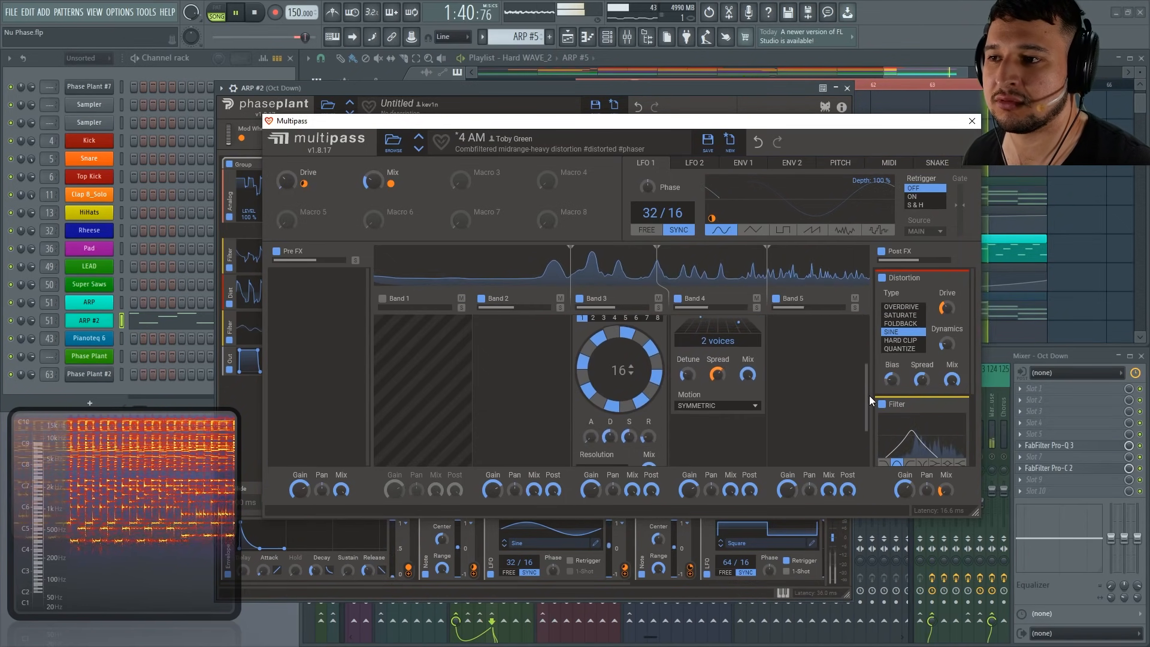
pyautogui.scroll(-1, 868, 396)
pyautogui.press('space')
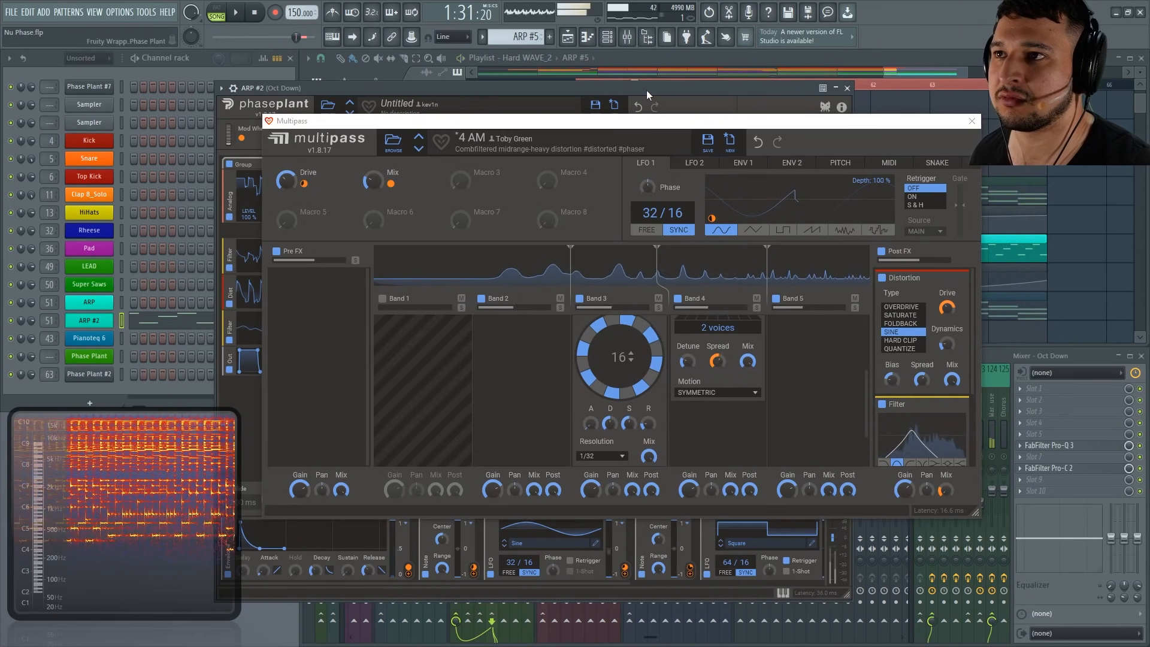
# Try the Band 3 Trance Gate's Resolution at 1/16 and 1/64 while auditioning the arp.
pyautogui.click(610, 456)
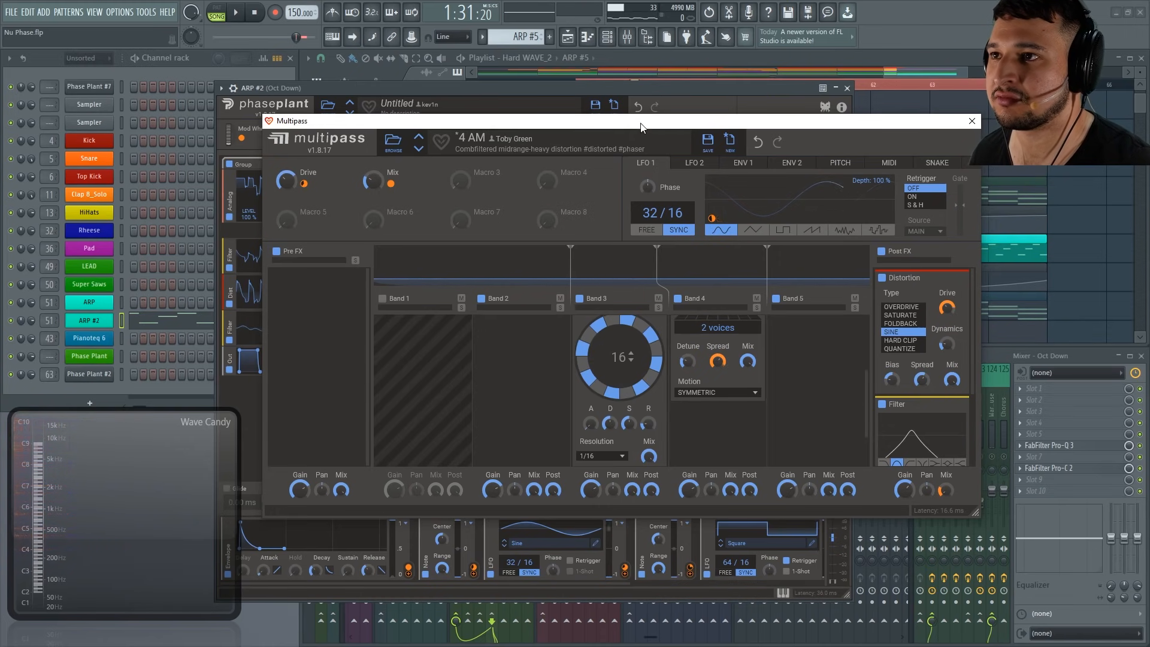
pyautogui.press('space')
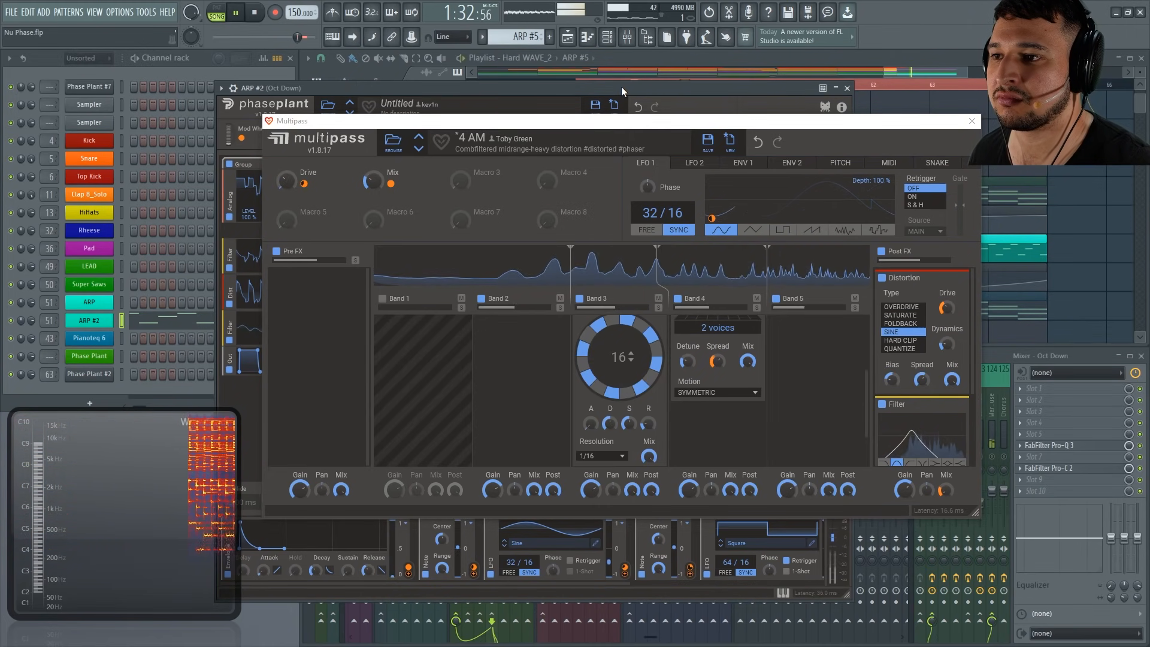
pyautogui.click(588, 458)
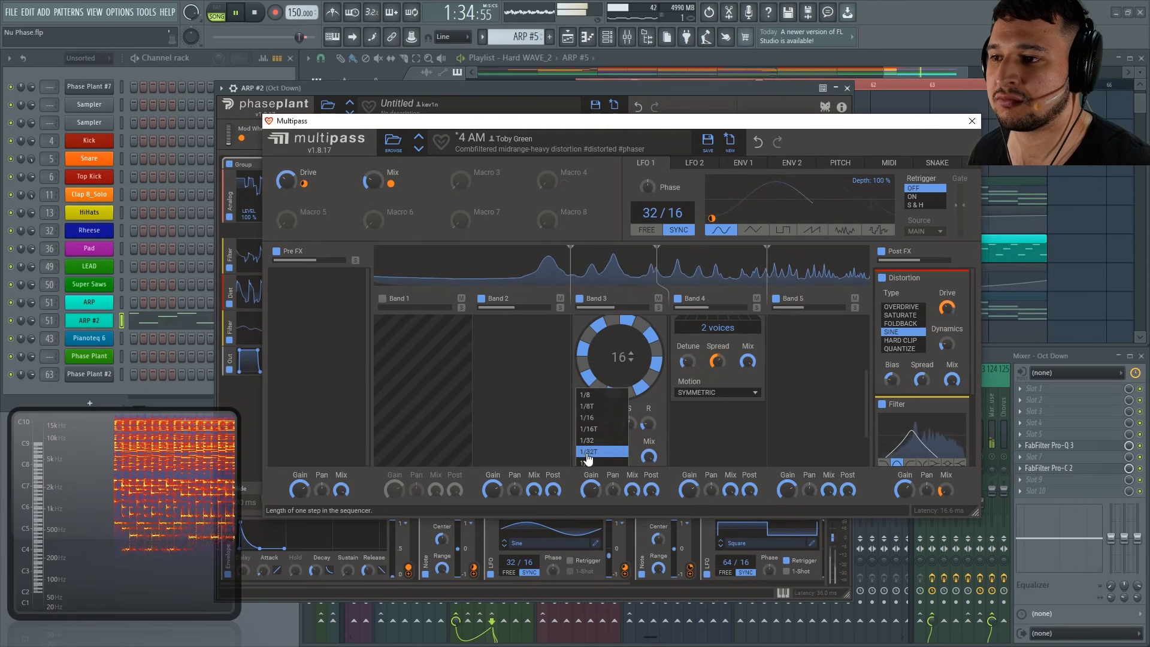
pyautogui.scroll(-2, 610, 438)
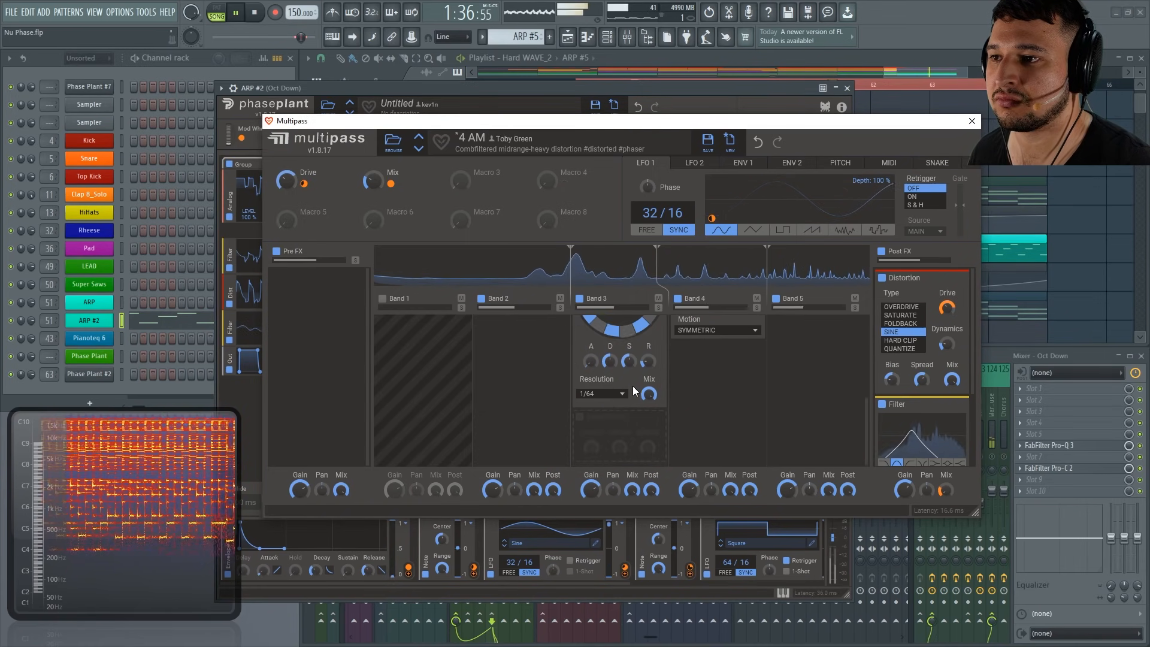
pyautogui.click(605, 400)
pyautogui.click(611, 456)
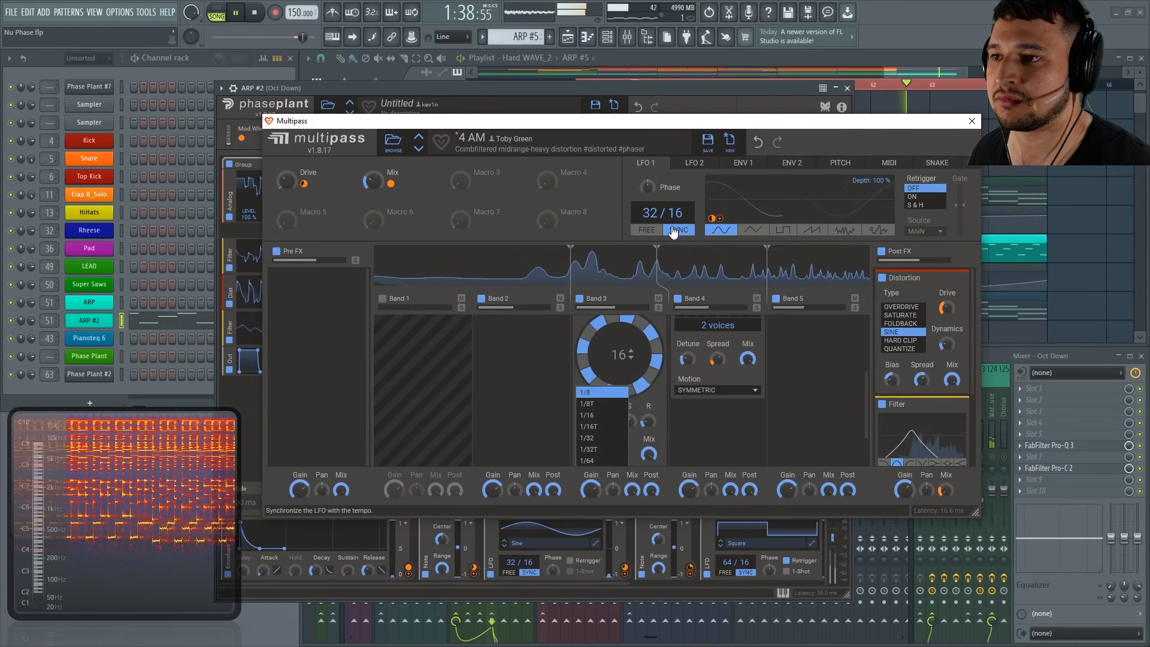
pyautogui.click(667, 394)
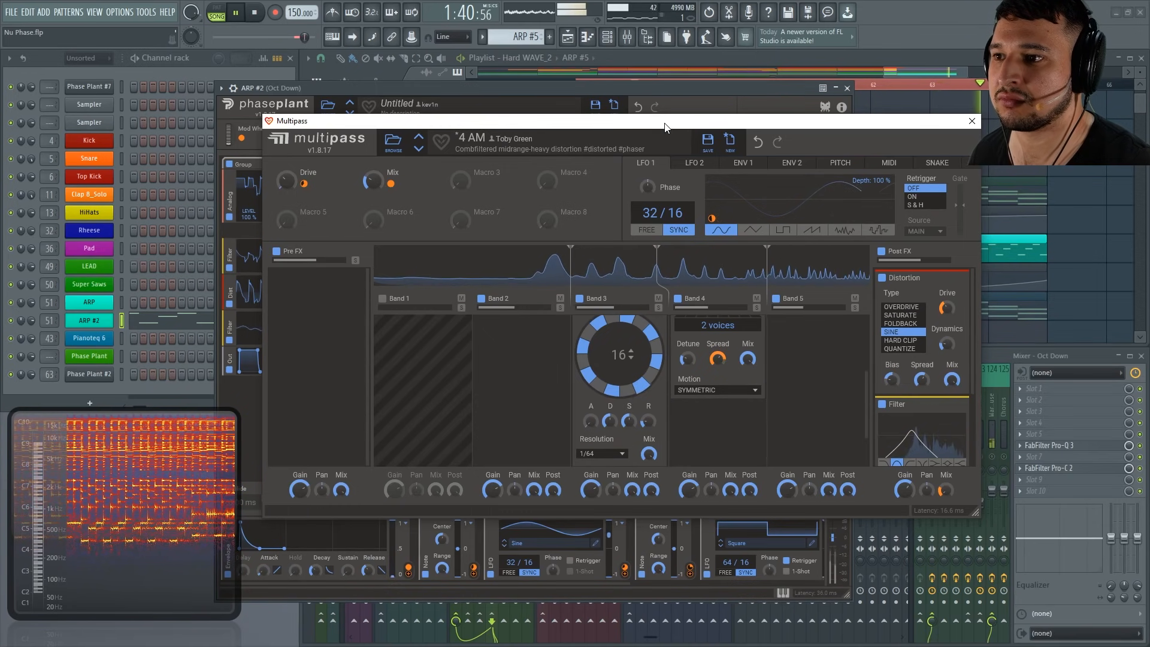
pyautogui.press('space')
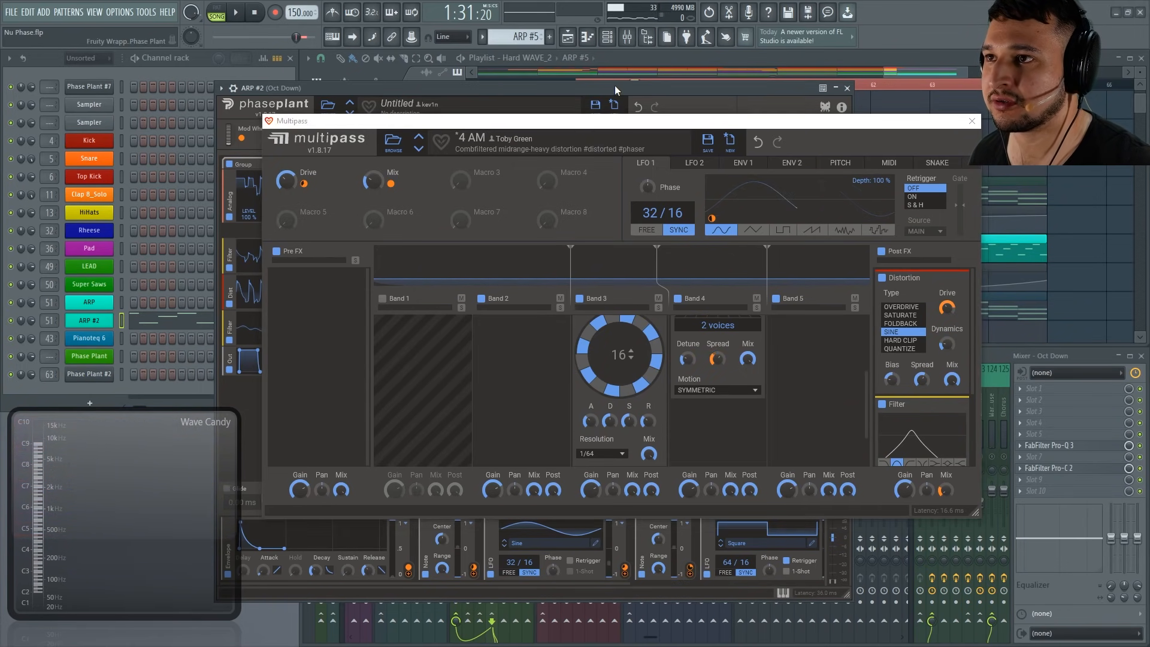
# Move the band crossovers to about 365 Hz, 1.70 kHz and 4.04 kHz while the arp plays.
pyautogui.press('space')
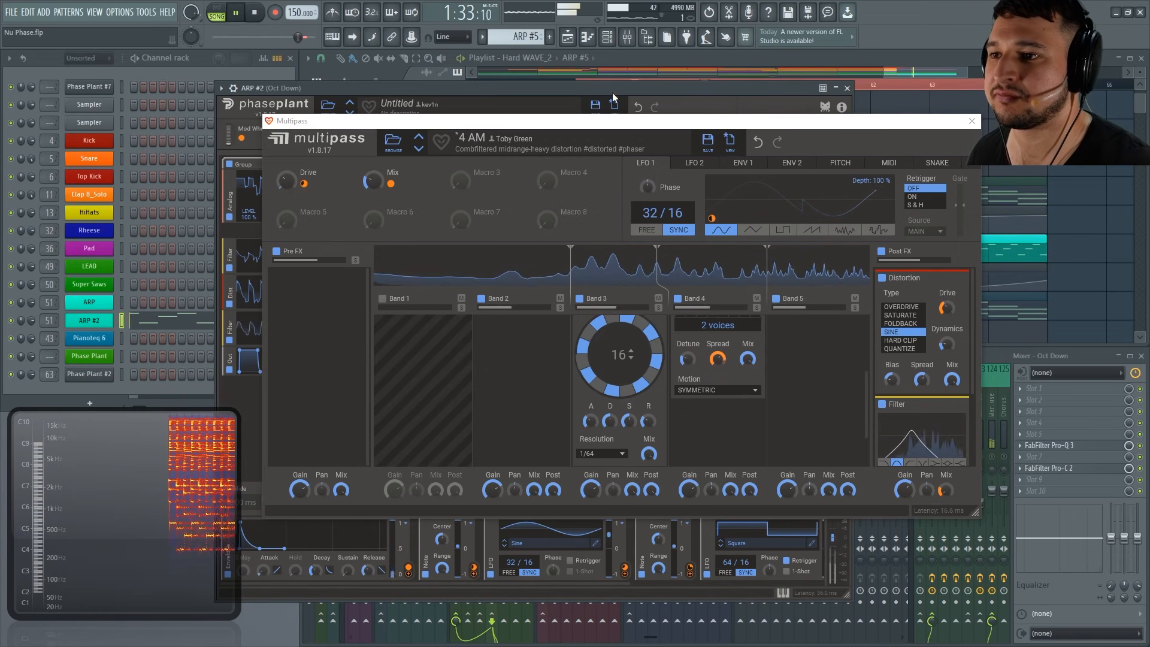
pyautogui.moveTo(567, 250)
pyautogui.mouseDown()
pyautogui.moveTo(523, 240)
pyautogui.moveTo(544, 247)
pyautogui.mouseUp()
pyautogui.moveTo(658, 264); pyautogui.dragTo(693, 267)
pyautogui.moveTo(783, 277); pyautogui.dragTo(771, 281)
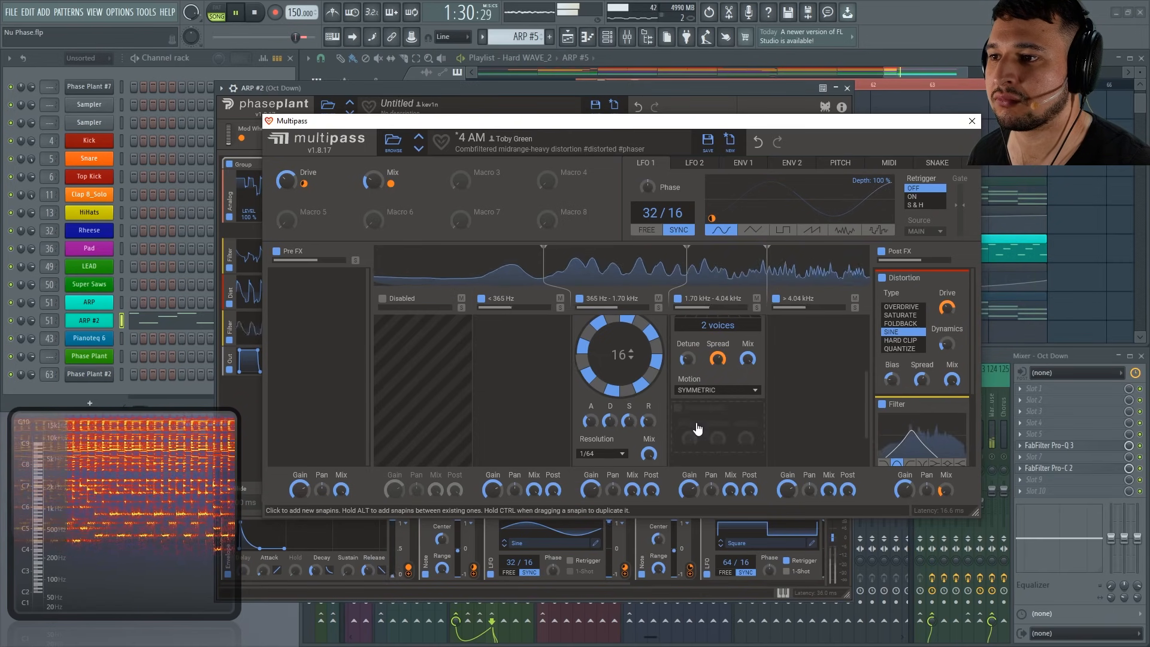
# Set the Trance Gate's Resolution to 1/32 and stop playback.
pyautogui.click(602, 453)
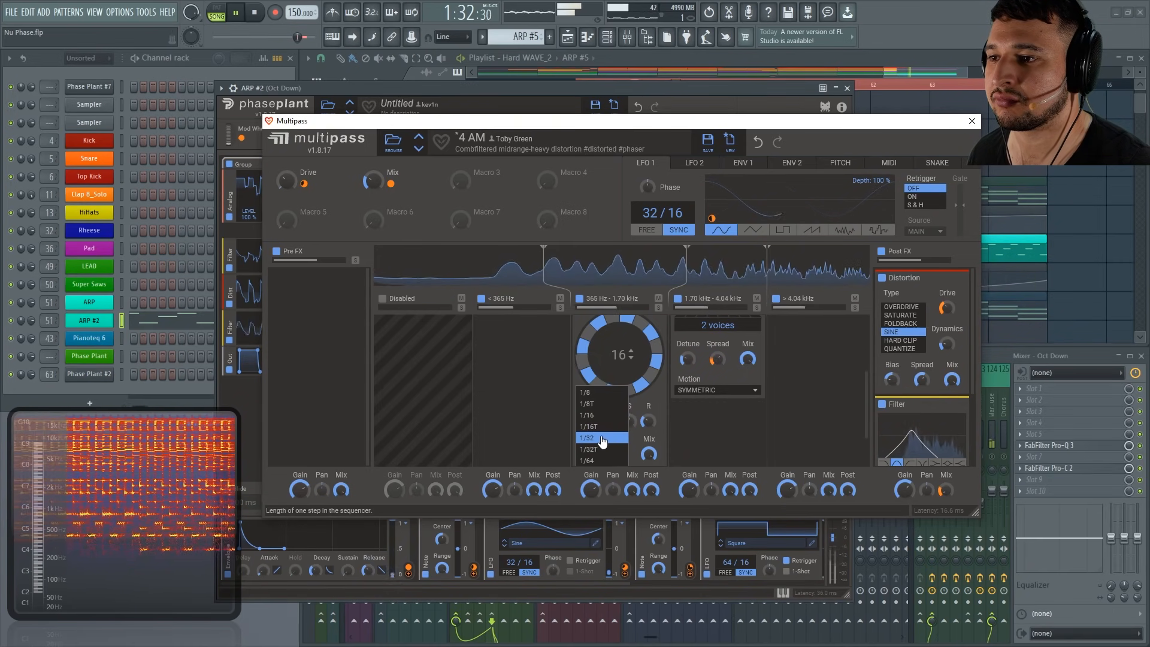
pyautogui.click(596, 438)
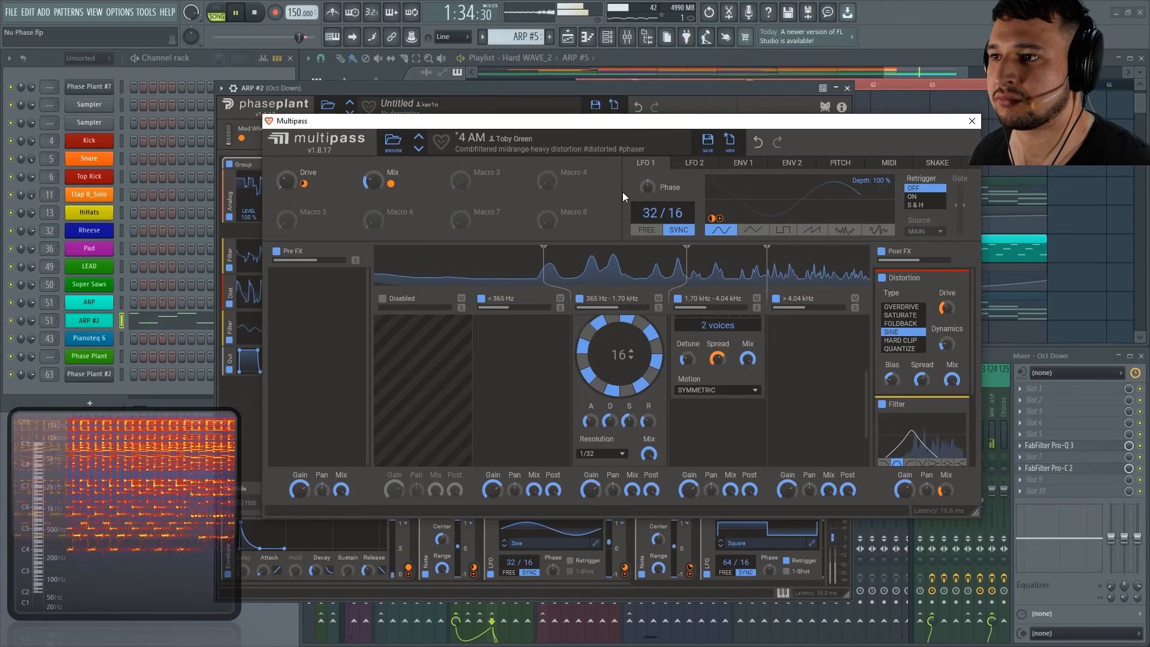
pyautogui.click(577, 85)
pyautogui.press('space')
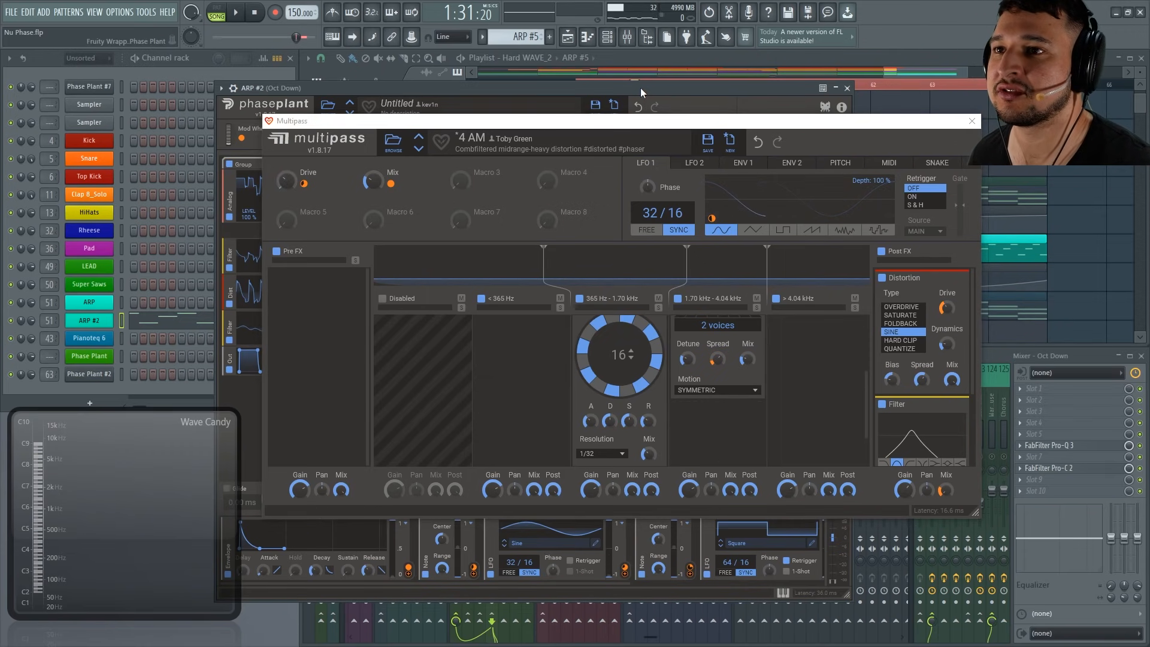
# Play the arp and adjust the Mix of the Ensemble in Band 4.
pyautogui.press('space')
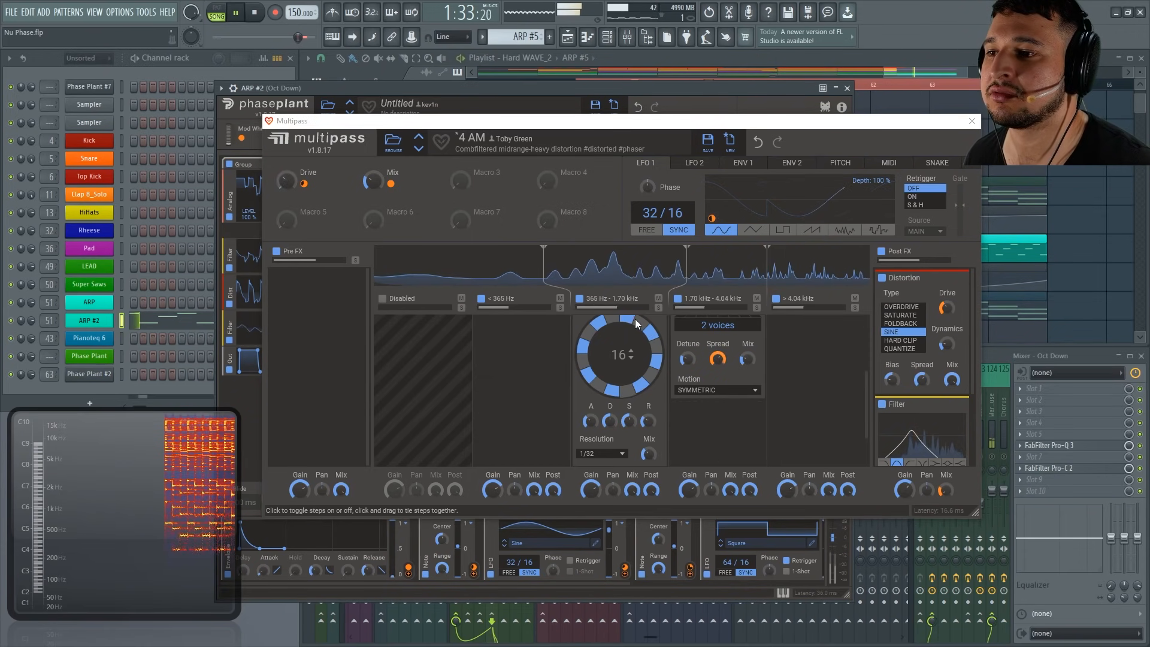
pyautogui.moveTo(868, 408); pyautogui.dragTo(866, 383)
pyautogui.moveTo(750, 414); pyautogui.dragTo(750, 384)
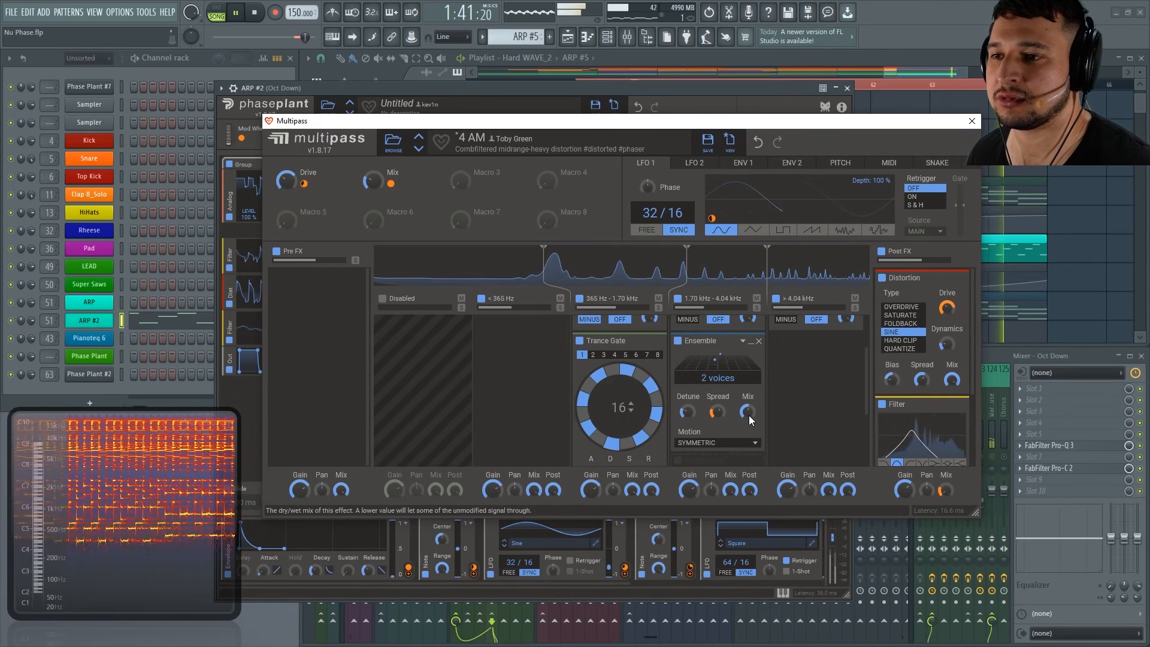
pyautogui.moveTo(868, 386); pyautogui.dragTo(864, 361)
# Add a Transient Shaper below the highest band's Comb Filter and audition the arp through it.
pyautogui.moveTo(792, 118); pyautogui.dragTo(745, 90)
pyautogui.click(769, 376)
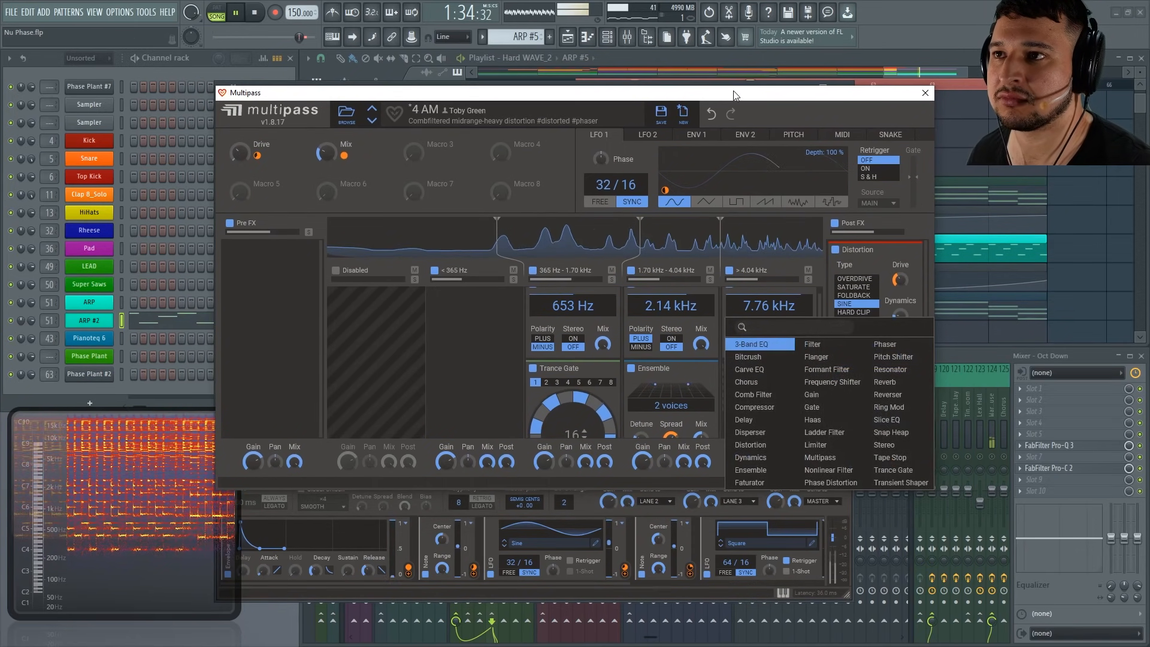
pyautogui.press('space')
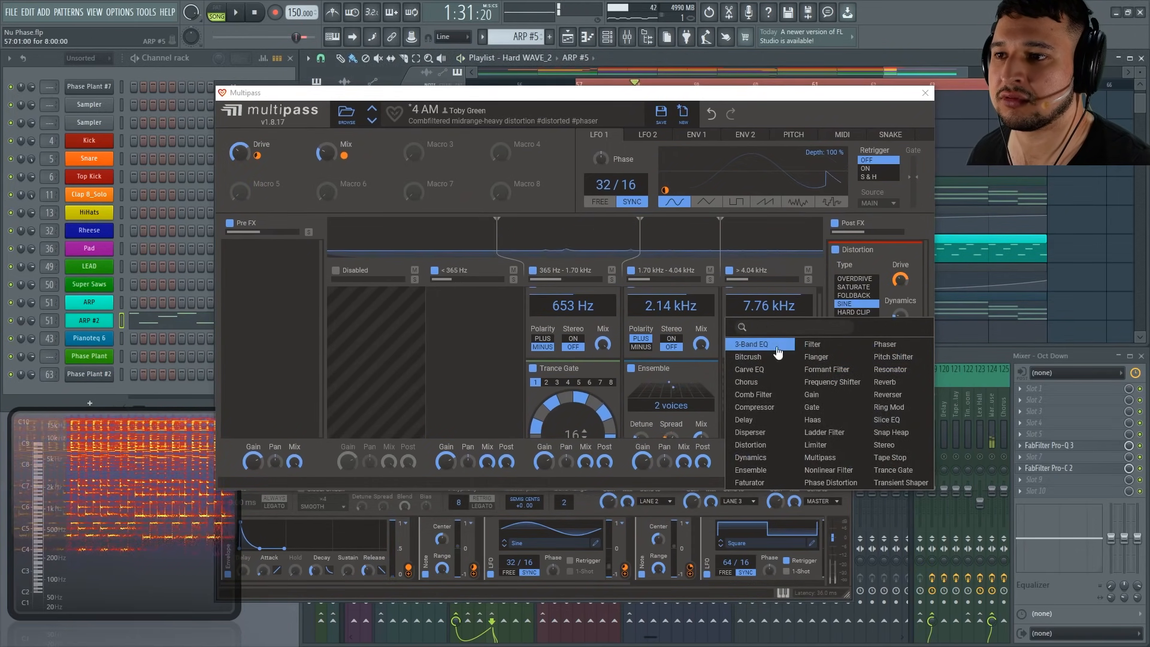
pyautogui.click(902, 483)
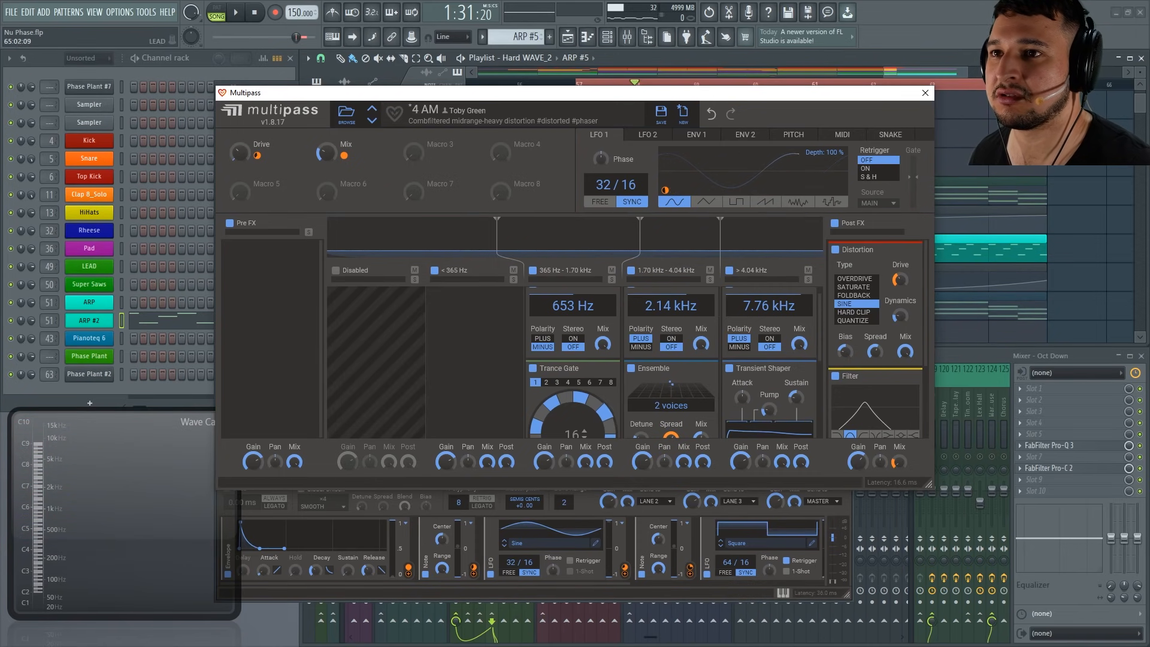
pyautogui.press('space')
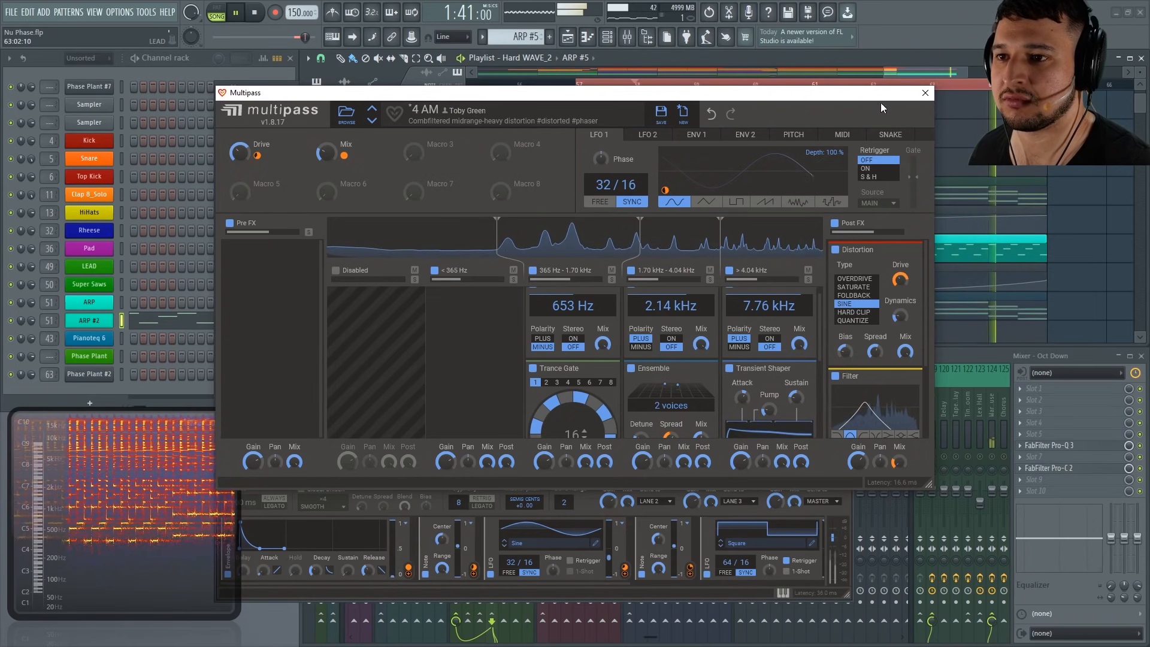
pyautogui.press('space')
# Assign LFO 1 to the Cutoff of the Post FX Filter and adjust the Cutoff while auditioning the arp.
pyautogui.moveTo(926, 325); pyautogui.dragTo(933, 385)
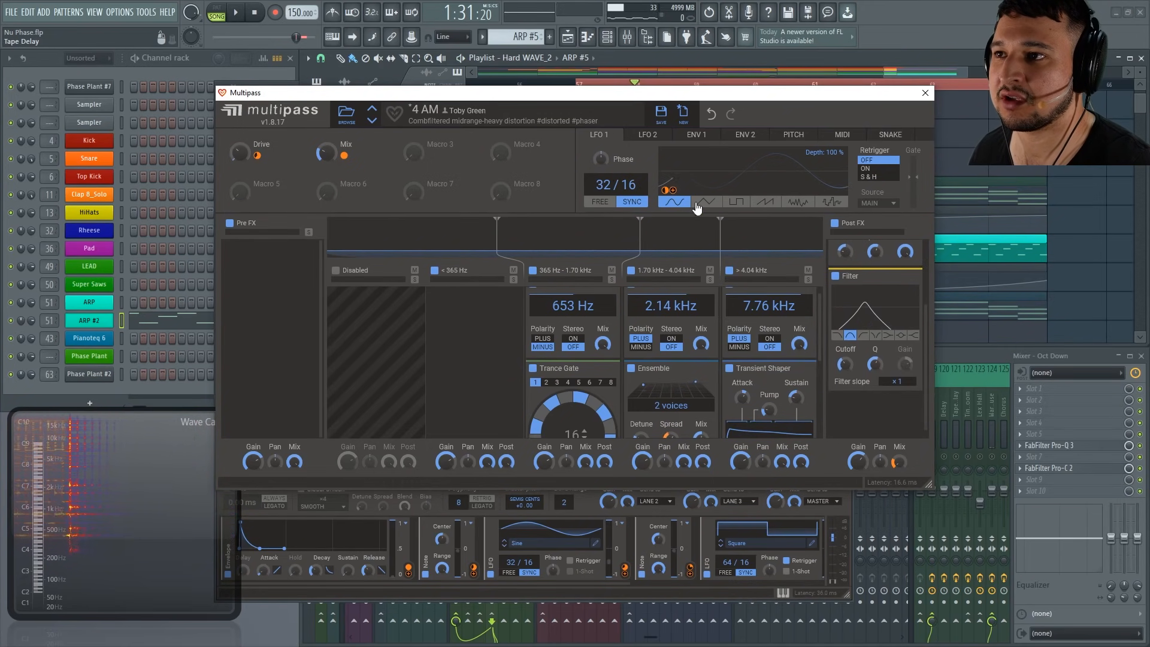
pyautogui.moveTo(671, 190); pyautogui.dragTo(851, 366)
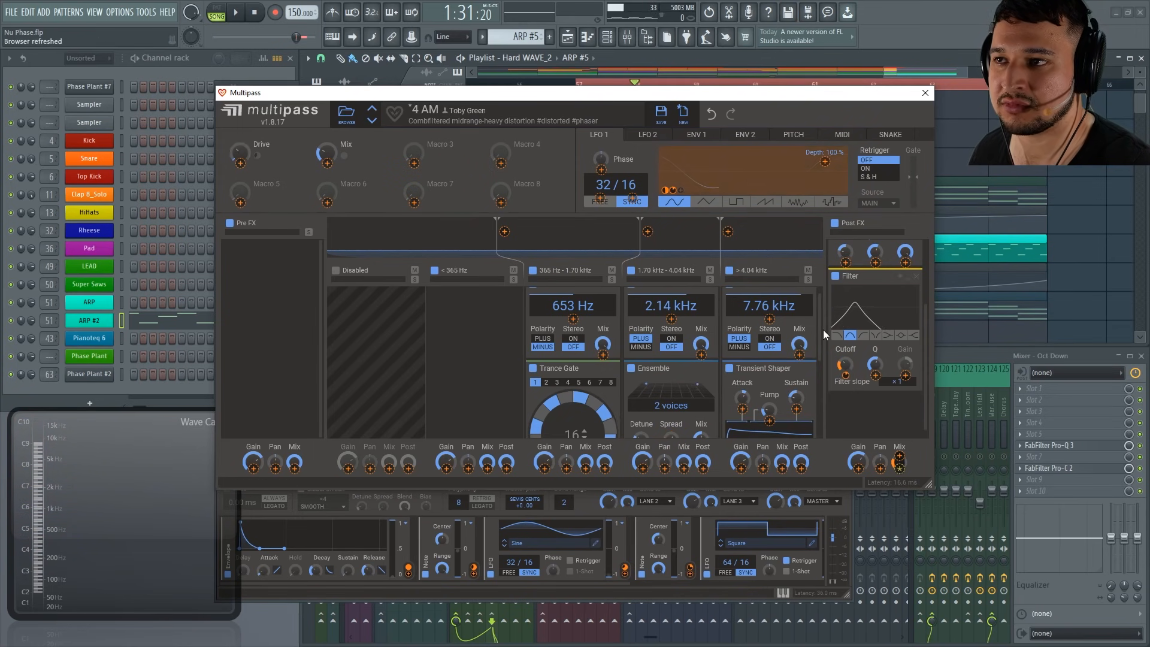
pyautogui.press('space')
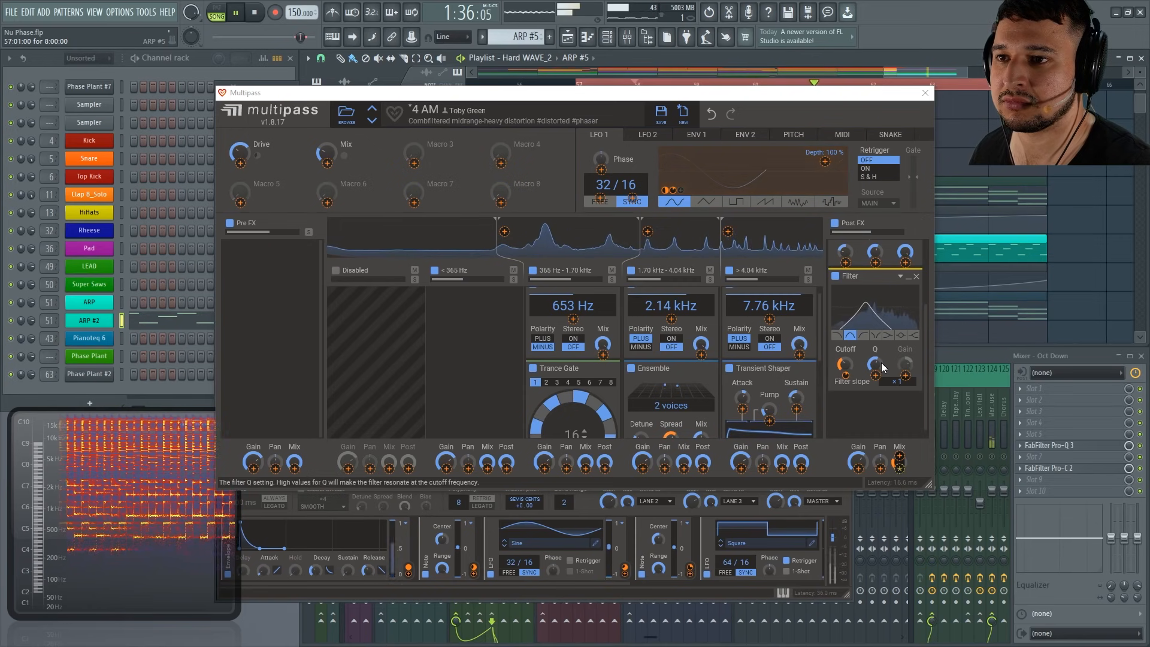
pyautogui.moveTo(845, 365); pyautogui.dragTo(845, 365)
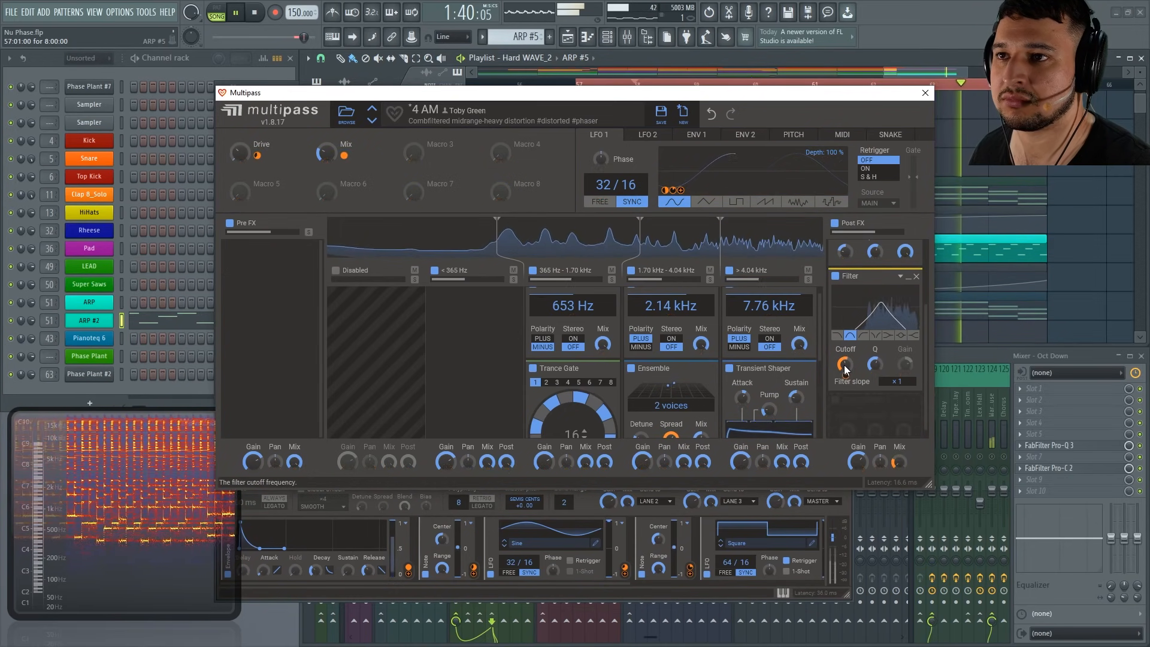
pyautogui.press('space')
# Switch Envelope 1 to ADSR mode, lower its decay and sustain, and reduce its attack to the minimum.
pyautogui.click(695, 134)
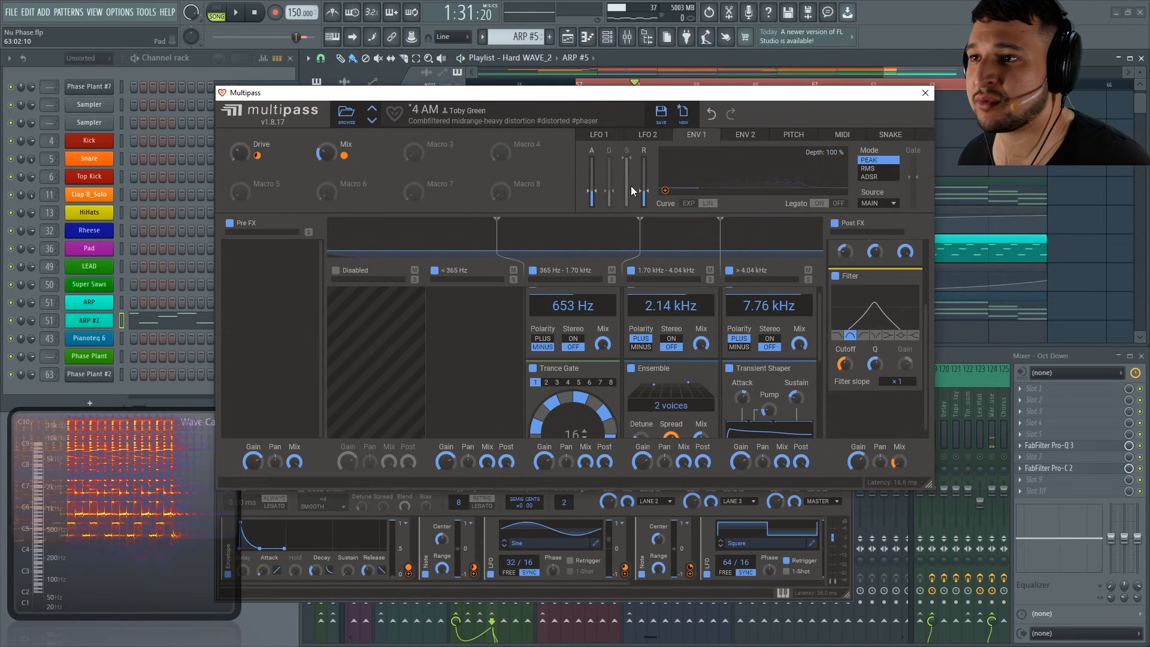
pyautogui.moveTo(613, 191)
pyautogui.mouseDown()
pyautogui.moveTo(615, 169)
pyautogui.moveTo(636, 193)
pyautogui.mouseUp()
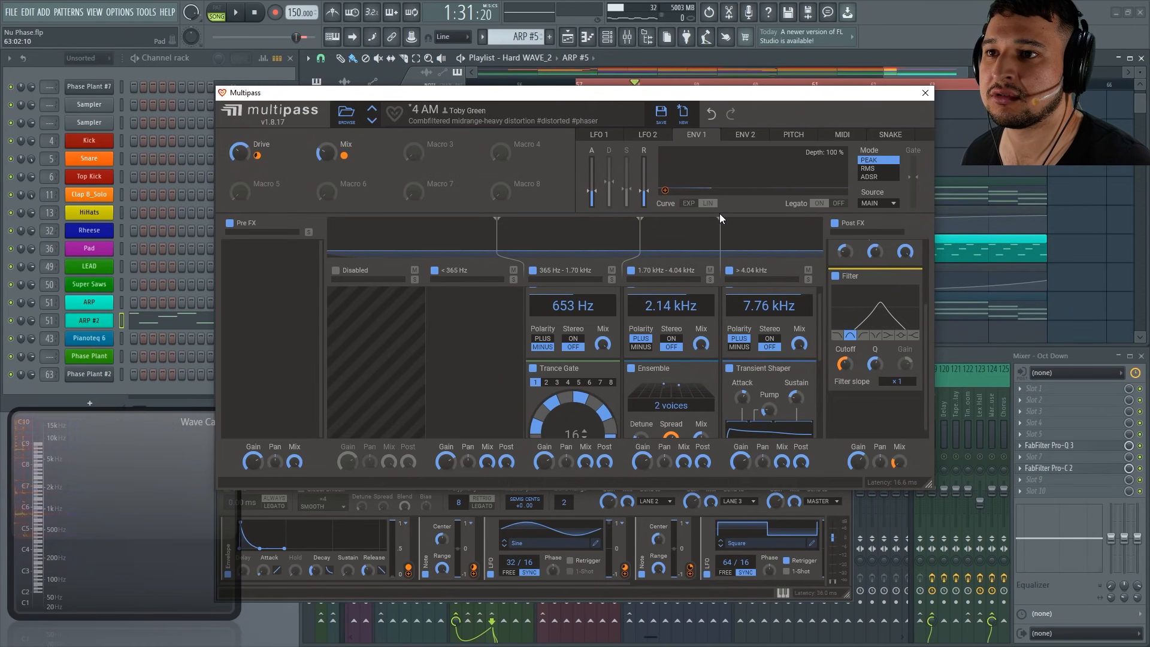
pyautogui.click(869, 177)
pyautogui.moveTo(592, 191); pyautogui.dragTo(592, 213)
# Show the available modulation targets for Envelope 1 and the full Transient Shaper settings in the highest band.
pyautogui.click(665, 191)
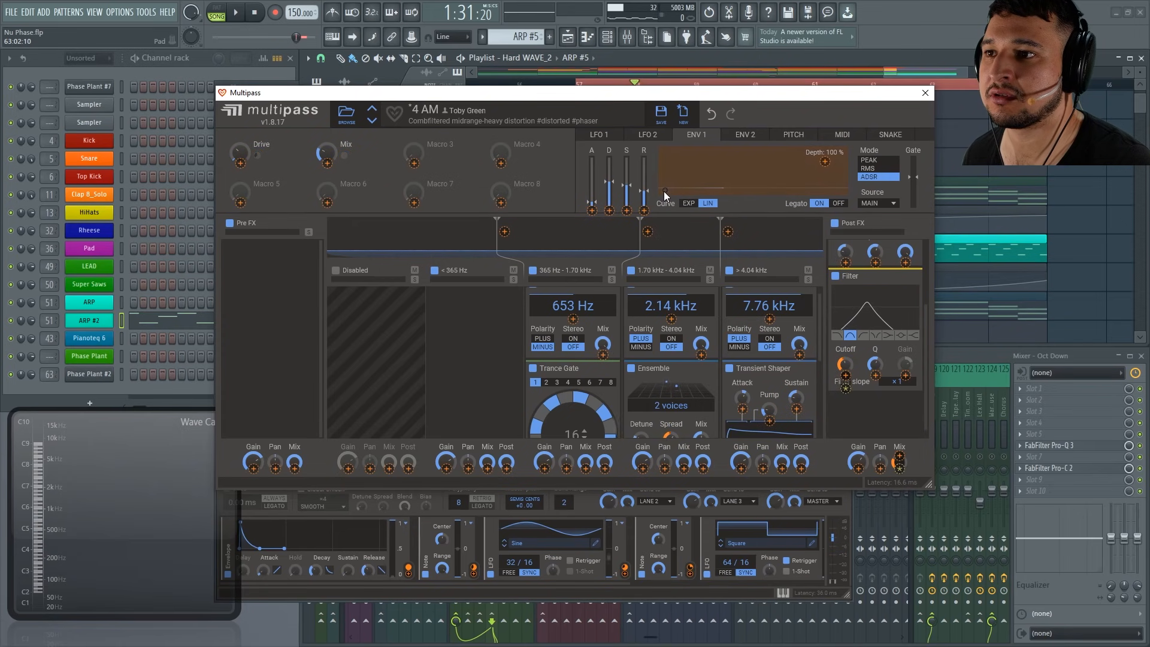
pyautogui.click(821, 317)
pyautogui.moveTo(821, 347); pyautogui.dragTo(818, 372)
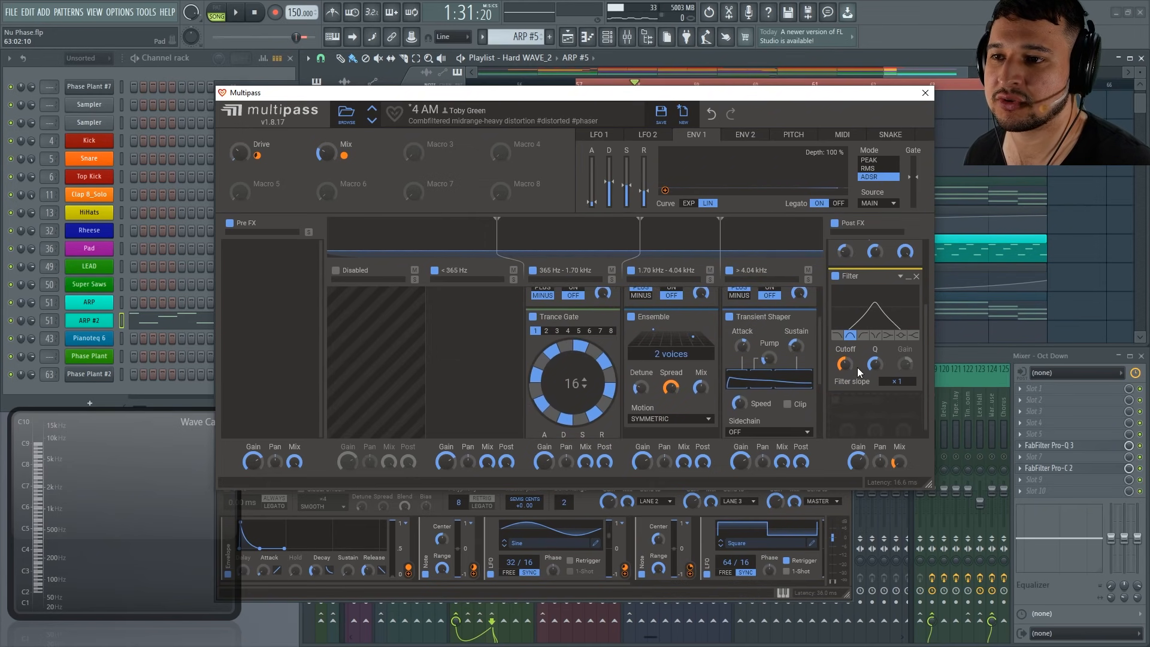
# Lower Envelope 1's decay and sustain further while auditioning the arp.
pyautogui.click(666, 191)
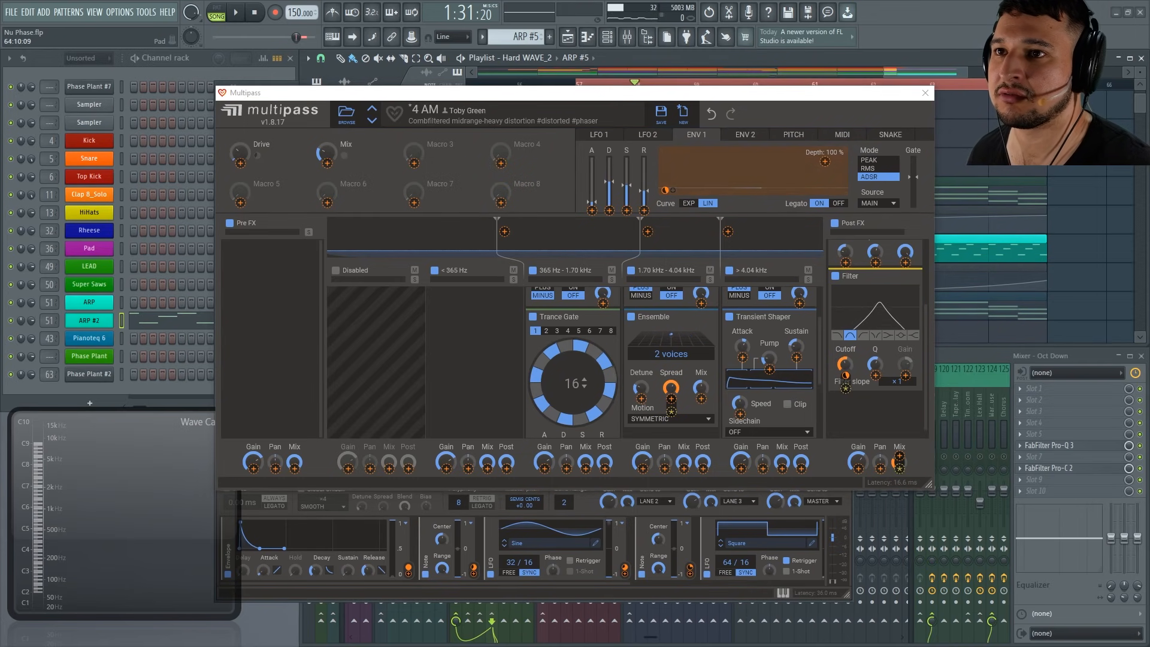
pyautogui.press('space')
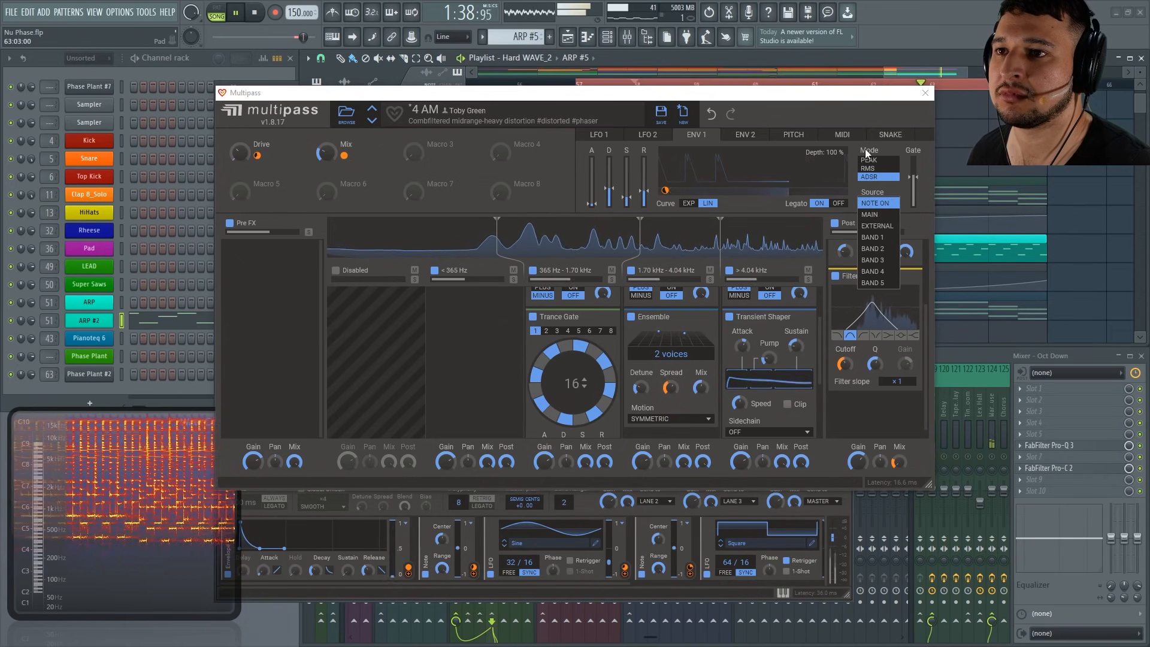
pyautogui.press('space')
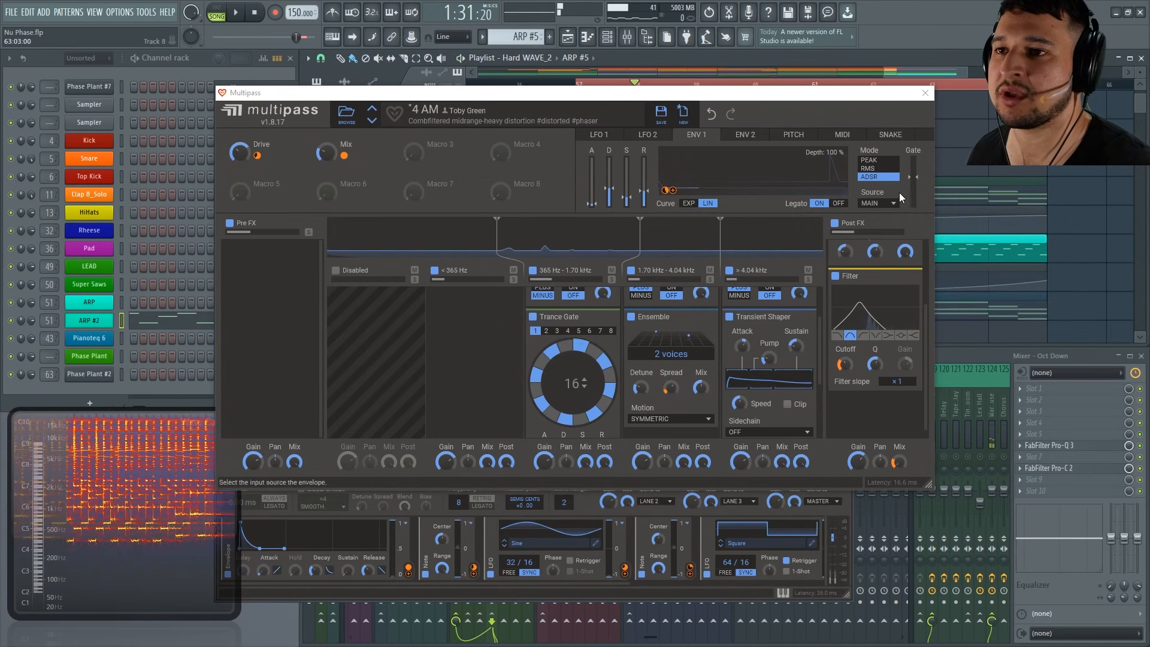
# Compare Envelope 1's source and mode options, keep ADSR mode and set the Source to Band 1.
pyautogui.click(891, 203)
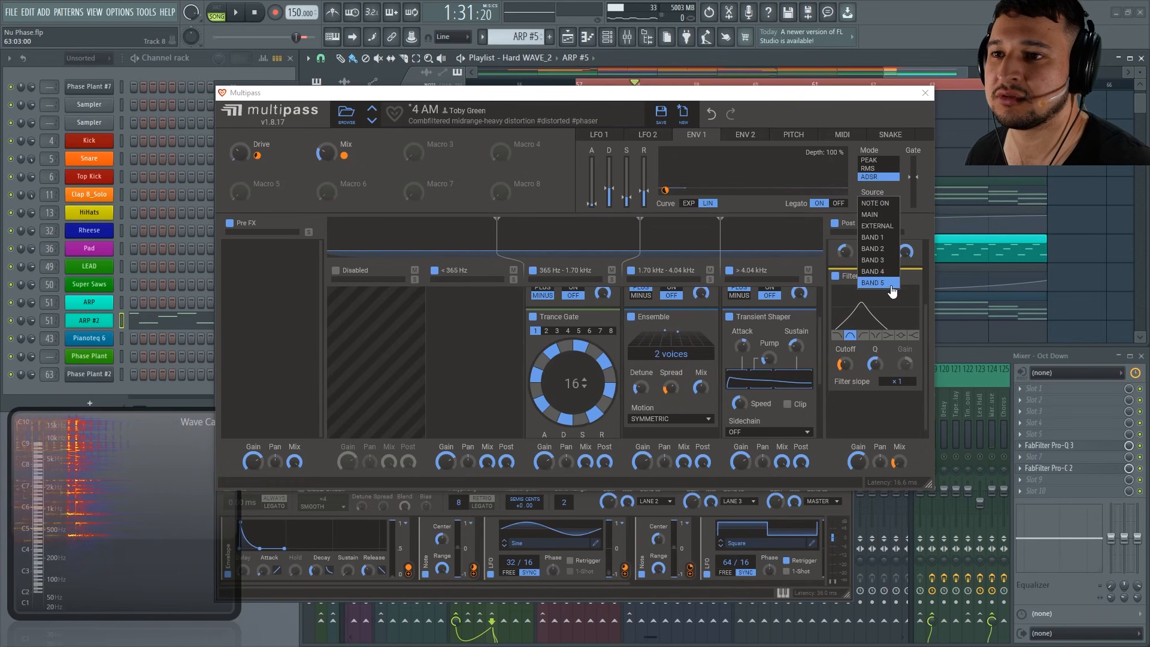
pyautogui.click(884, 226)
pyautogui.moveTo(318, 99)
pyautogui.mouseDown()
pyautogui.moveTo(389, 121)
pyautogui.moveTo(314, 109)
pyautogui.mouseUp()
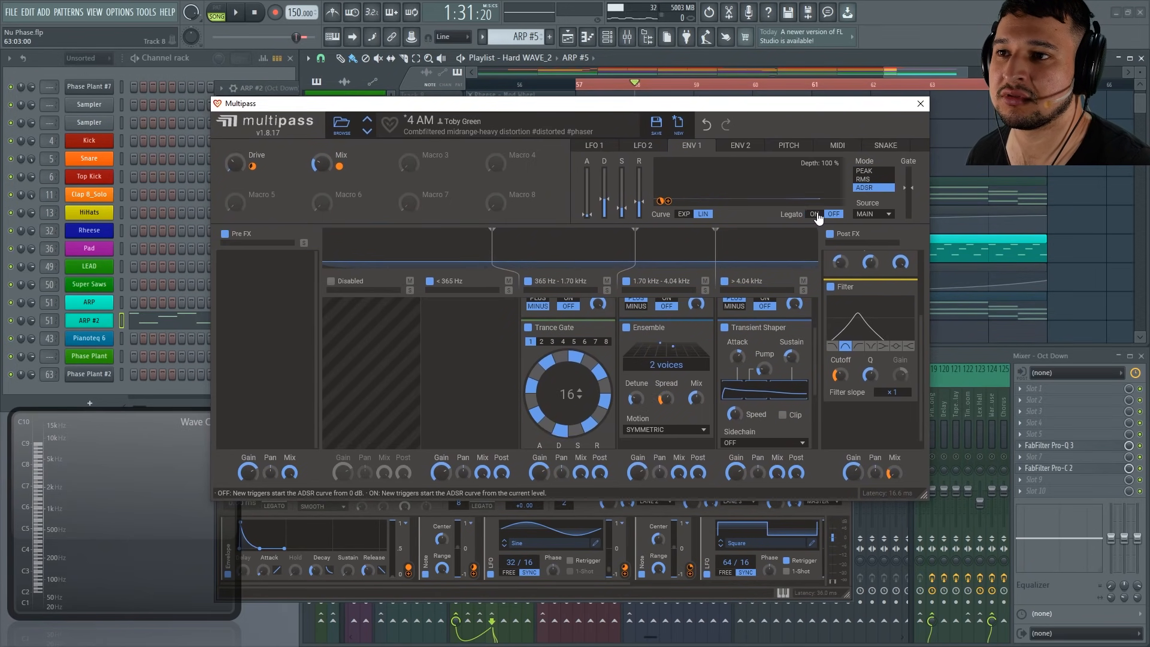
pyautogui.click(864, 172)
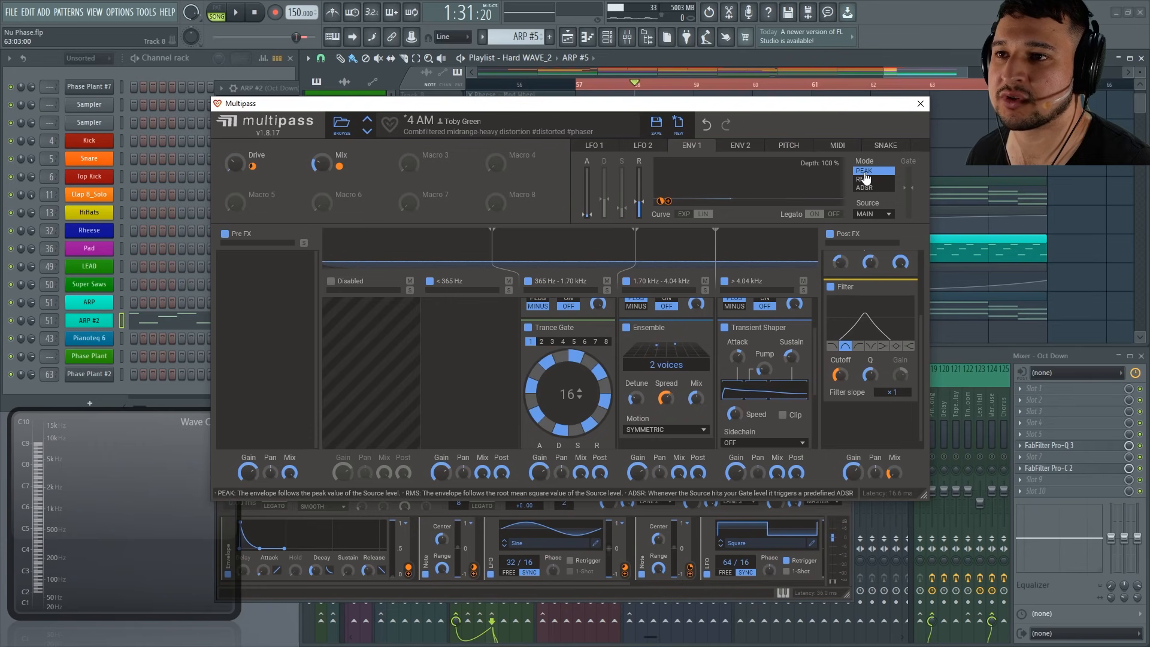
pyautogui.click(865, 187)
pyautogui.click(881, 214)
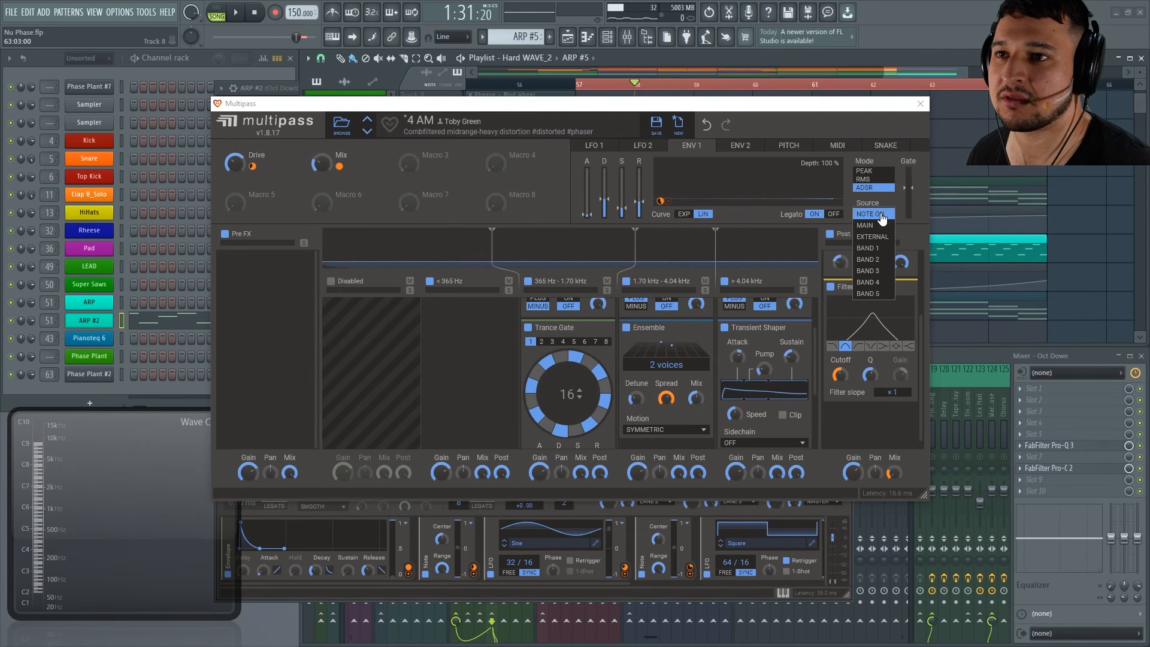
pyautogui.click(879, 249)
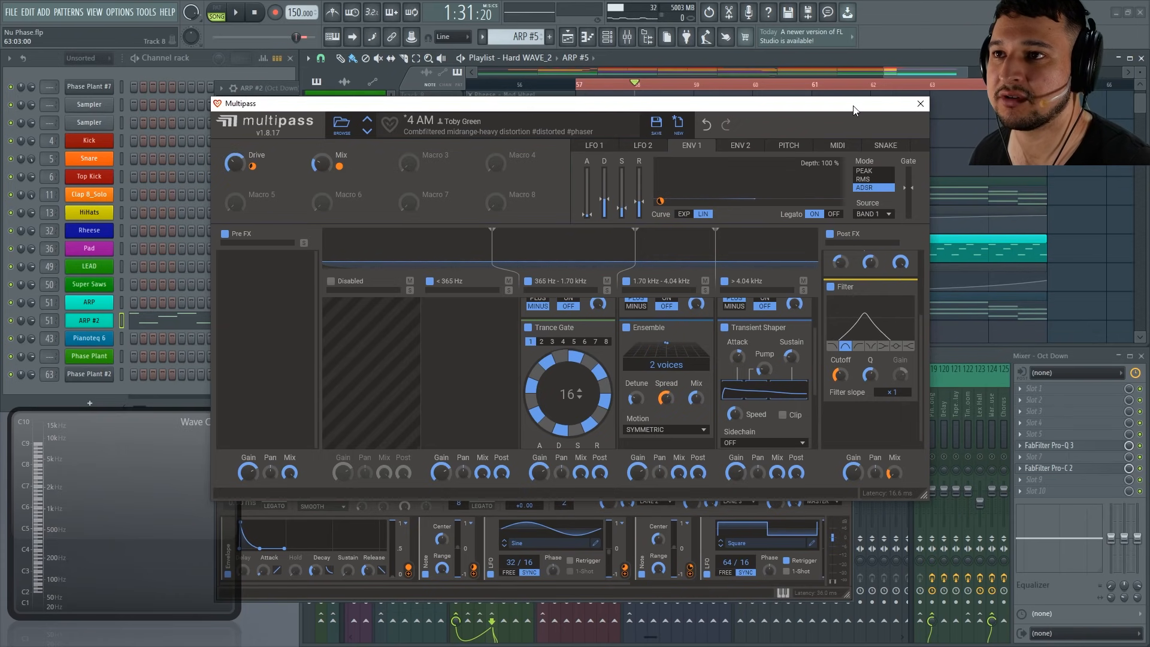
# Shorten Envelope 1's decay, sustain and release and adjust its modulation amount on the Filter Cutoff while auditioning the arp.
pyautogui.press('space')
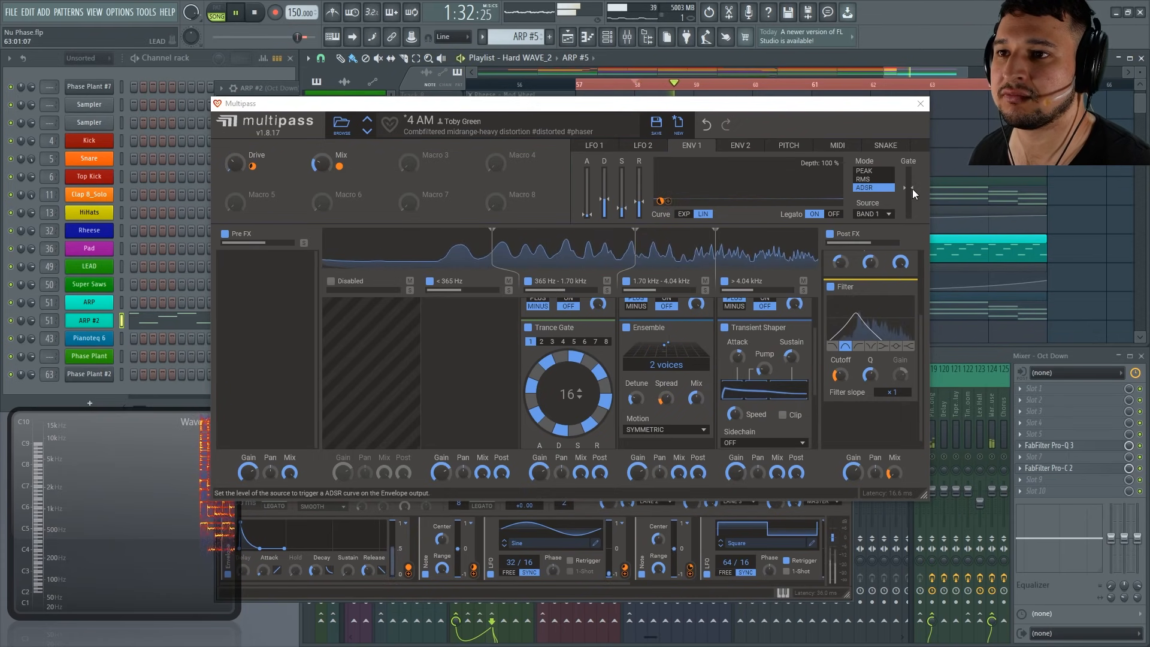
pyautogui.moveTo(639, 209); pyautogui.dragTo(621, 217)
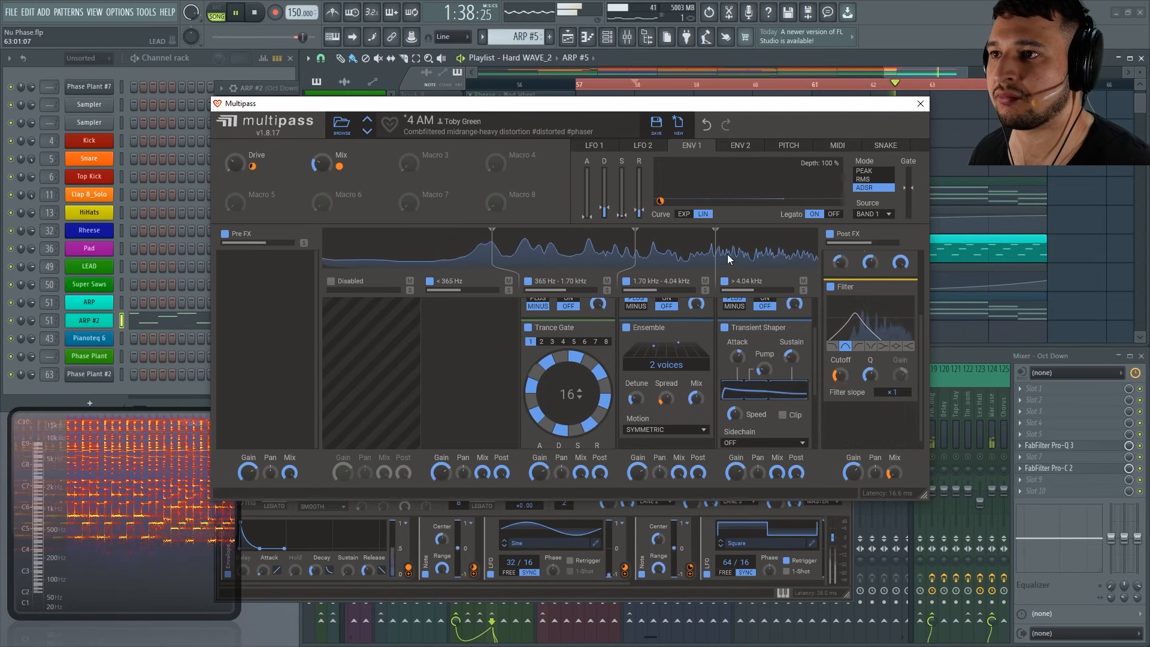
pyautogui.moveTo(660, 204)
pyautogui.moveTo(660, 203); pyautogui.dragTo(661, 228)
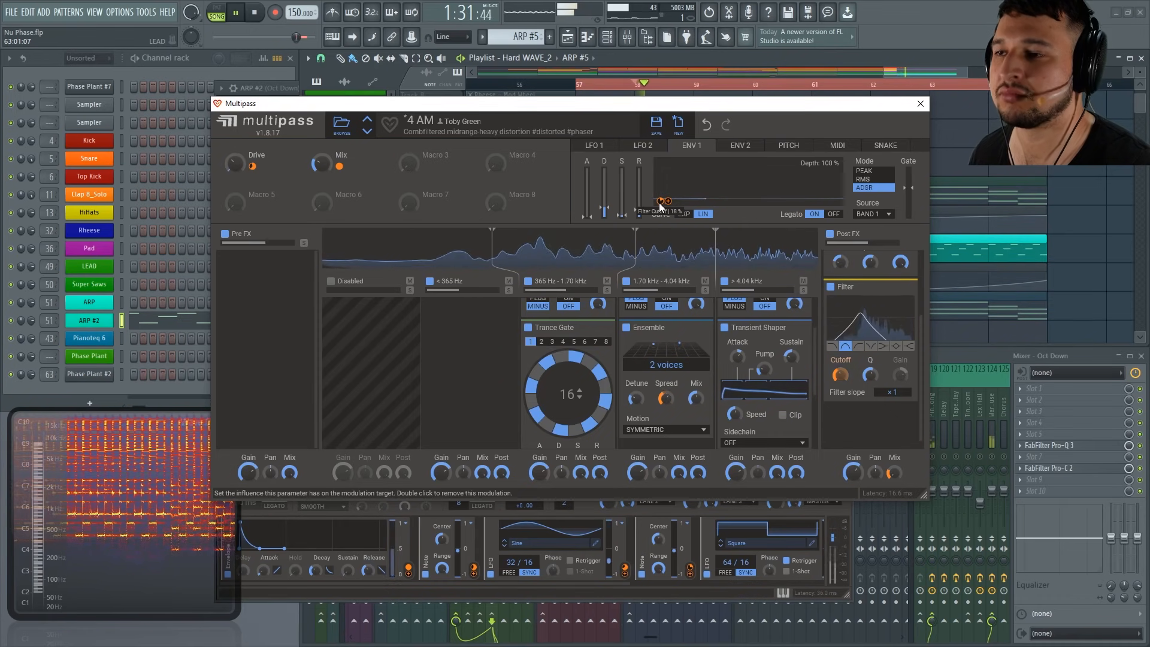
pyautogui.moveTo(660, 206); pyautogui.dragTo(661, 214)
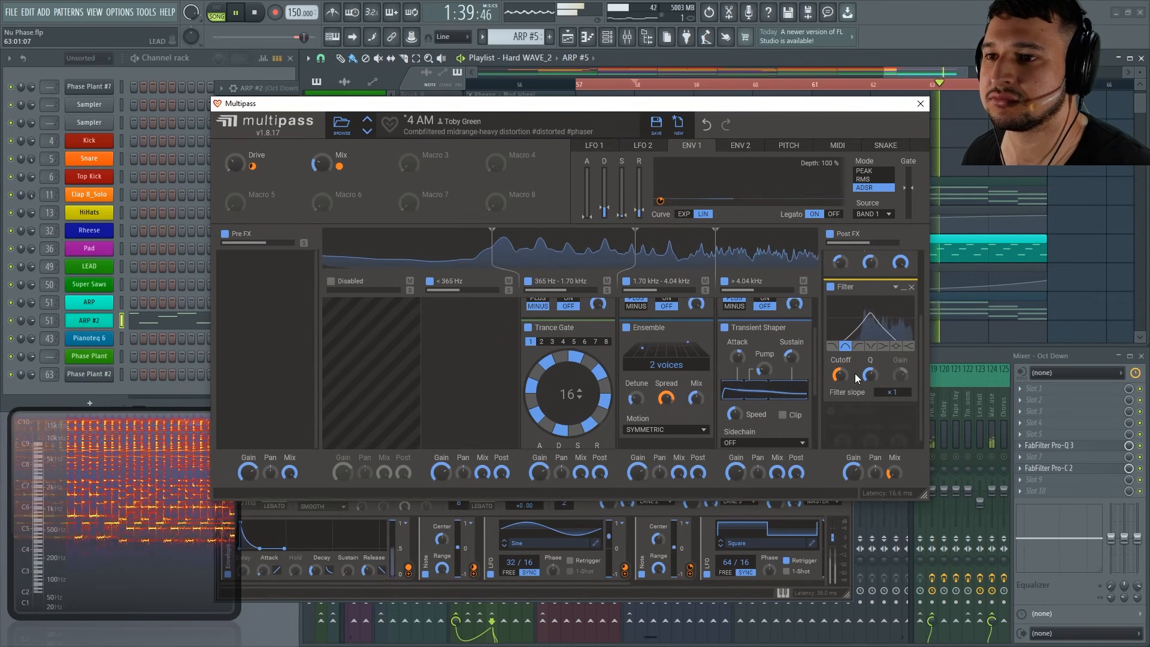
pyautogui.click(997, 37)
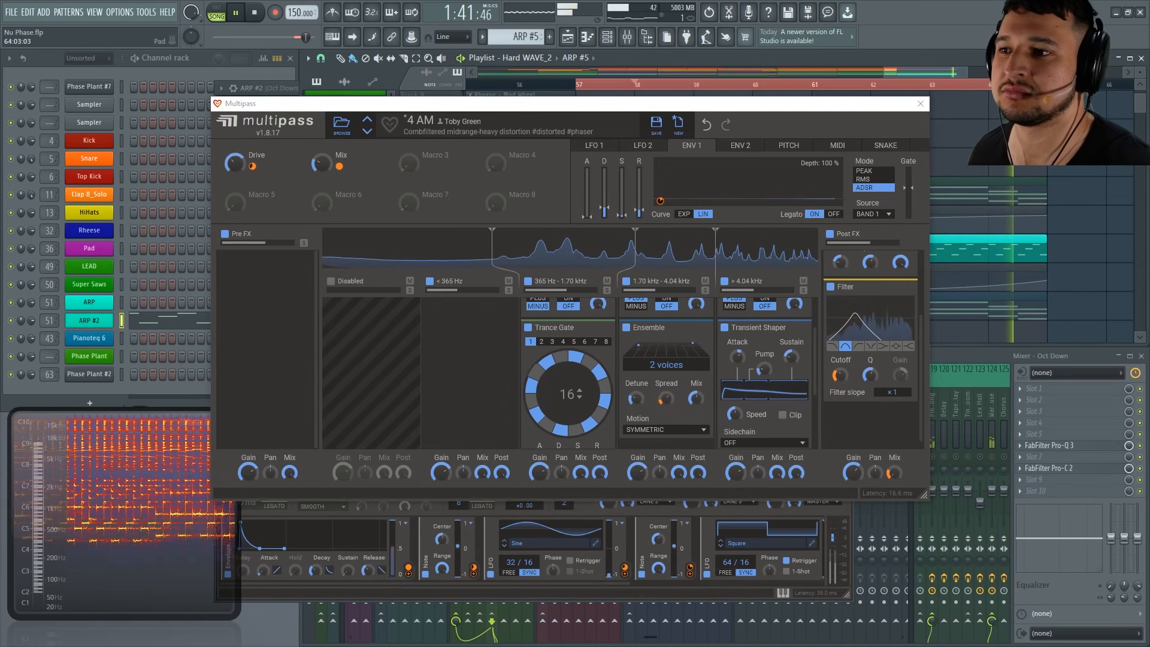
pyautogui.press('space')
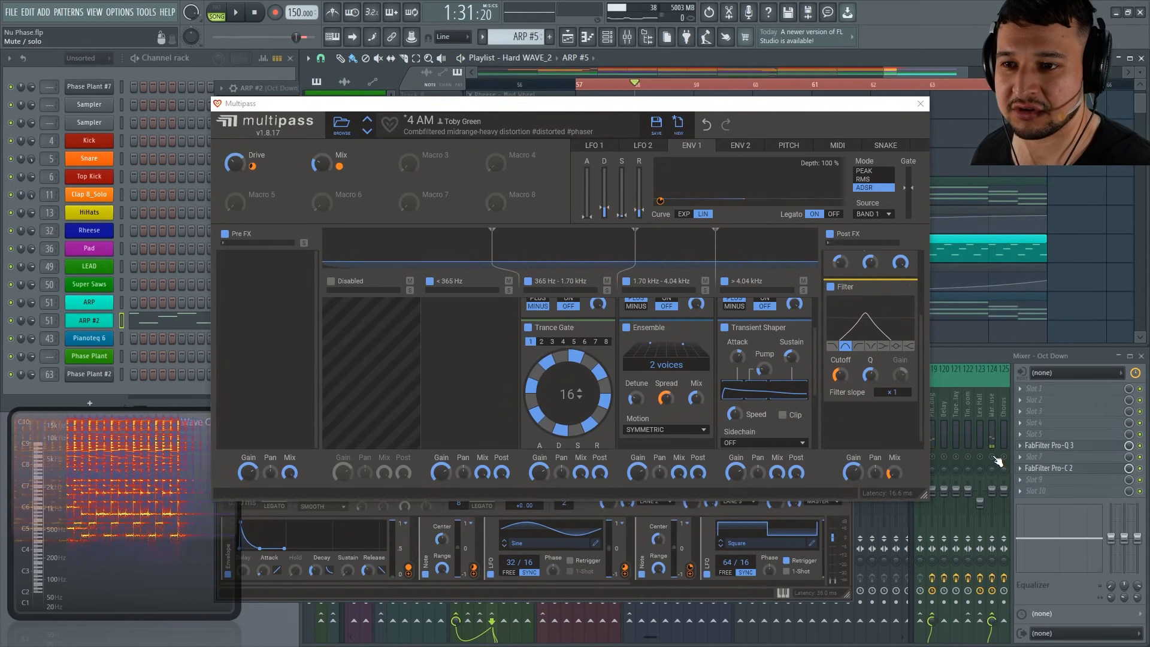
# Unsolo the mixer so all tracks sound, and play the full mix from bar 57.
pyautogui.click(998, 462)
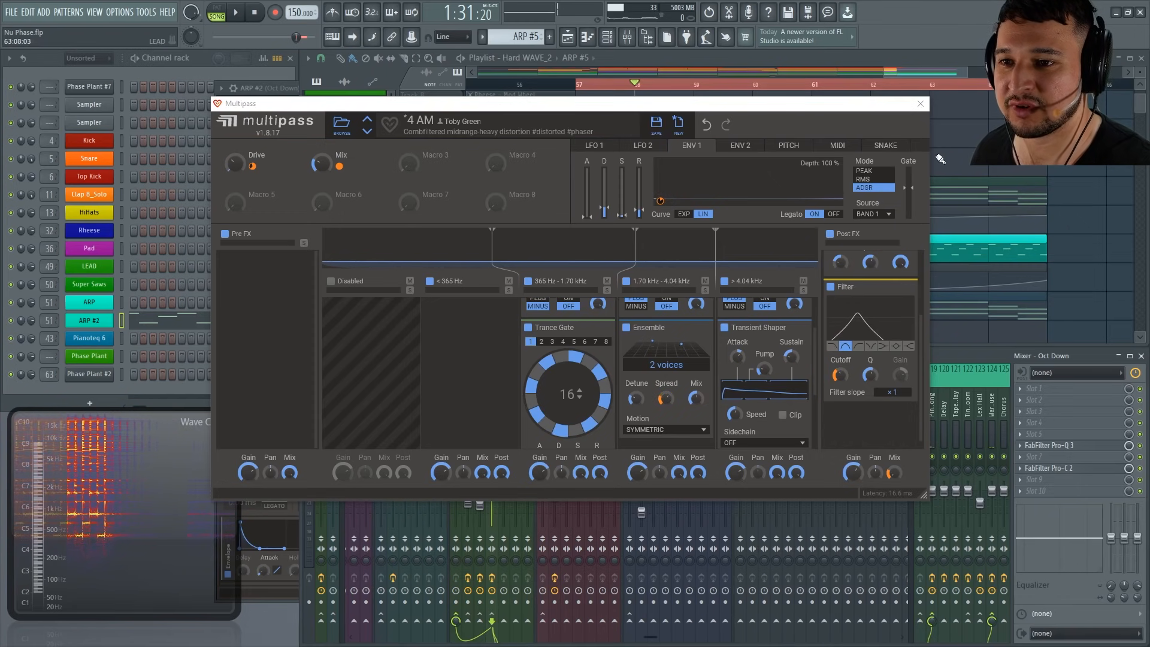
pyautogui.moveTo(816, 107); pyautogui.dragTo(716, 160)
pyautogui.click(577, 85)
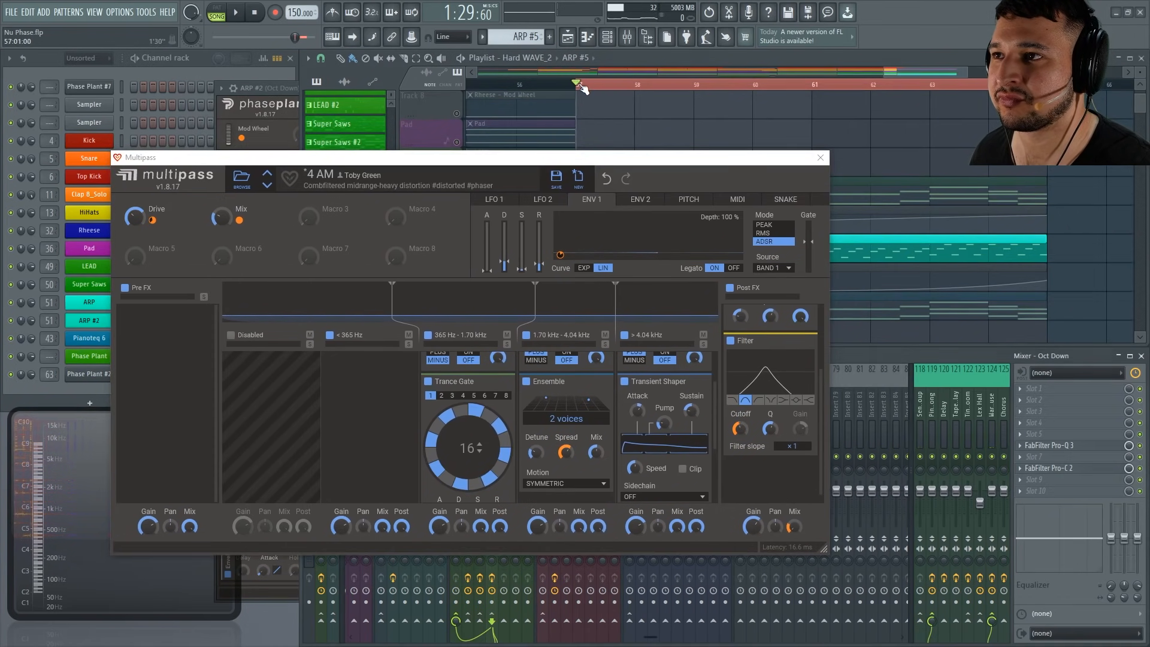
pyautogui.press('space')
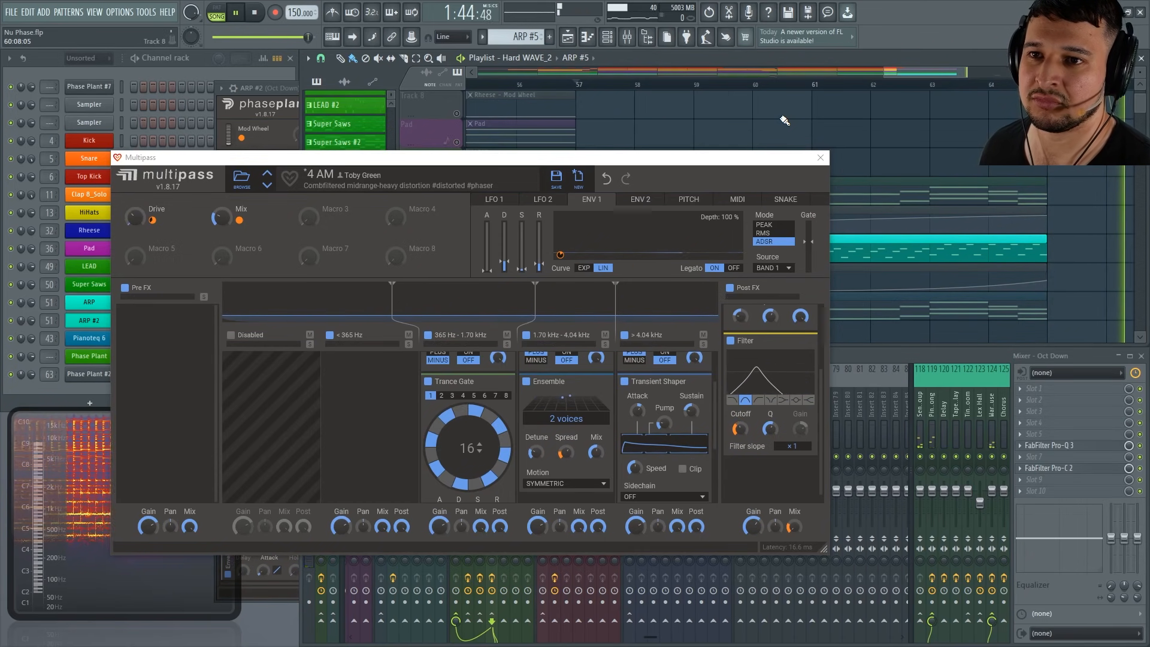
pyautogui.press('space')
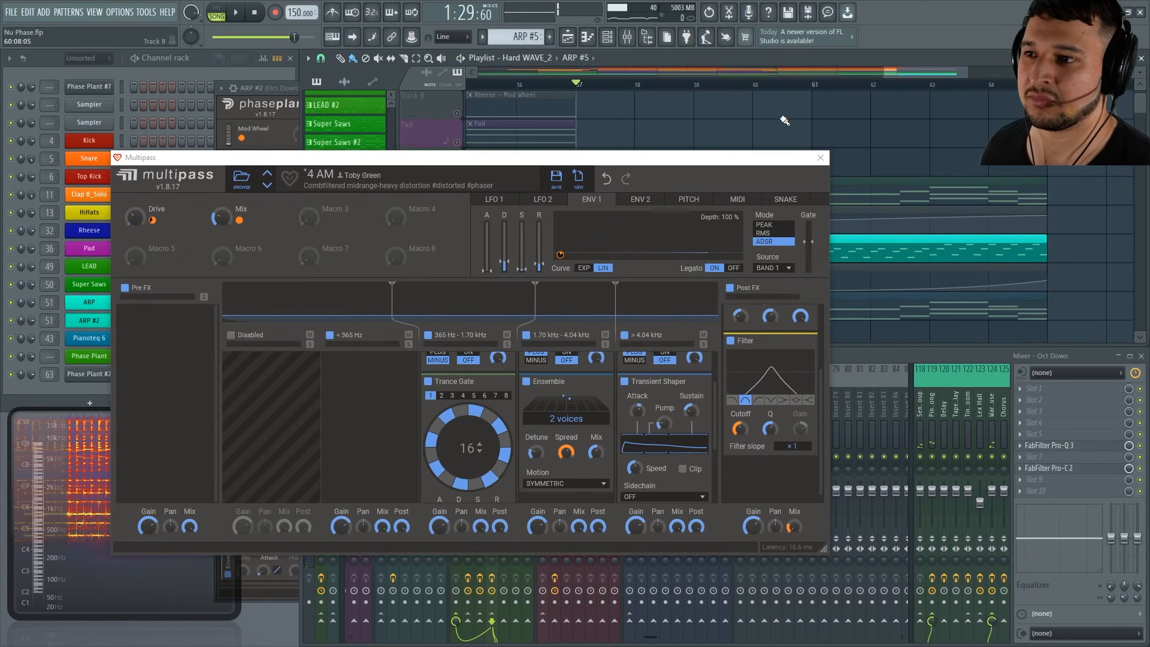